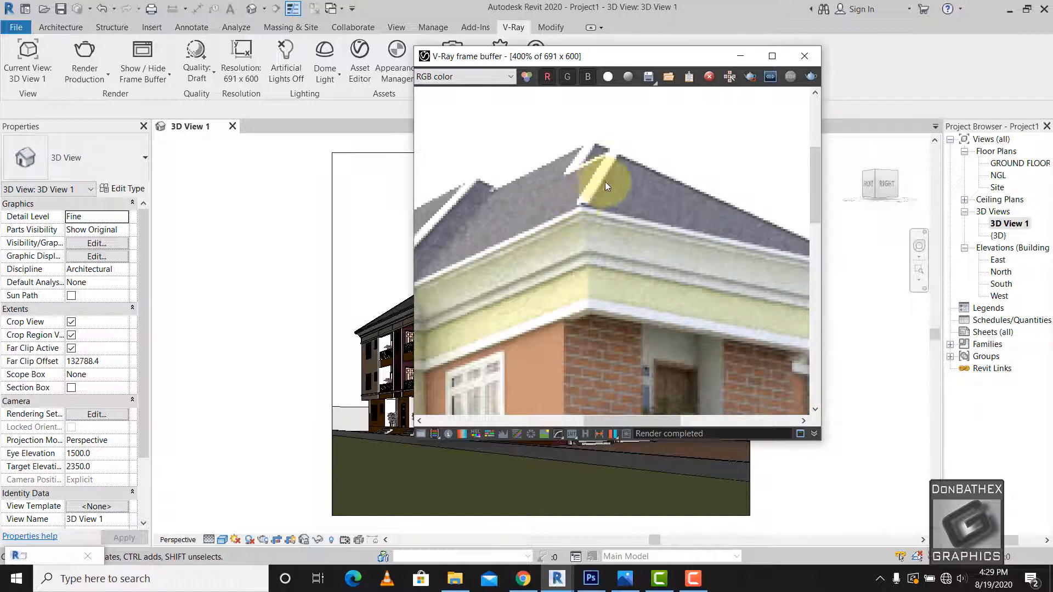
Open the V-Ray Appearance Manager and filter its material list to show only mapped materials.
scroll(648, 203, down, 3)
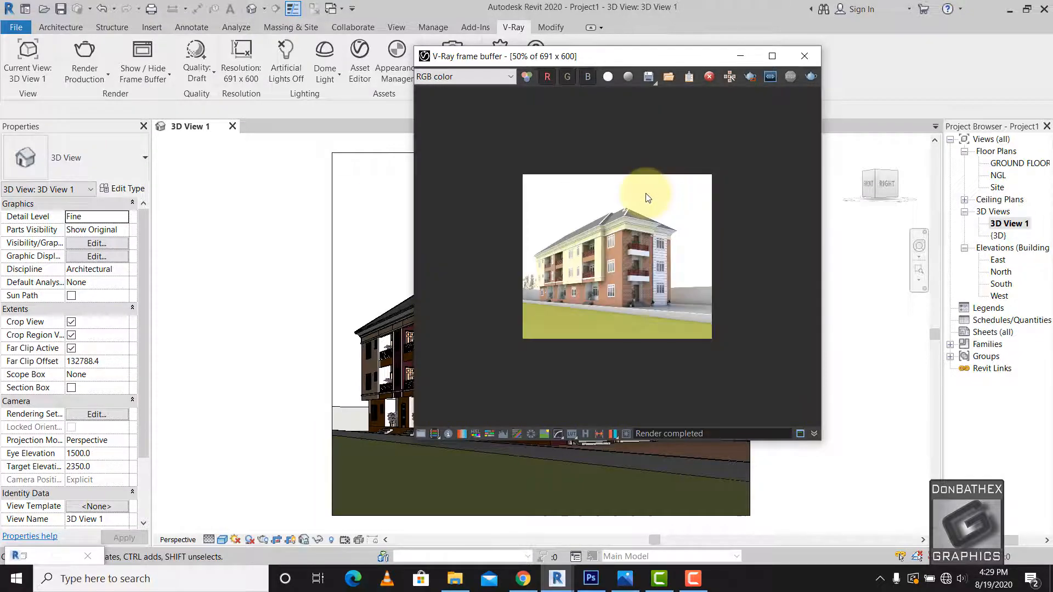
scroll(624, 232, up, 1)
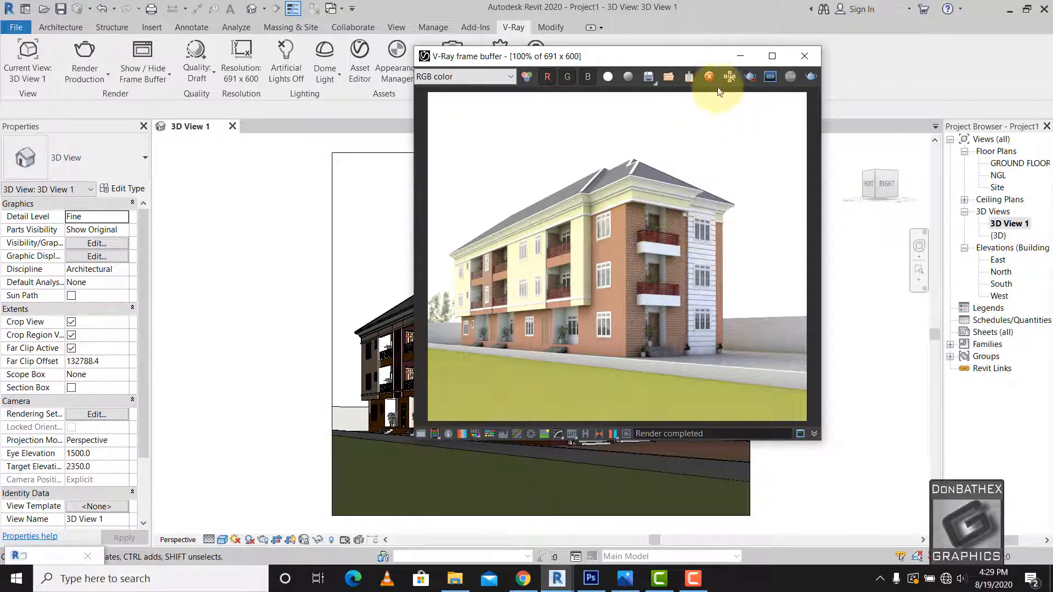
click(398, 58)
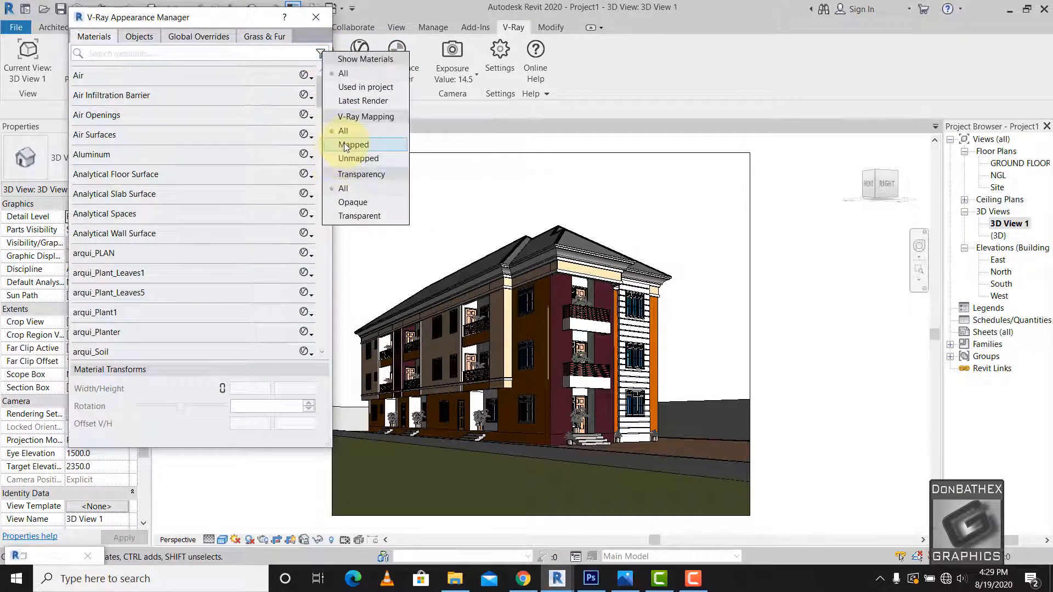
click(344, 143)
click(239, 352)
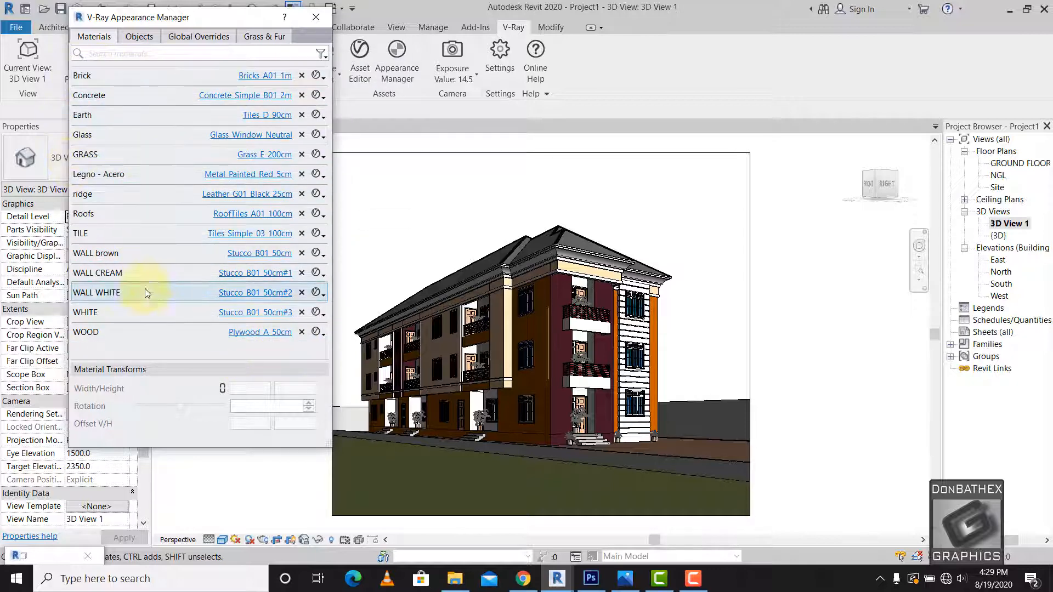
Set the Roofs material's texture width and height to 3505 mm.
click(129, 214)
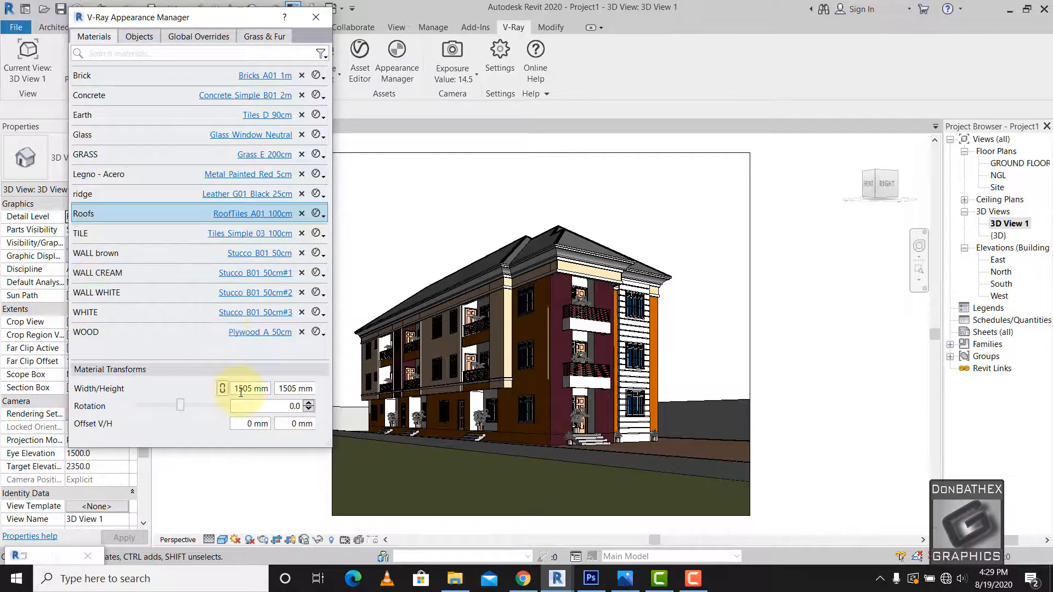
text(2)
text(3)
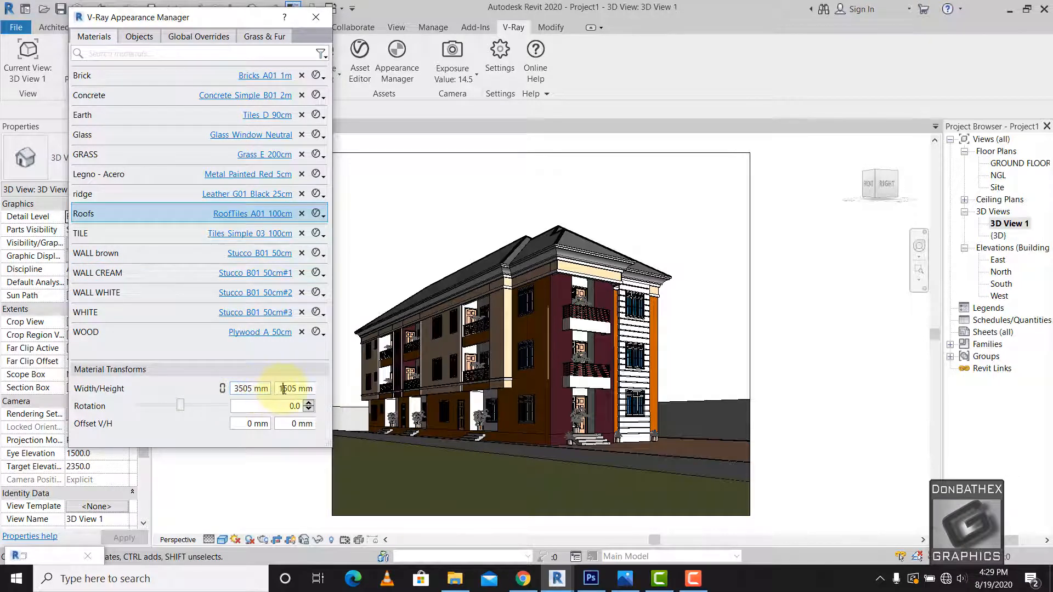
text(35)
click(250, 389)
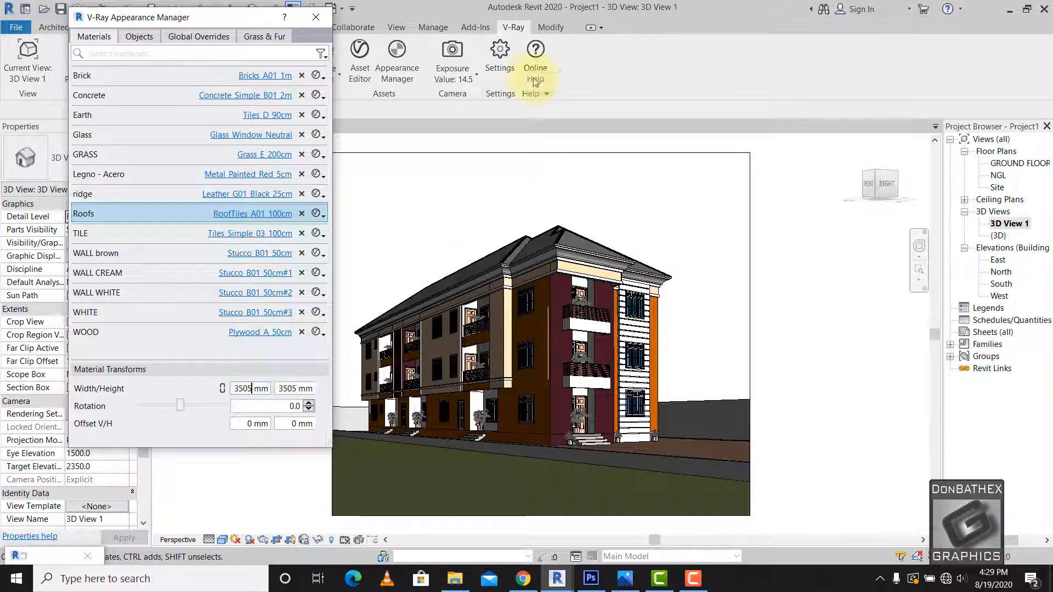
Define a render region around the building's roof in the V-Ray frame buffer and re-render it.
click(558, 576)
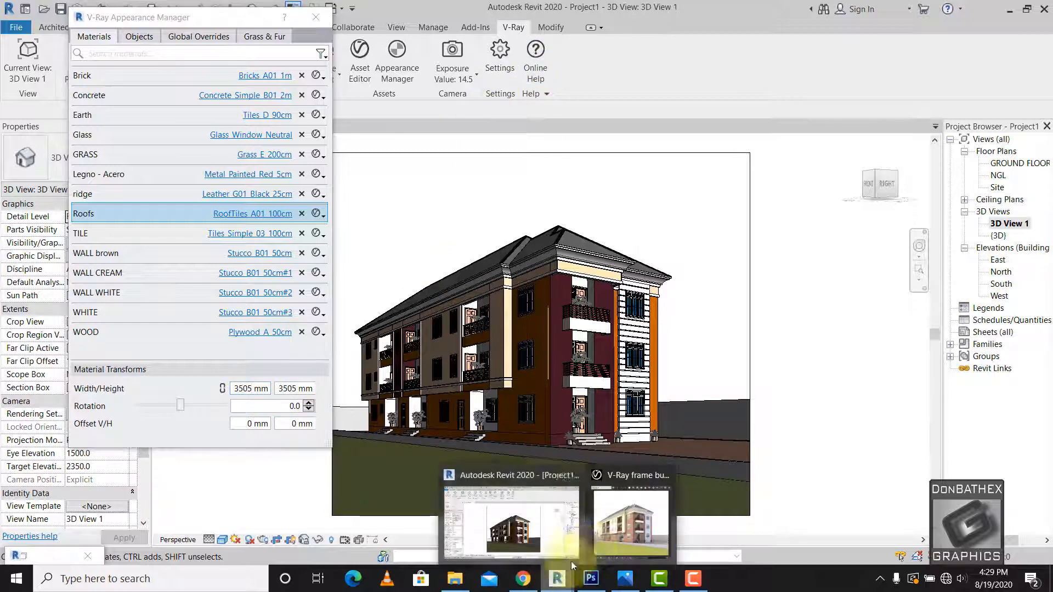
click(605, 532)
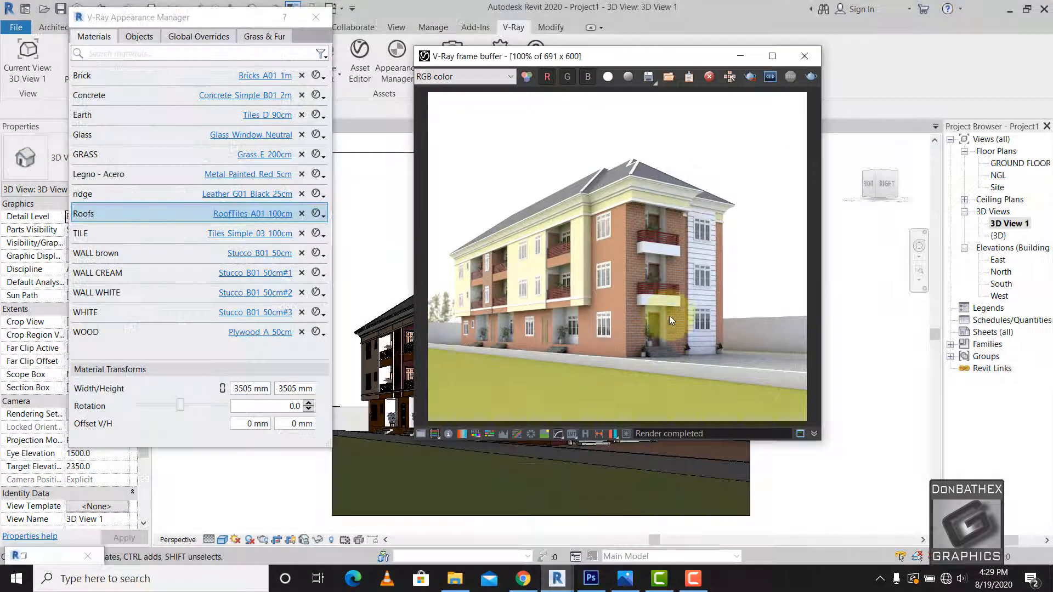
click(749, 78)
drag(557, 159, 742, 209)
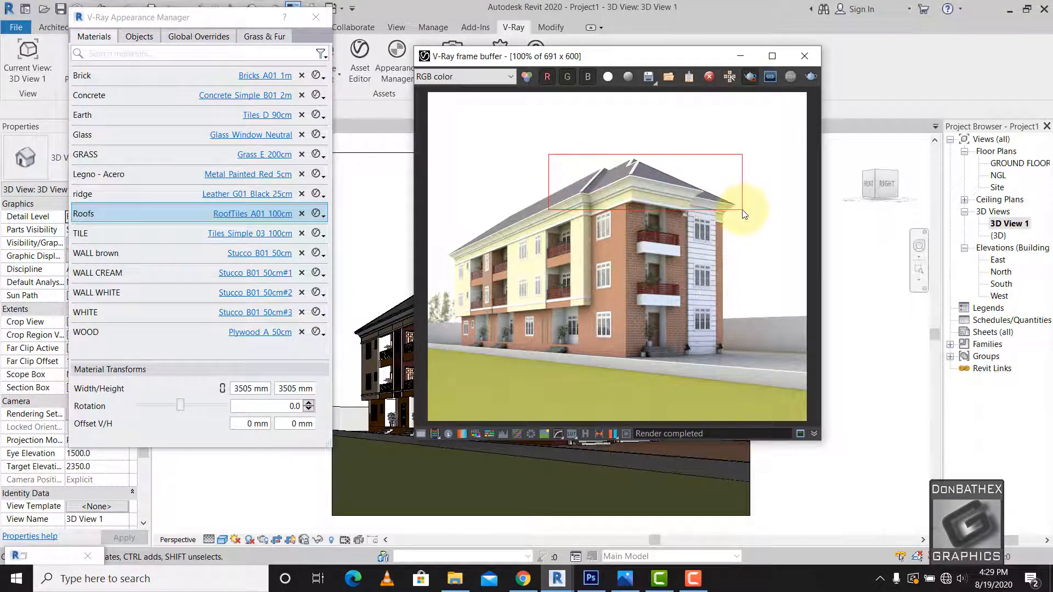
click(812, 77)
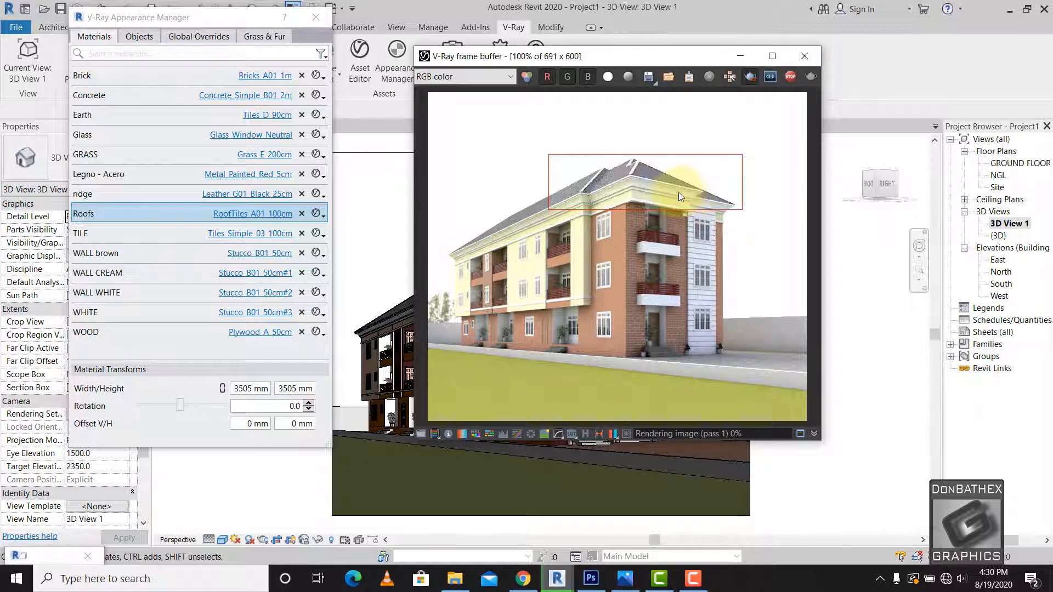
scroll(677, 192, up, 2)
scroll(635, 157, up, 1)
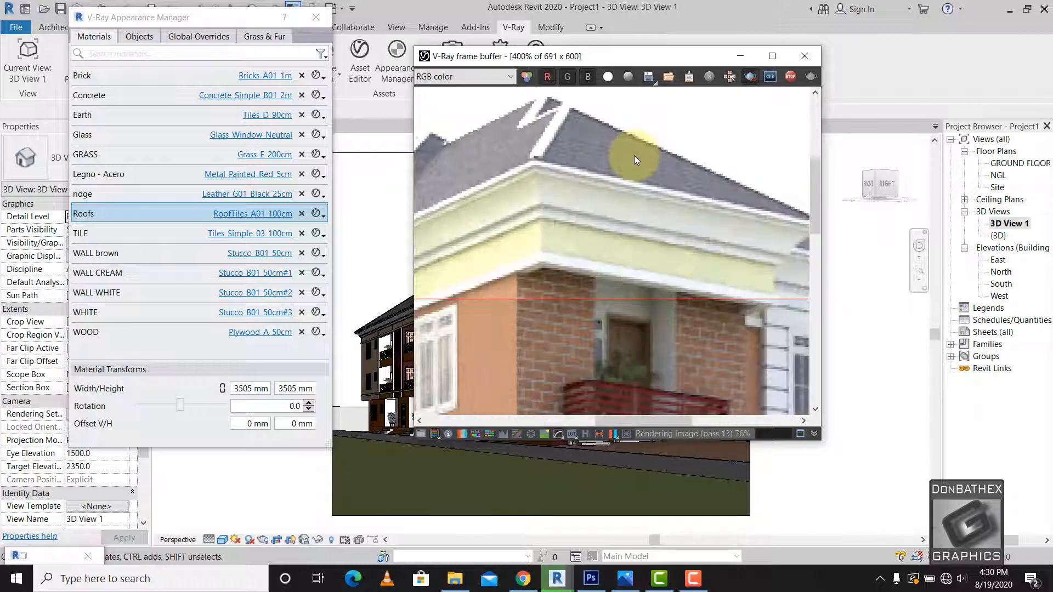
scroll(631, 194, down, 1)
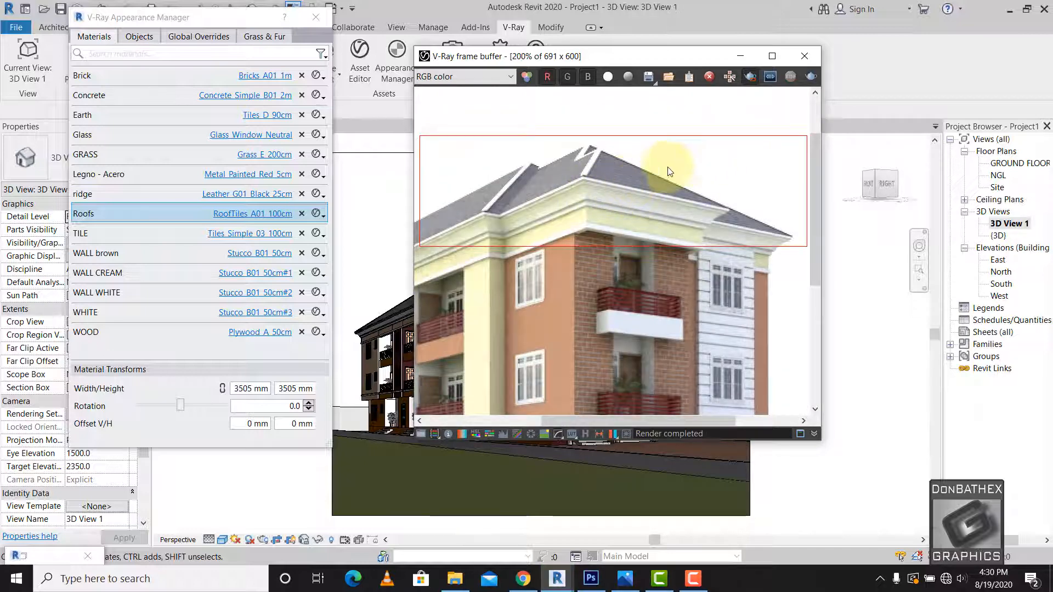
click(750, 82)
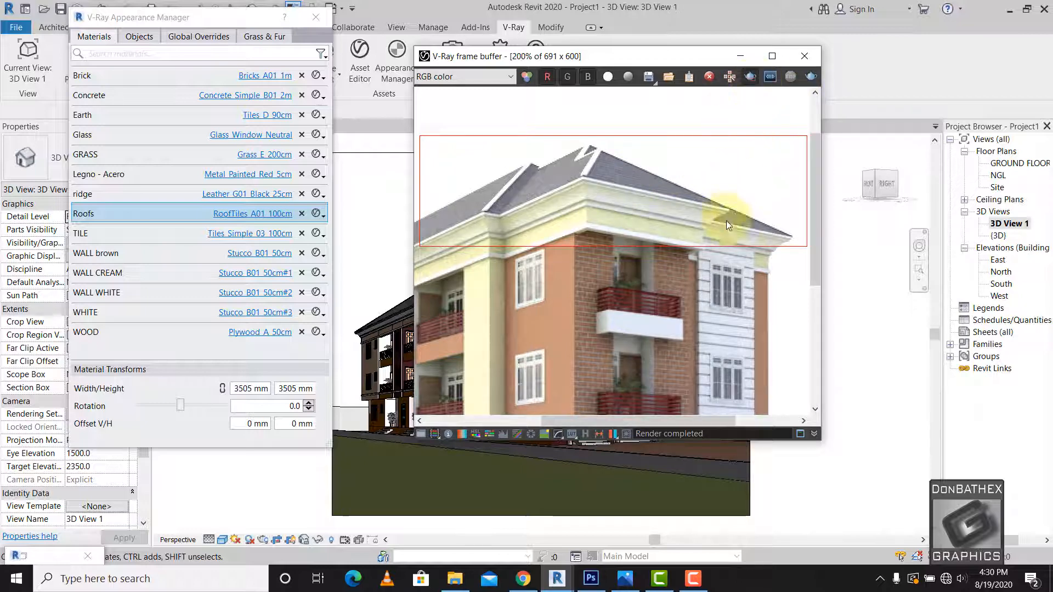
Set the Roofs material's width and height to 4505 mm and re-render the roof region to check the tiles.
click(240, 393)
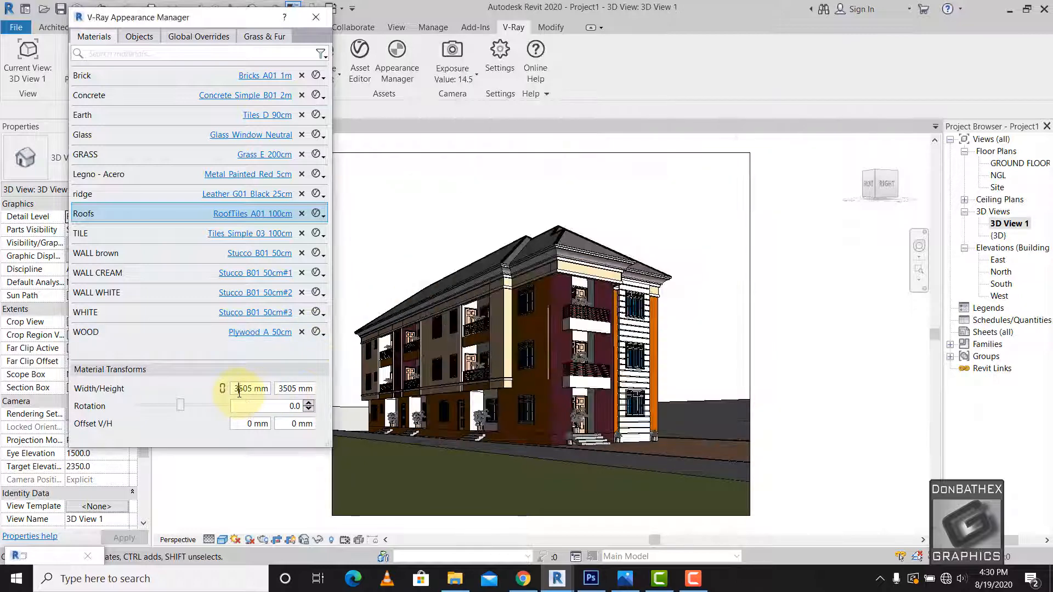
text(4)
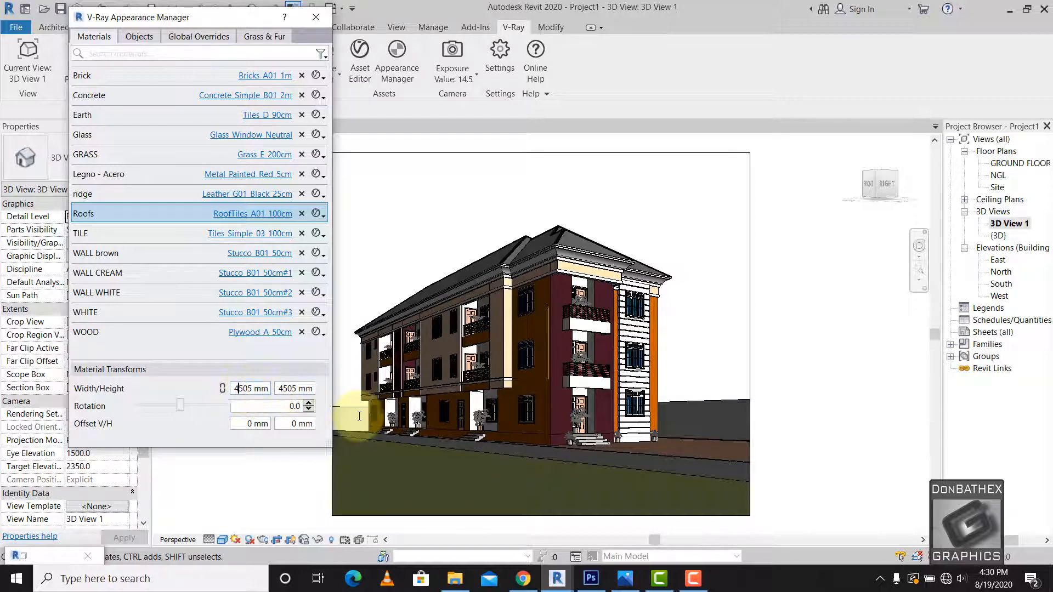
click(558, 581)
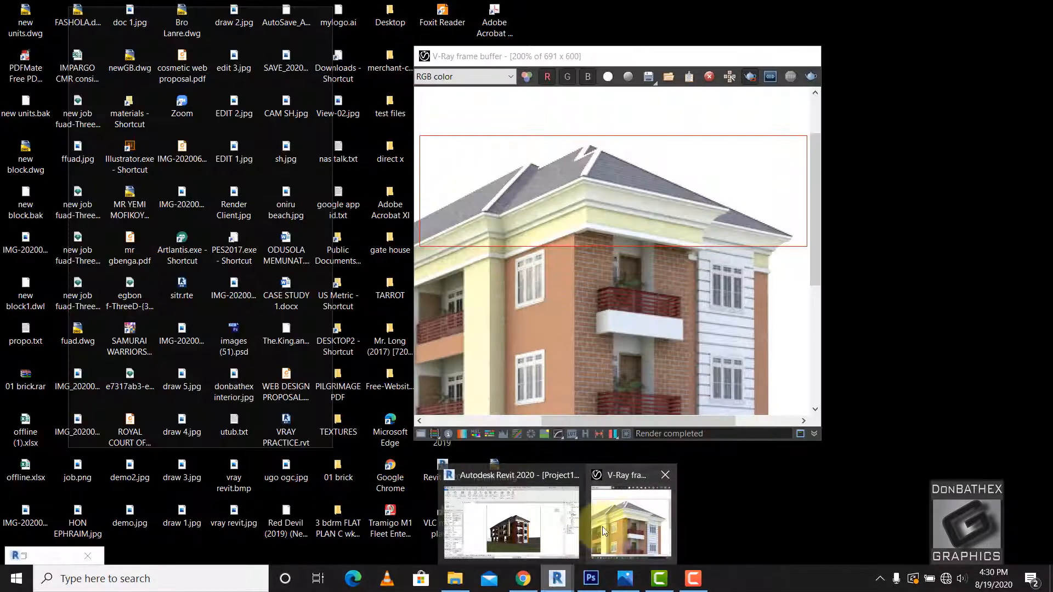
click(603, 527)
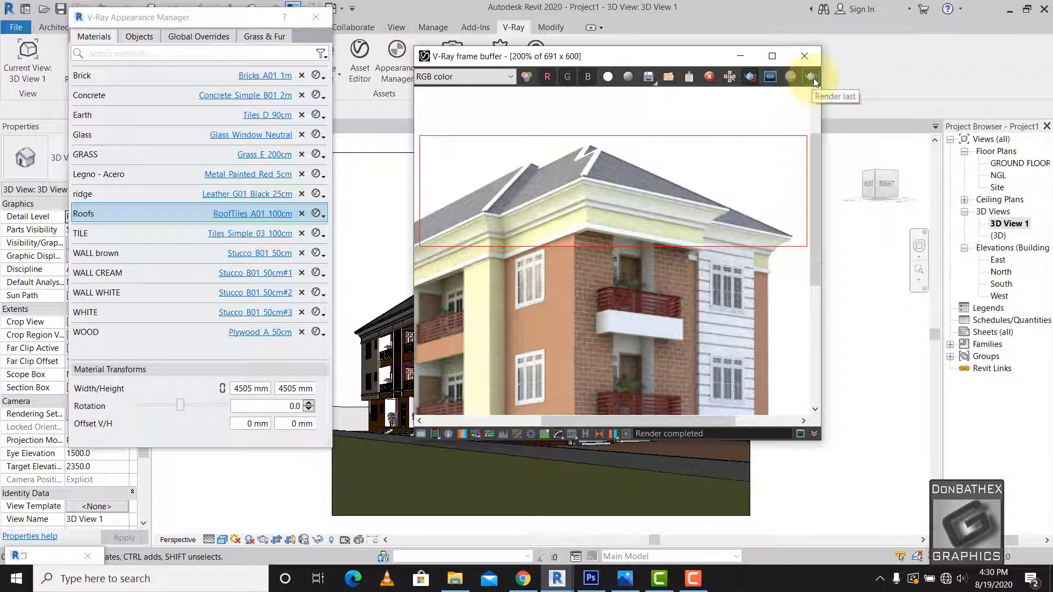
scroll(702, 224, down, 1)
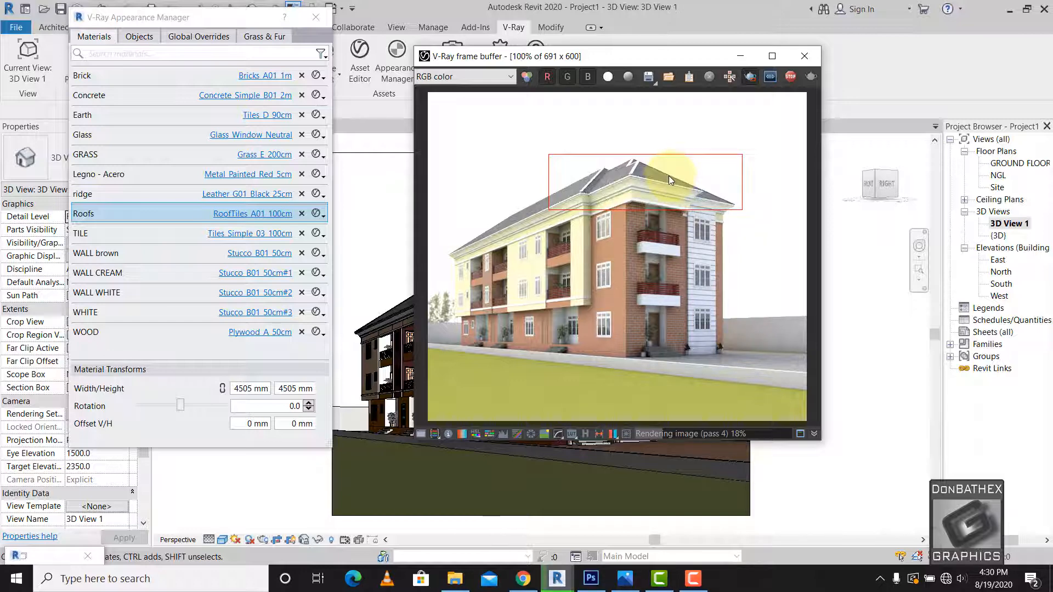
scroll(669, 176, up, 1)
scroll(669, 176, up, 1)
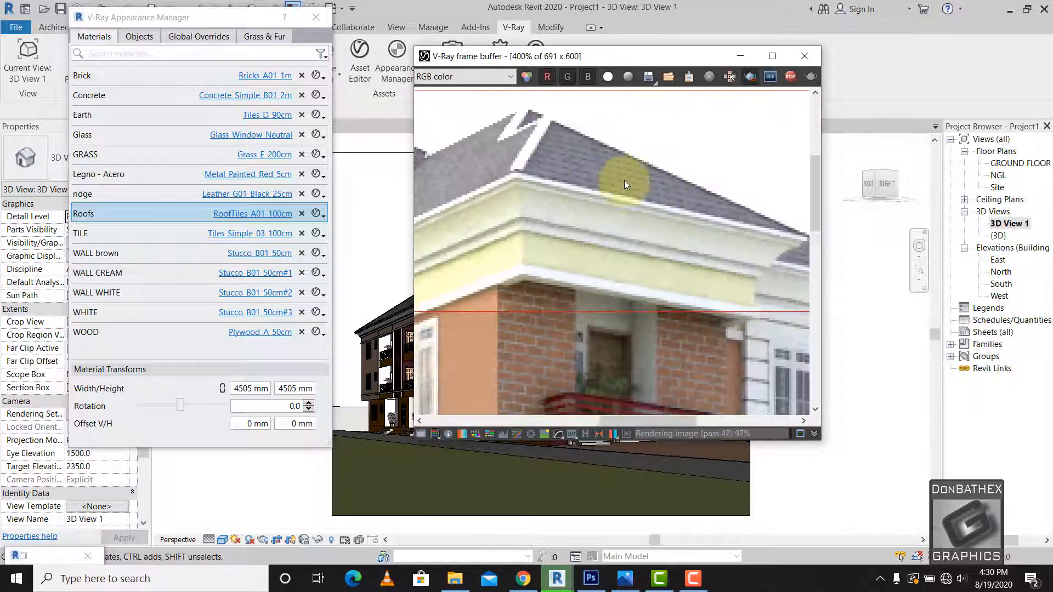
scroll(615, 171, down, 1)
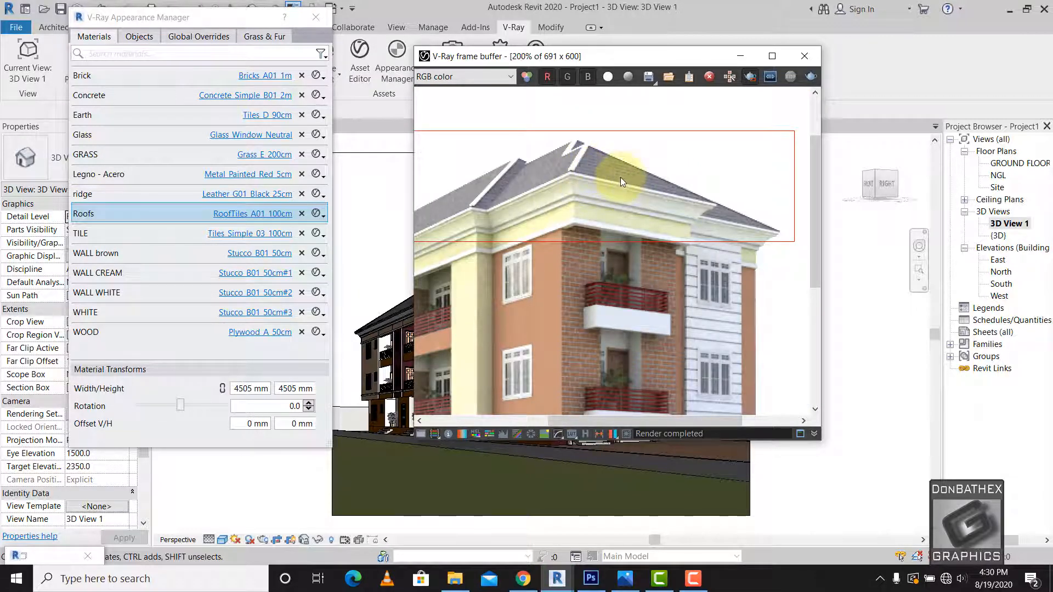
scroll(621, 185, down, 2)
scroll(648, 201, up, 1)
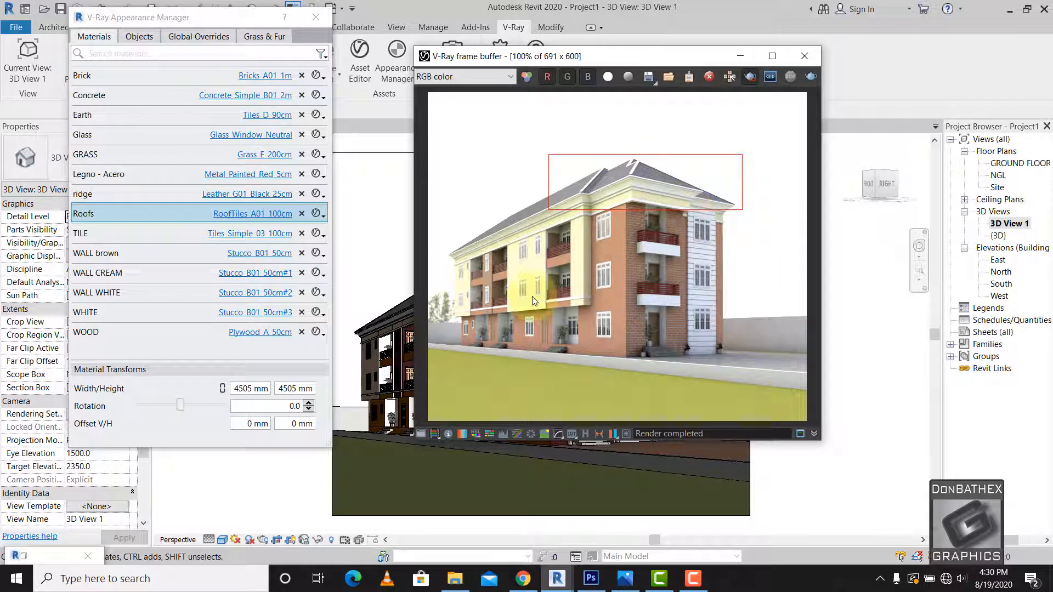
Set the Roofs material's texture width and height to 5005 mm and bring up the V-Ray frame buffer.
click(243, 390)
text(50)
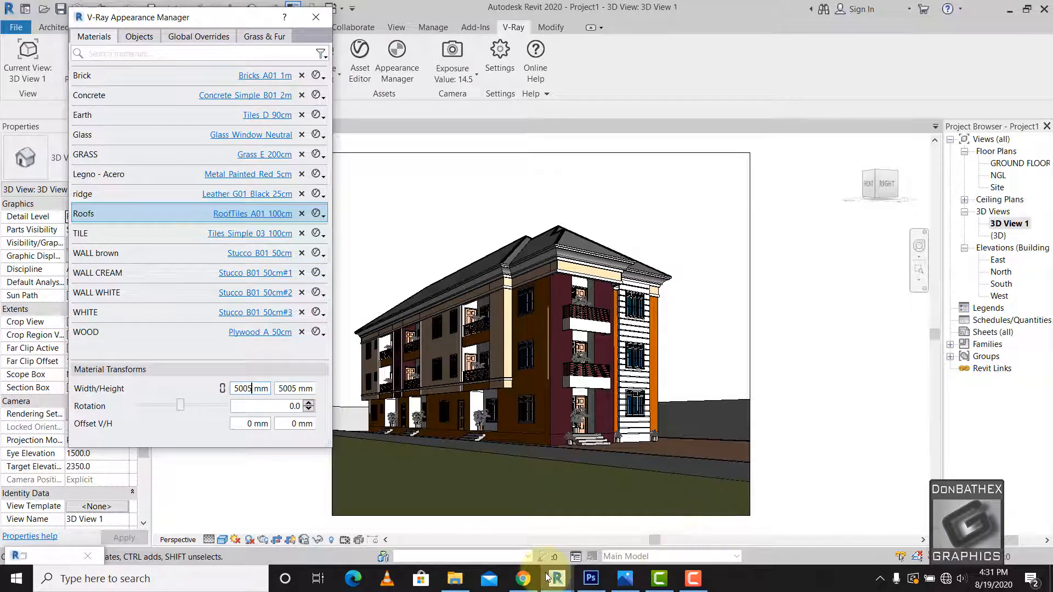
mouse_move(556, 579)
click(611, 525)
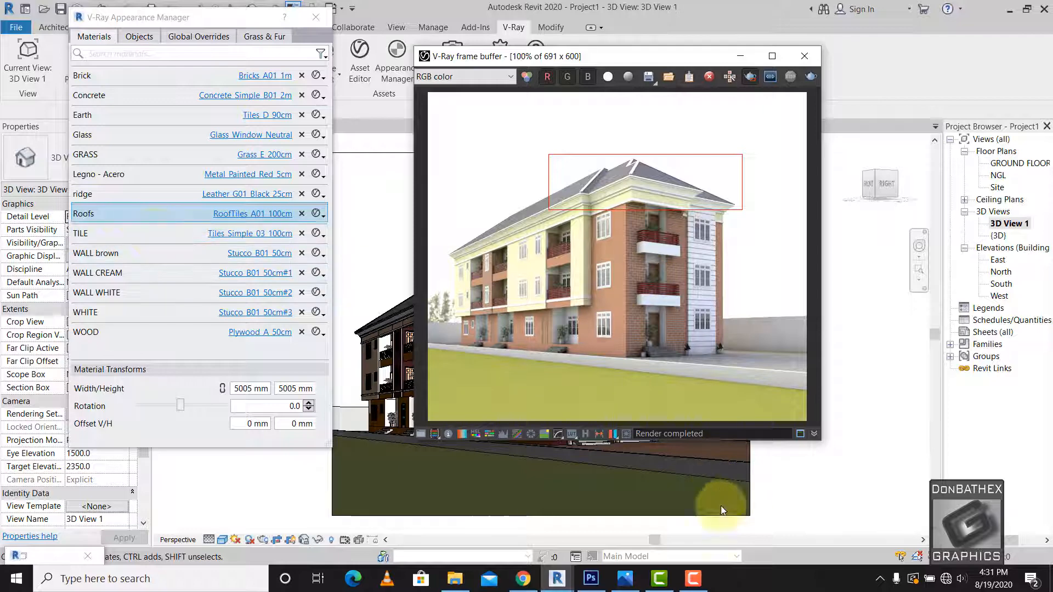
Switch to Photos to look at the reference render OBA5.jpg, and return to Revit.
click(622, 585)
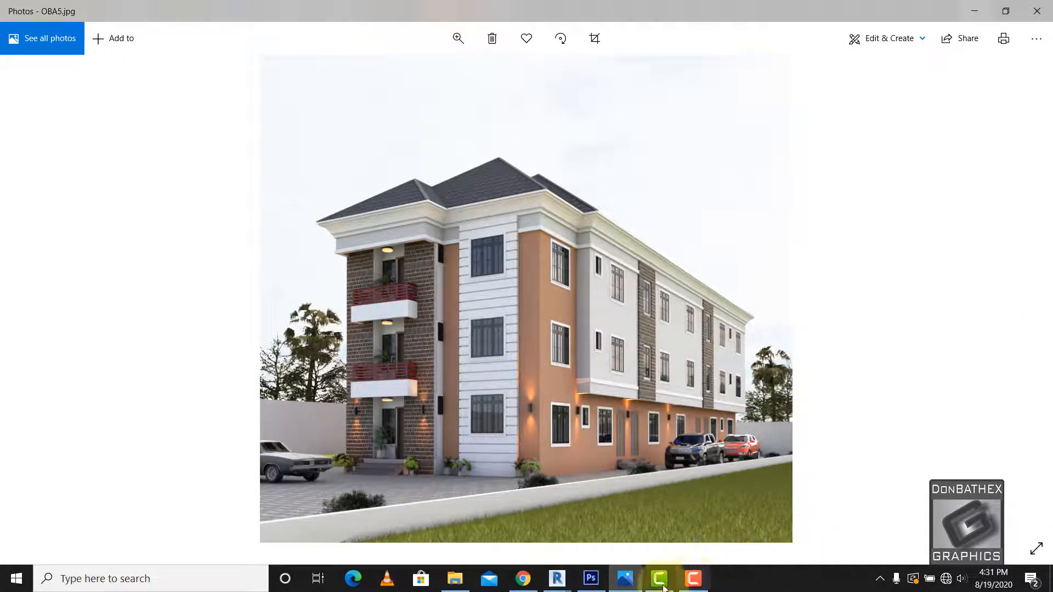
click(554, 581)
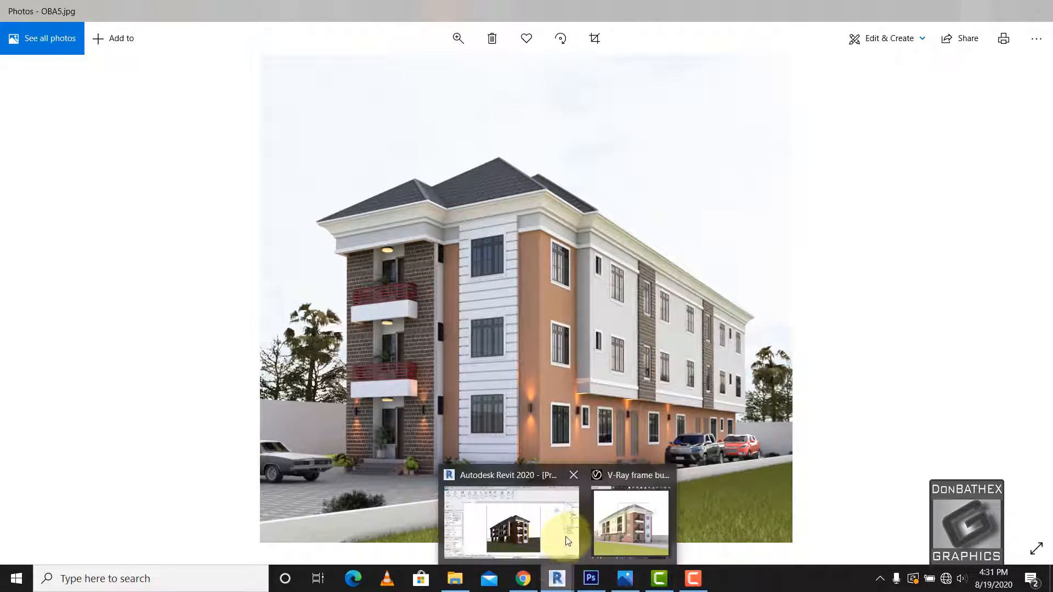
click(626, 521)
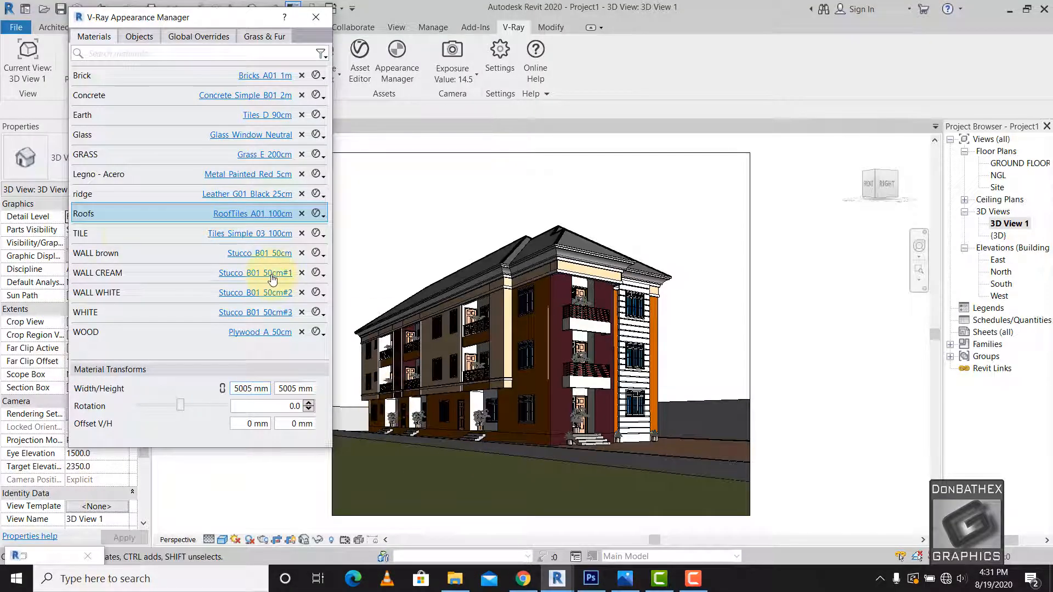
Open the Brick material's Bricks_A01_1m asset in the V-Ray Asset Editor and select its Bitmap_Diff texture.
click(111, 72)
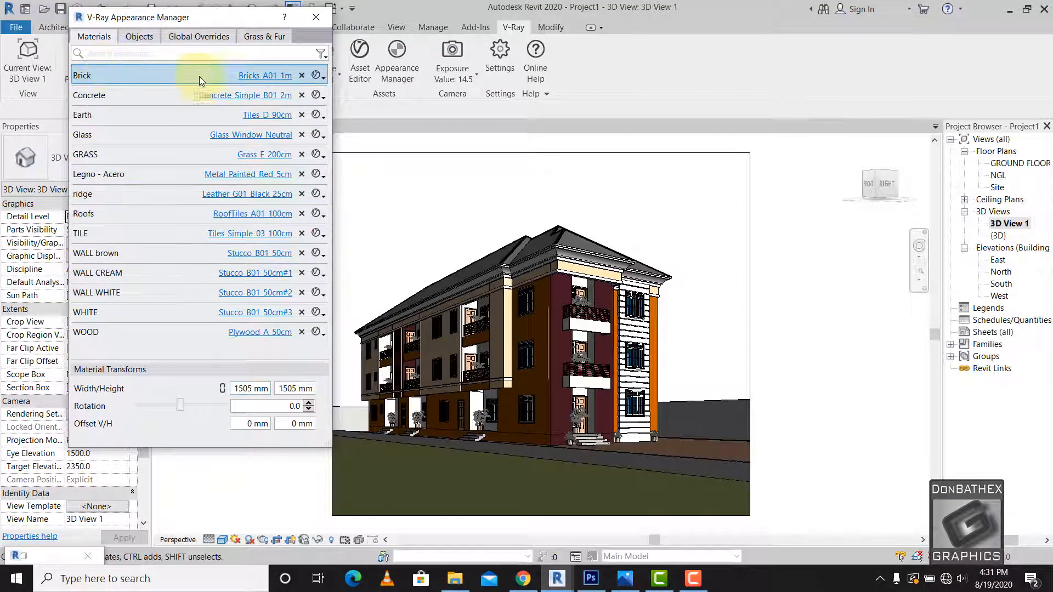
click(263, 76)
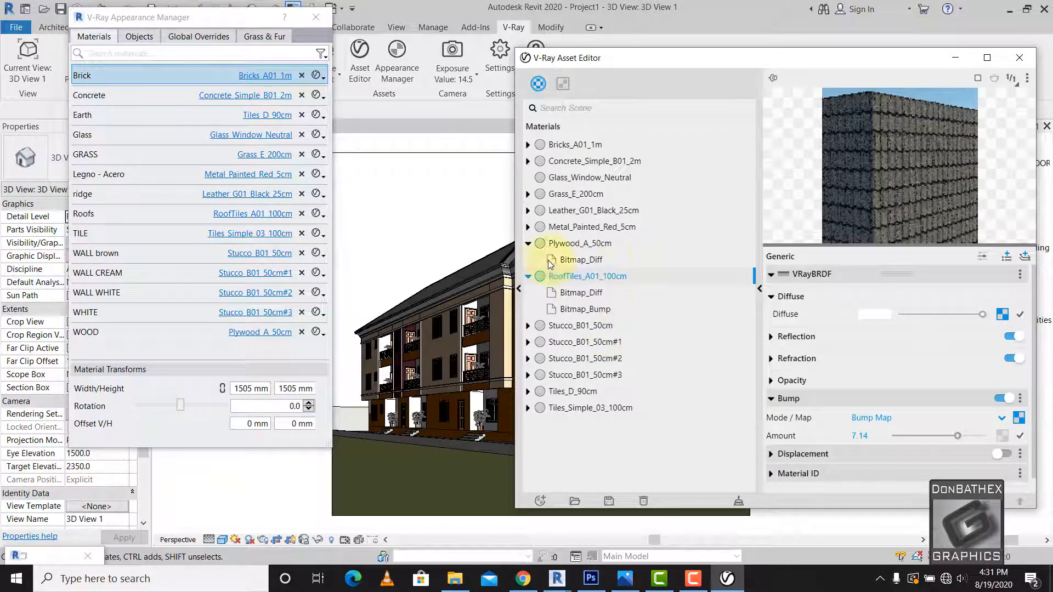
click(1019, 57)
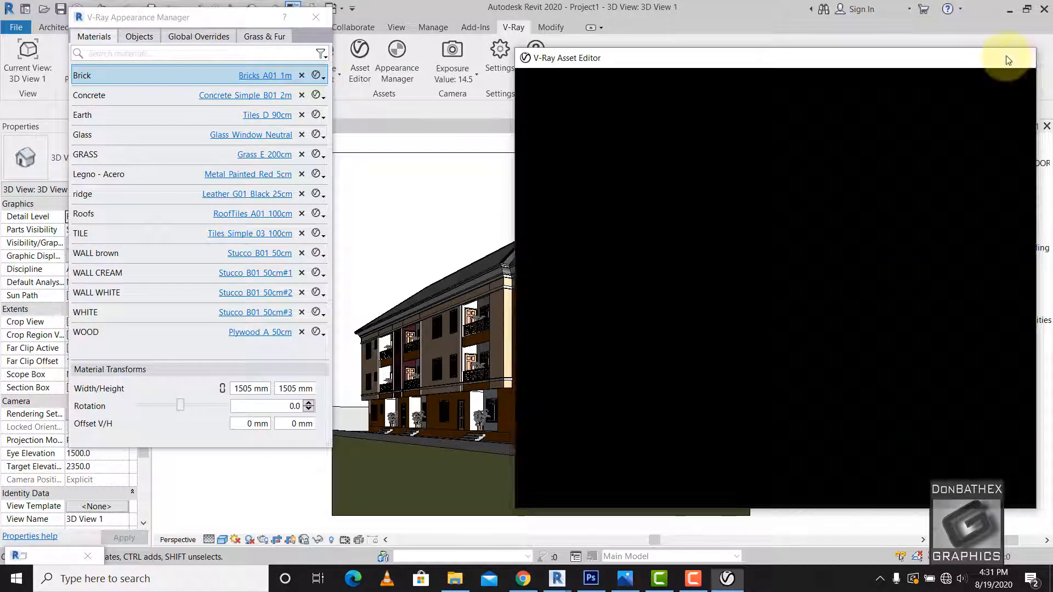
click(263, 76)
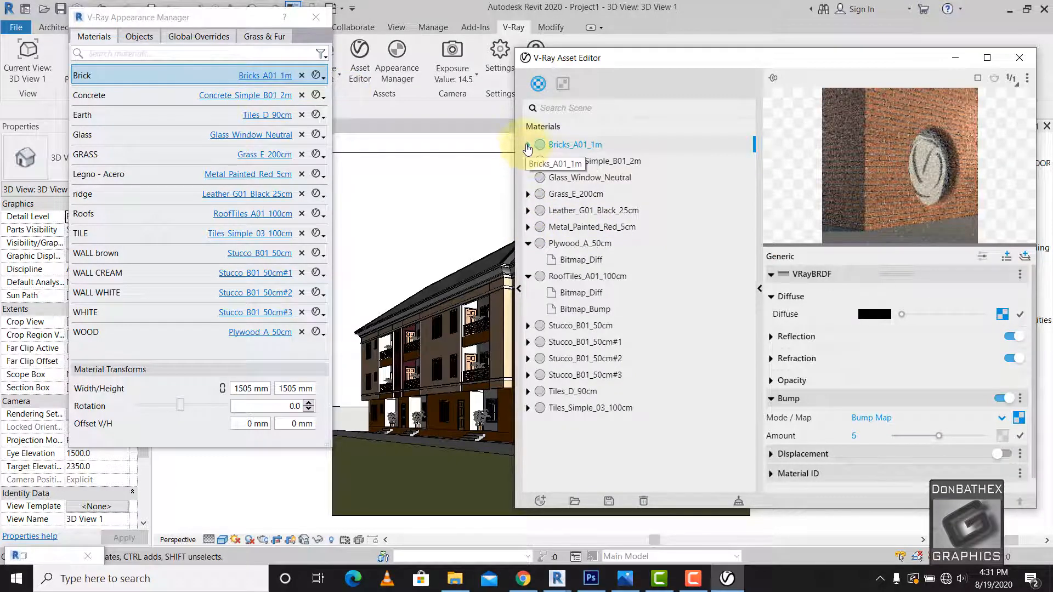
click(528, 145)
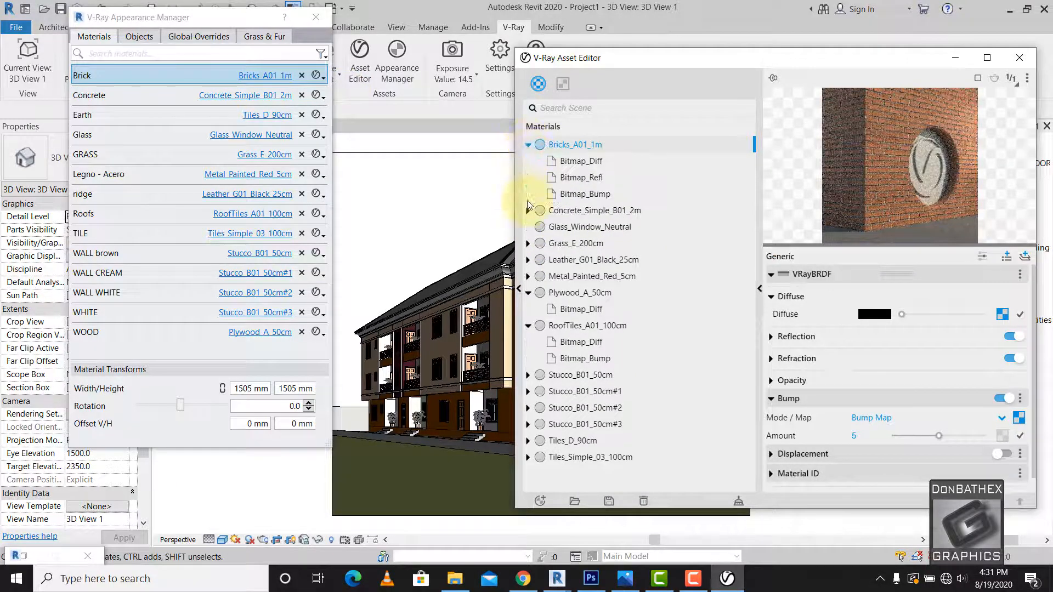
click(582, 163)
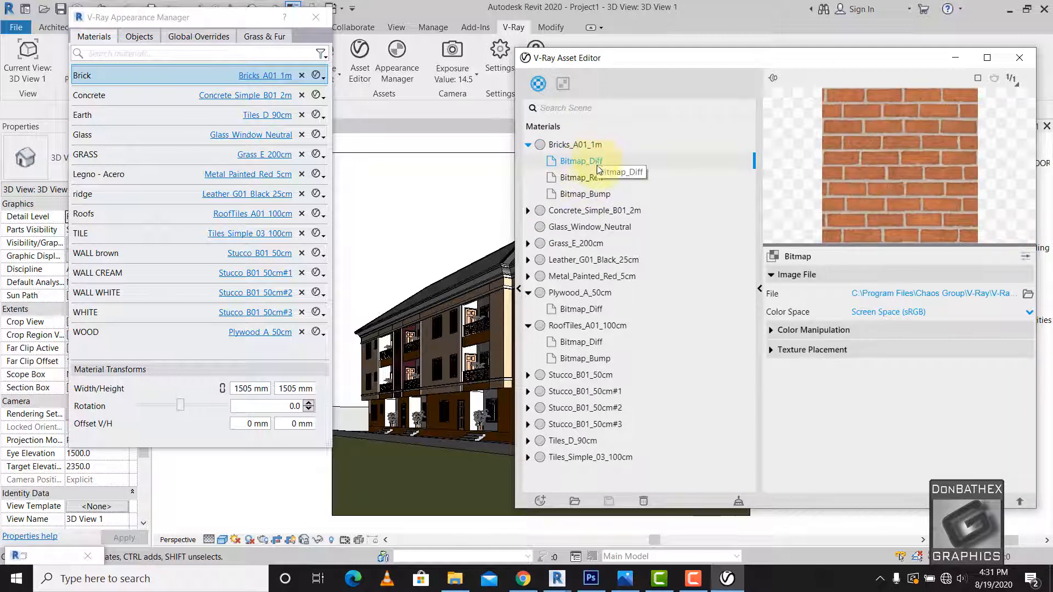
Replace the brick diffuse bitmap's image with bricks+09_d100.png from the Desktop TEXTURES folder.
click(1028, 296)
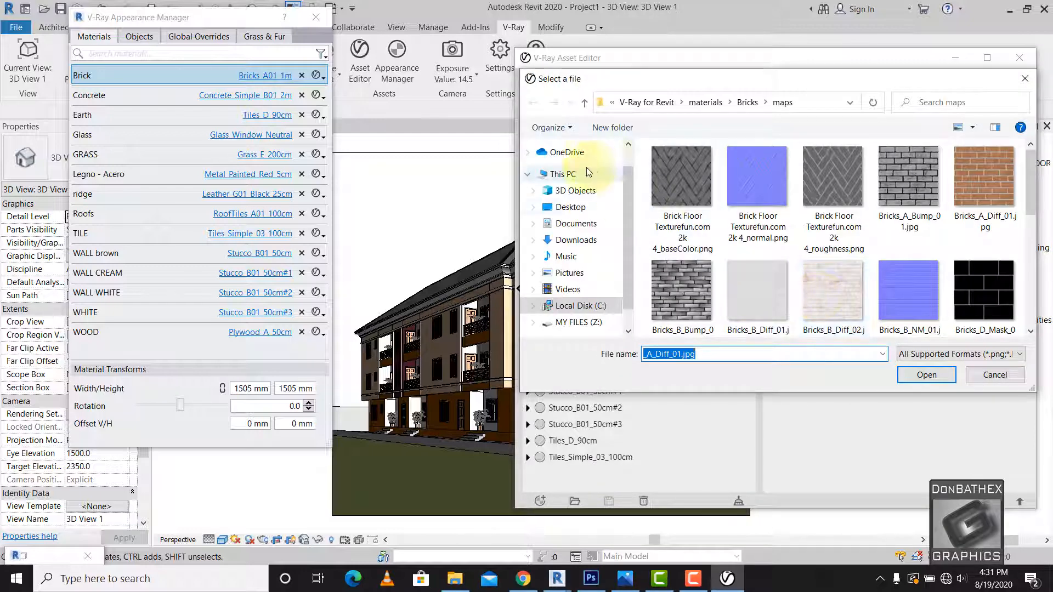
click(571, 207)
drag(1028, 168, 1030, 187)
double_click(854, 281)
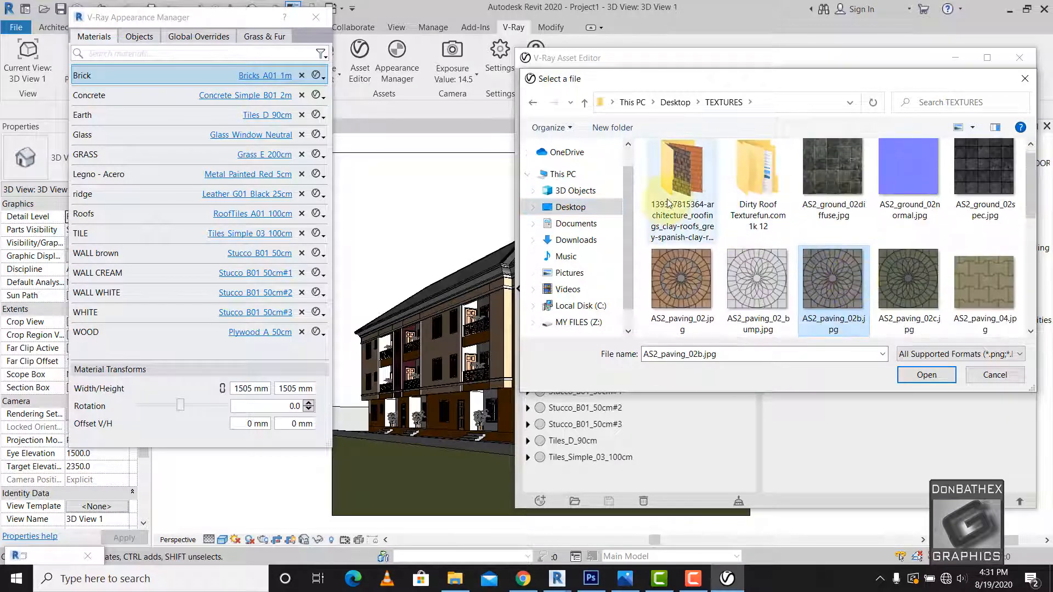
double_click(682, 175)
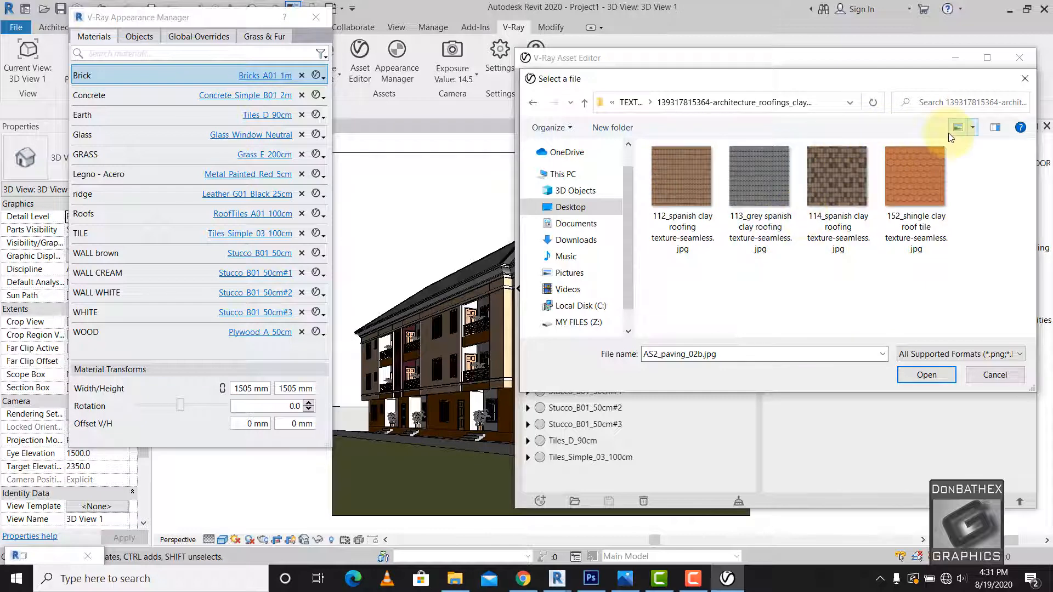
key(alt+Left)
scroll(846, 232, down, 6)
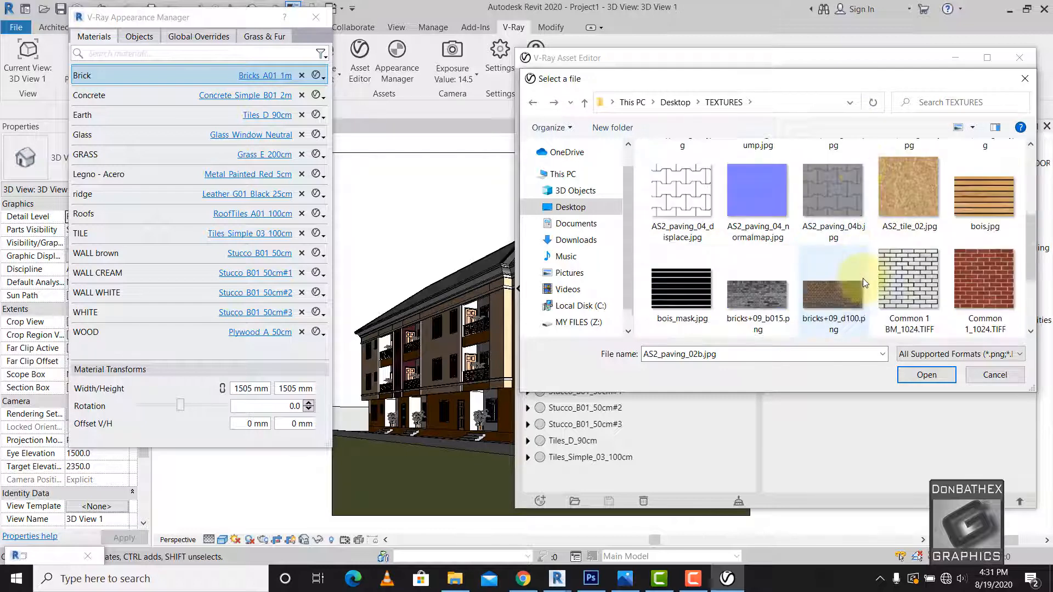
scroll(883, 289, up, 1)
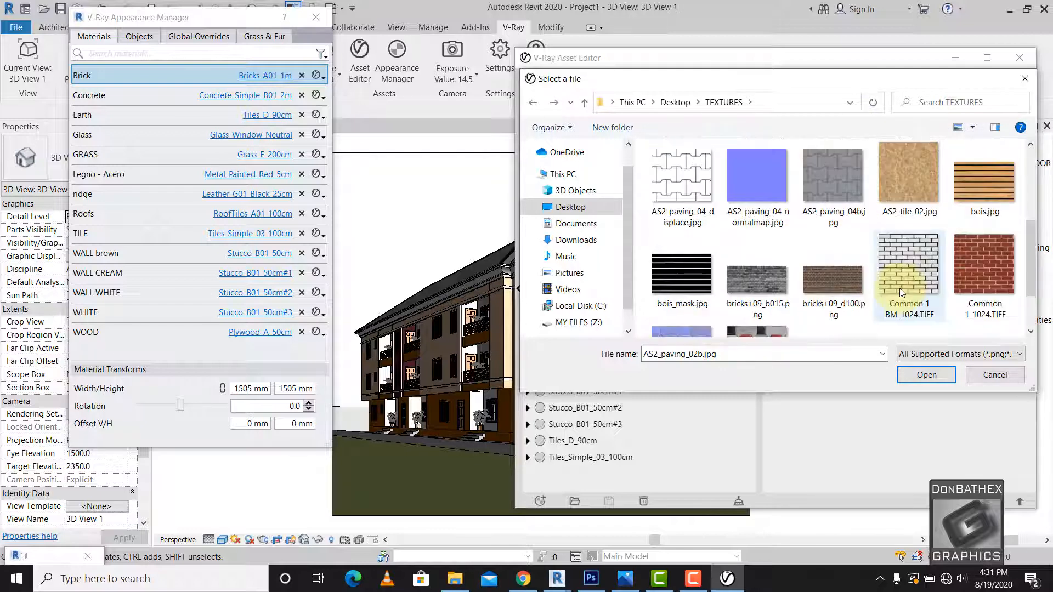
click(828, 291)
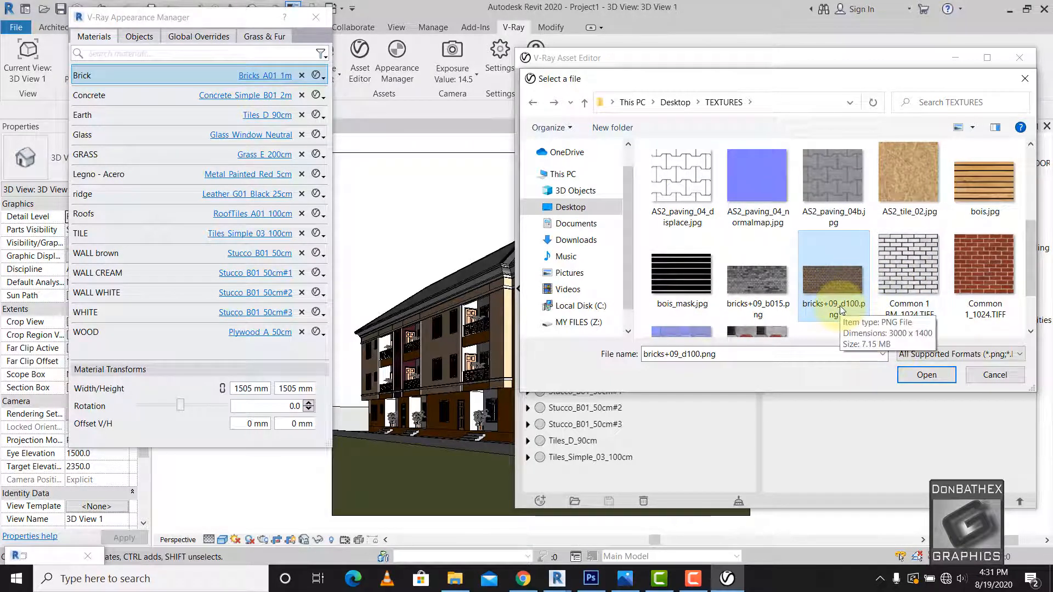
click(927, 375)
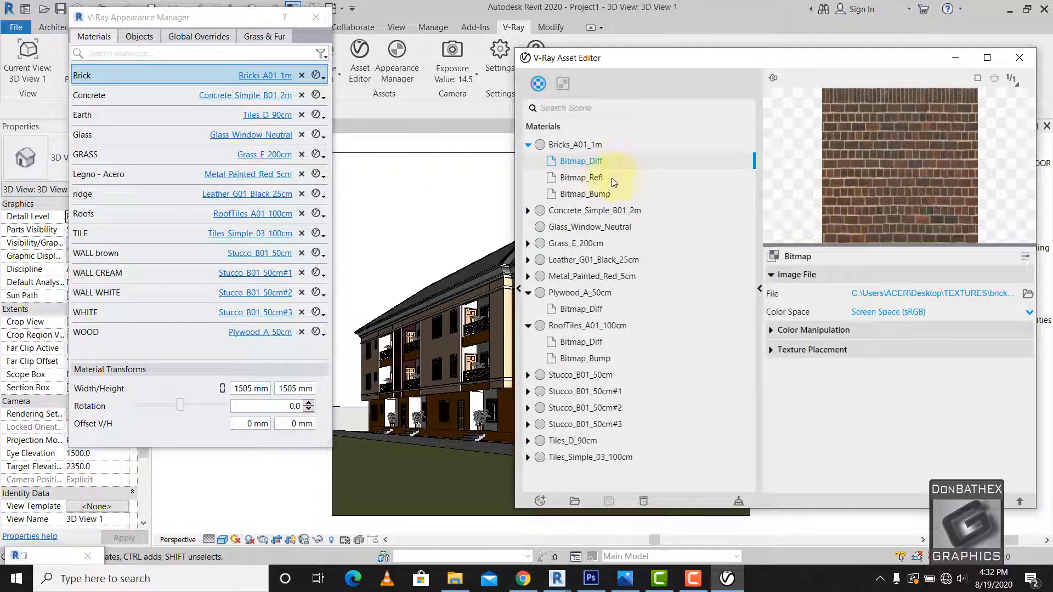
Review the Bricks_A01_1m bitmaps and delete its Bitmap_Refl and Bitmap_Bump textures.
click(586, 178)
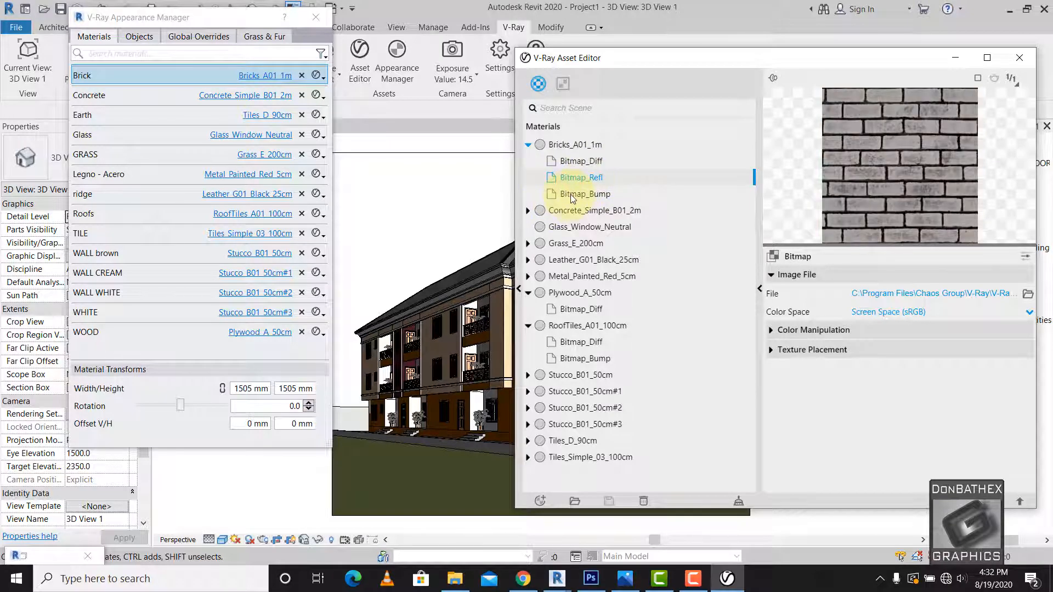
click(572, 195)
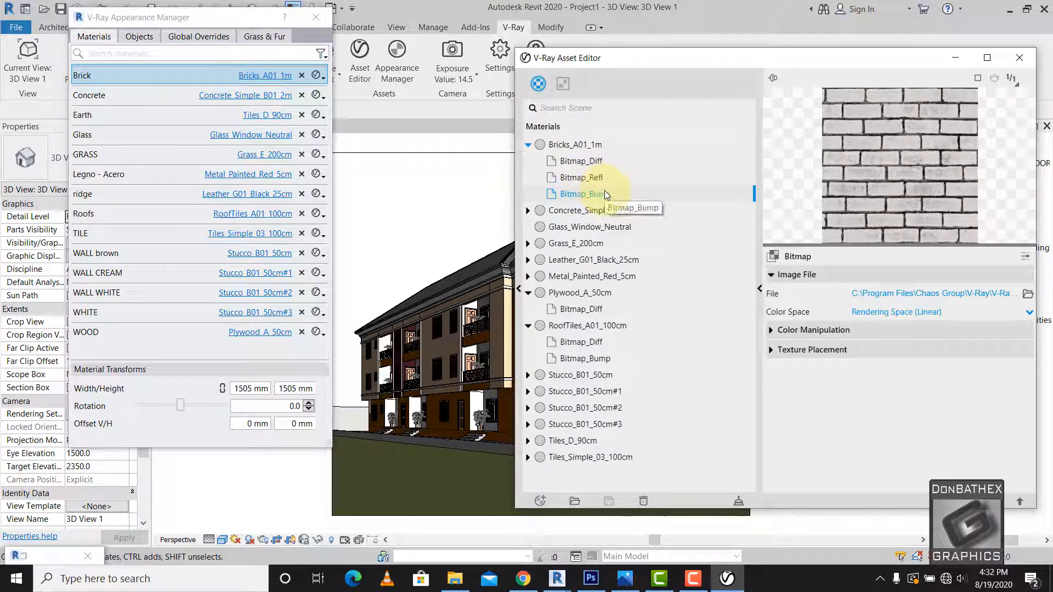
click(601, 162)
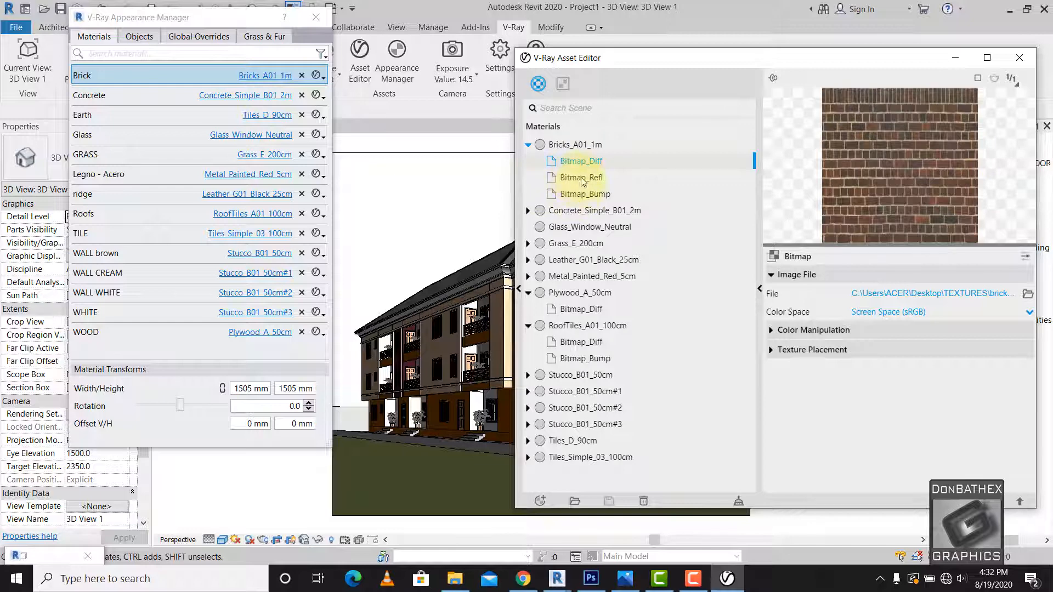
click(582, 145)
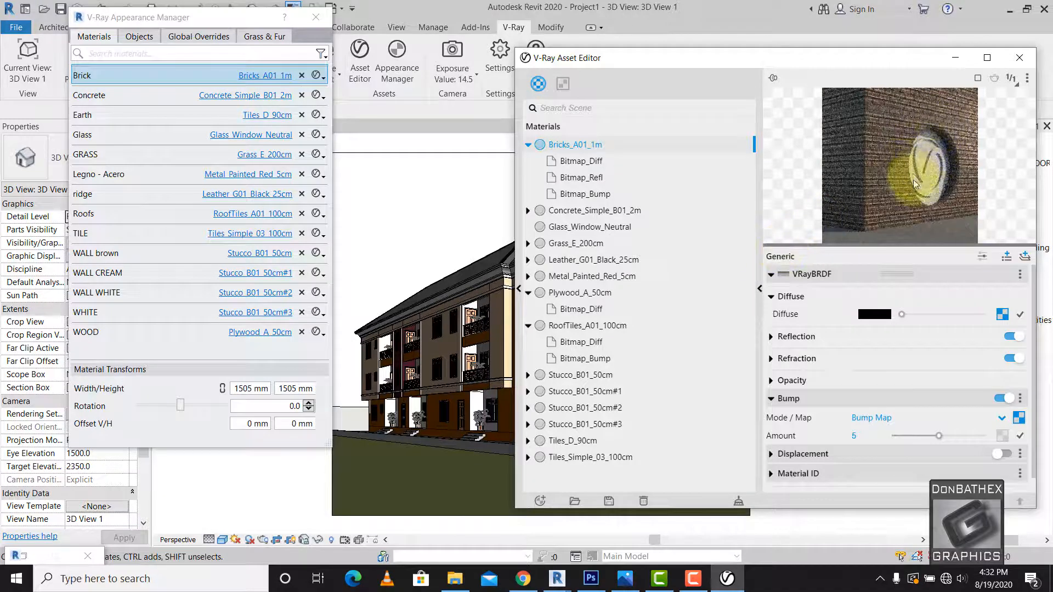
click(588, 177)
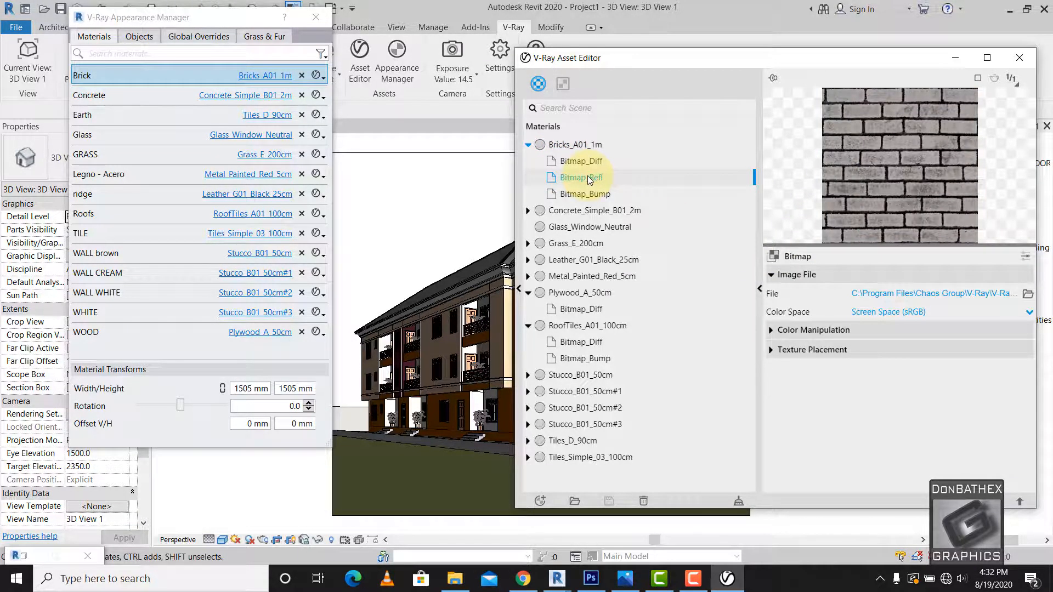
right_click(587, 177)
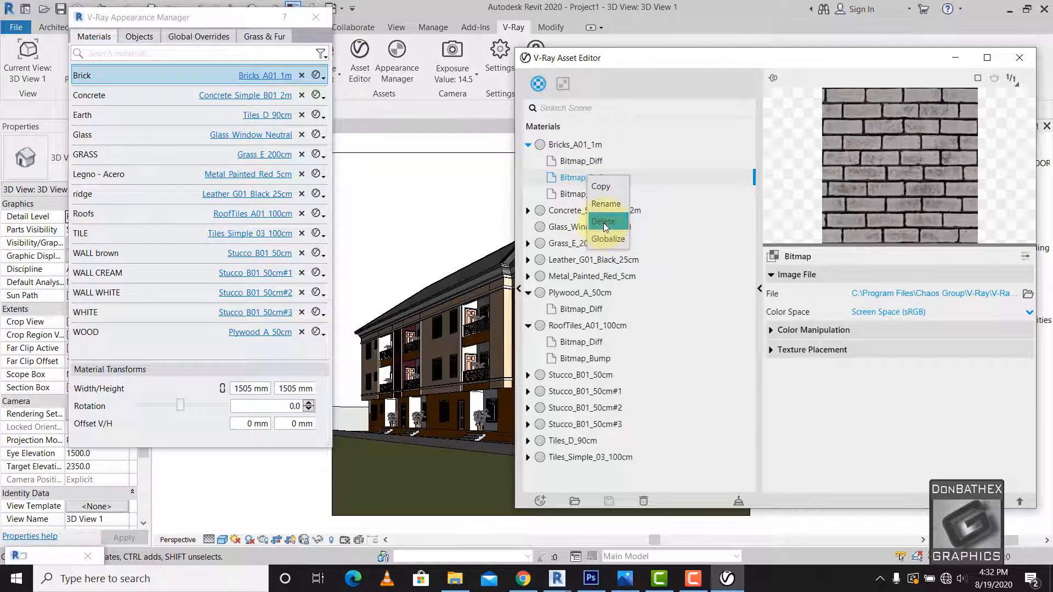
click(603, 222)
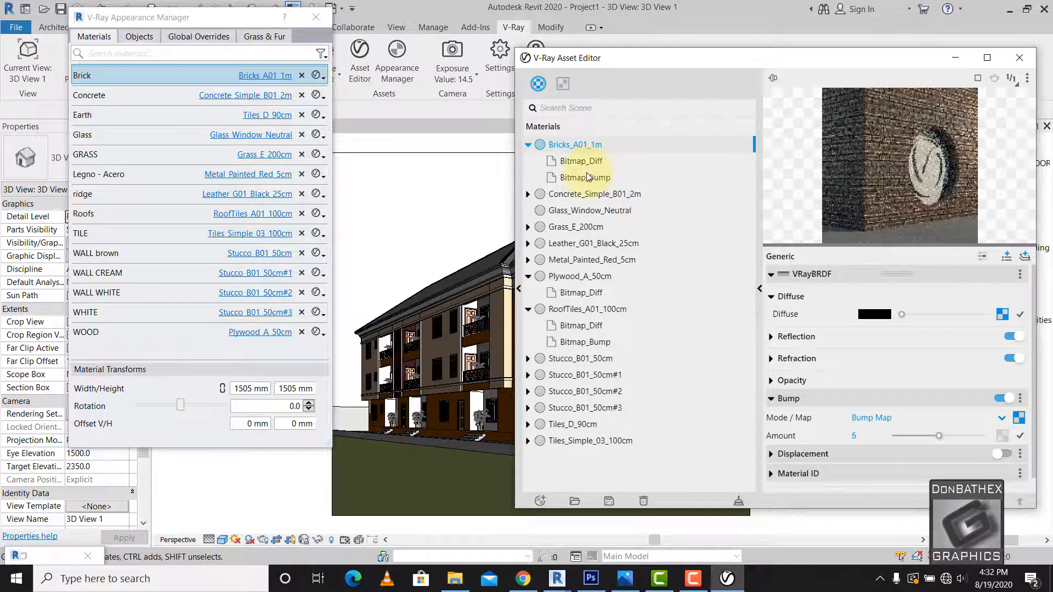
click(588, 176)
right_click(585, 176)
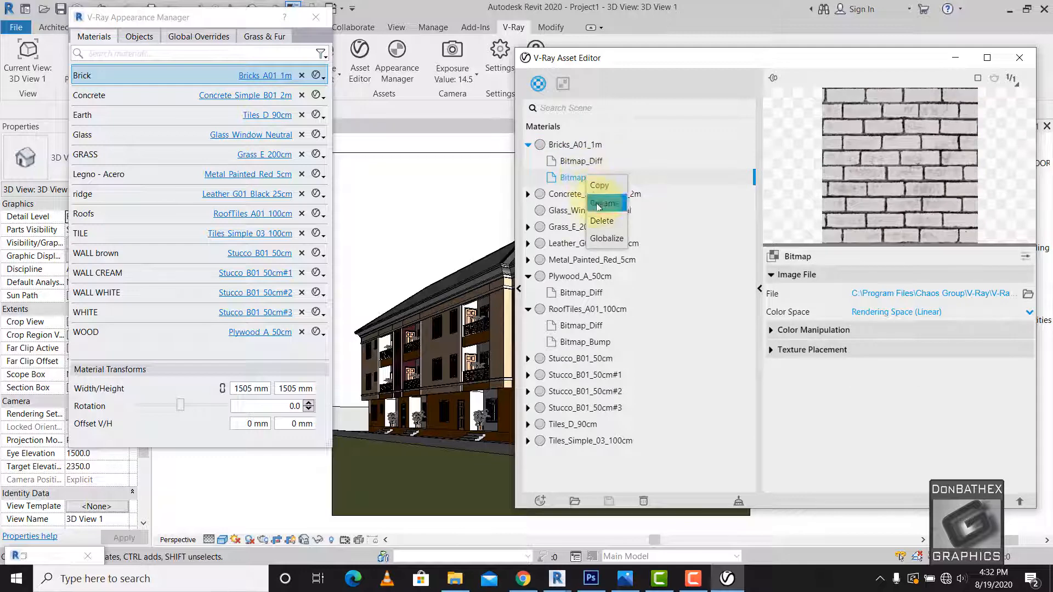
click(601, 221)
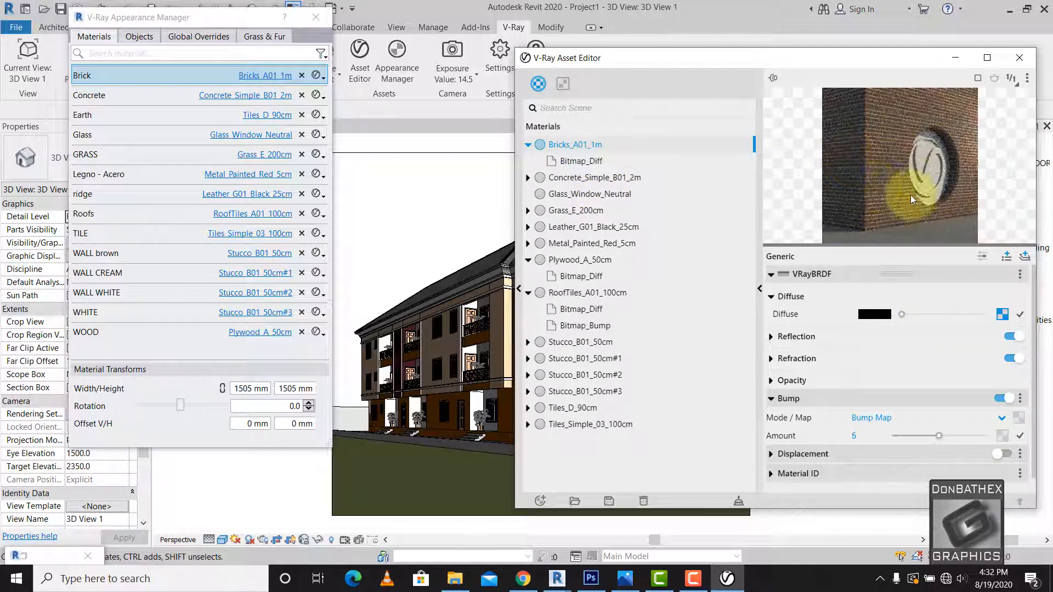
Lighten the reflection color of Bricks_A01_1m, set its bump amount to 10, and close the V-Ray Asset Editor.
click(772, 337)
drag(929, 354, 950, 350)
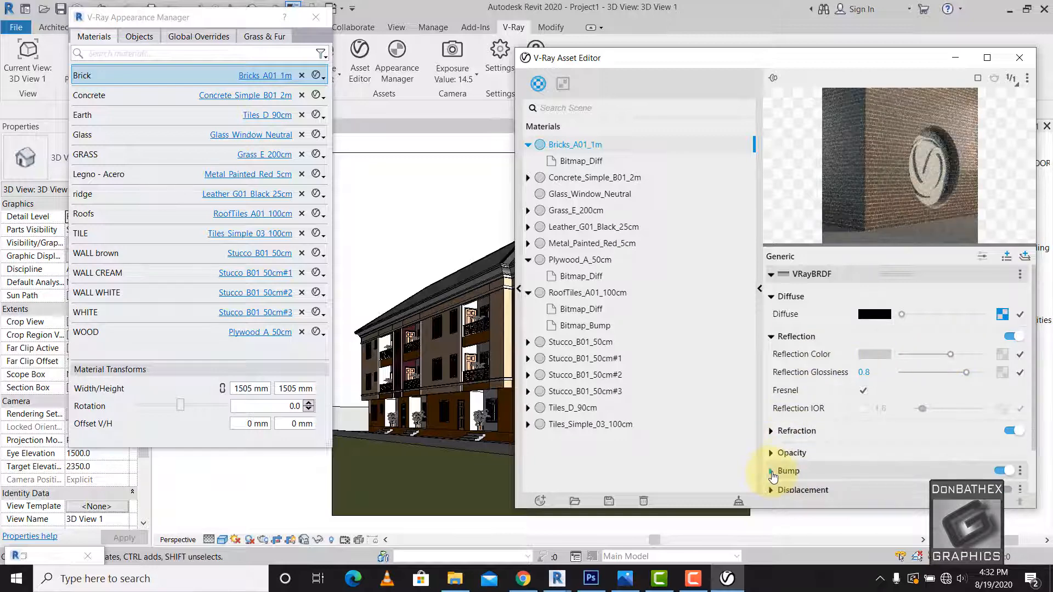
scroll(867, 397, down, 3)
drag(949, 420, 998, 420)
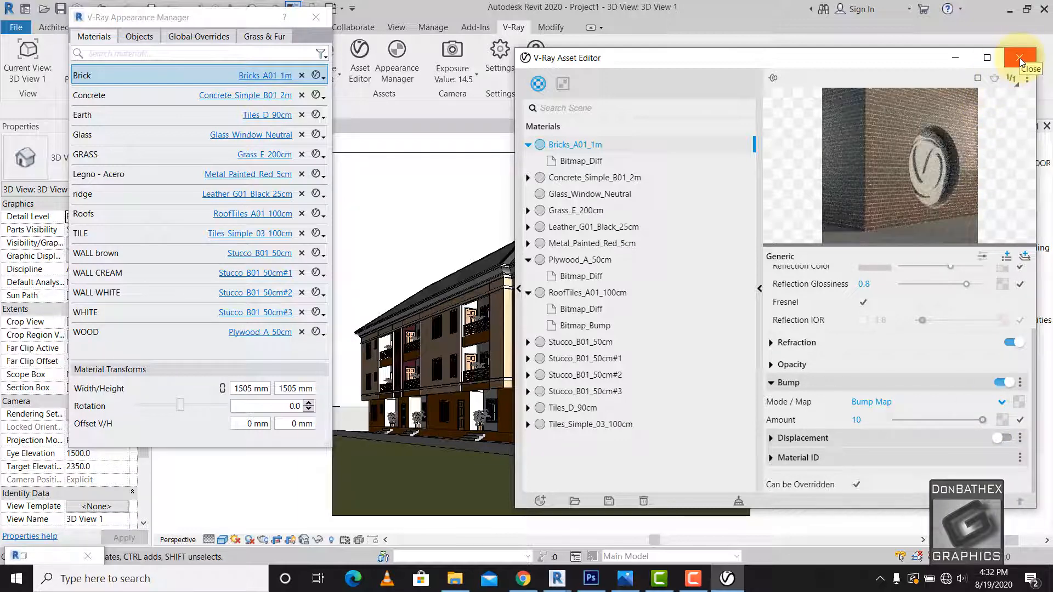
click(1019, 57)
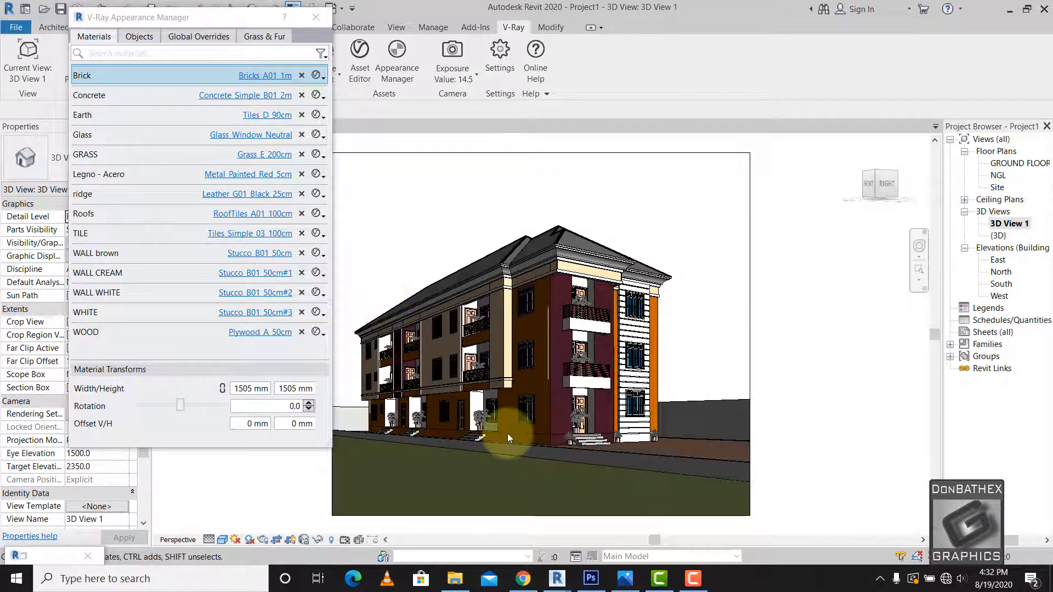
Render a region around the brick balcony bay in the V-Ray frame buffer, and stop once the bricks can be judged.
mouse_move(562, 576)
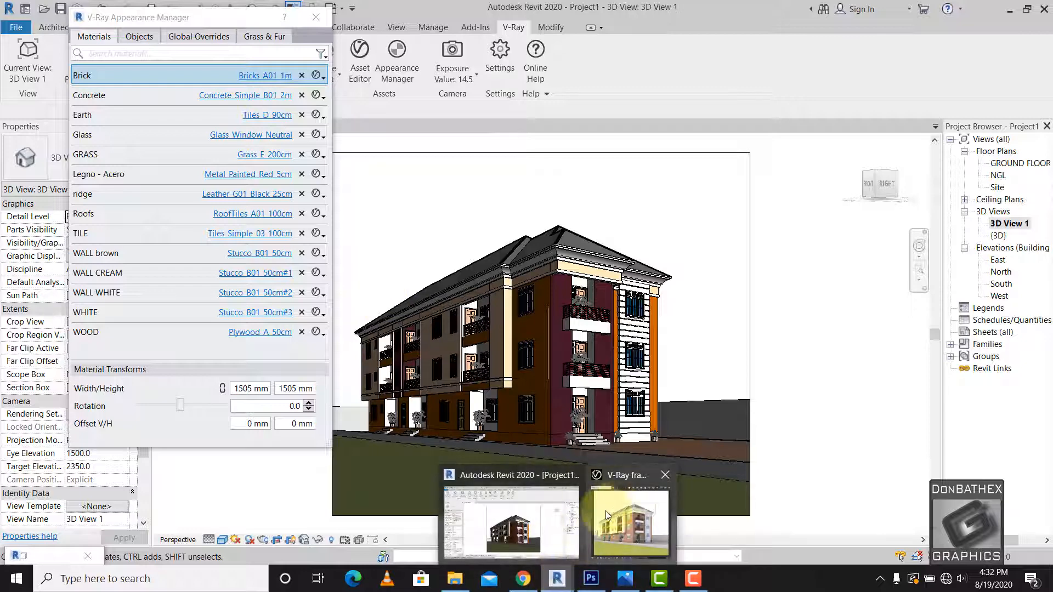
click(630, 519)
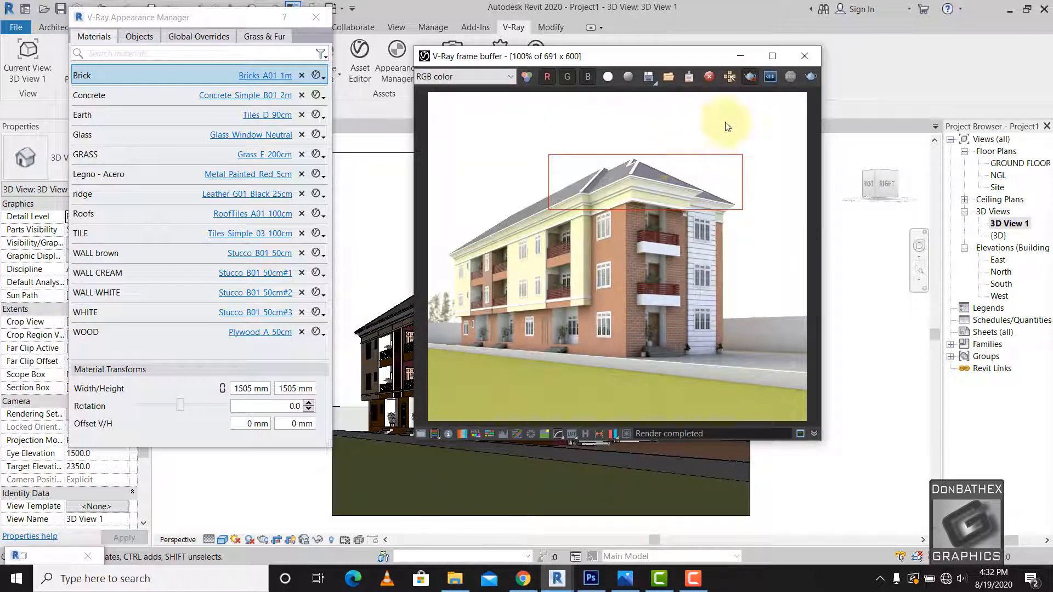
drag(614, 188, 700, 366)
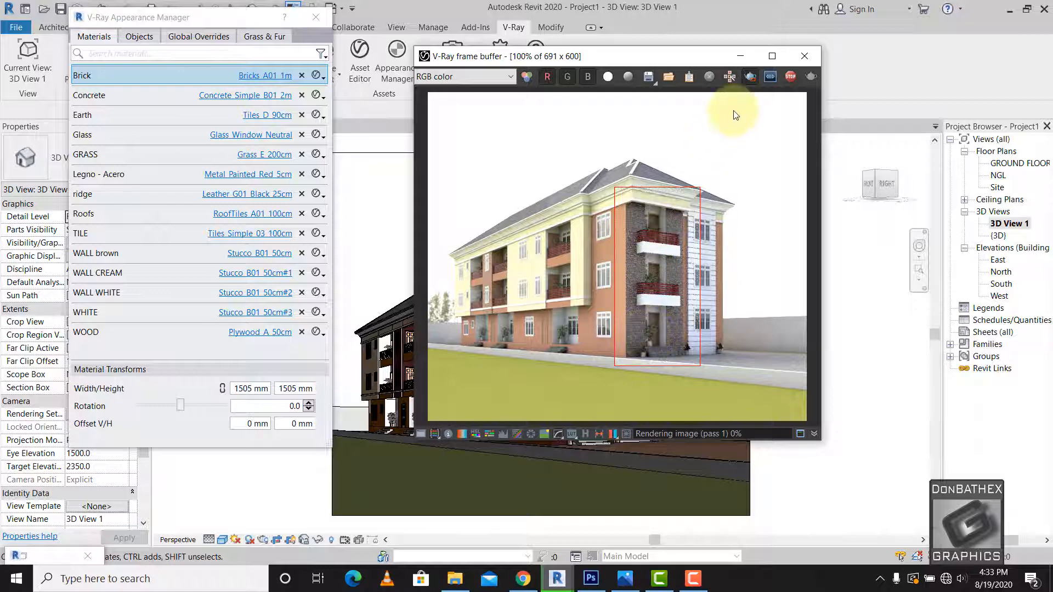
click(791, 76)
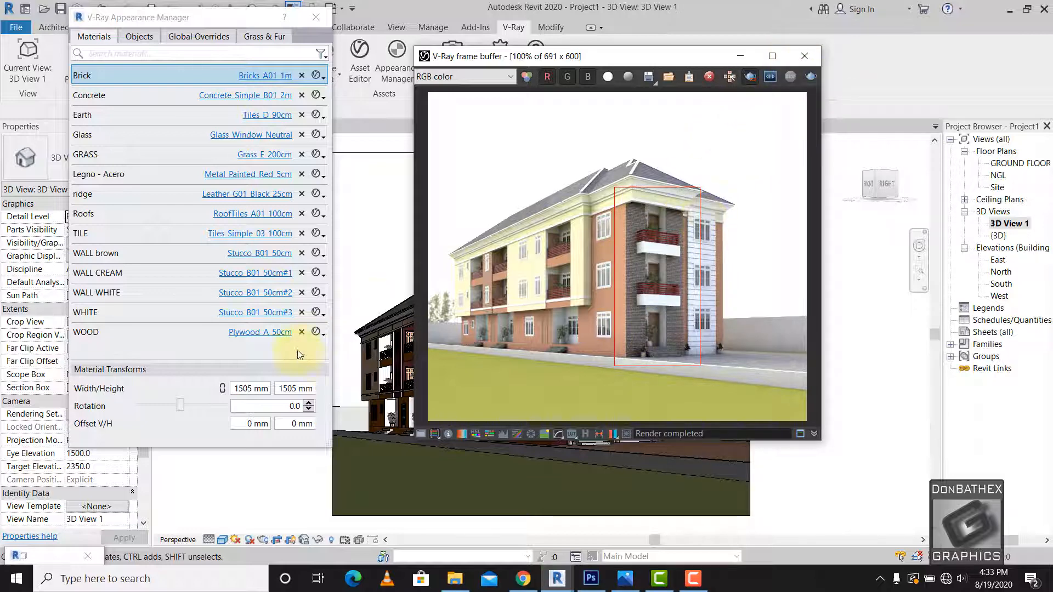
Set the Brick material's width and height to 5005 mm and re-render the balcony bay region to check the bricks.
click(243, 390)
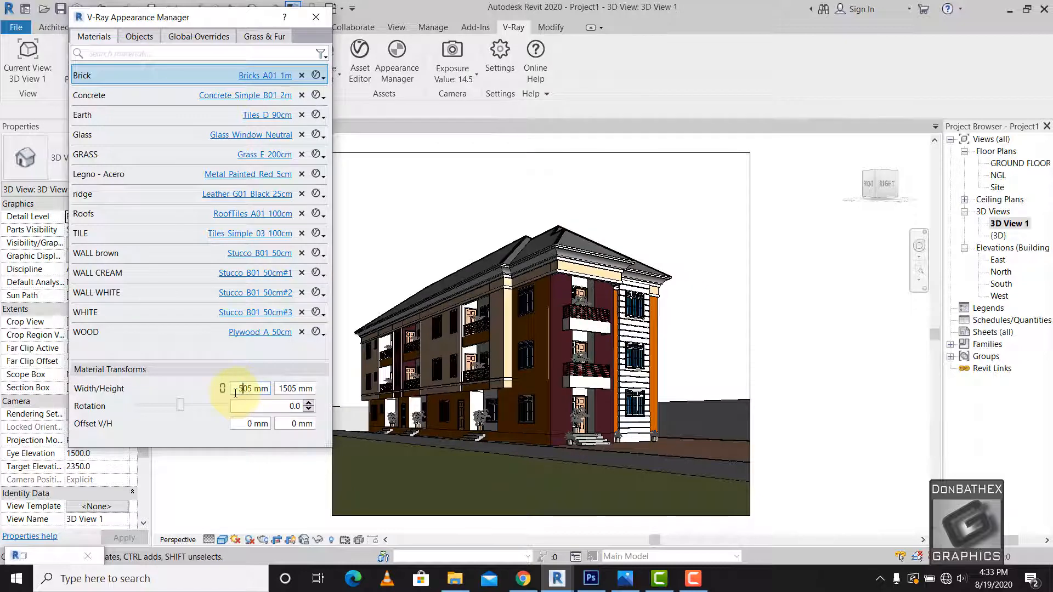
text(0)
drag(288, 389, 269, 394)
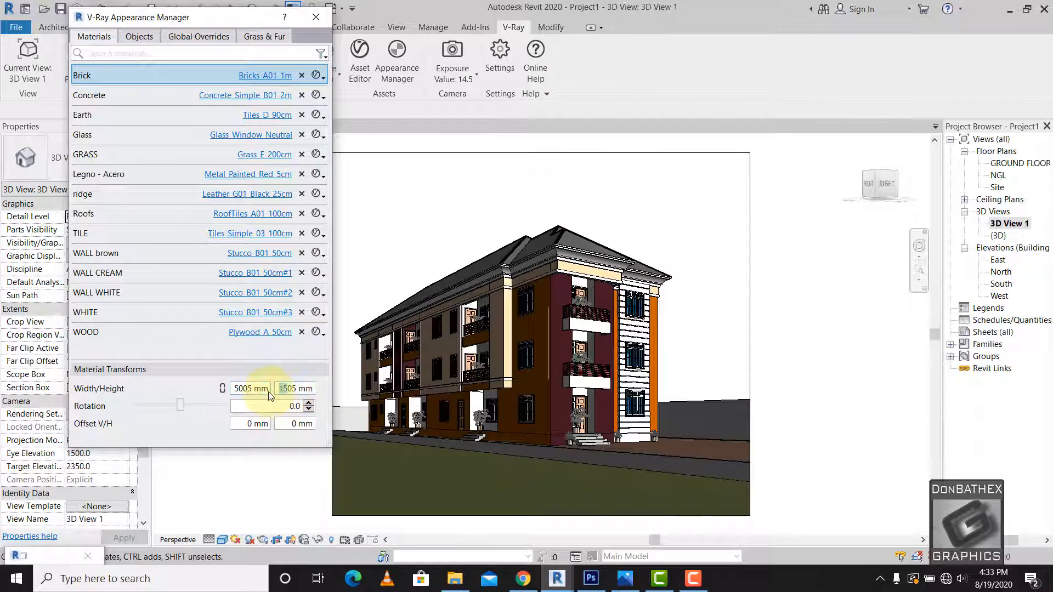
text(50)
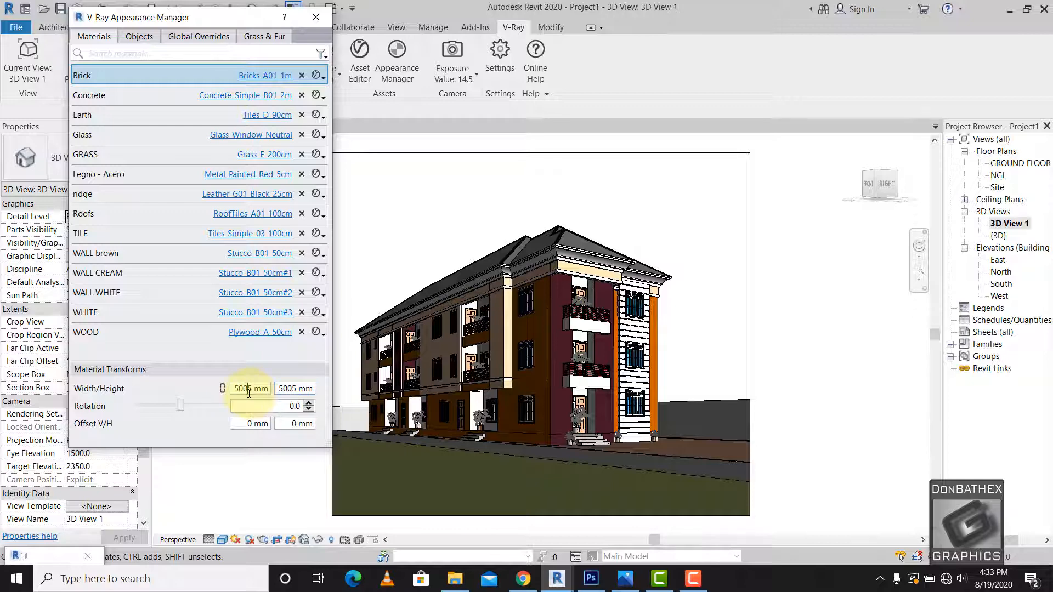
mouse_move(556, 579)
click(626, 545)
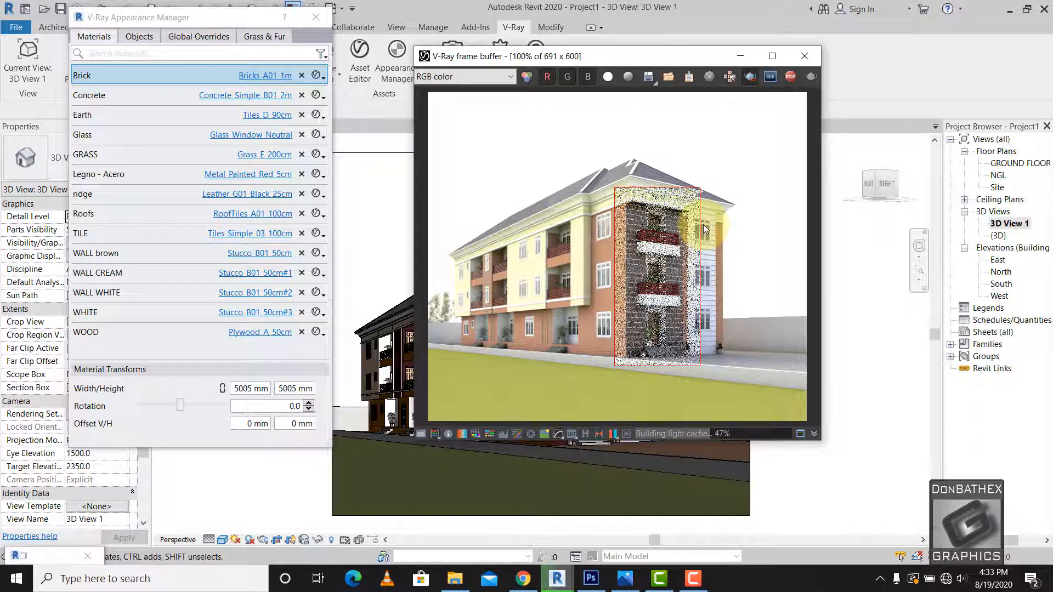
click(791, 76)
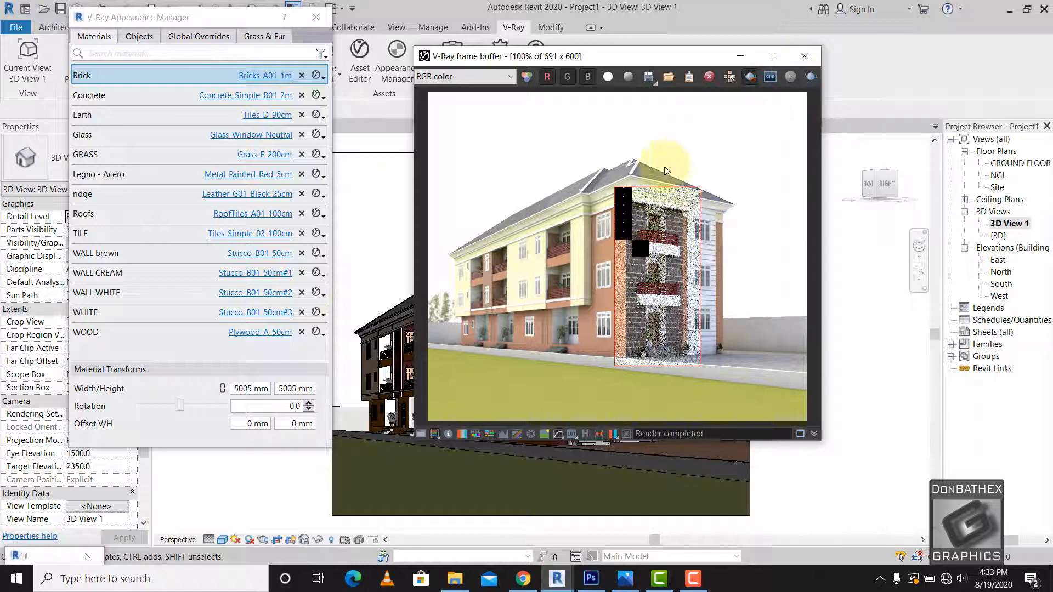
Set the Brick material's width and height to 3505 mm and re-render the balcony bay region to compare the scale.
click(243, 390)
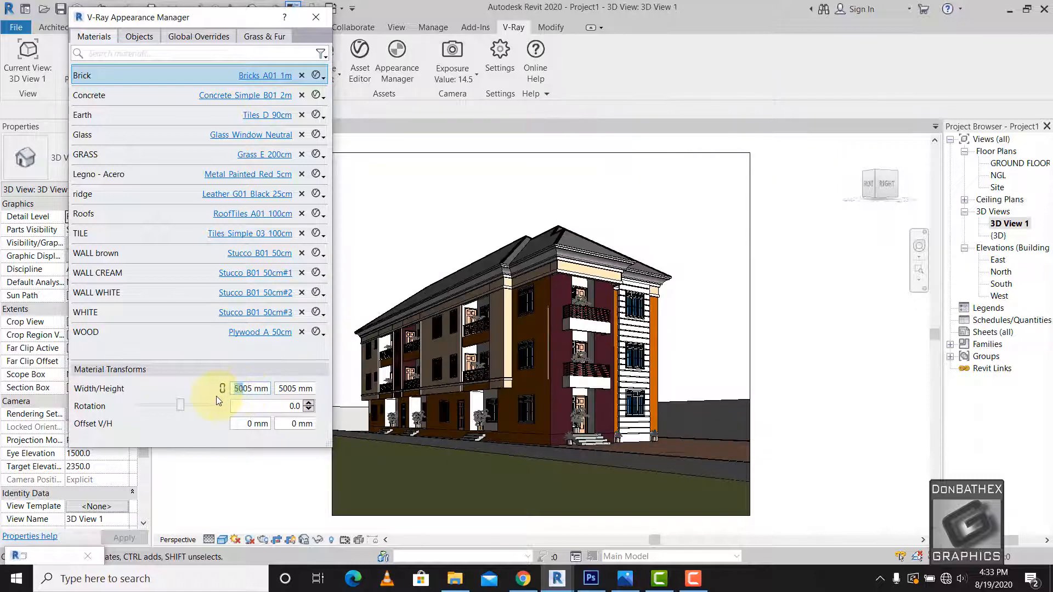
text(35)
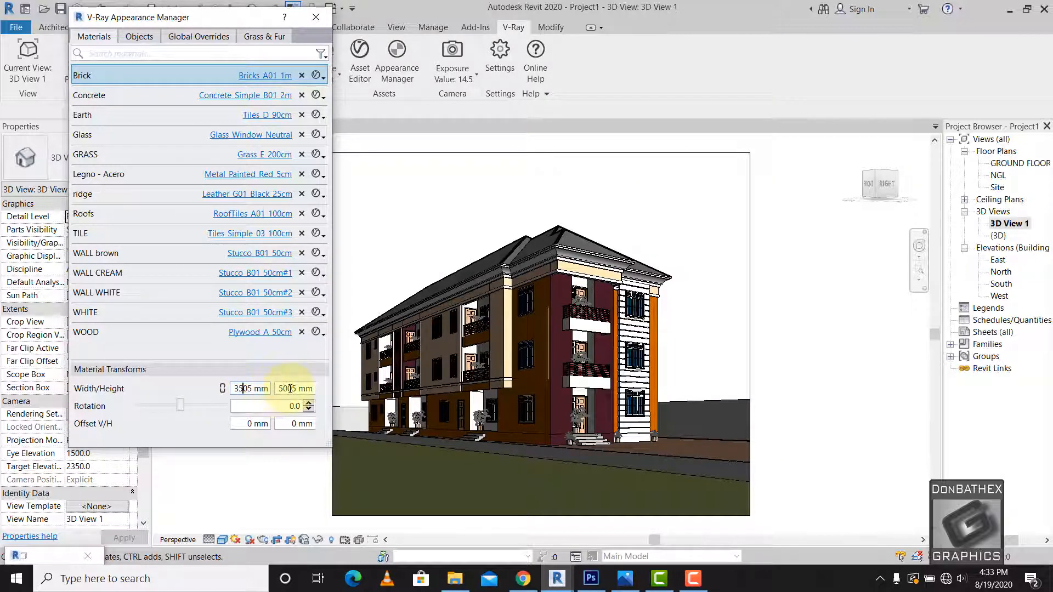
click(255, 388)
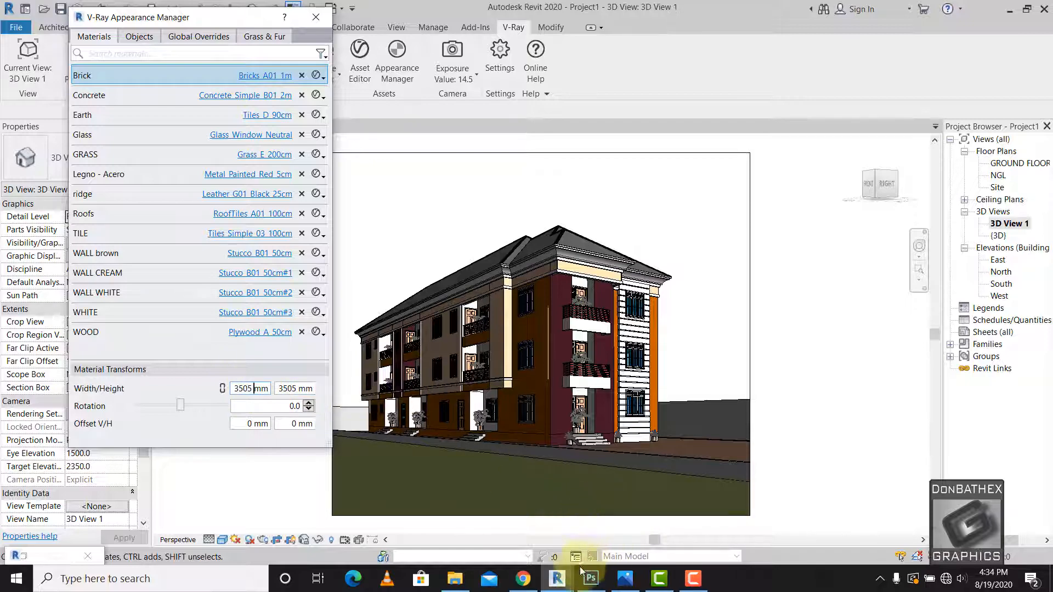
click(559, 580)
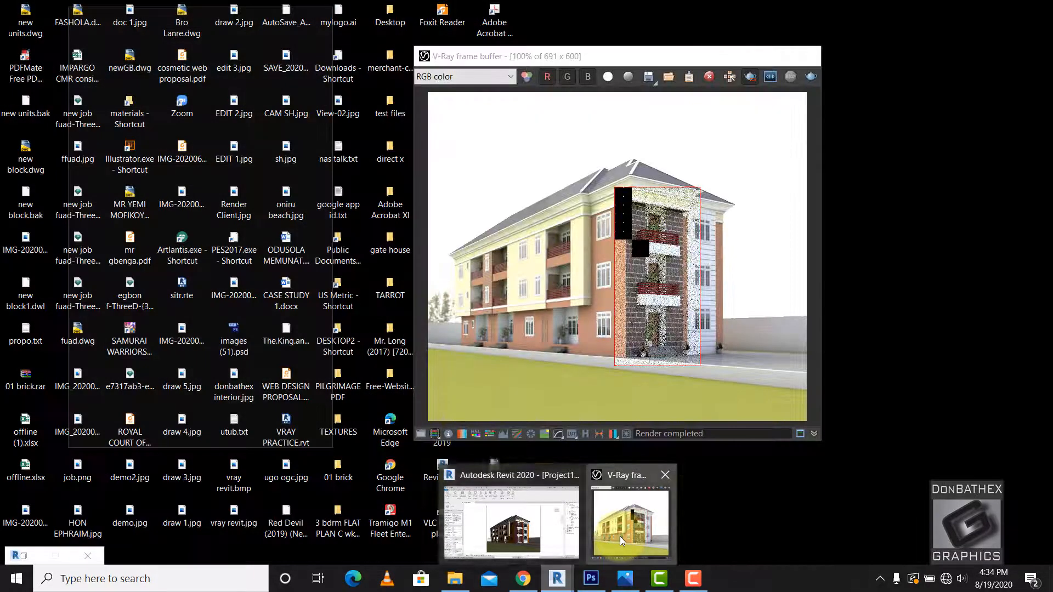
click(620, 536)
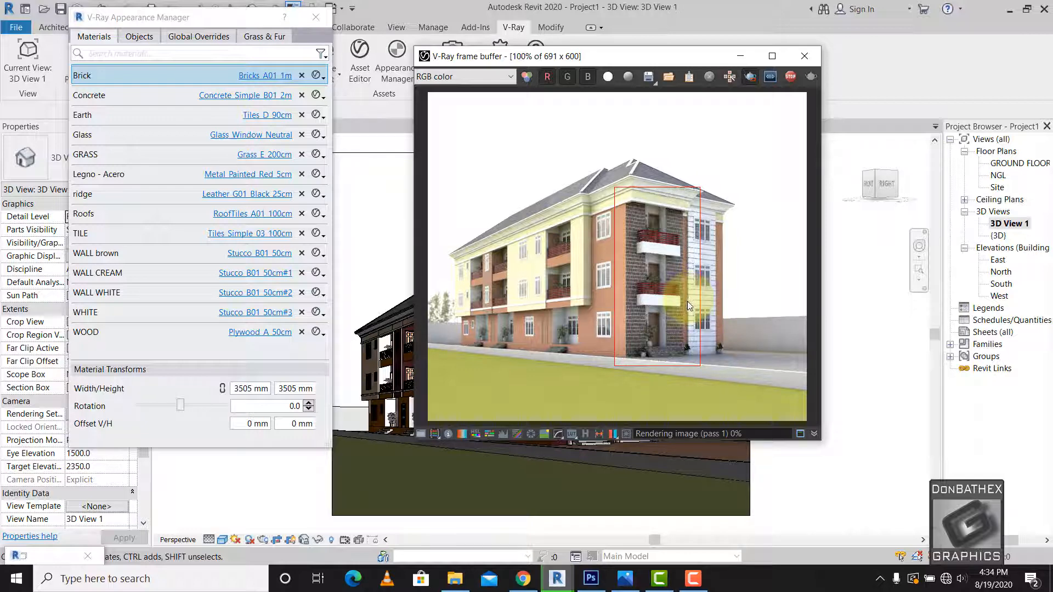
click(793, 79)
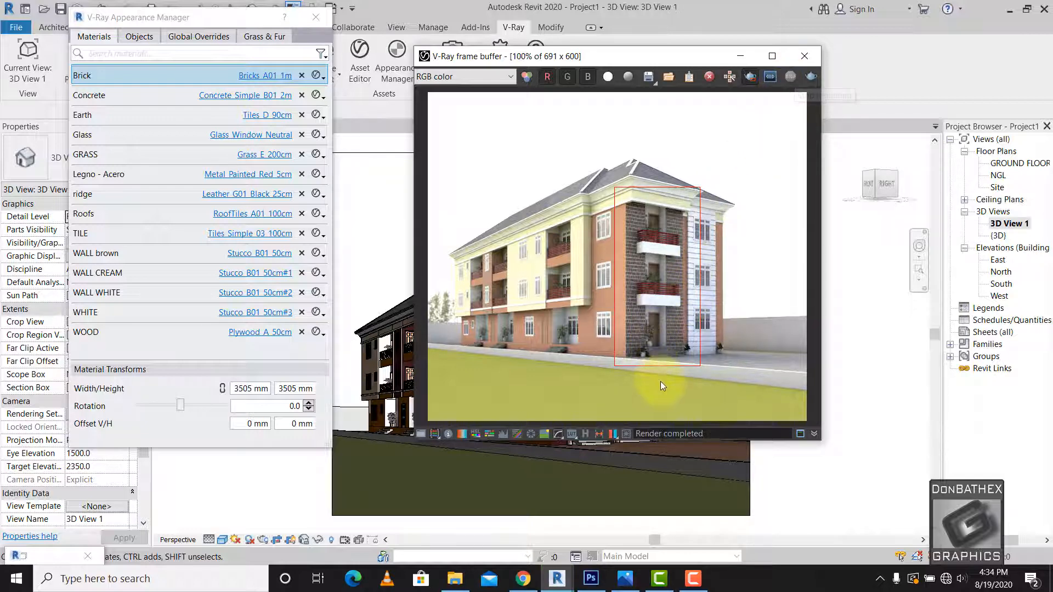
Set the Brick material's width and height to 3005 mm.
click(244, 389)
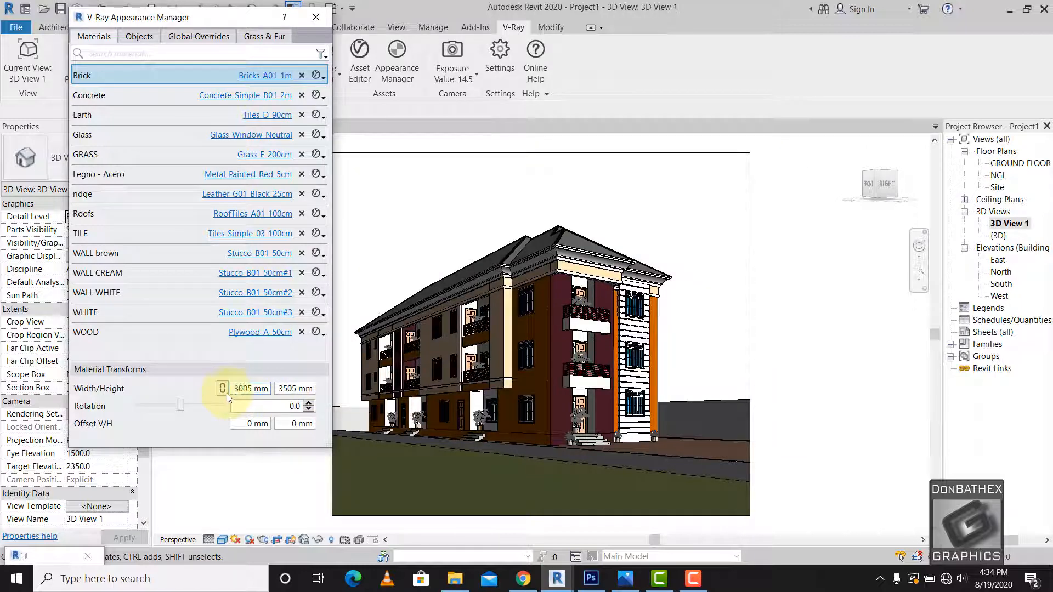
text(0)
click(291, 389)
drag(284, 388, 290, 389)
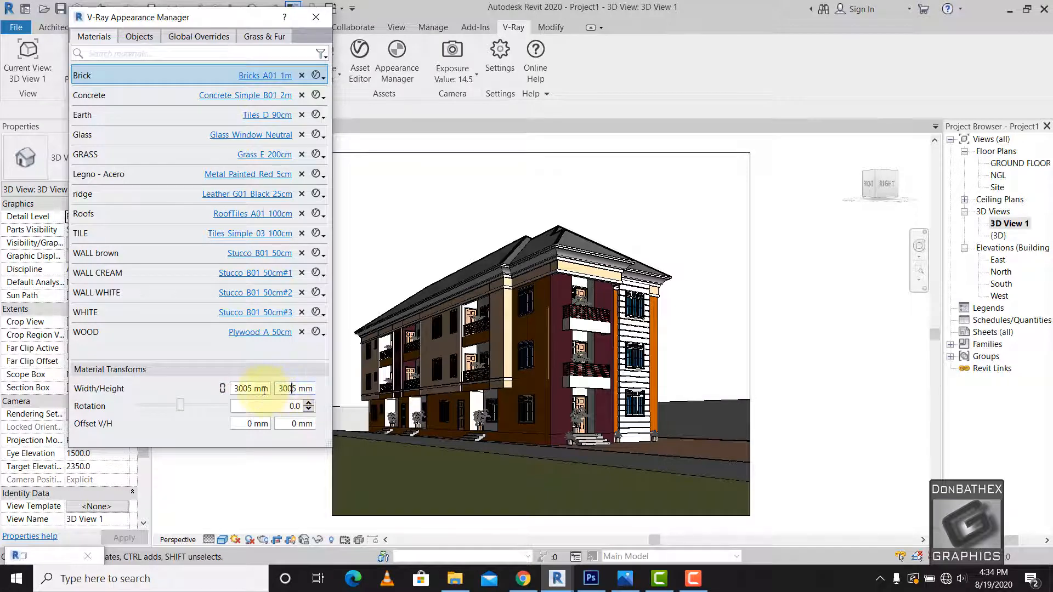
Re-render the balcony bay region in the V-Ray frame buffer, inspect the brick scale, stop the render and turn off region rendering.
click(558, 579)
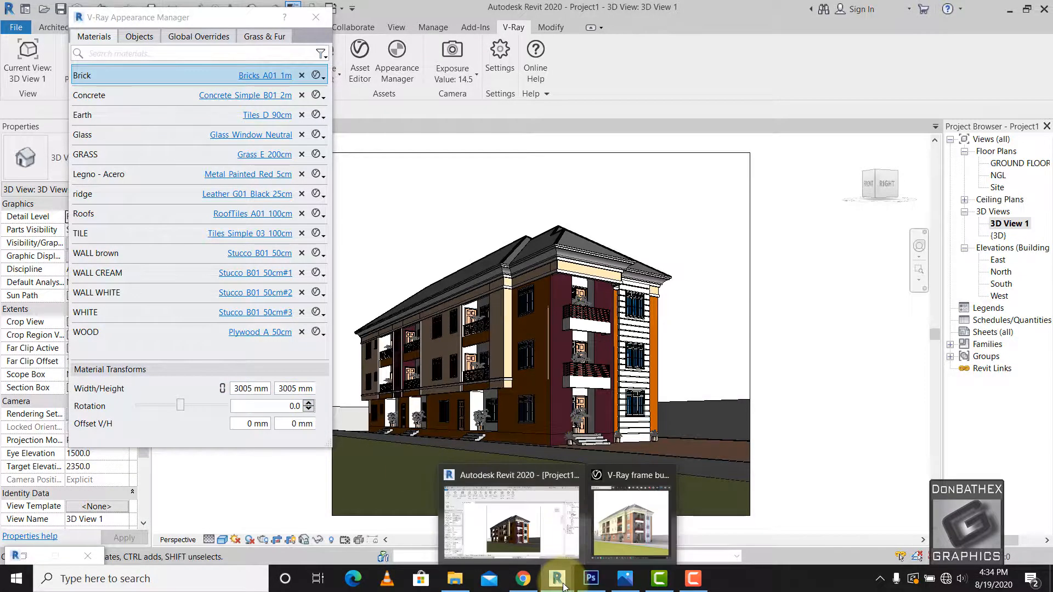
click(601, 524)
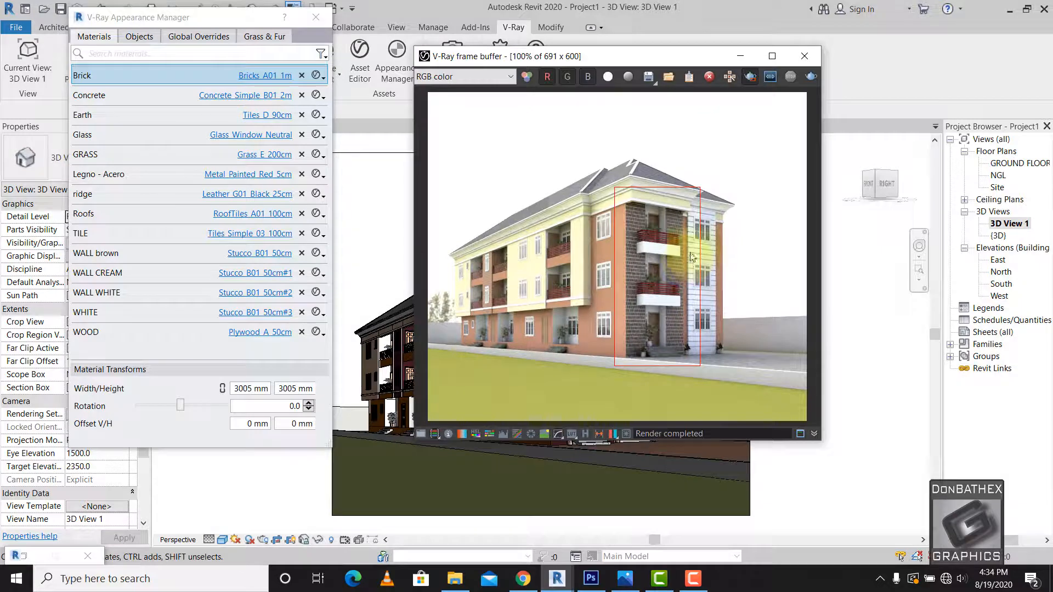
click(810, 77)
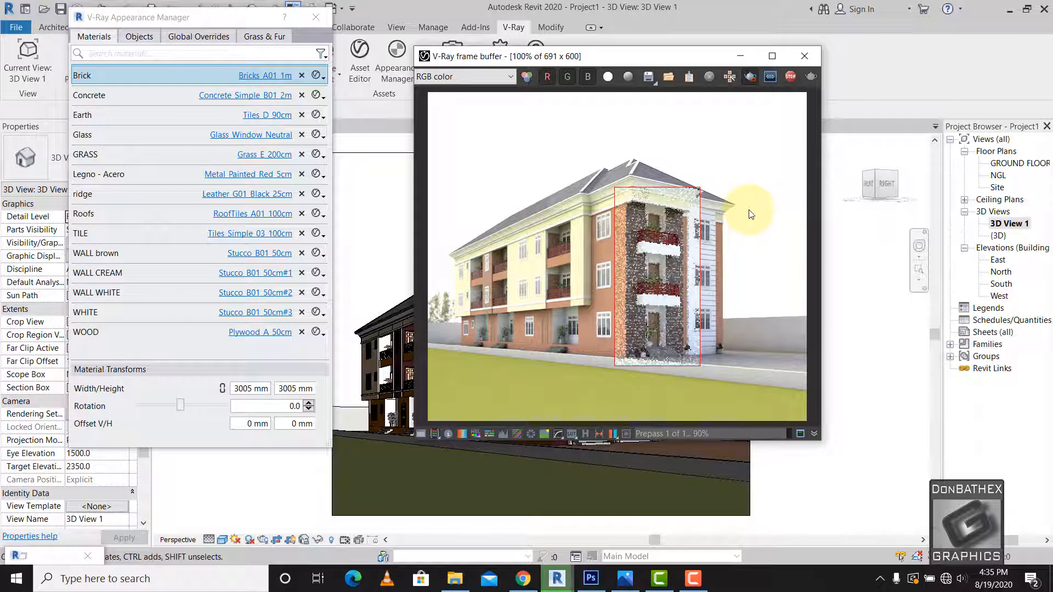
scroll(652, 308, up, 1)
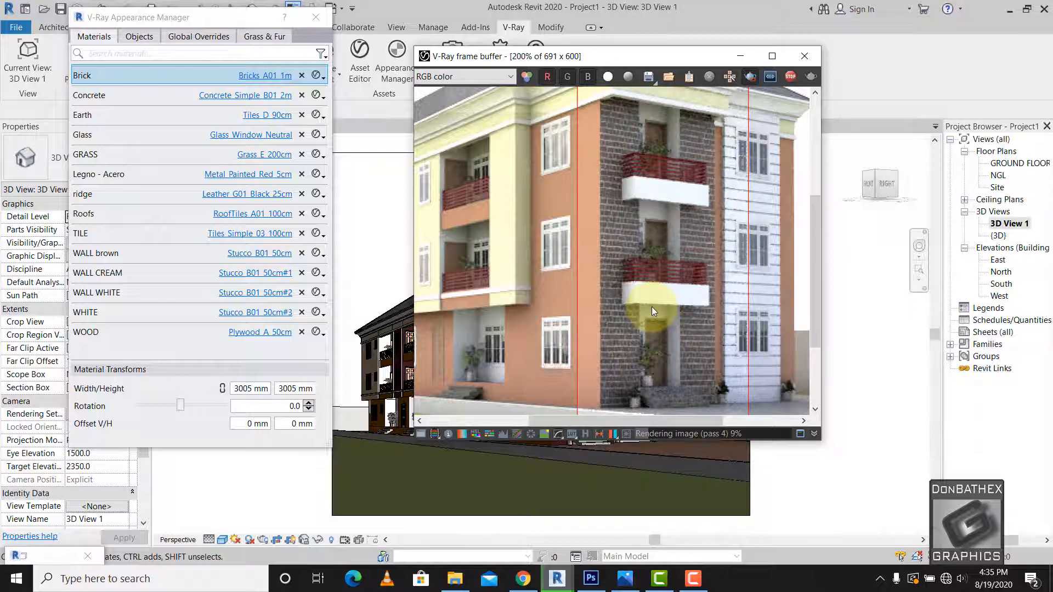
scroll(631, 281, down, 2)
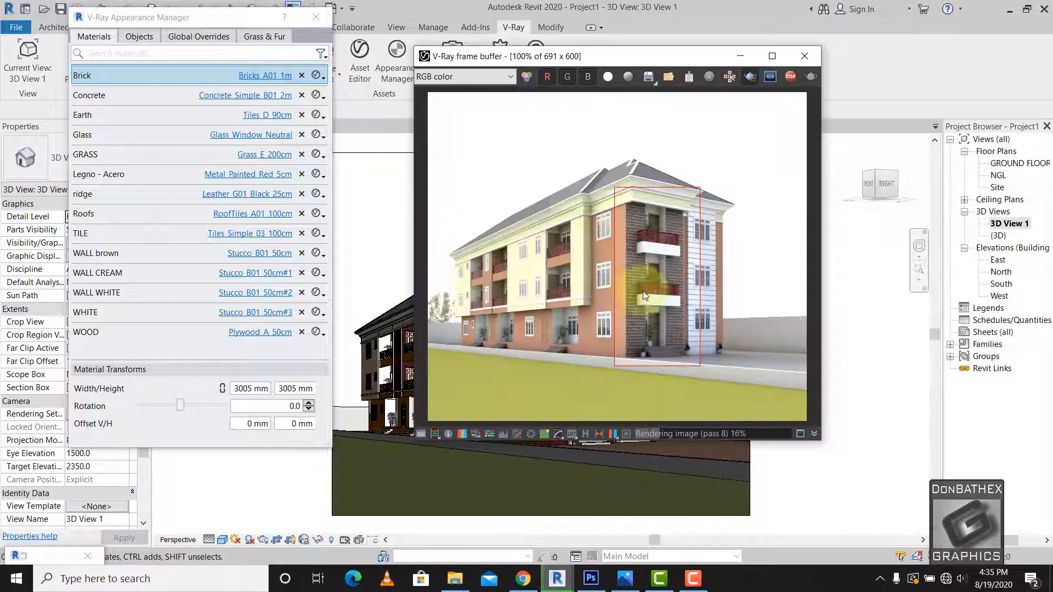
click(790, 76)
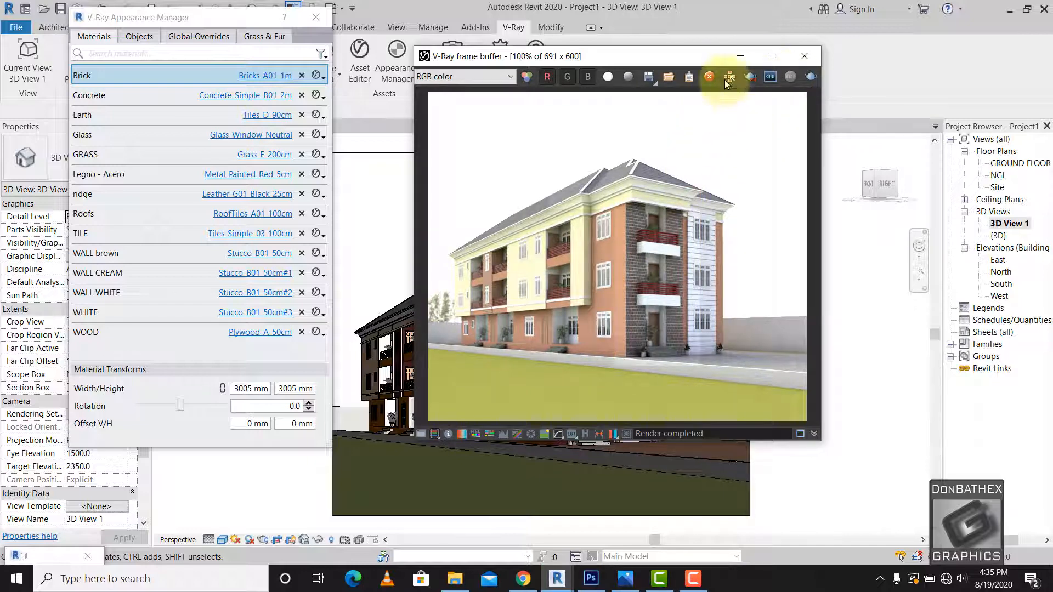
Inspect the roof ridges in the render and open the ridge material's Leather_G01_Black_25cm in the V-Ray Asset Editor.
scroll(651, 155, up, 2)
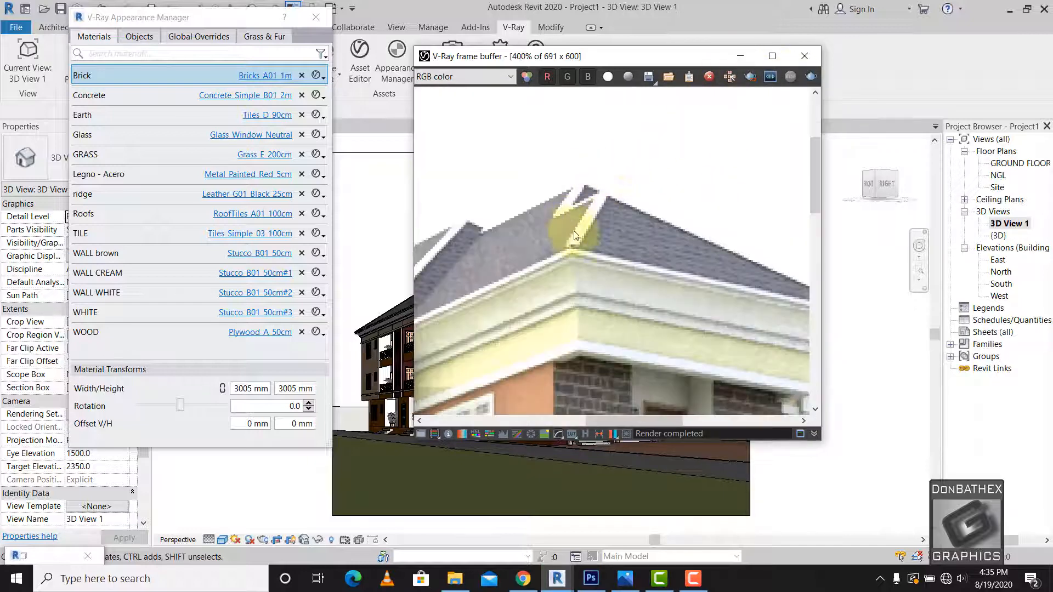
click(125, 197)
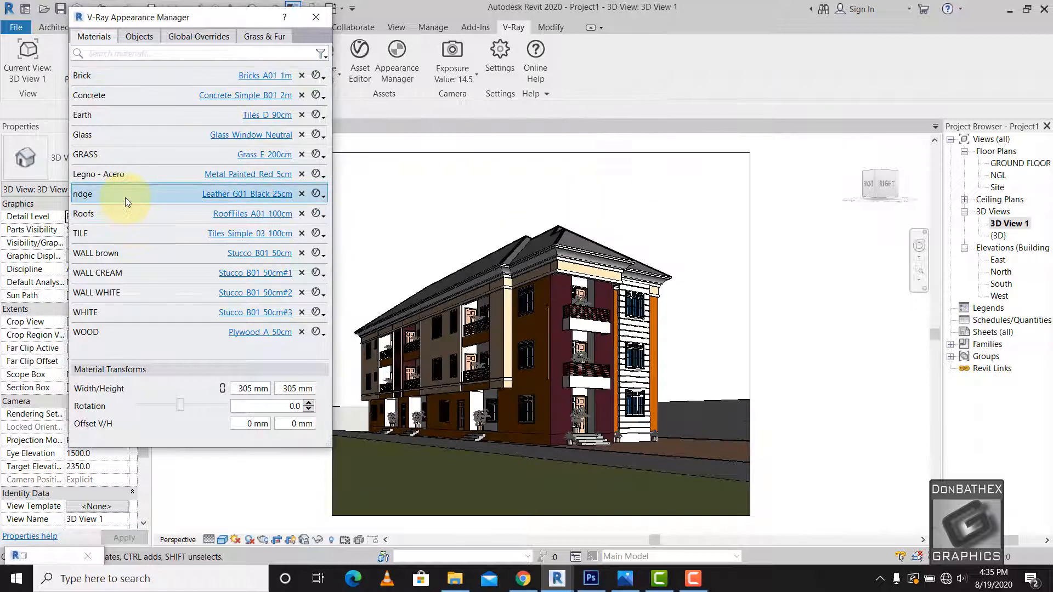
click(259, 196)
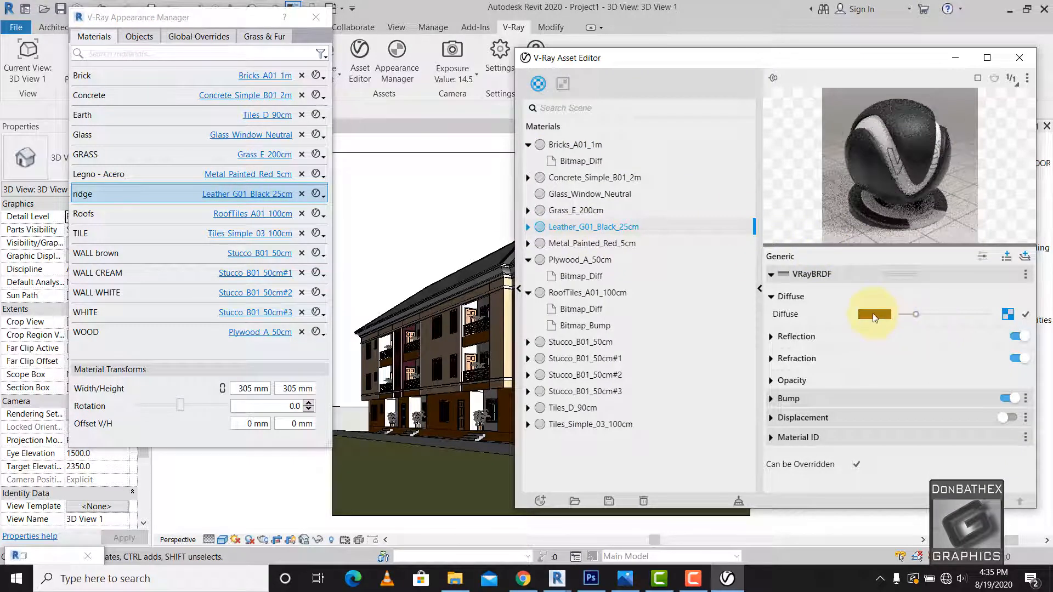
Find the 113_grey spanish clay roofing texture in File Explorer and compare it with the roof in the V-Ray frame buffer.
click(459, 581)
click(239, 159)
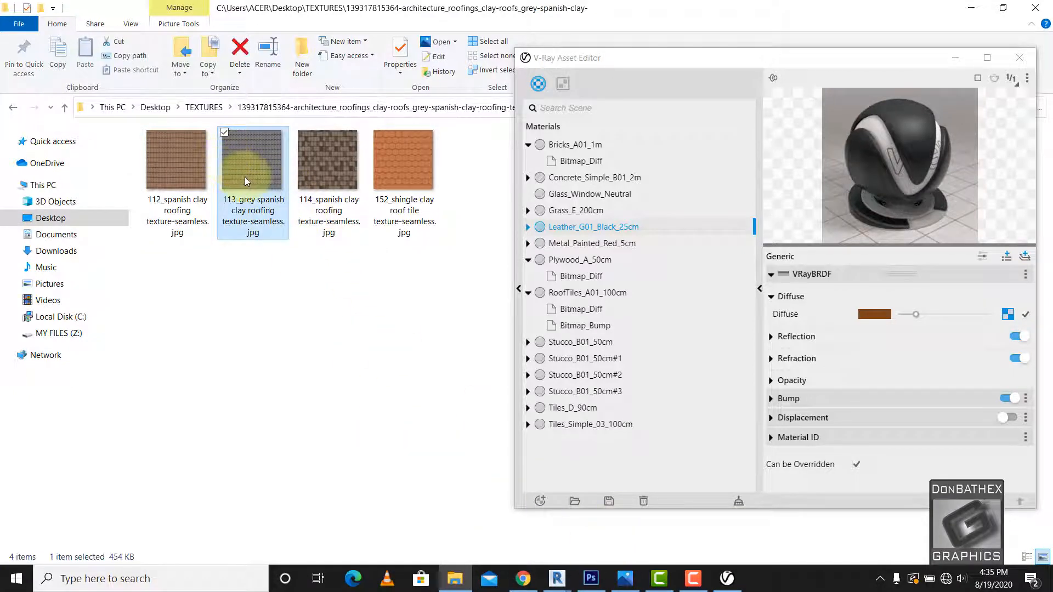
click(557, 579)
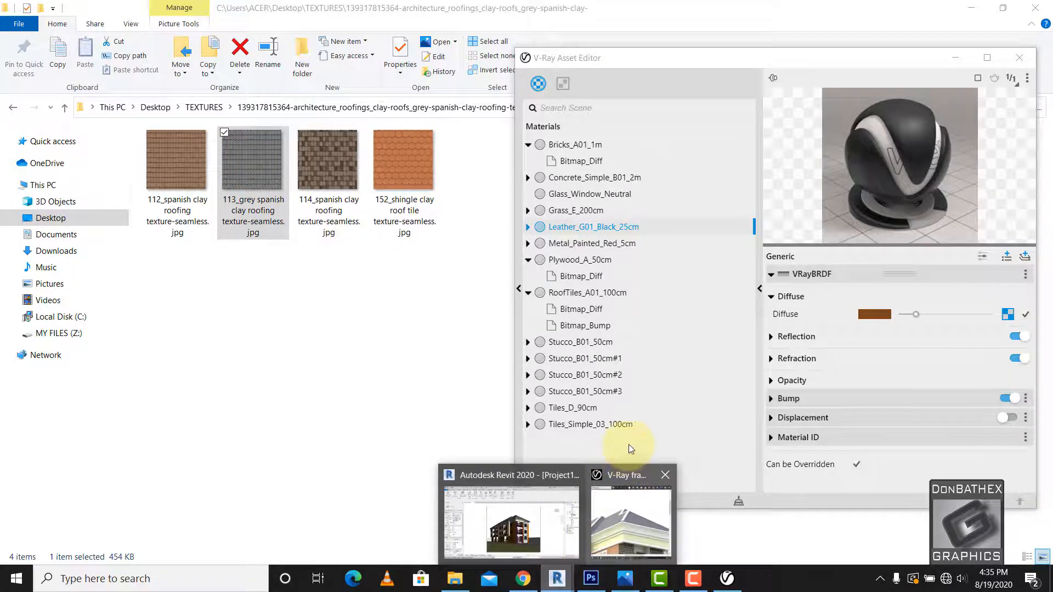
click(631, 515)
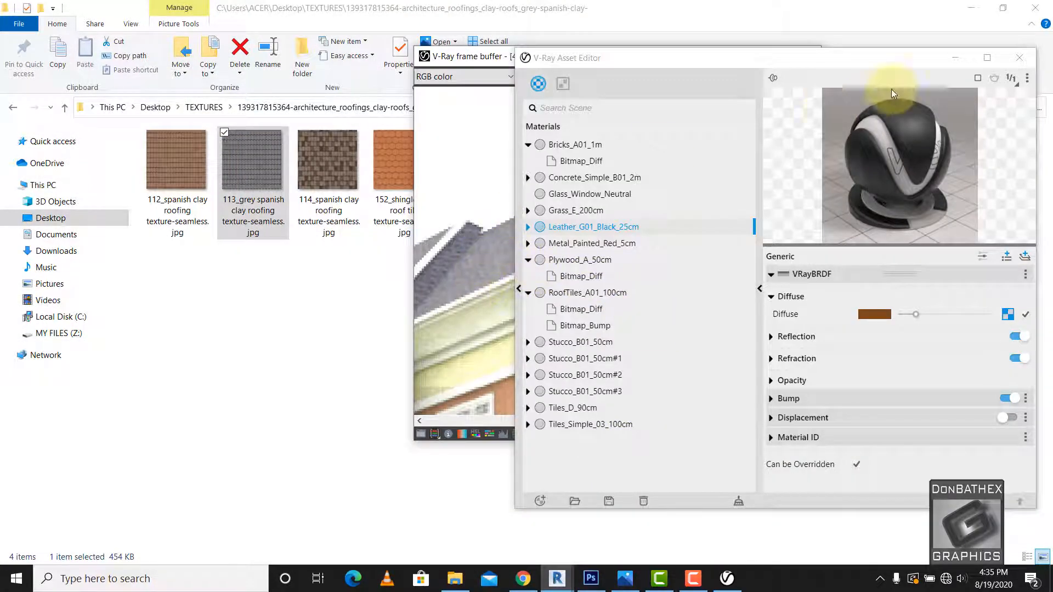
click(956, 60)
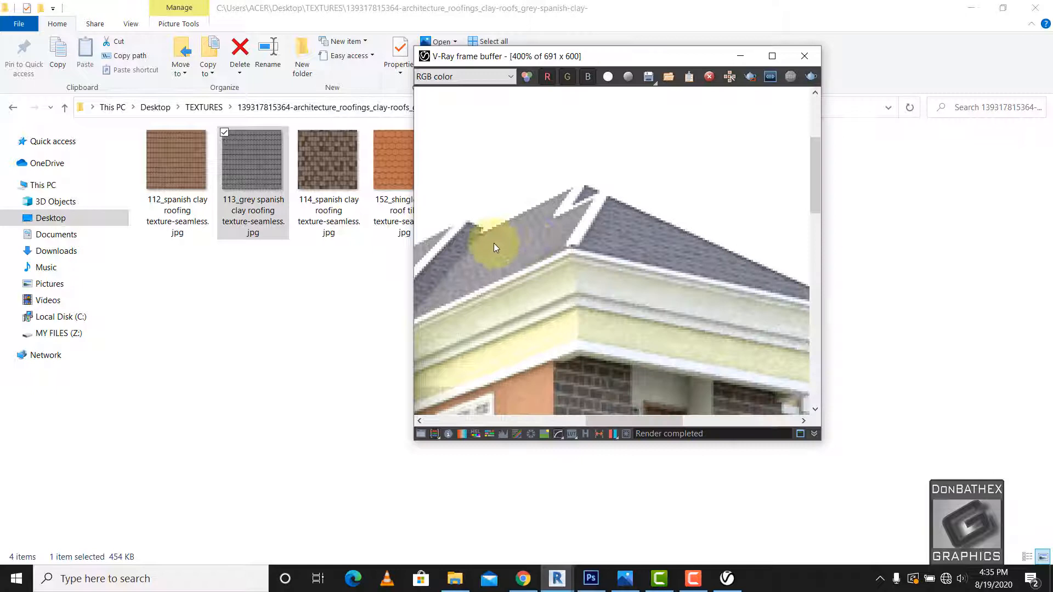
Open the 113_grey spanish clay roofing texture image in Adobe Photoshop CS6.
click(265, 181)
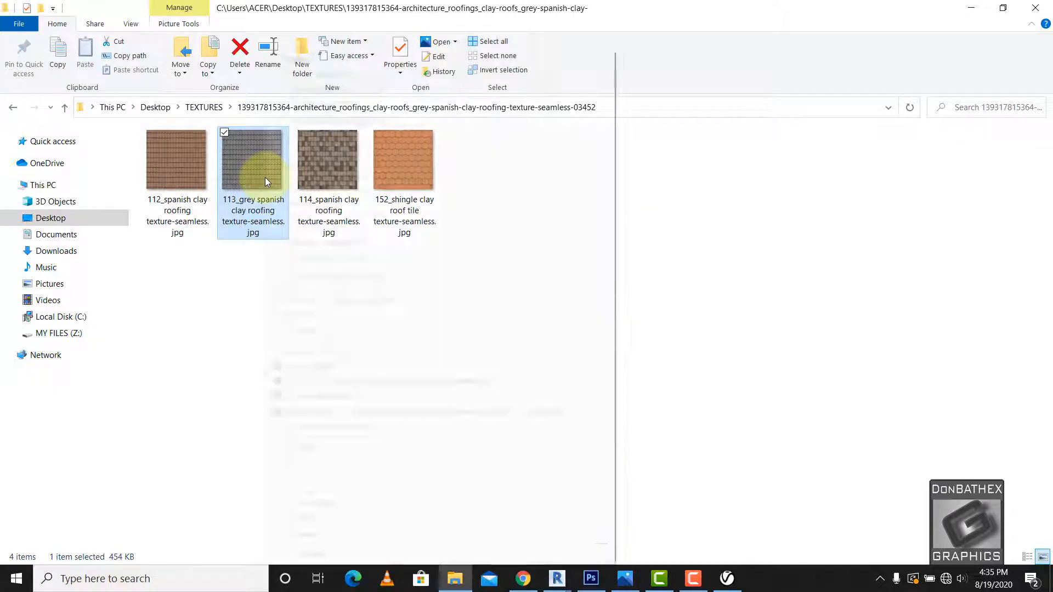
right_click(265, 177)
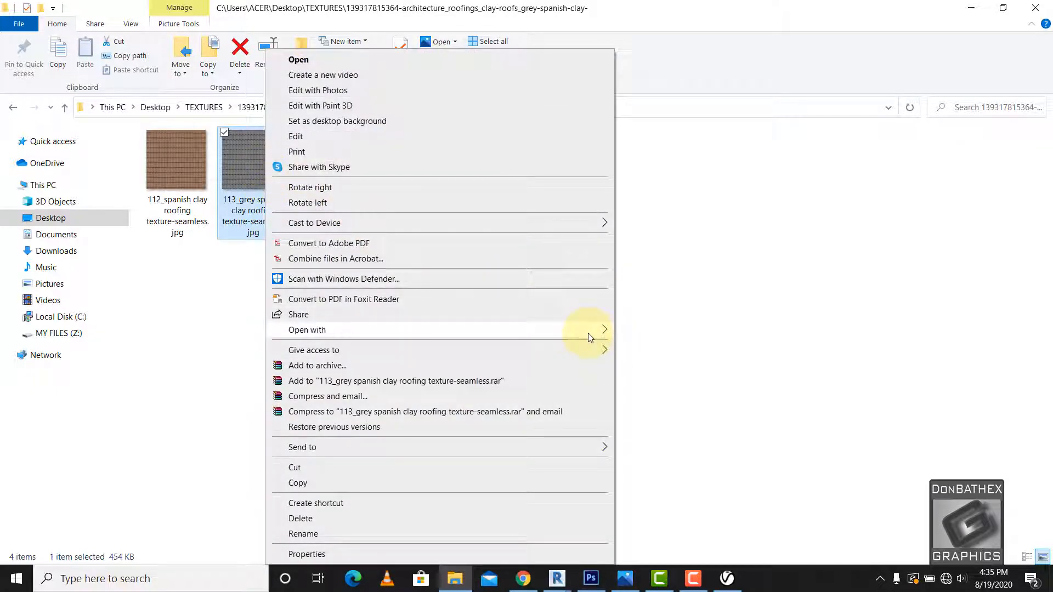
mouse_move(590, 337)
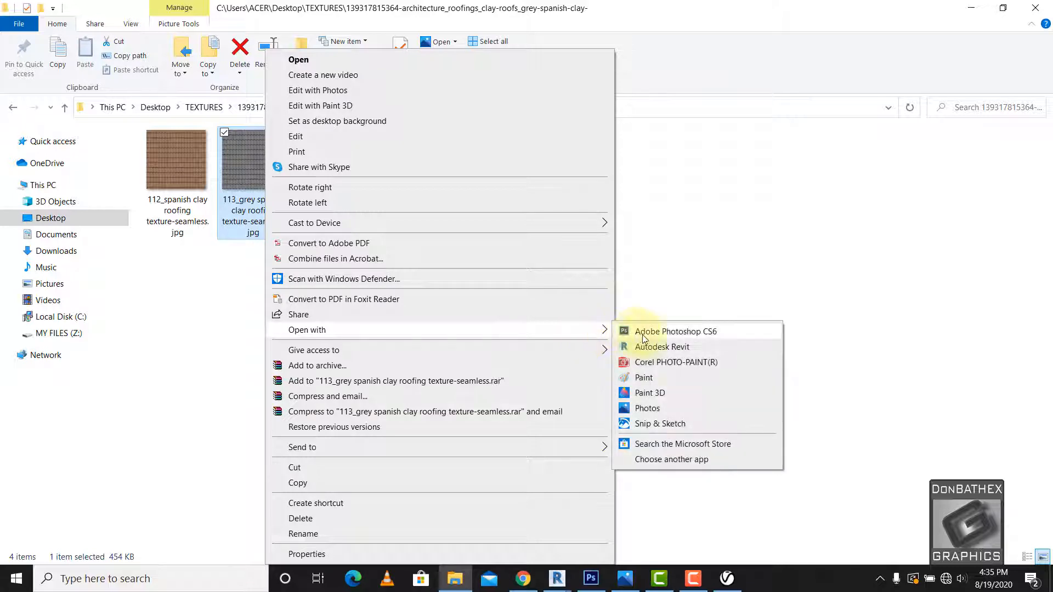
click(666, 334)
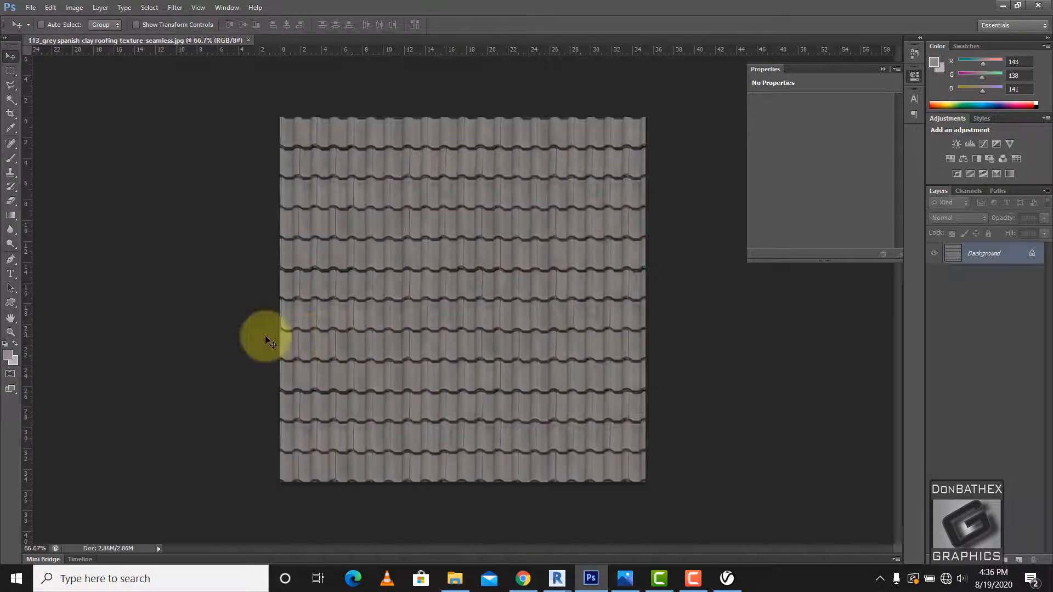
Convert the Background to an editable layer and sample the roof tile grey, RGB 132, 132, 132, in the foreground Color Picker.
double_click(995, 254)
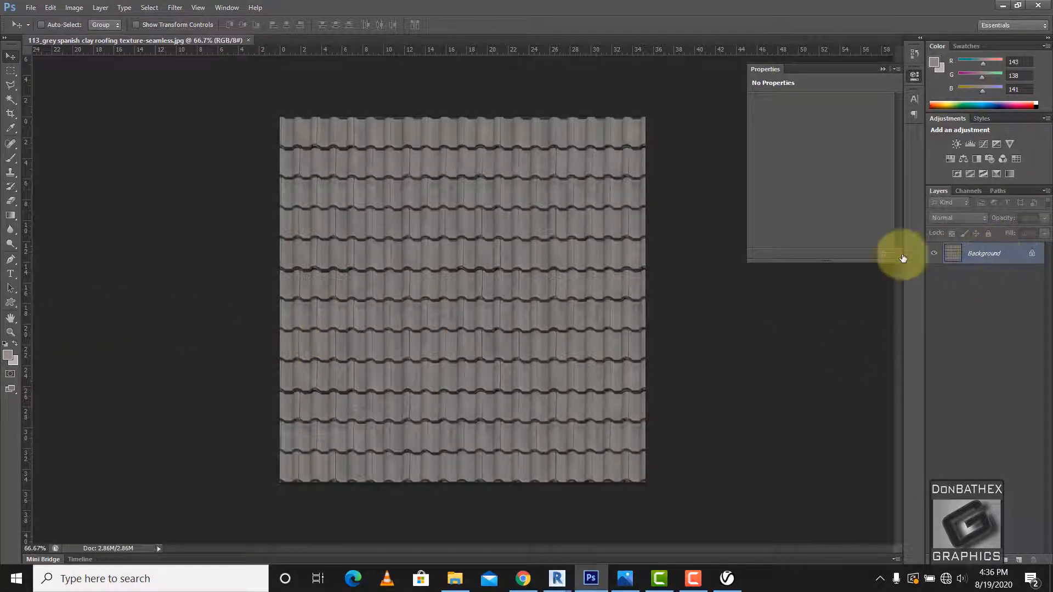
click(620, 183)
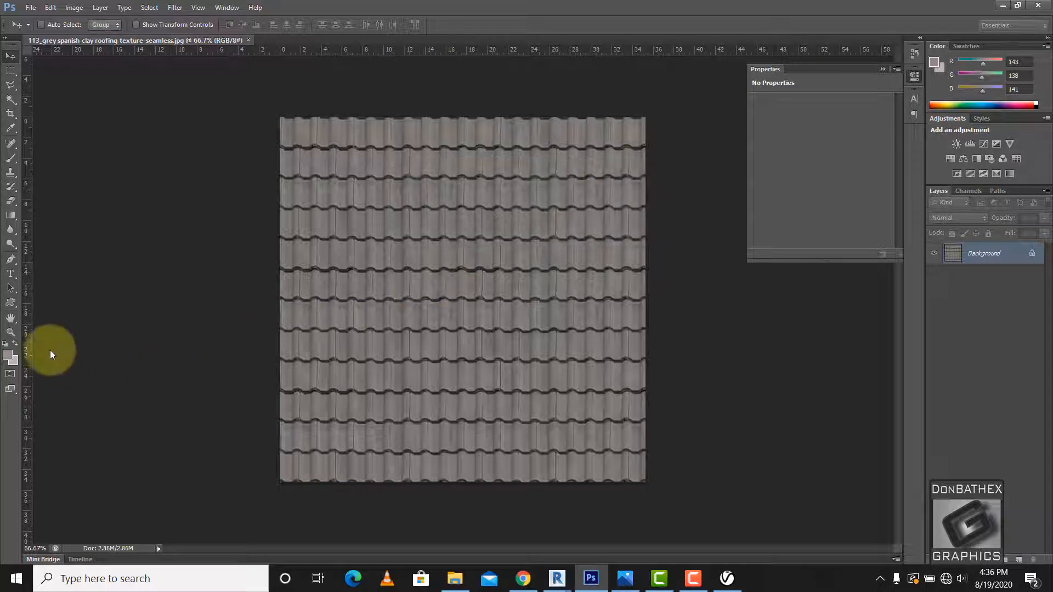
click(10, 356)
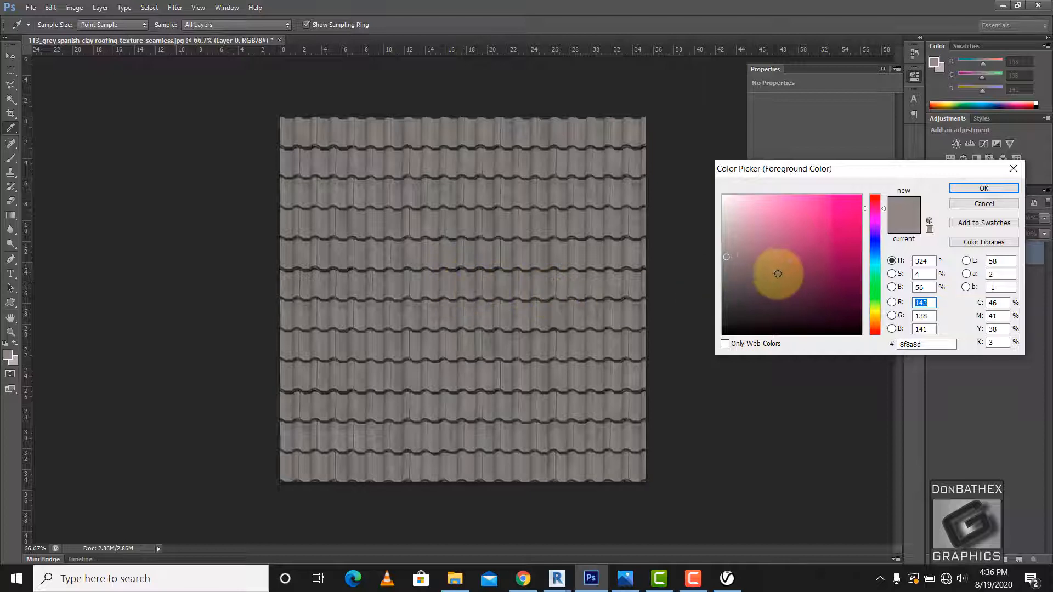
drag(780, 271, 752, 271)
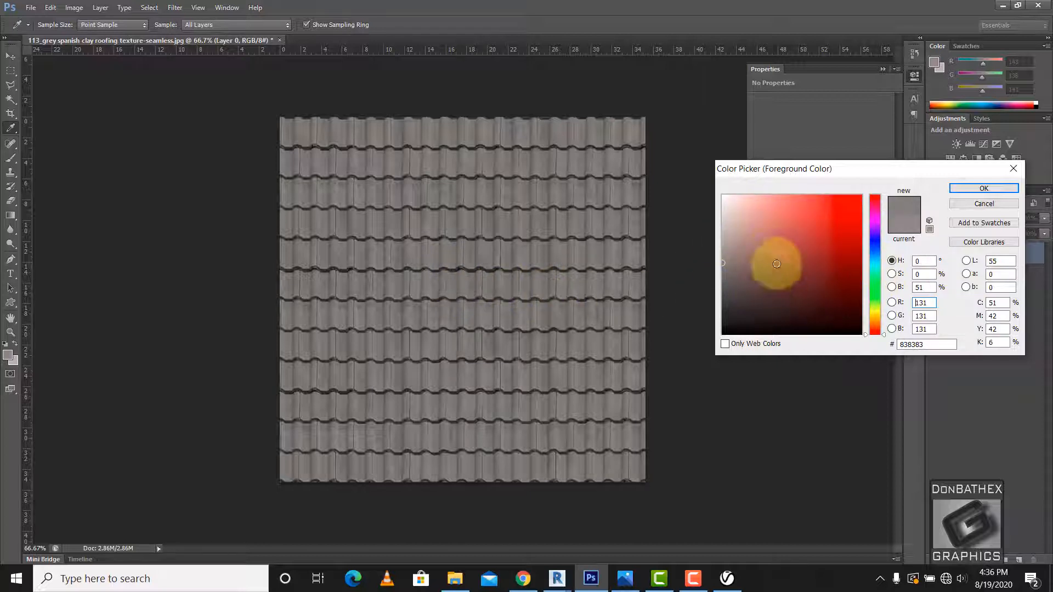
click(613, 256)
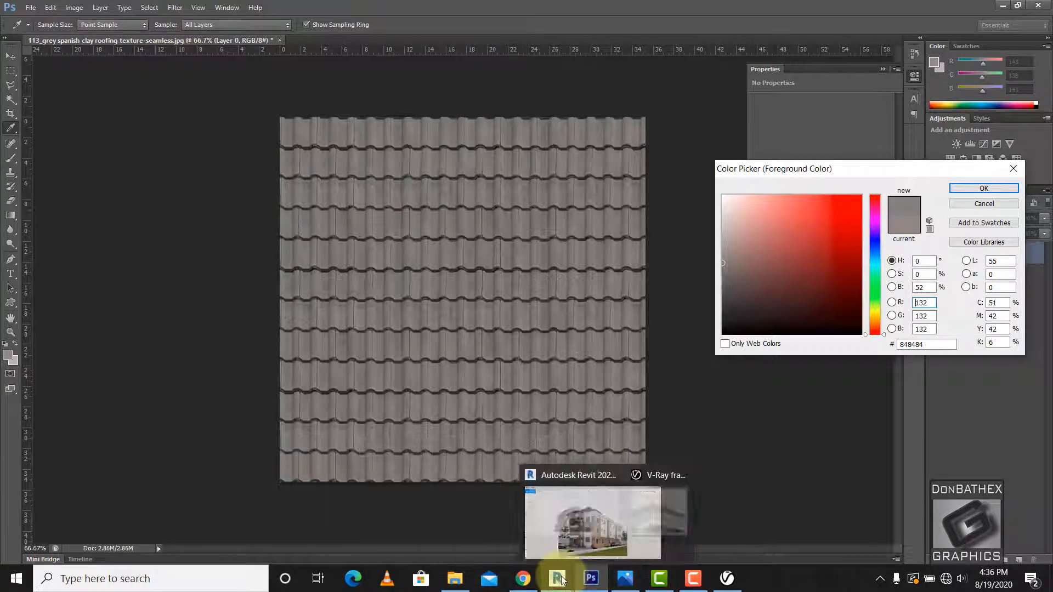
Switch back to Revit and set the diffuse color of Leather_G01_Black_25cm to RGB 132, 132, 132 in the V-Ray Asset Editor.
click(558, 553)
click(719, 581)
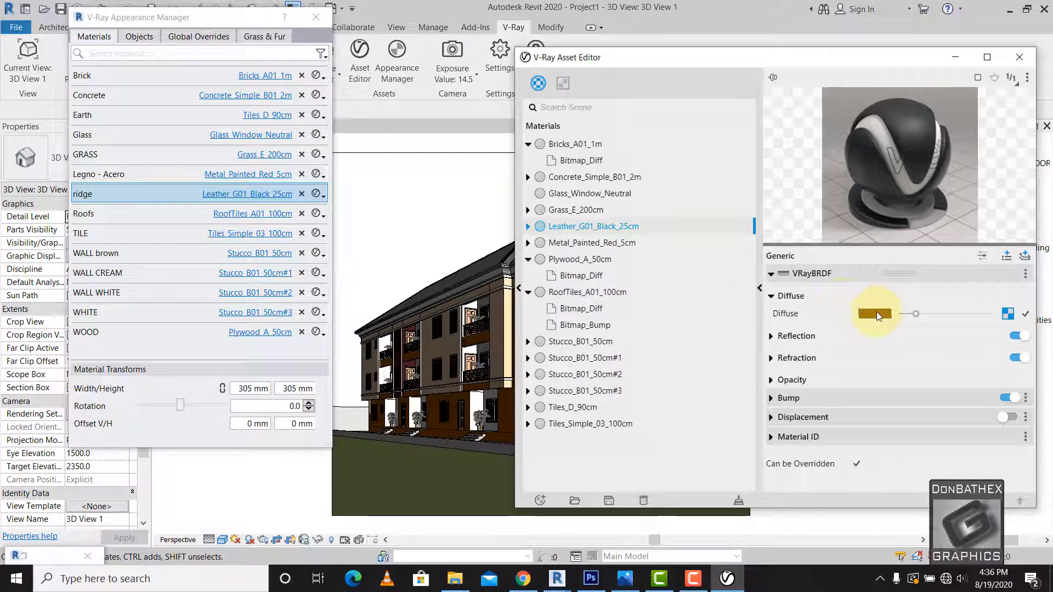
click(875, 313)
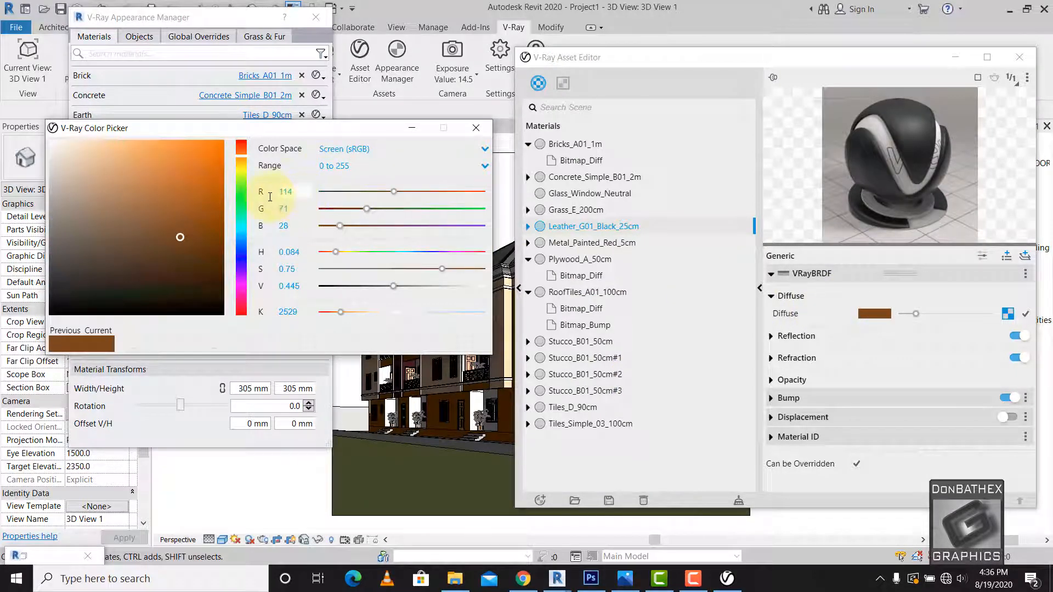
double_click(286, 192)
text(132)
double_click(294, 208)
text(132)
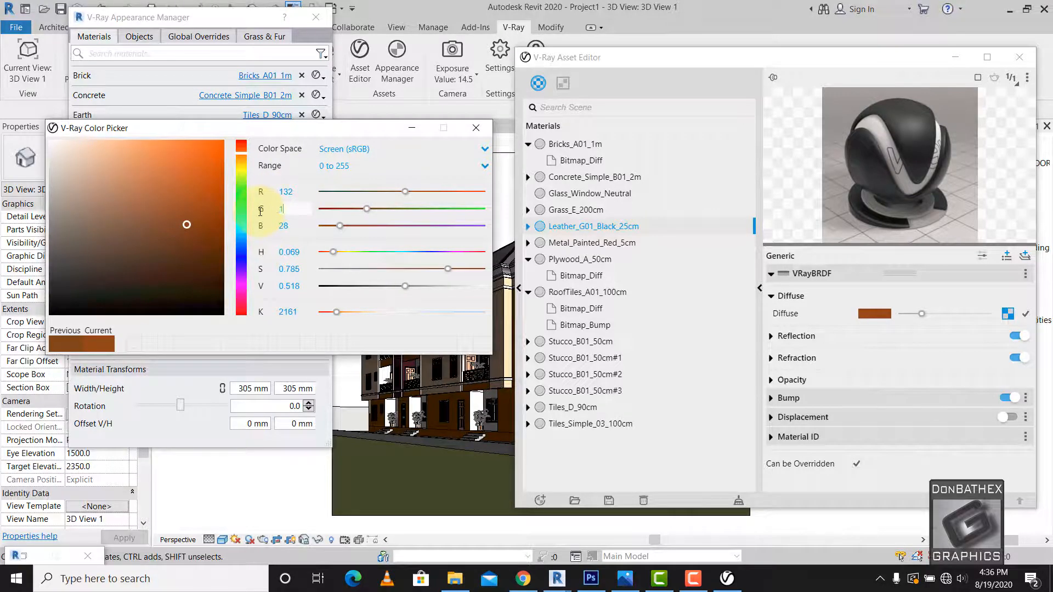
key(Tab)
text(1)
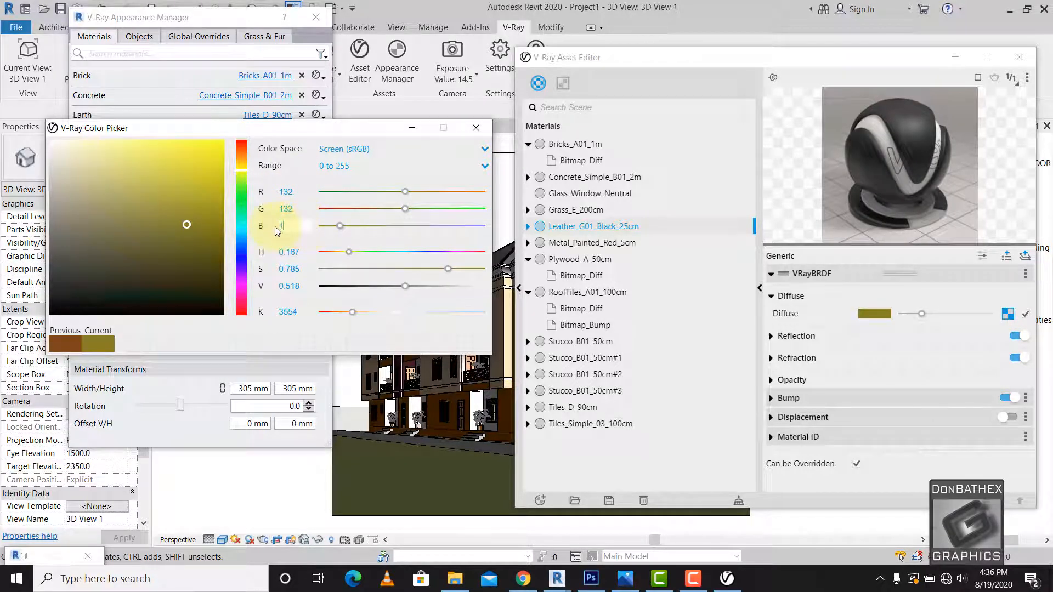
text(32)
key(Return)
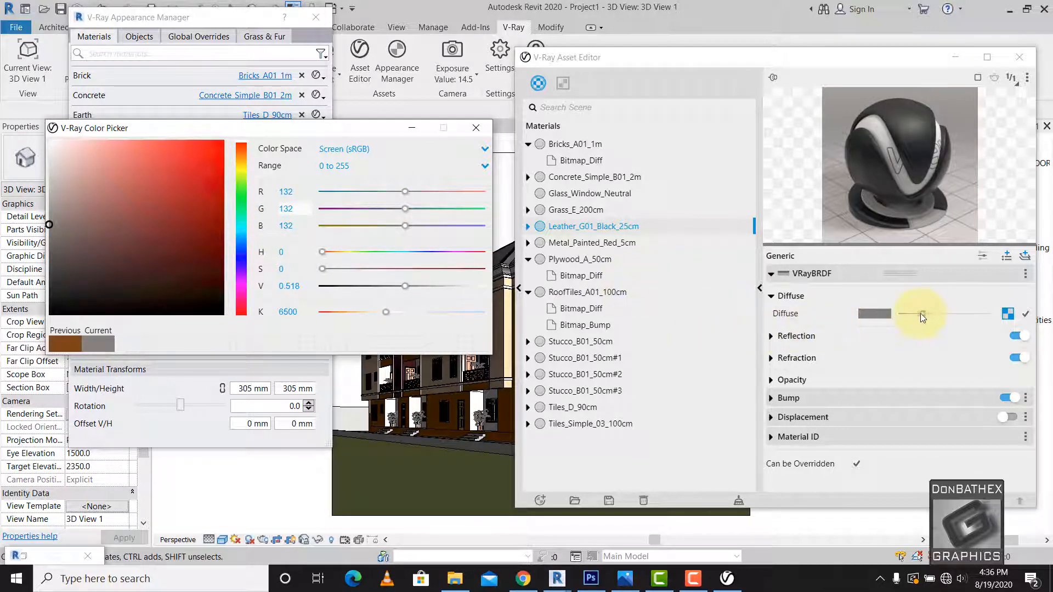
Disable the diffuse texture of Leather_G01_Black_25cm and darken its diffuse color to RGB 81, 81, 81.
click(1027, 316)
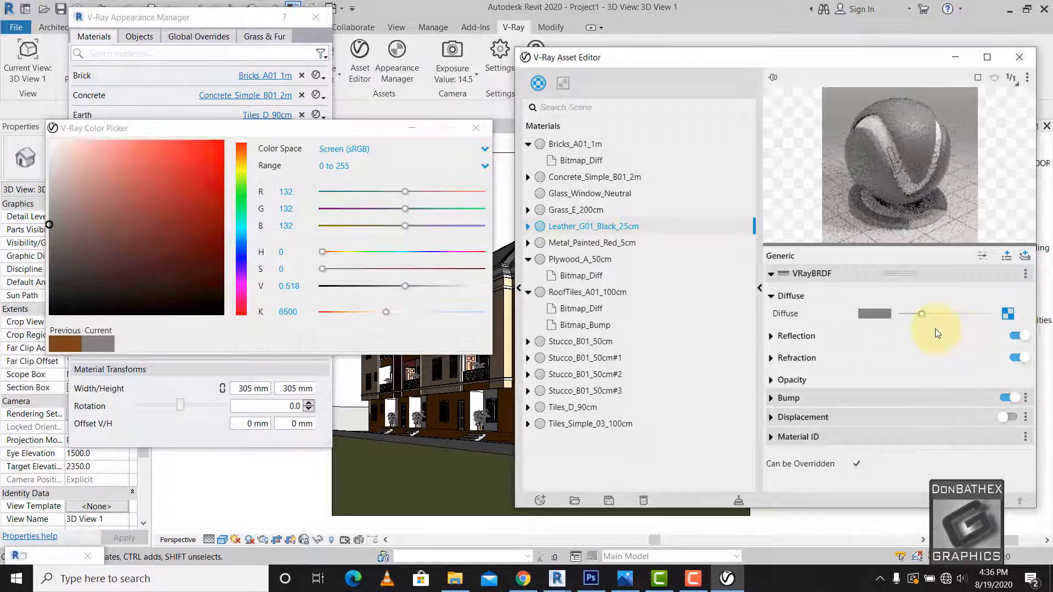
click(952, 314)
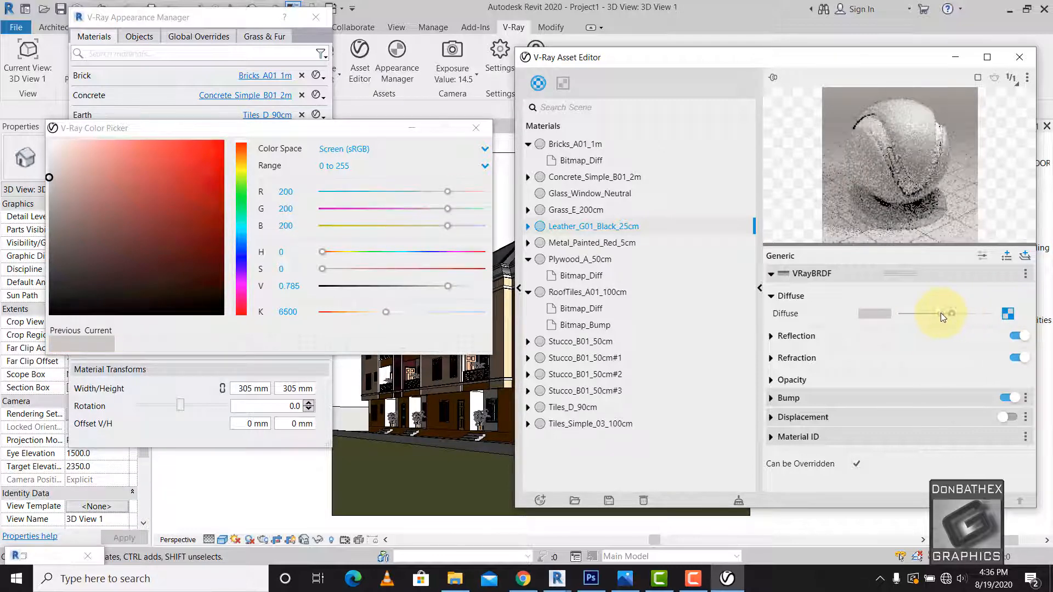
drag(942, 314, 909, 313)
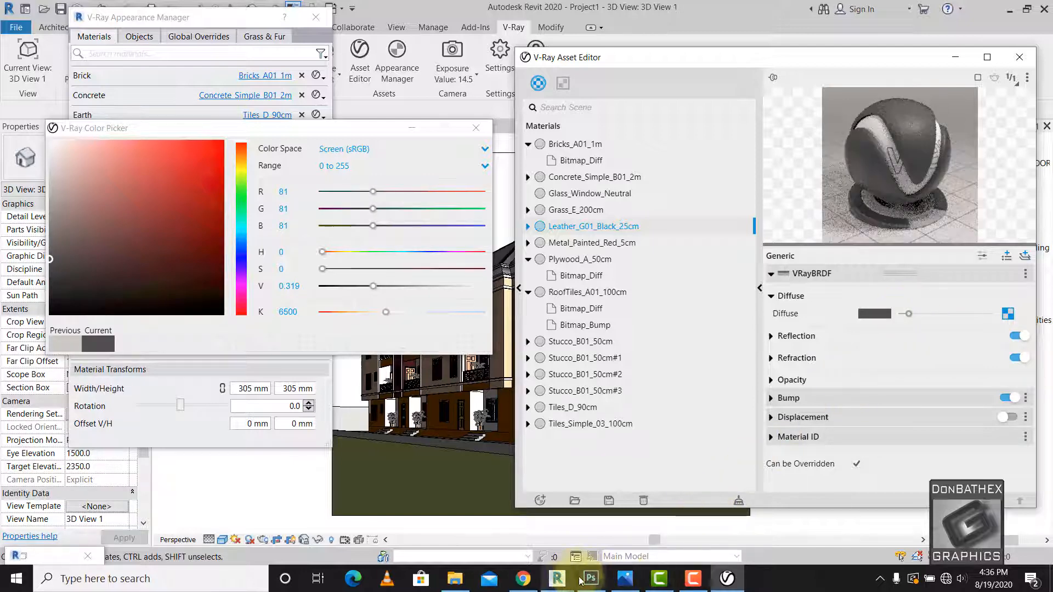
Render only a region around the roof peak in the V-Ray frame buffer and examine the ridges.
mouse_move(557, 579)
click(615, 512)
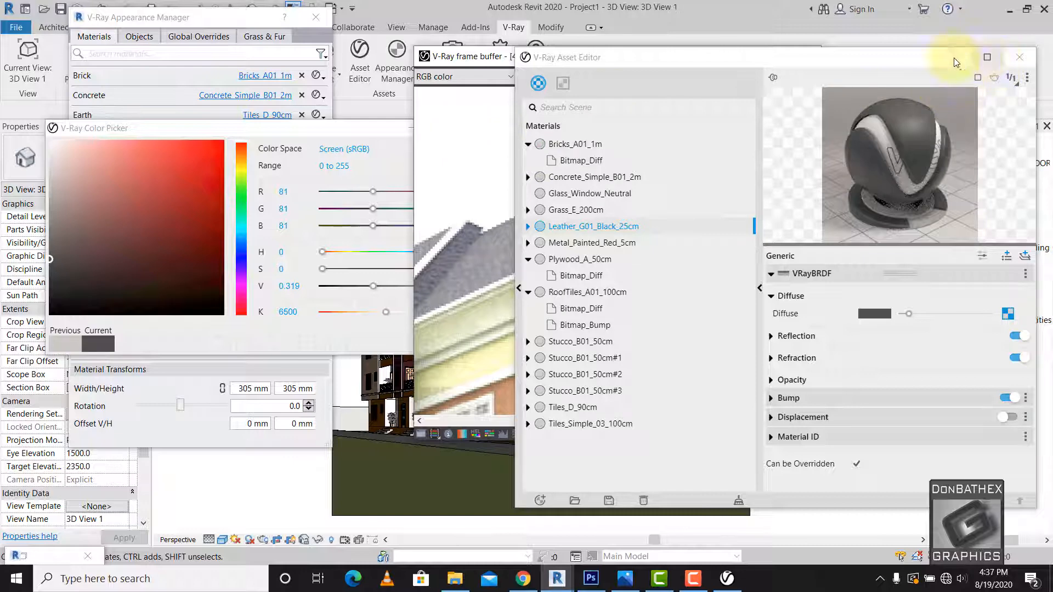
click(1017, 57)
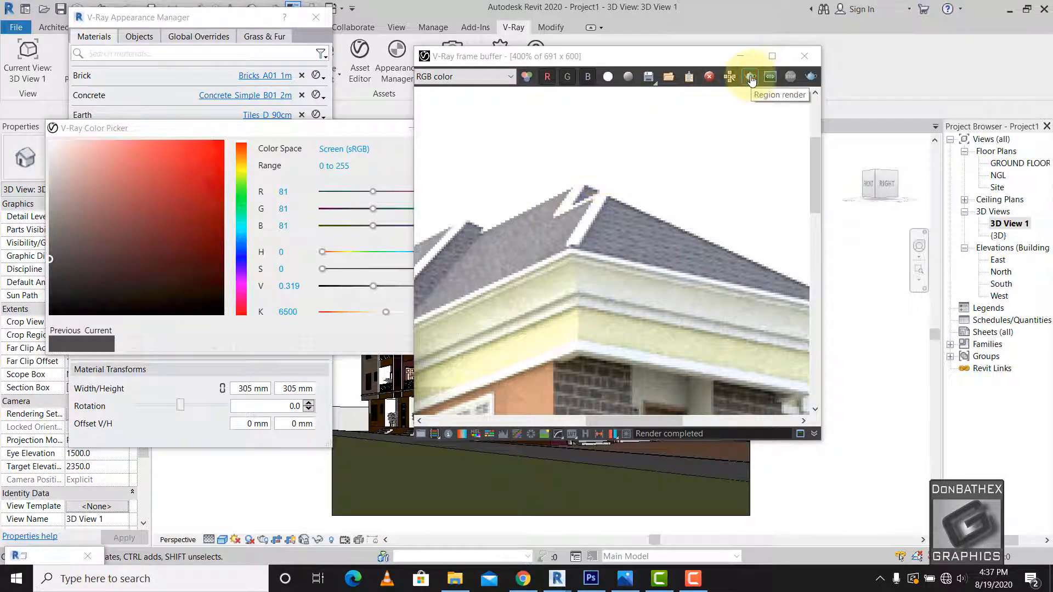
scroll(605, 210, down, 5)
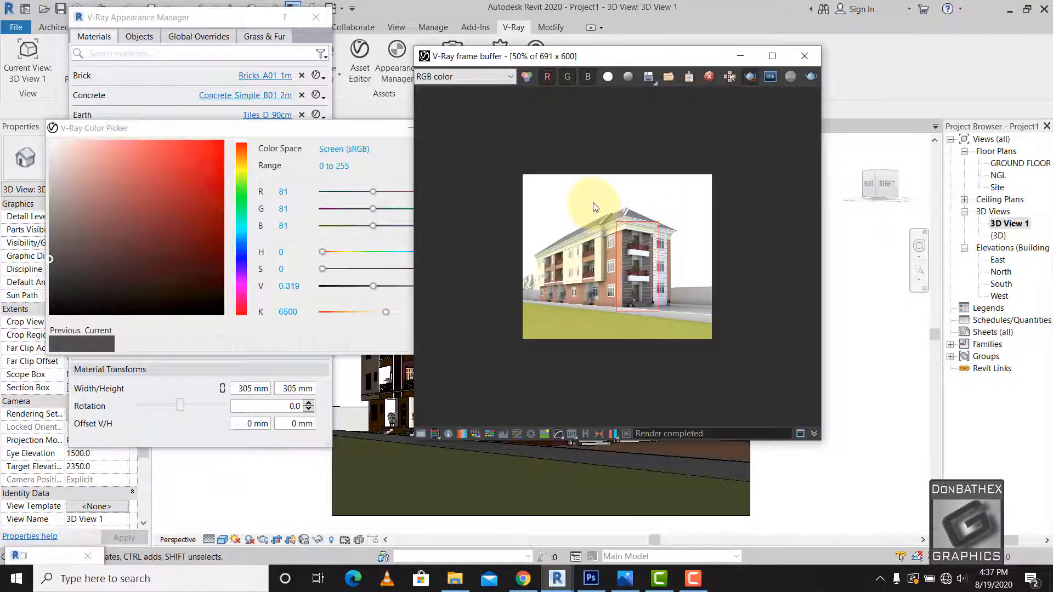
drag(593, 203, 650, 227)
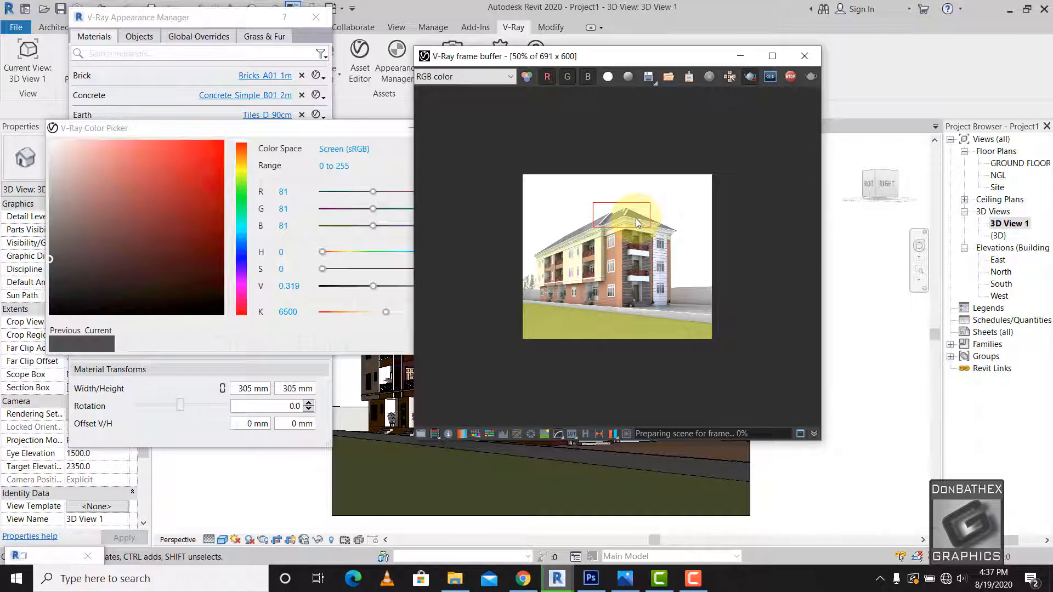
scroll(637, 218, up, 1)
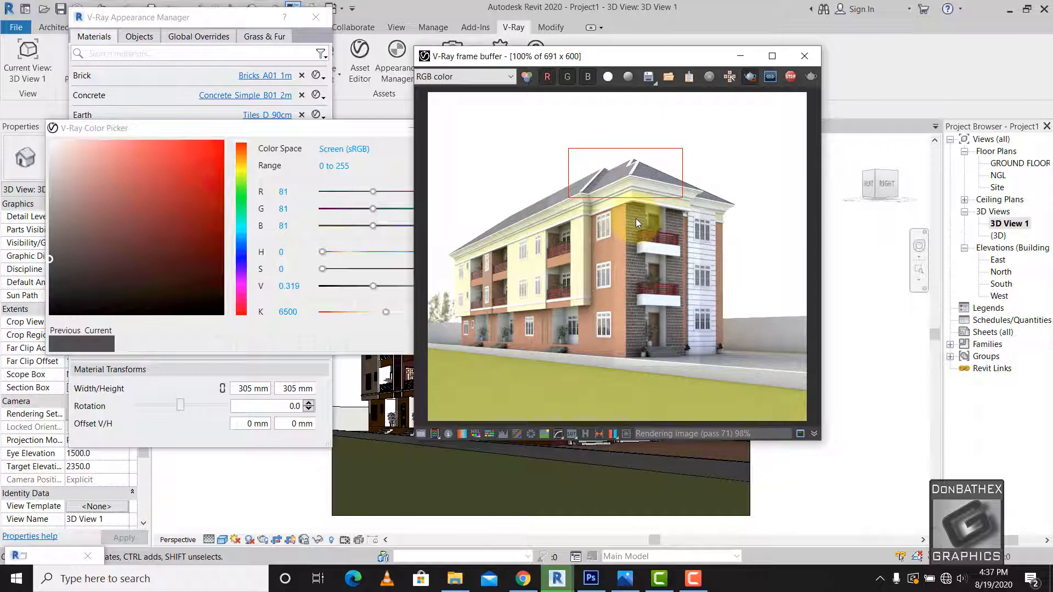
scroll(630, 183, up, 1)
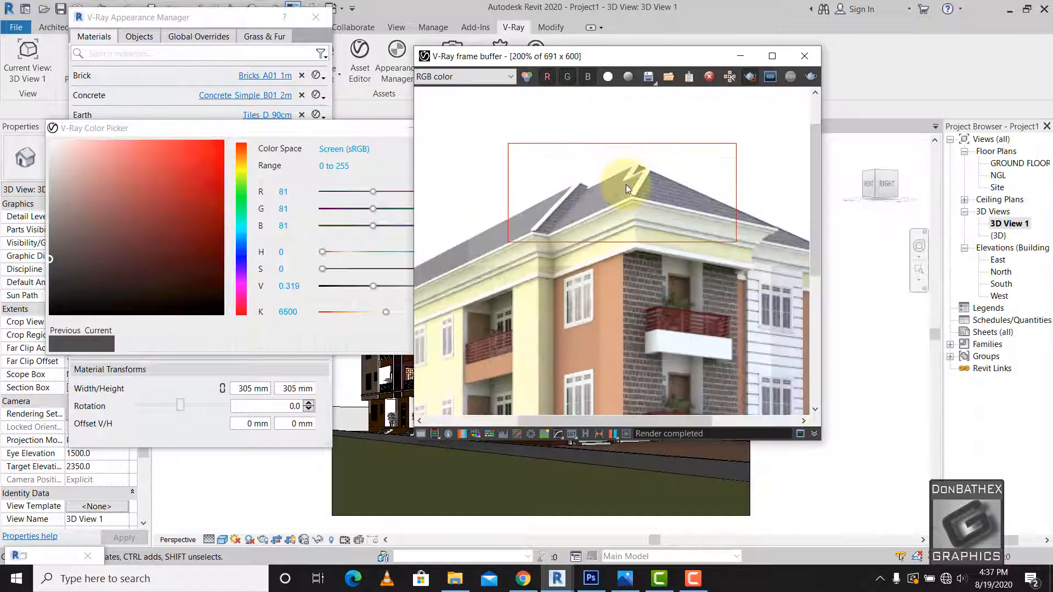
scroll(626, 184, up, 1)
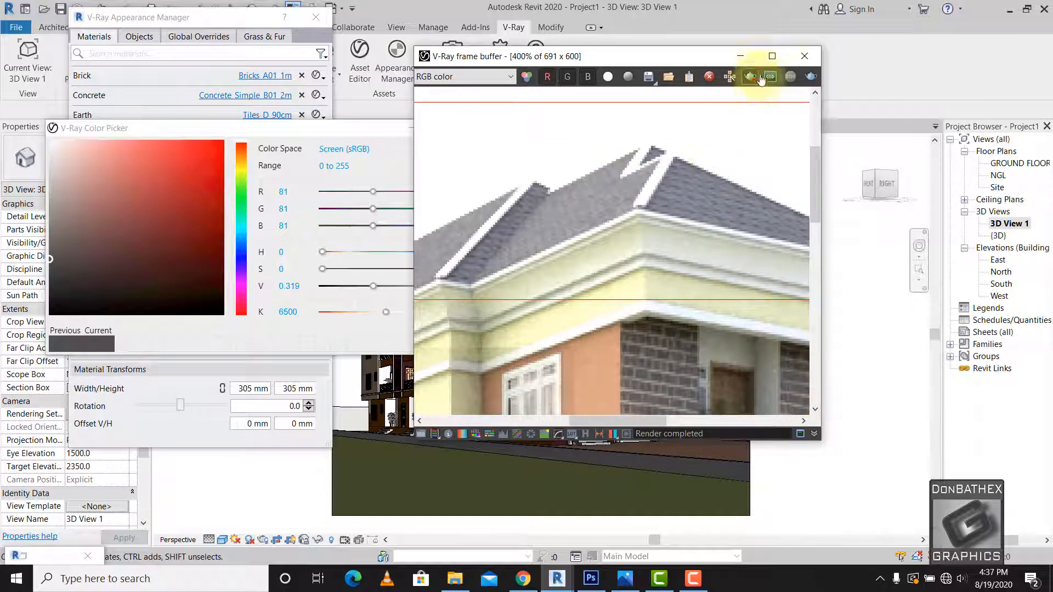
click(740, 56)
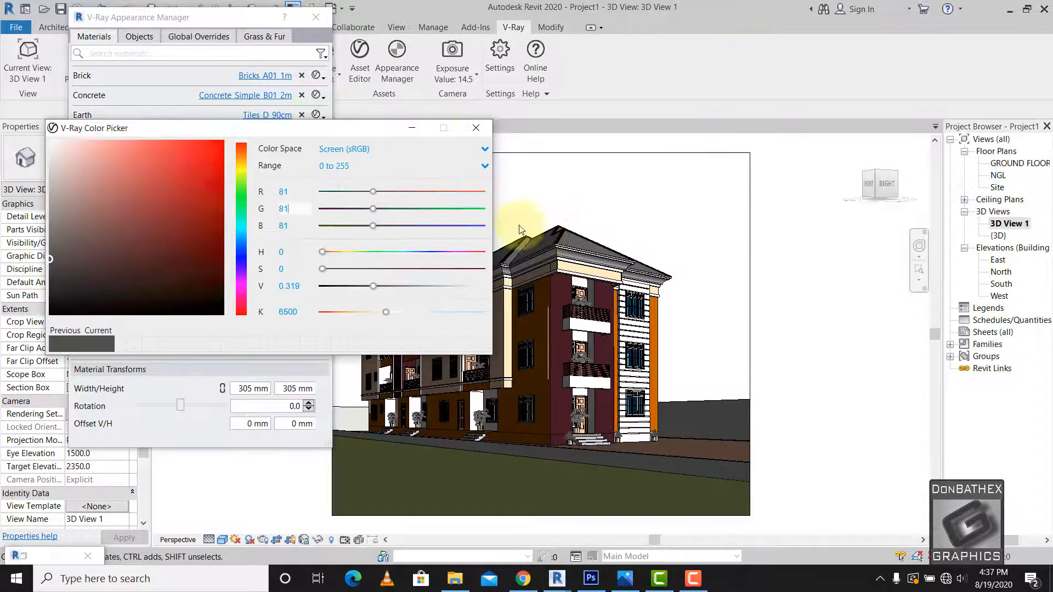
Close the V-Ray Color Picker and Appearance Manager, and dismiss the project save reminder without saving.
click(486, 130)
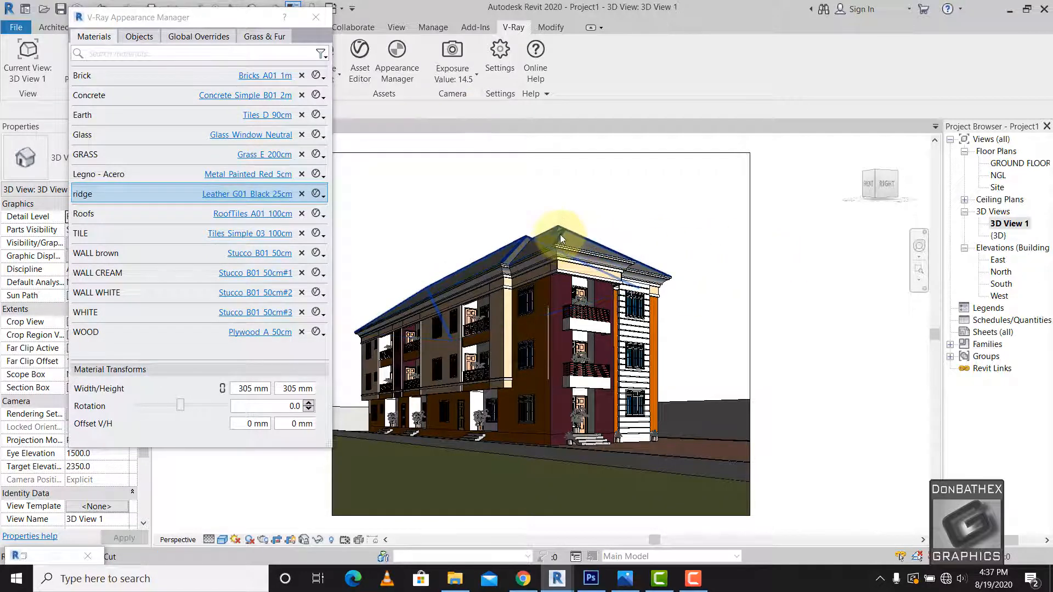
click(316, 18)
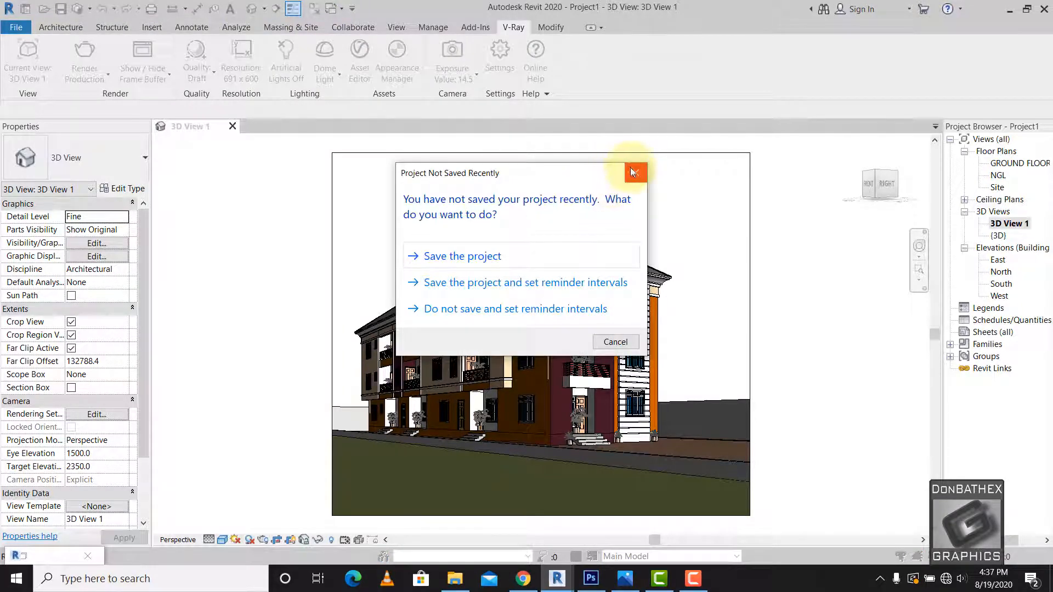
click(631, 169)
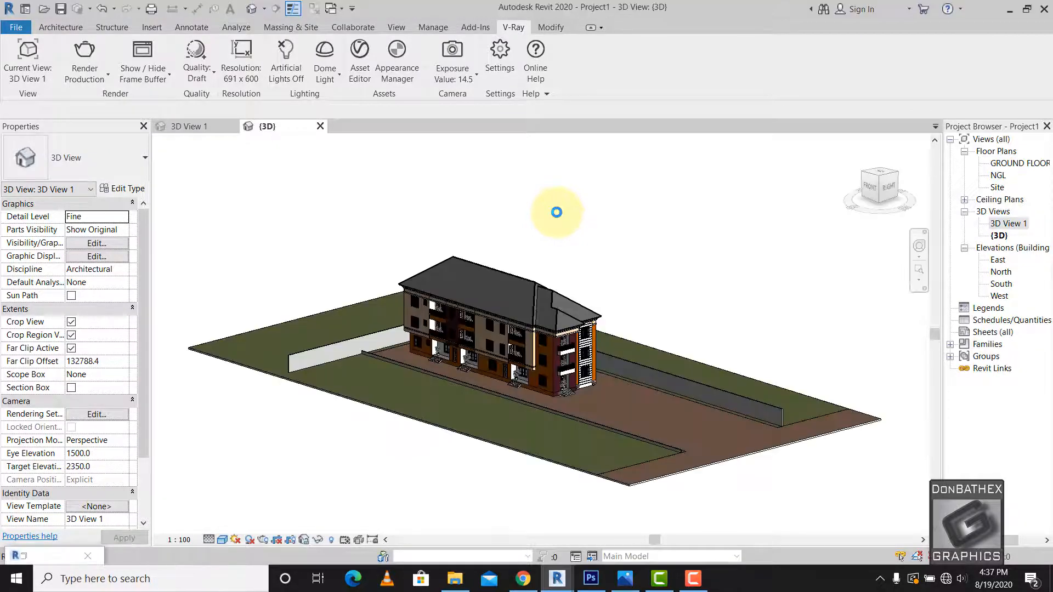
In the {3D} view, check which material is assigned to the structure layer of the corner ridge's roof type.
scroll(559, 338, up, 8)
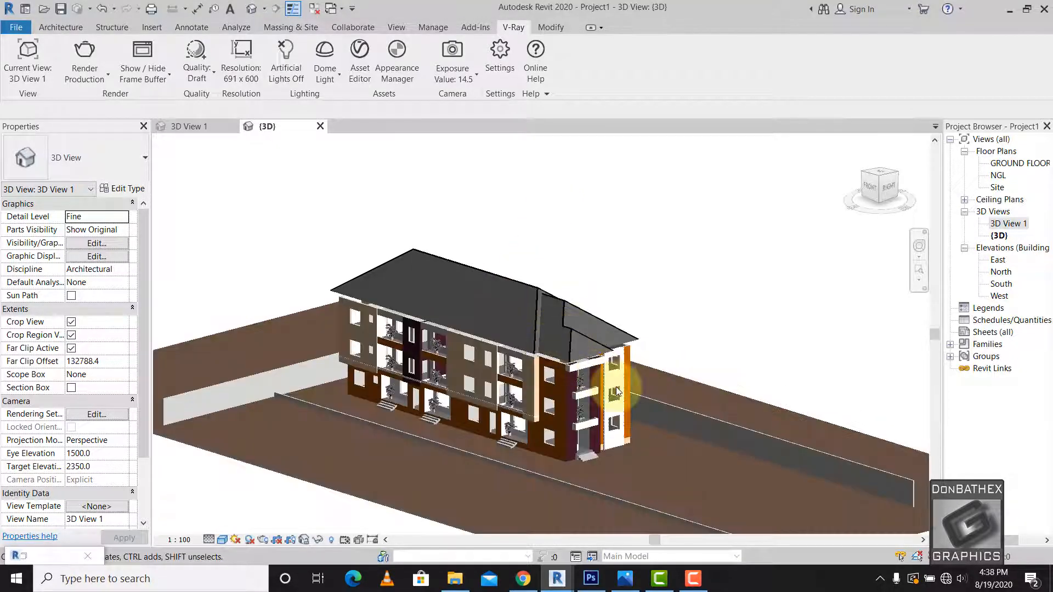
scroll(555, 427, up, 5)
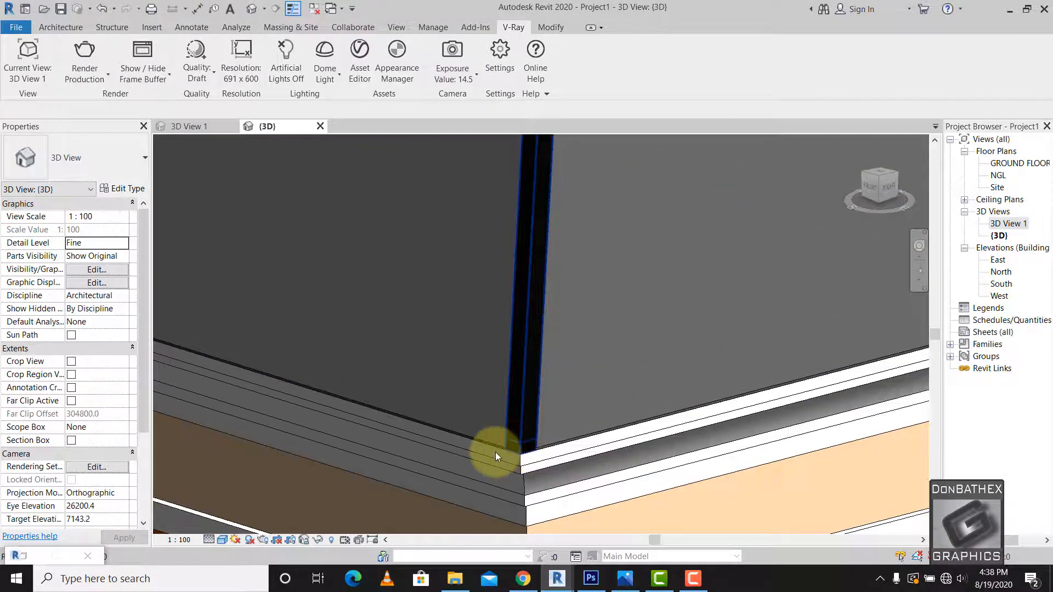
click(495, 452)
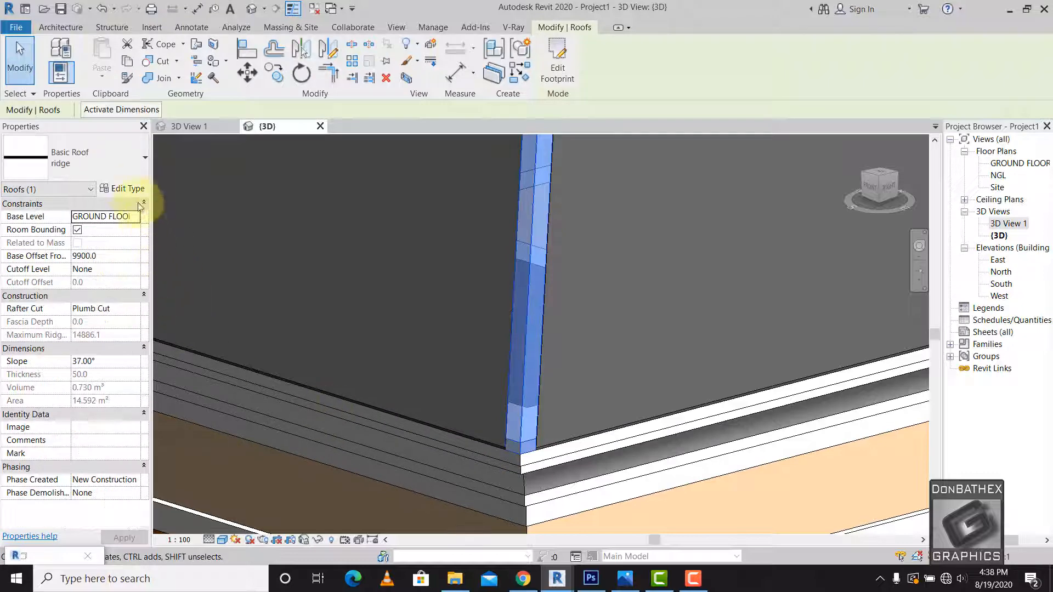
click(123, 188)
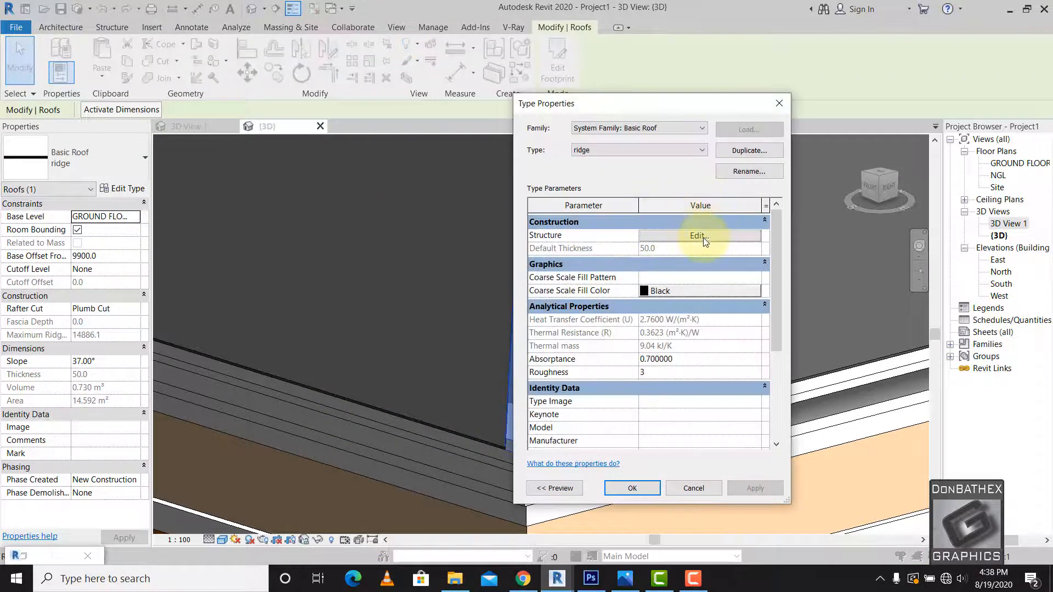
click(700, 236)
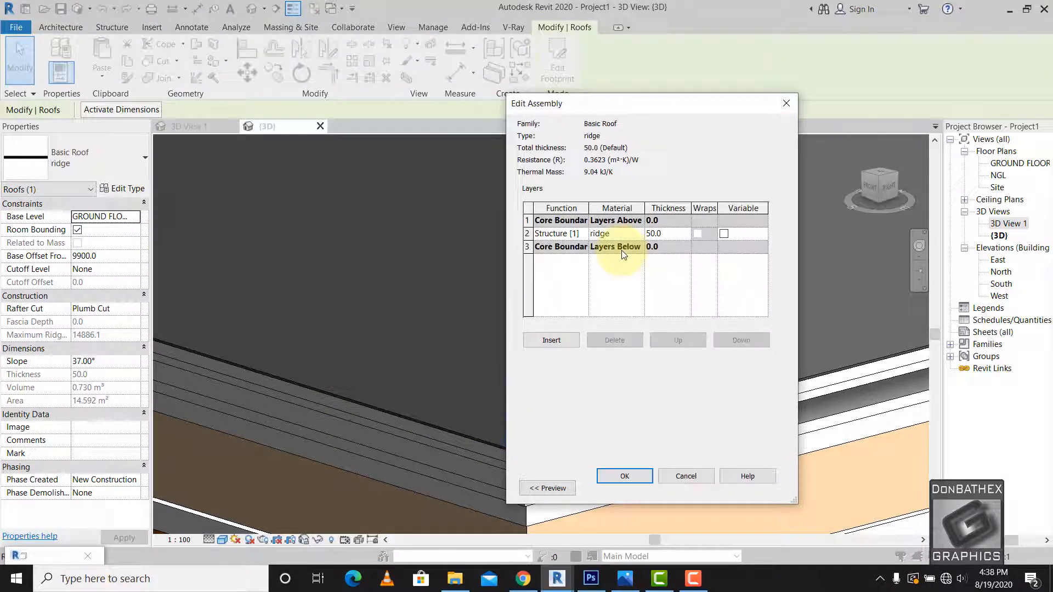
click(640, 233)
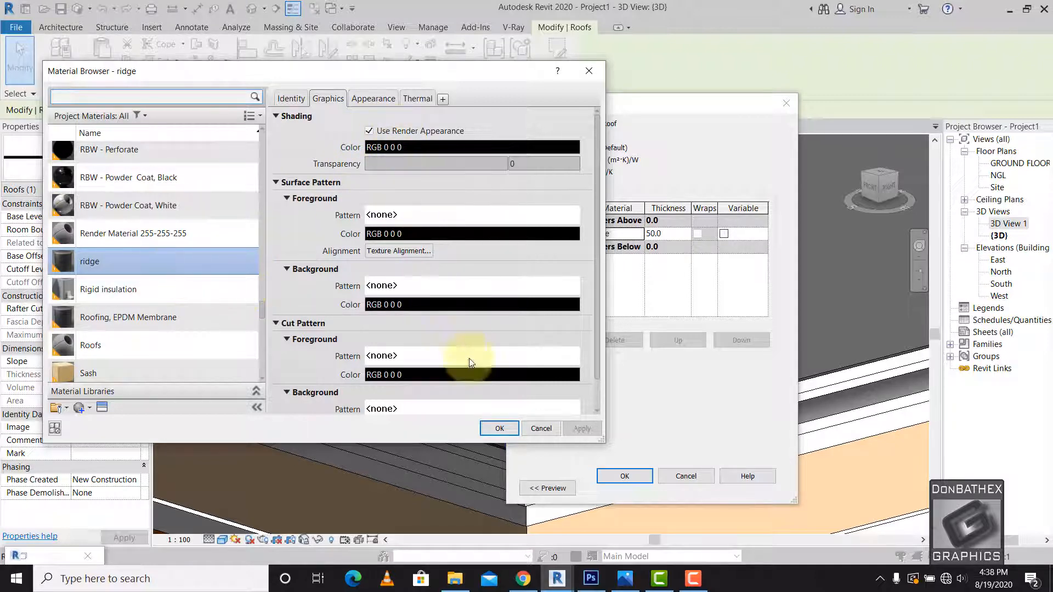
click(500, 429)
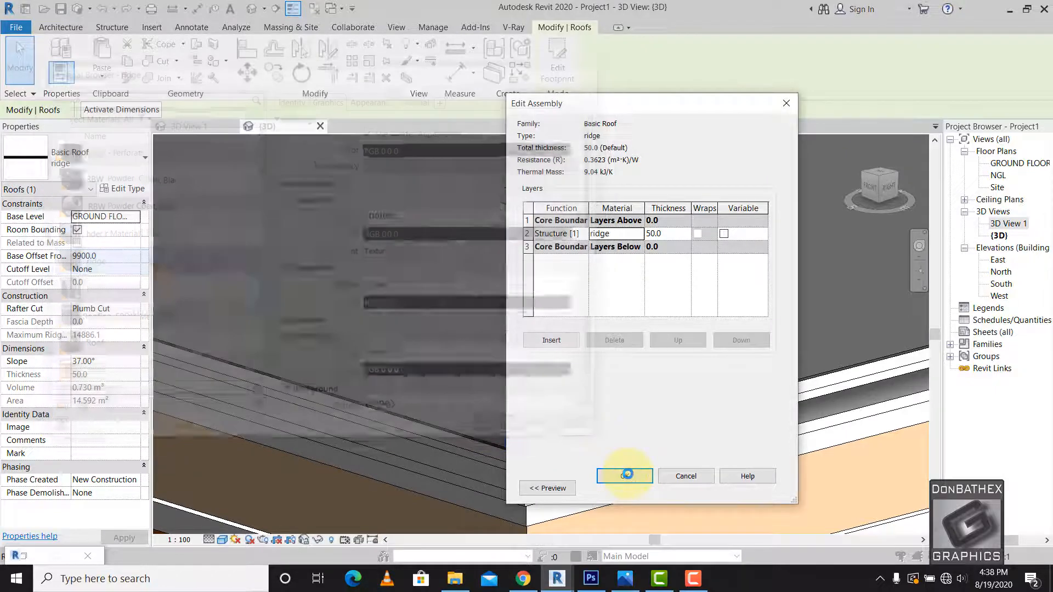
click(626, 475)
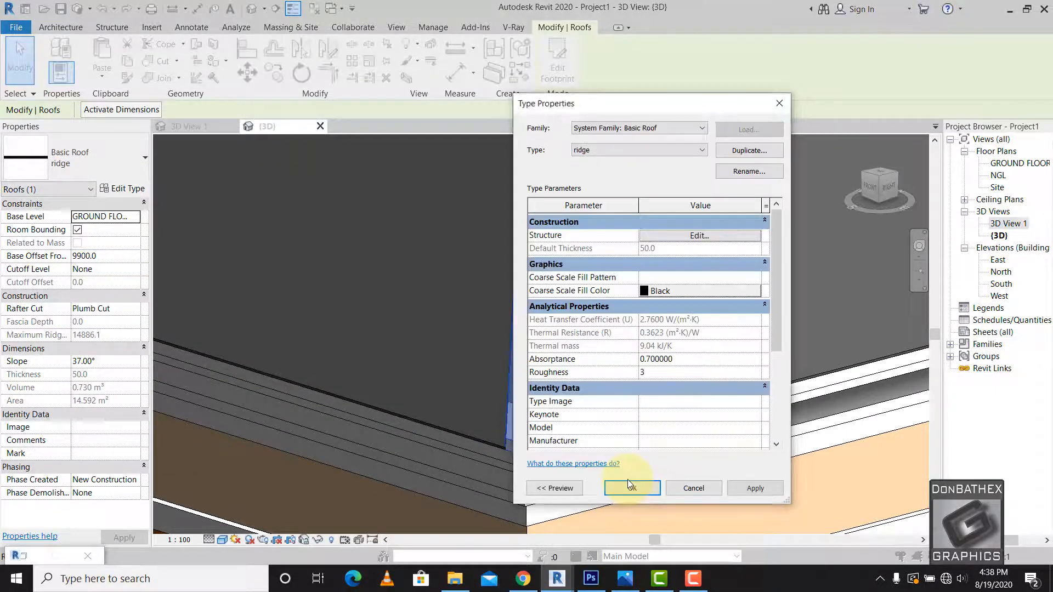
click(626, 488)
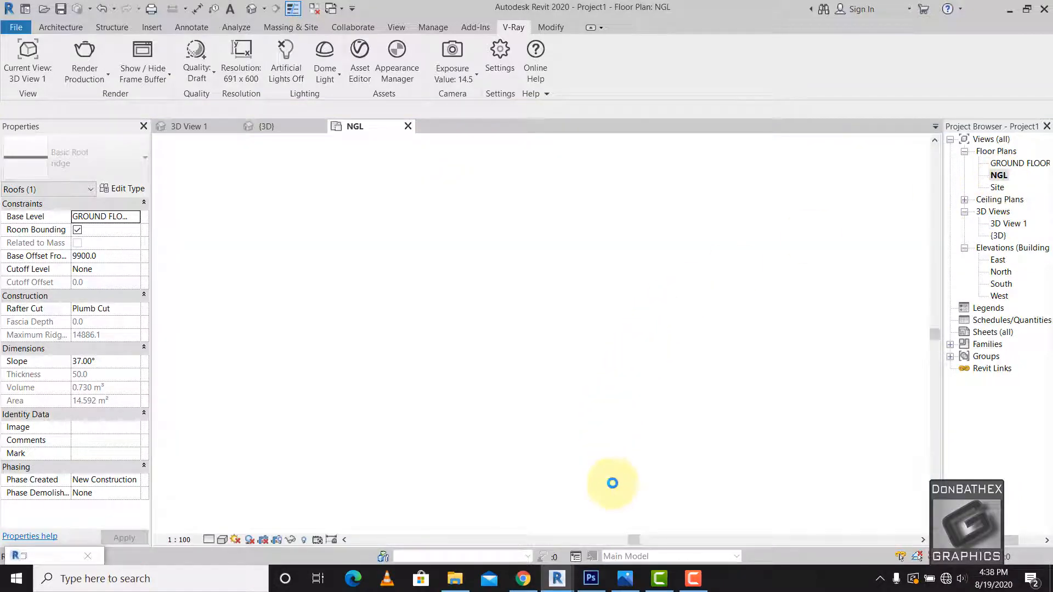
List only mapped materials in the V-Ray Appearance Manager and open the ridge's Leather_G01_Black_25cm in the Asset Editor.
mouse_move(558, 584)
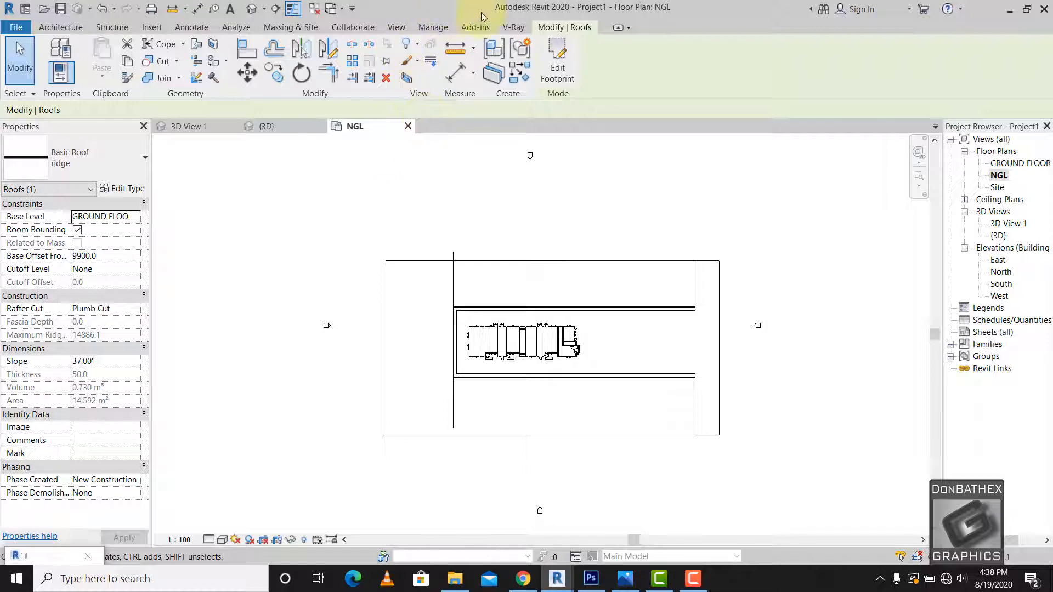
click(521, 27)
click(397, 58)
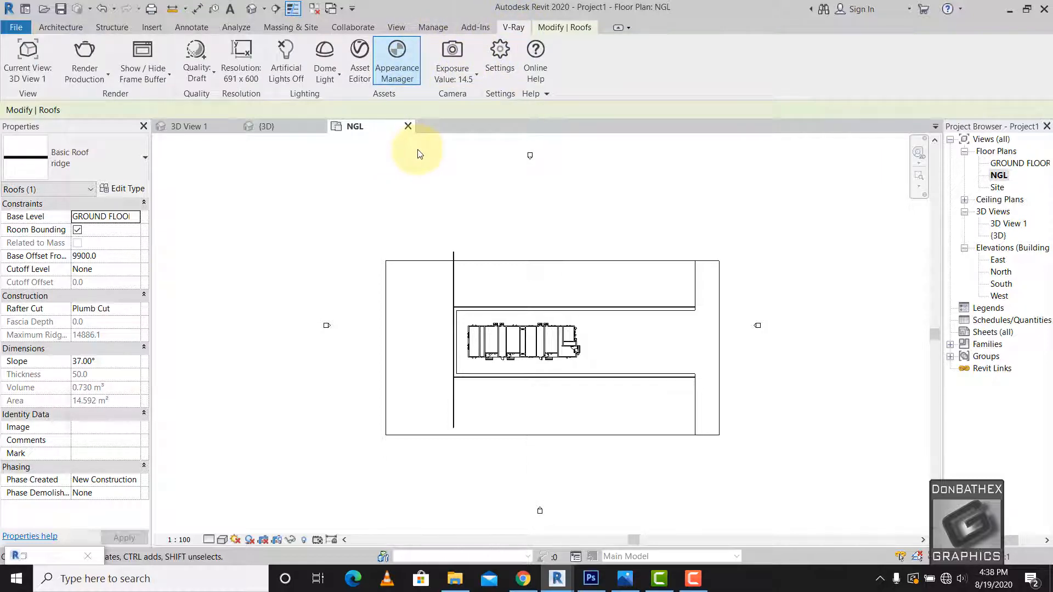
click(320, 53)
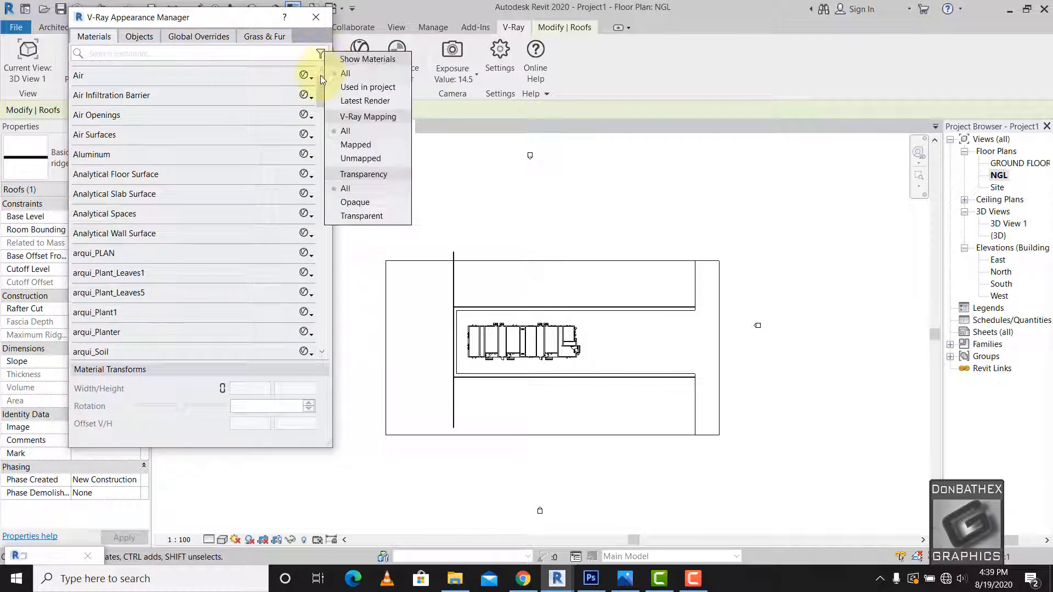
click(356, 144)
click(192, 199)
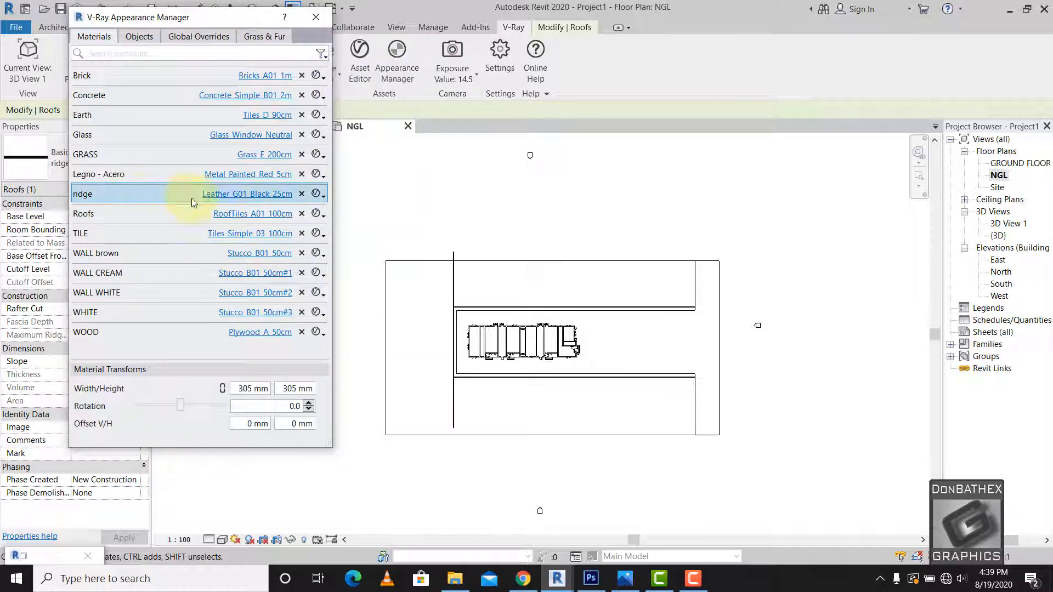
click(218, 196)
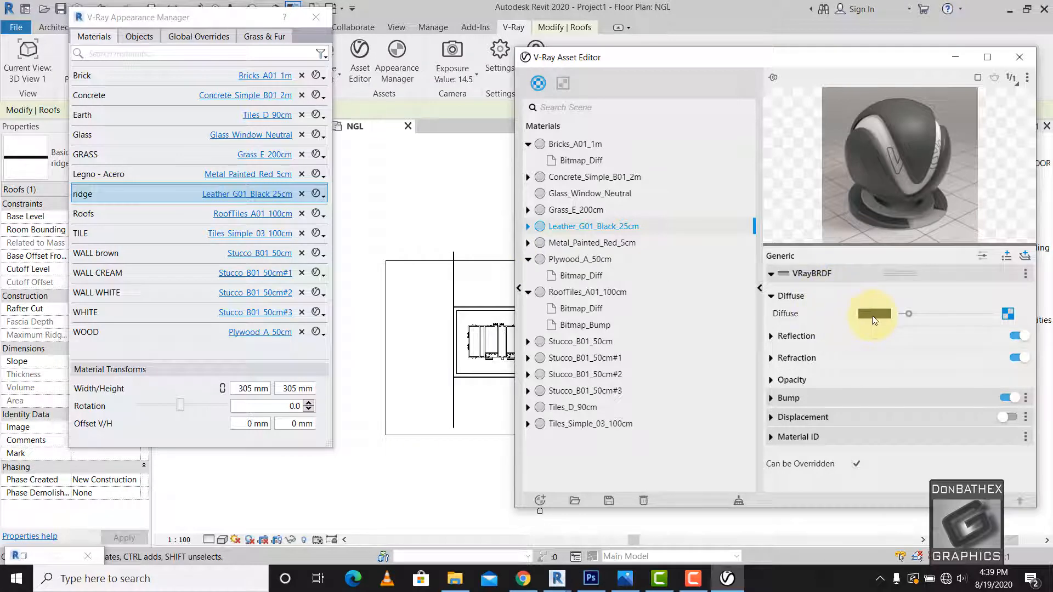
Try a lighter grey, then a darker one, for the diffuse color of Leather_G01_Black_25cm and close the Asset Editor.
mouse_move(872, 315)
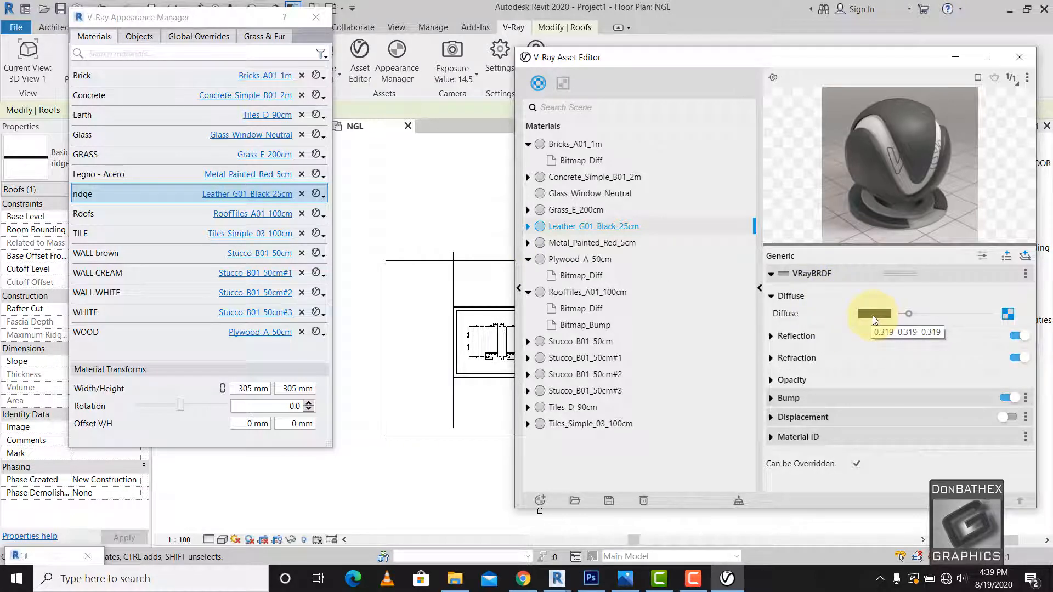
click(923, 314)
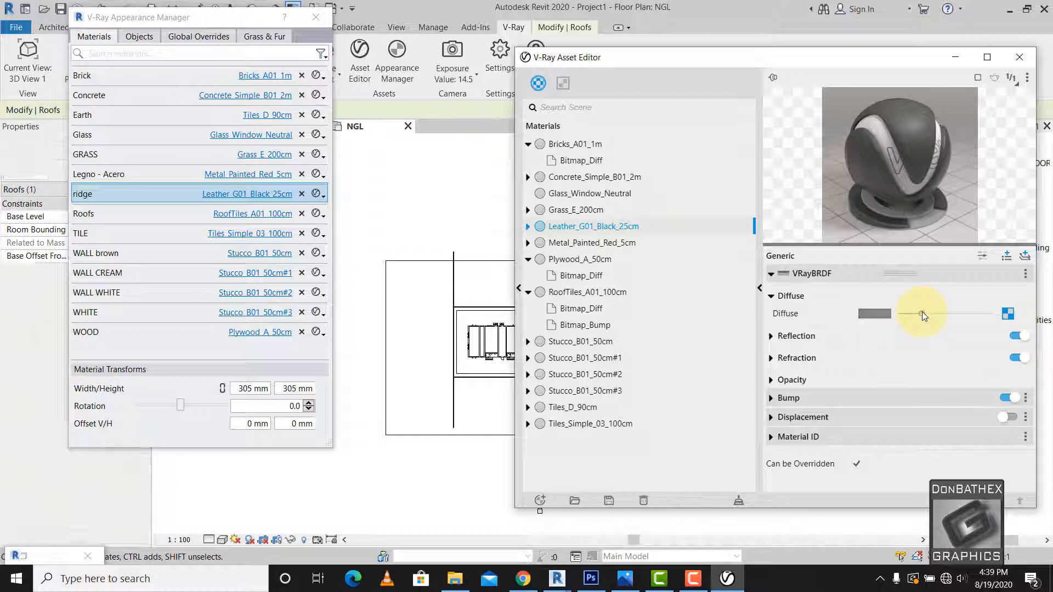
click(1020, 57)
click(246, 195)
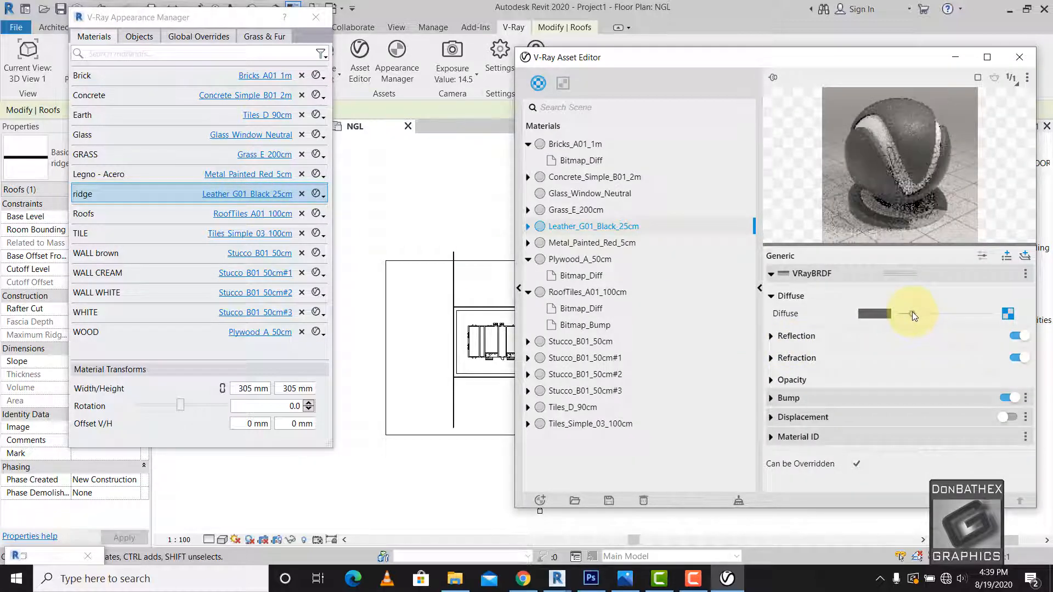
click(1018, 57)
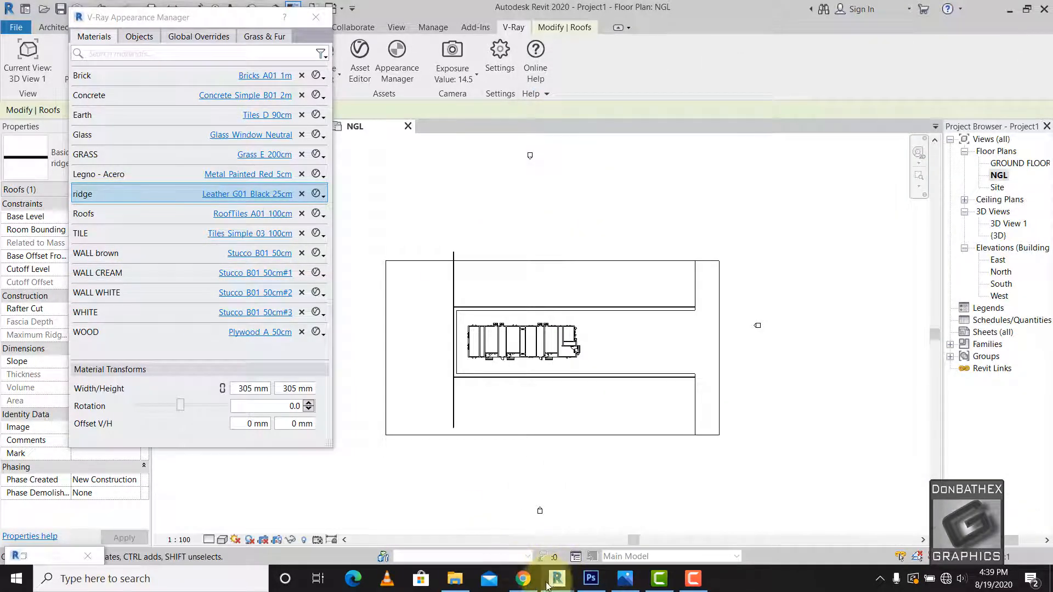
Render the roof peak region again in the V-Ray frame buffer and stop the render before it completes.
mouse_move(557, 581)
click(505, 507)
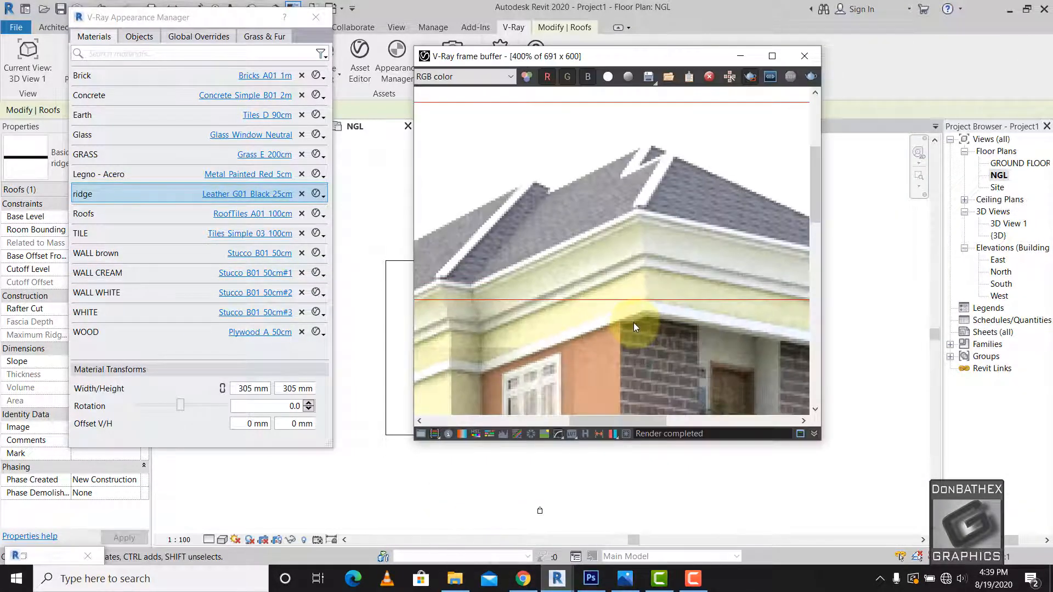
double_click(611, 259)
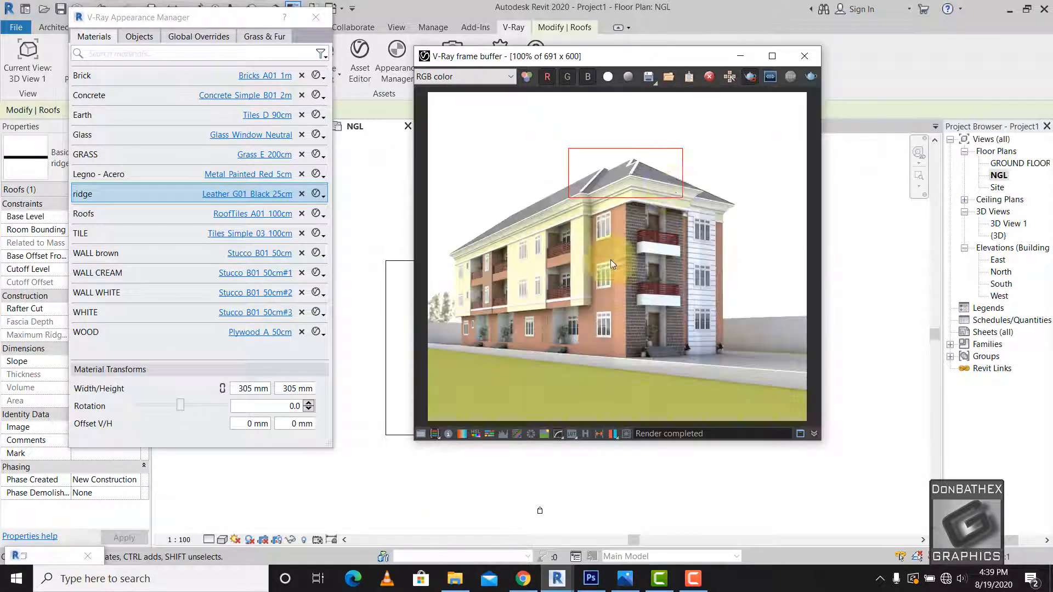
click(812, 76)
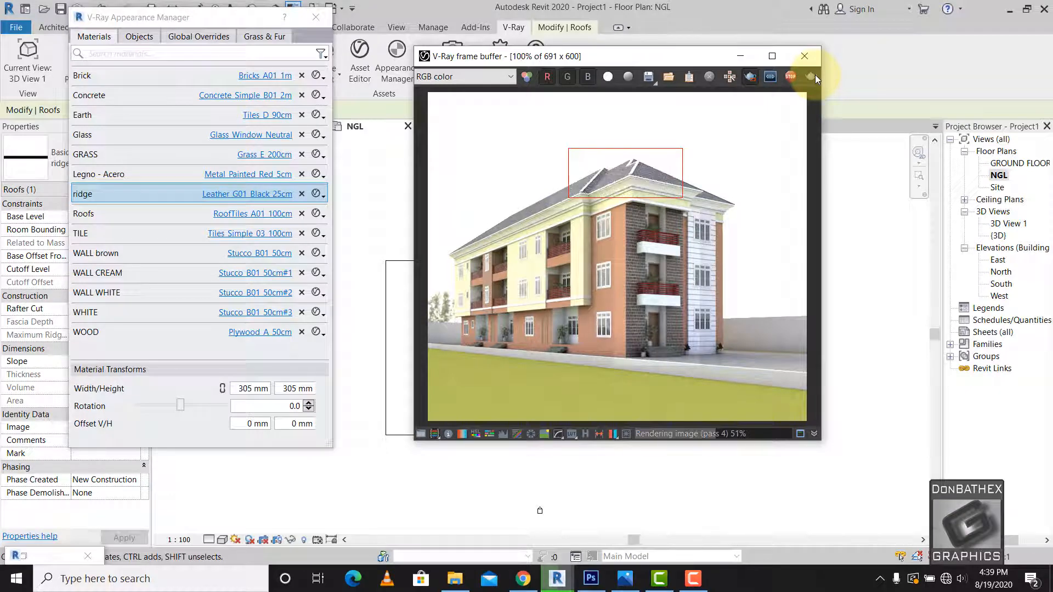
click(792, 77)
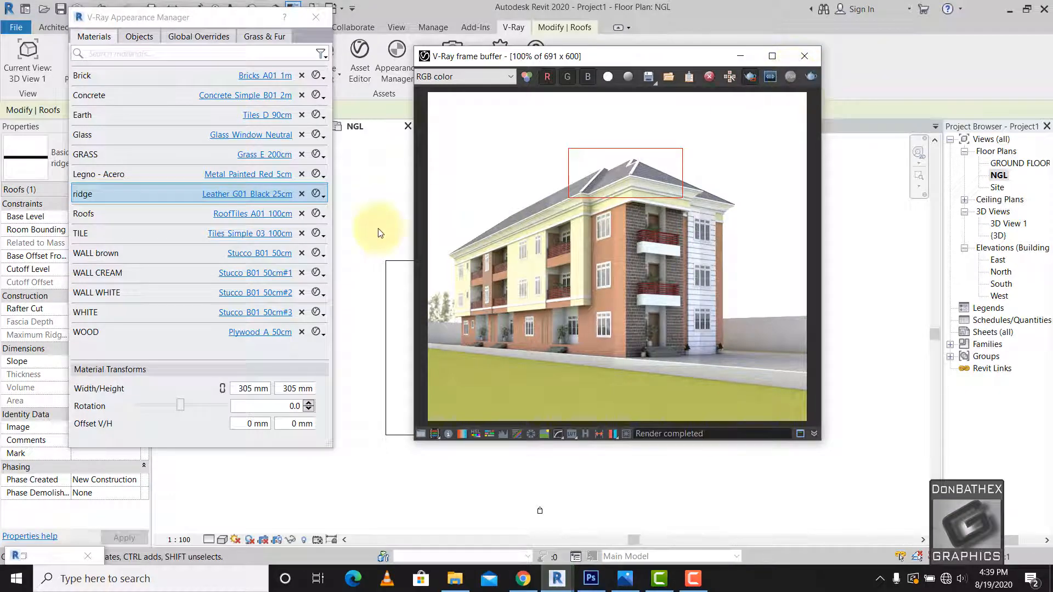
Darken the diffuse color of the ridge's Leather_G01_Black_25cm material to near black and close the Asset Editor.
click(234, 196)
click(233, 196)
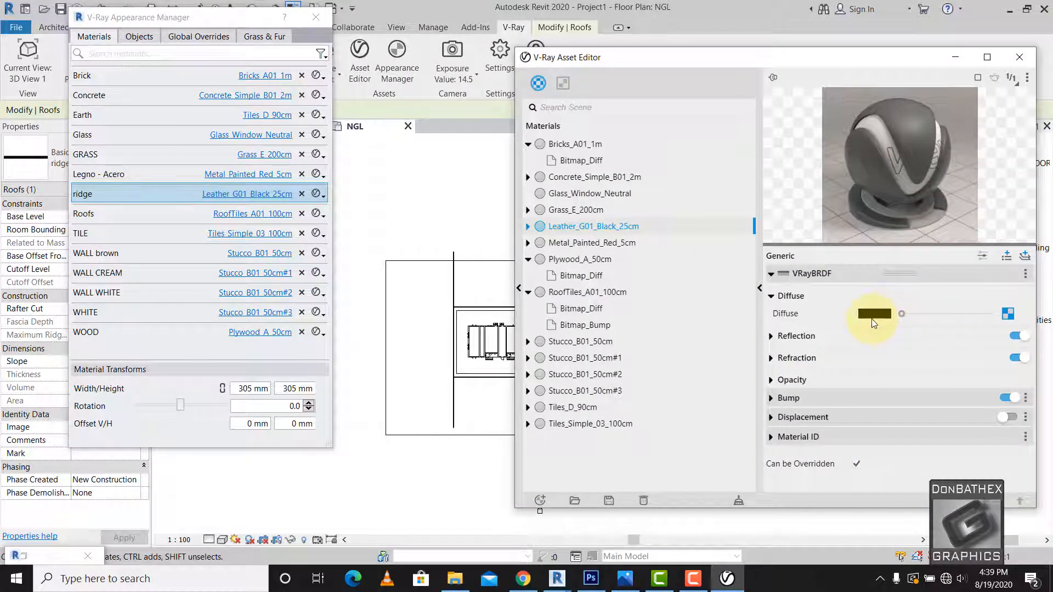
click(1020, 56)
mouse_move(567, 585)
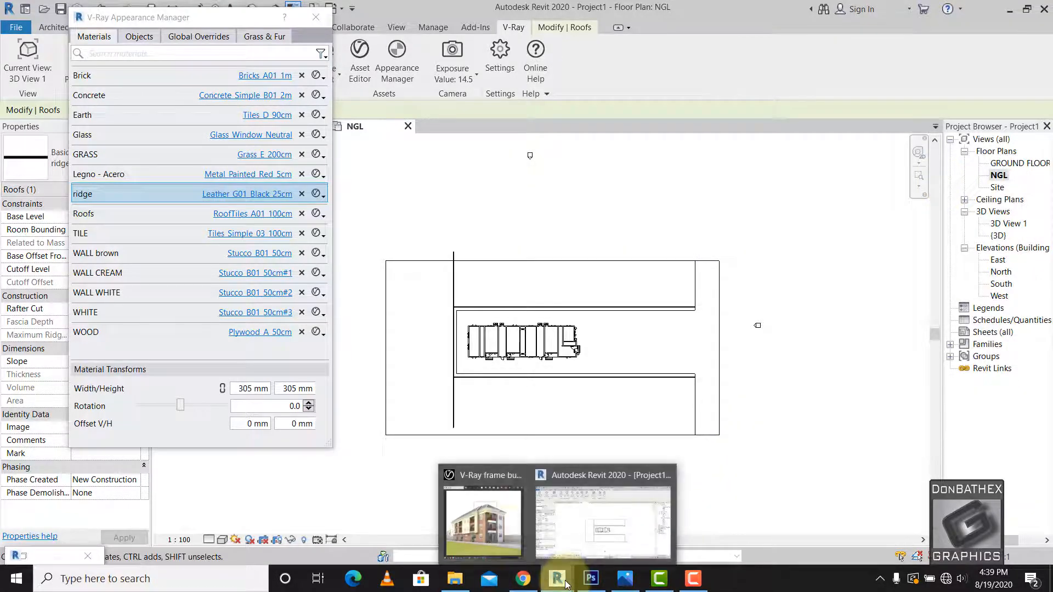
Re-render the roof peak region with the near-black ridge material in the V-Ray frame buffer and stop the render.
click(502, 529)
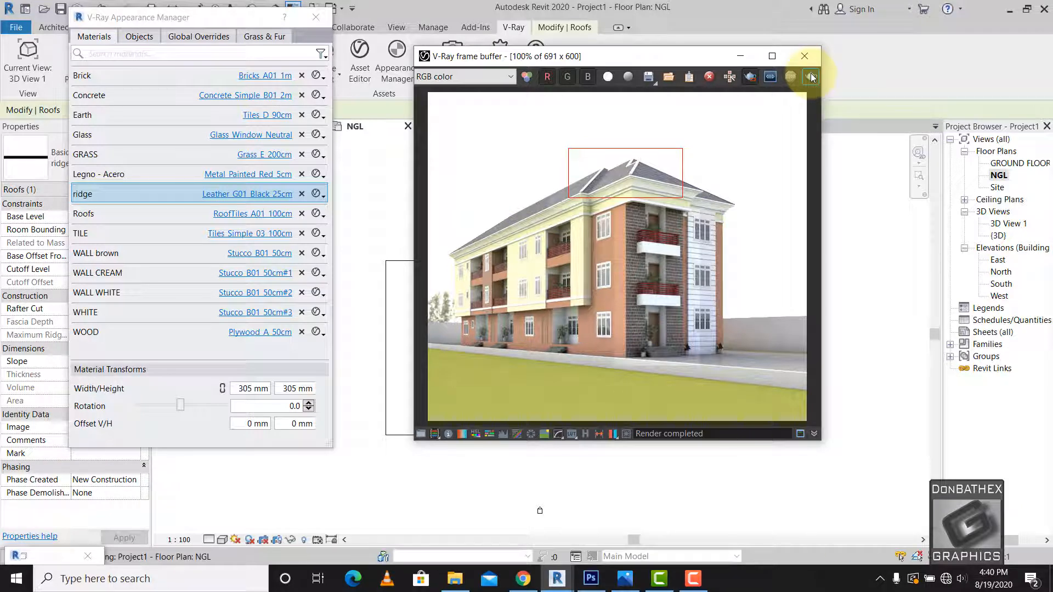
click(811, 77)
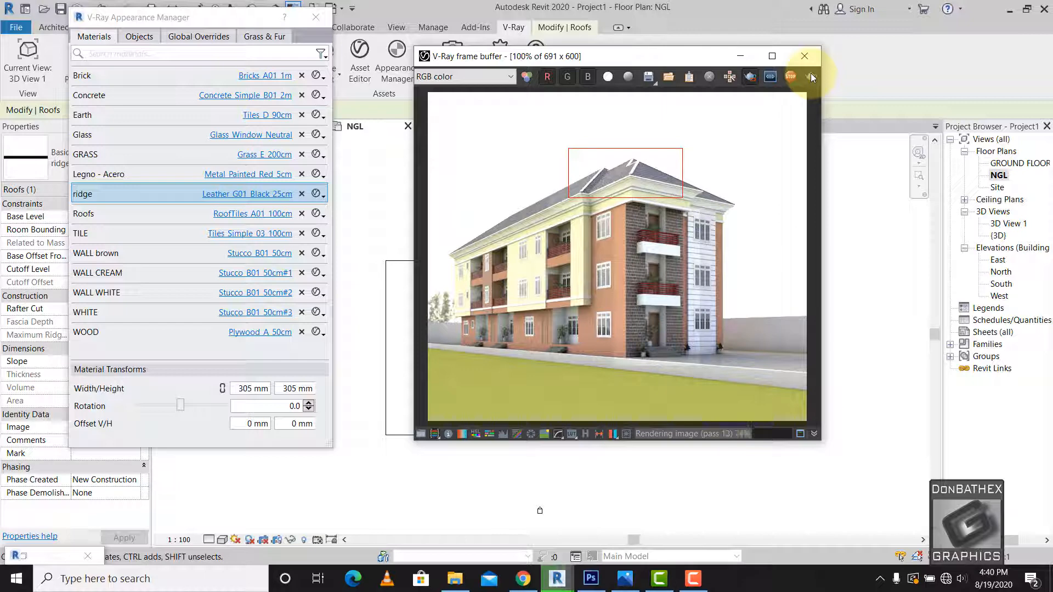
click(791, 77)
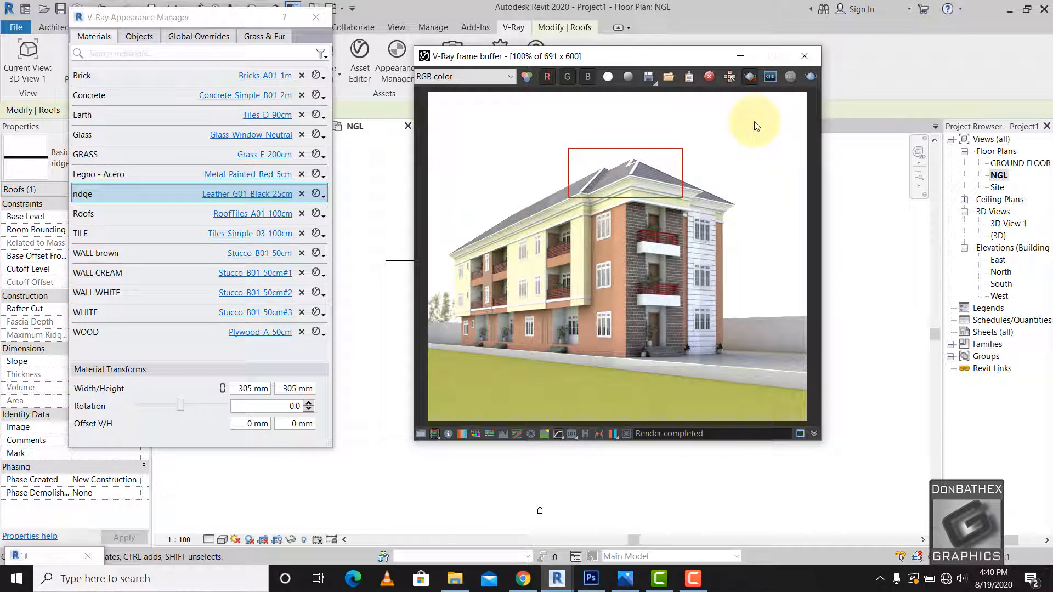
click(692, 579)
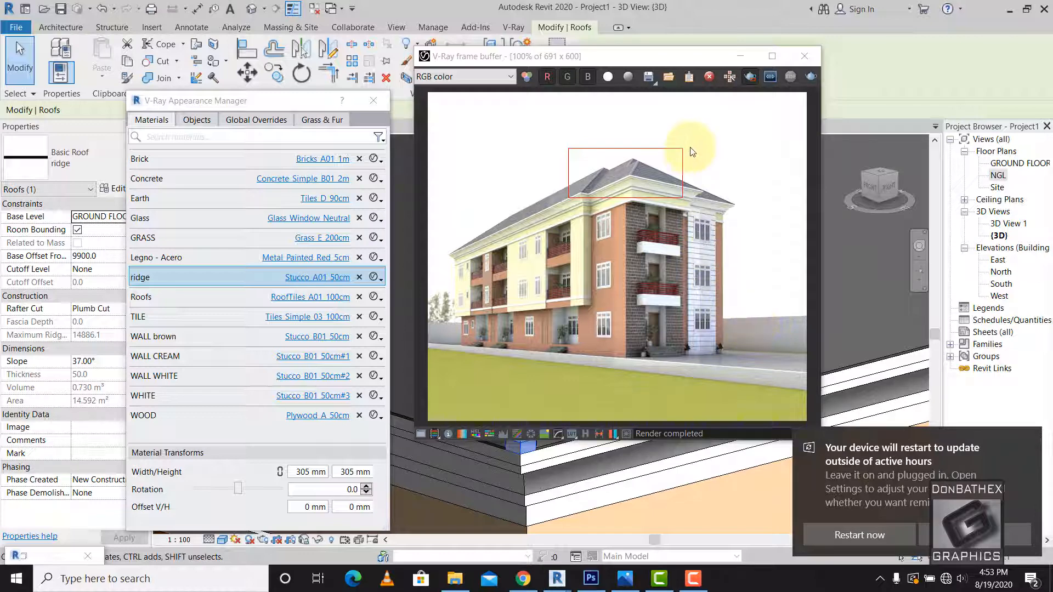
Turn off region rendering in the V-Ray frame buffer and close the V-Ray Appearance Manager.
click(751, 77)
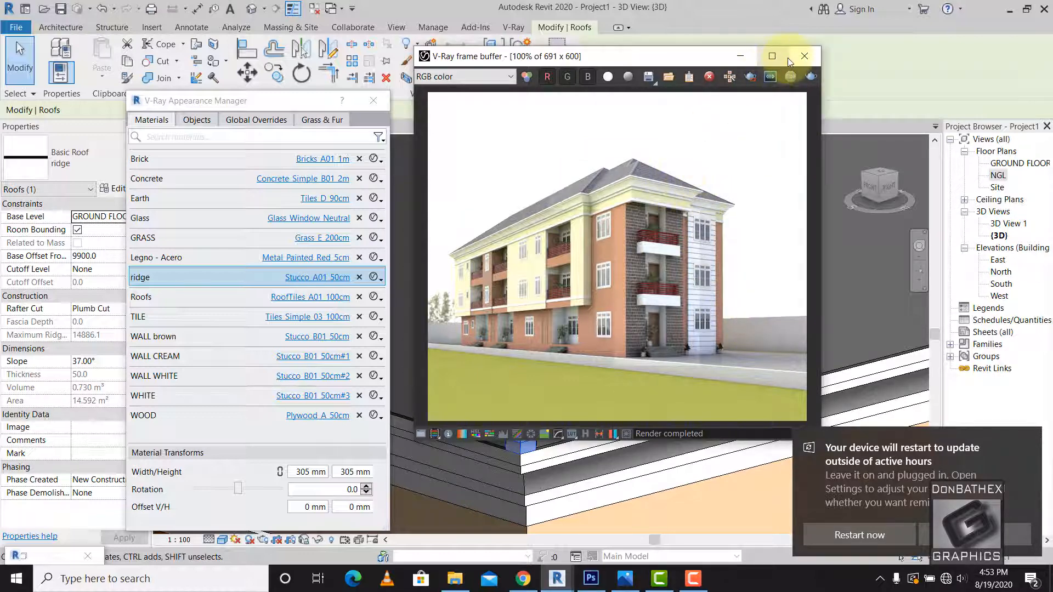
click(392, 129)
click(367, 98)
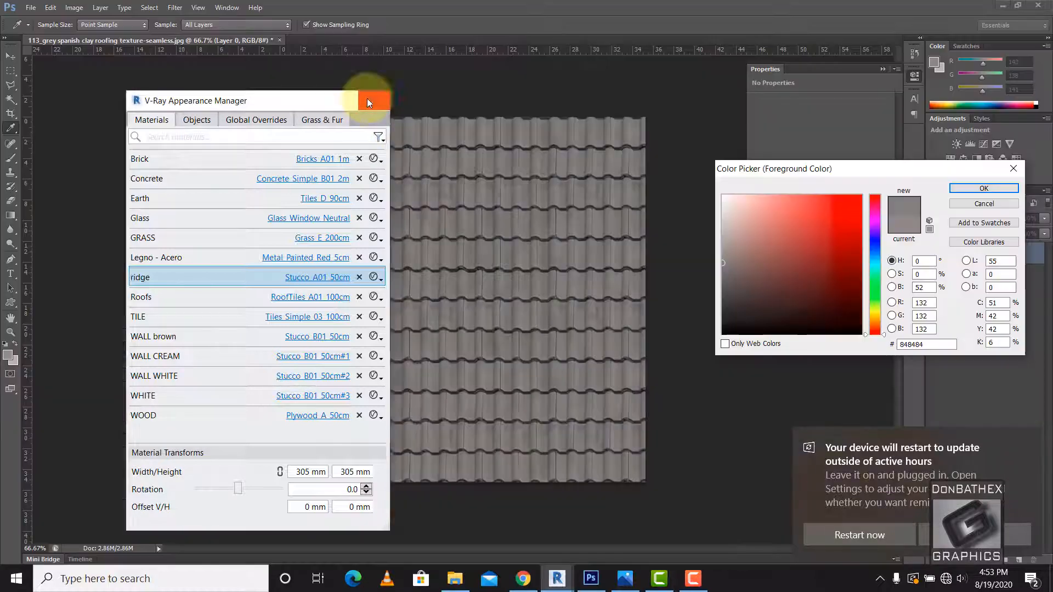
Switch back to Revit, deselect the ridge roof in the {3D} view and dismiss the device restart notification.
mouse_move(557, 576)
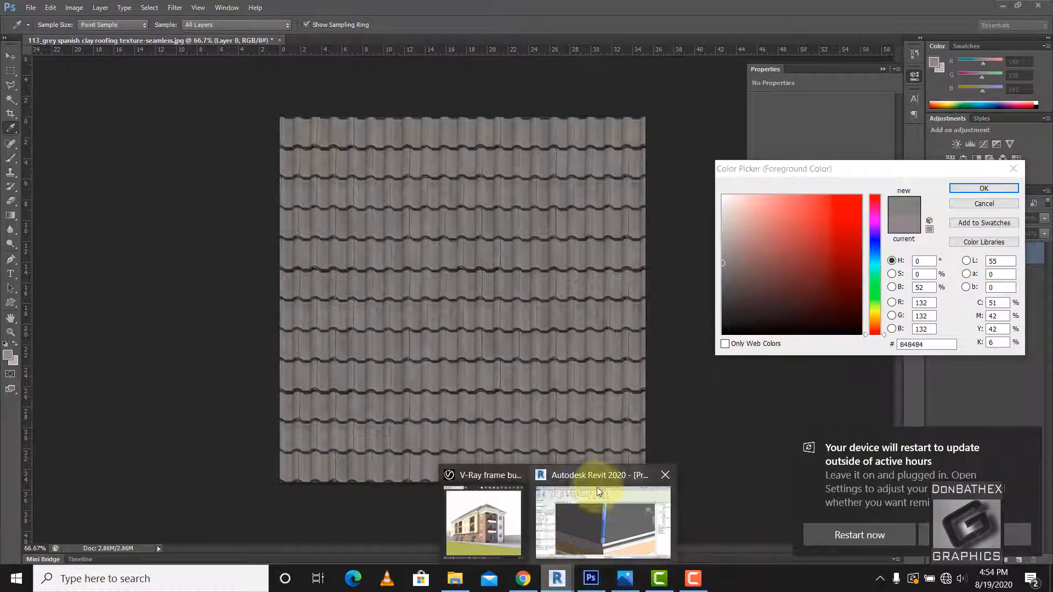
click(571, 502)
scroll(400, 342, down, 2)
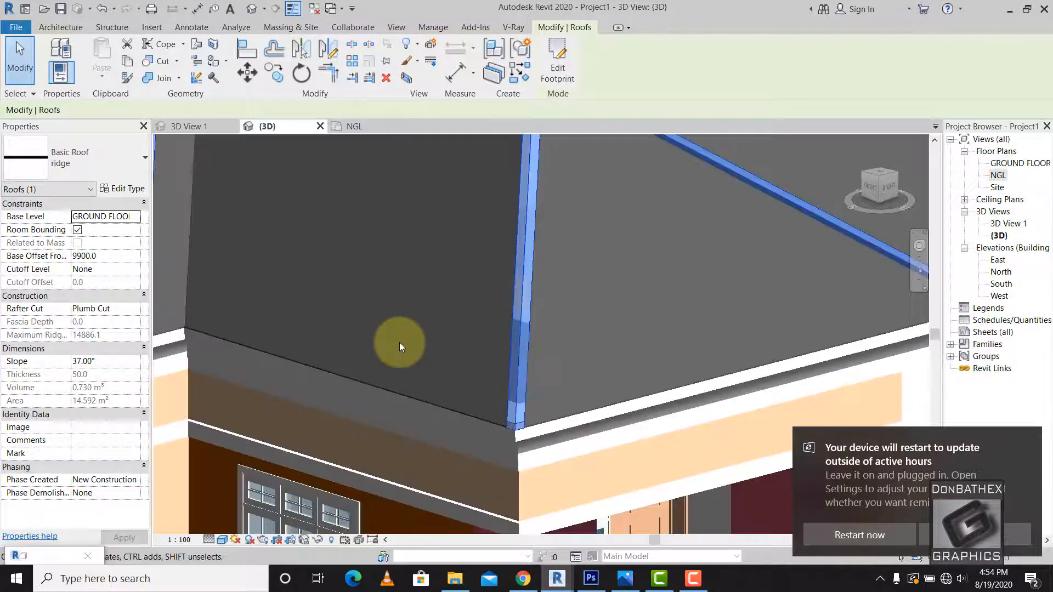
scroll(400, 342, down, 3)
click(640, 224)
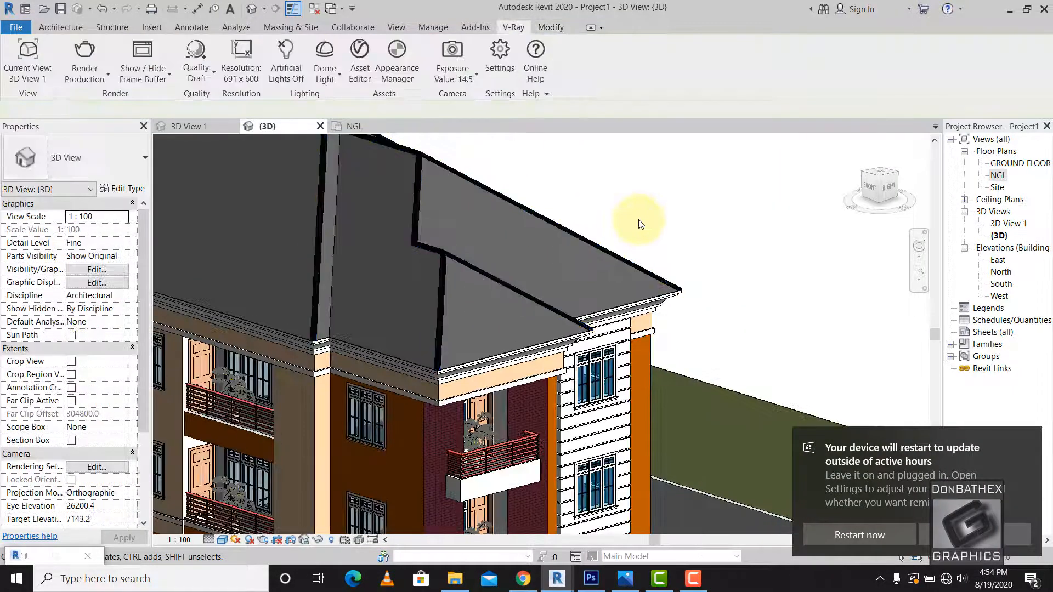
click(902, 540)
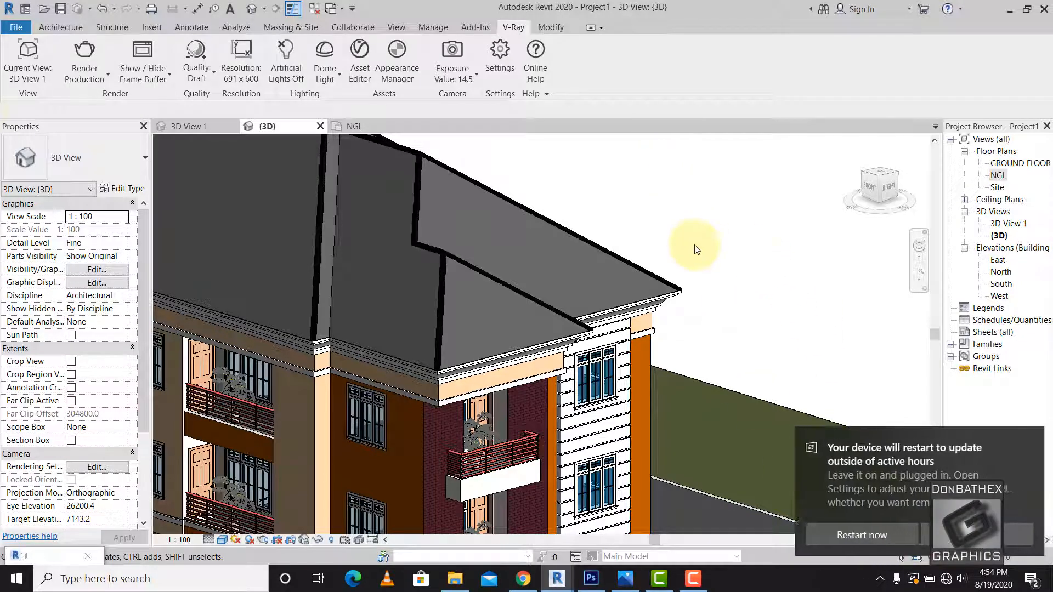
scroll(773, 267, down, 2)
click(1023, 440)
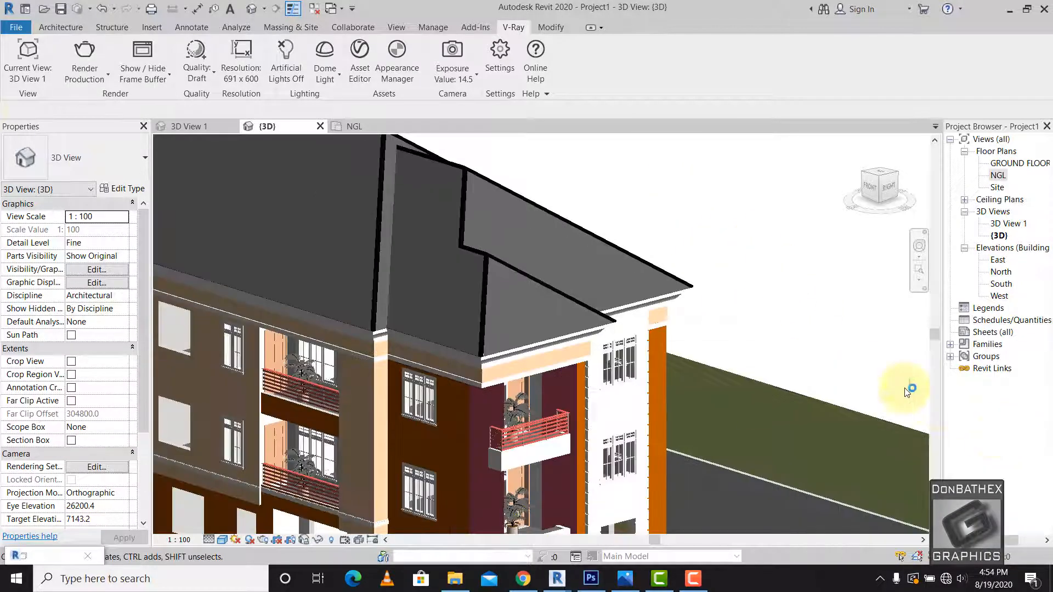
scroll(668, 182, down, 4)
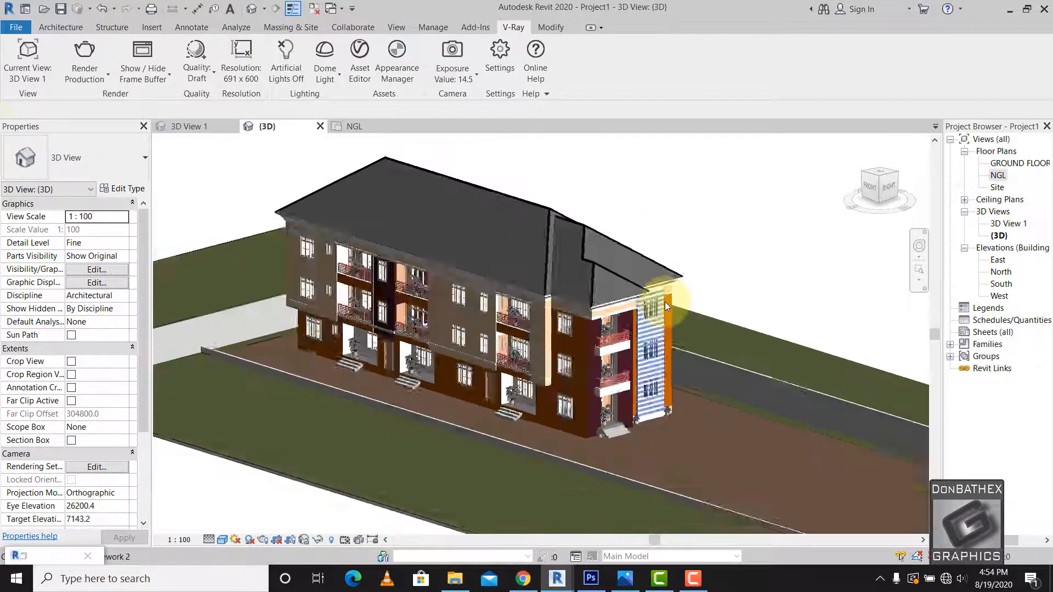
Set the {3D} view's visual style to Hidden Line and its detail level to Coarse.
click(223, 540)
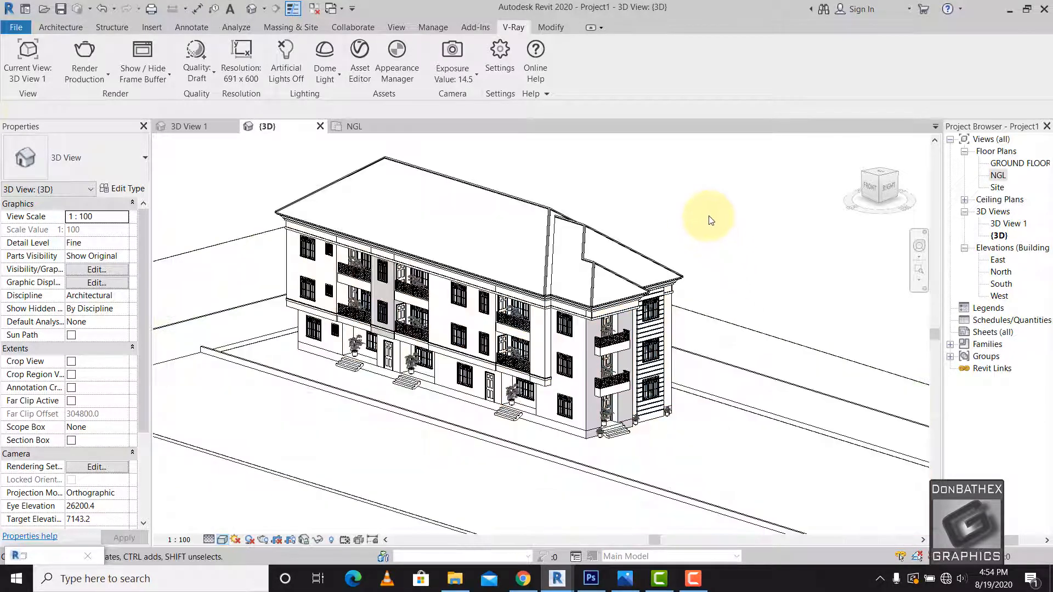
scroll(422, 365, down, 3)
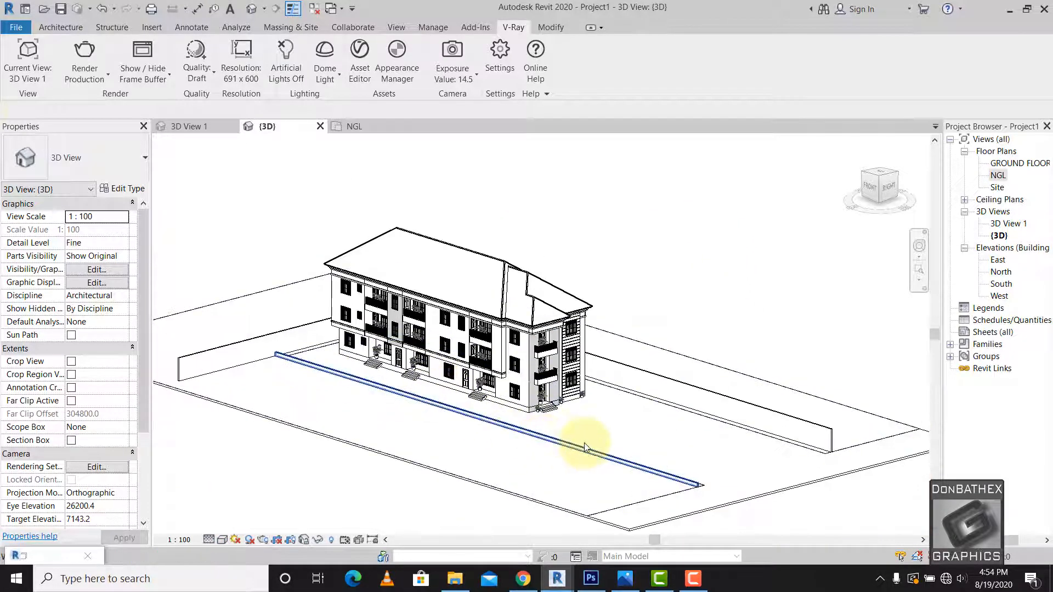
click(212, 539)
click(218, 527)
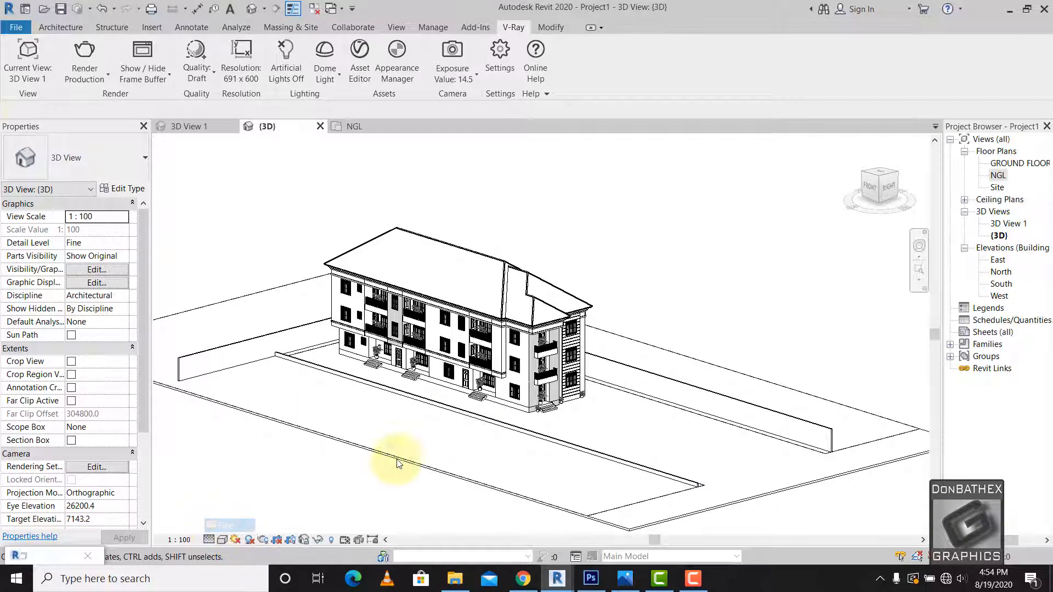
click(209, 541)
click(219, 502)
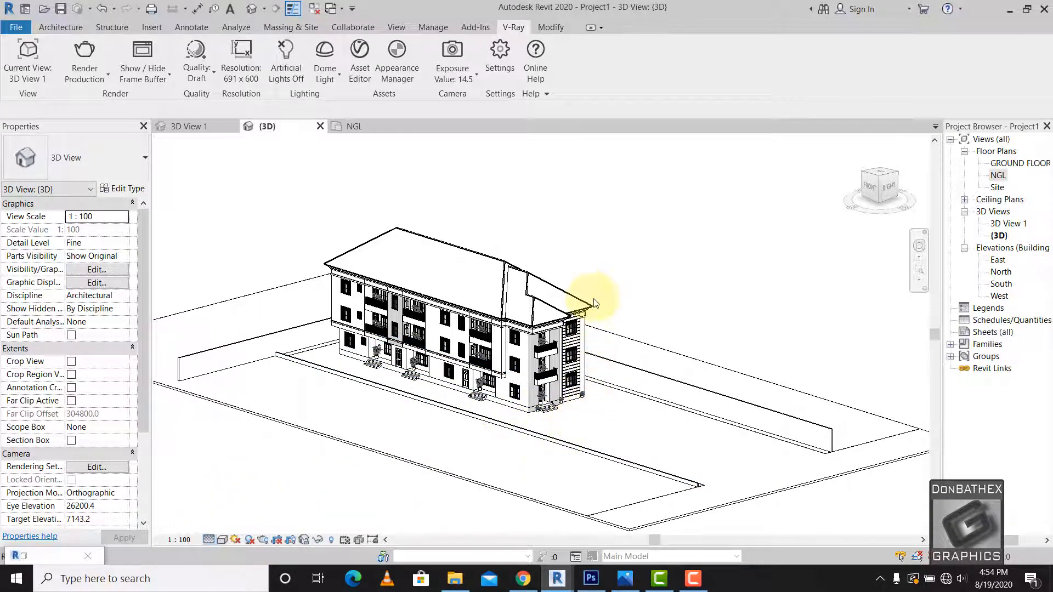
Start placing a component and choose the *USE TYPE CATALOGUE* type of Simes_Smooth_double emission_Wall mounted.
scroll(615, 330, up, 2)
scroll(553, 459, up, 2)
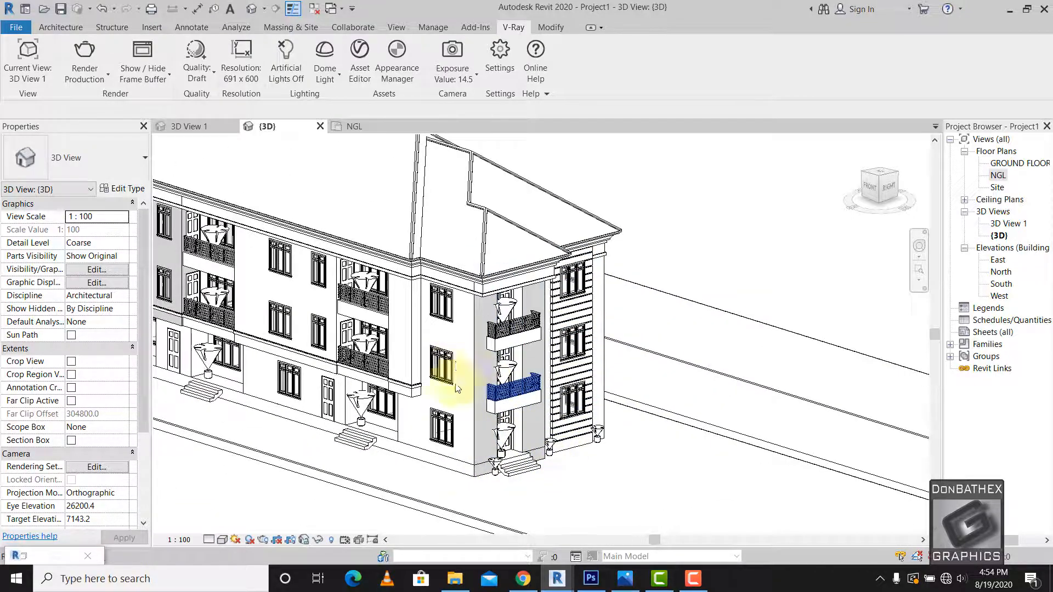
scroll(458, 352, up, 1)
scroll(458, 352, down, 2)
scroll(631, 318, down, 2)
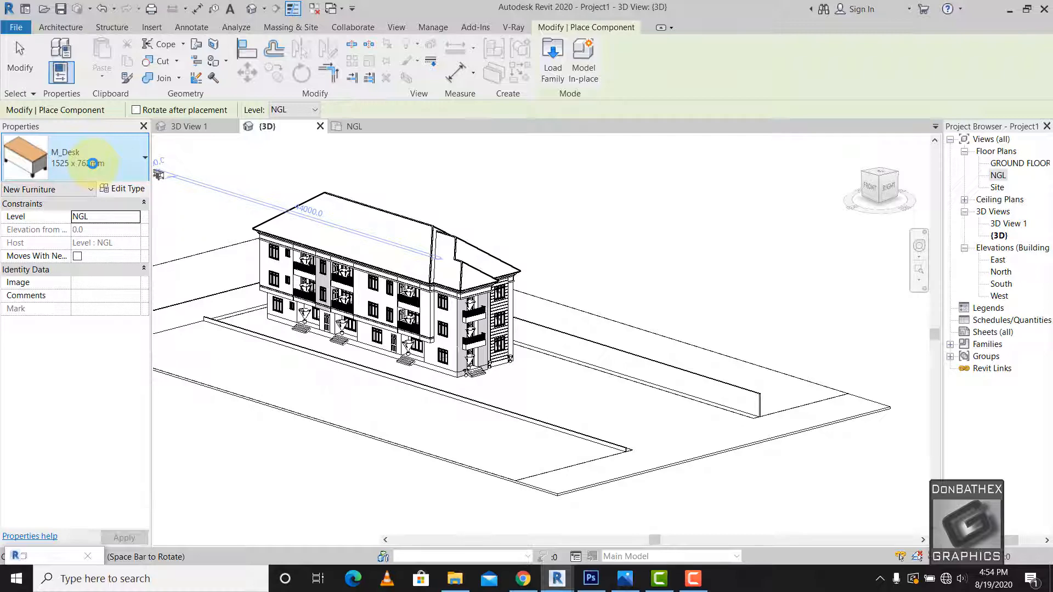
click(92, 163)
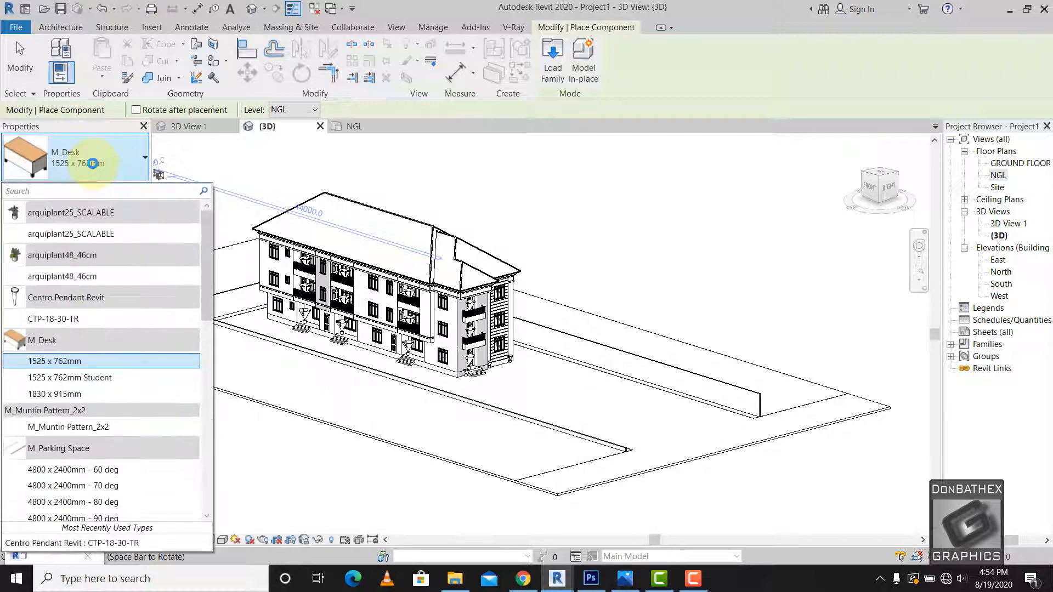
scroll(99, 373, down, 3)
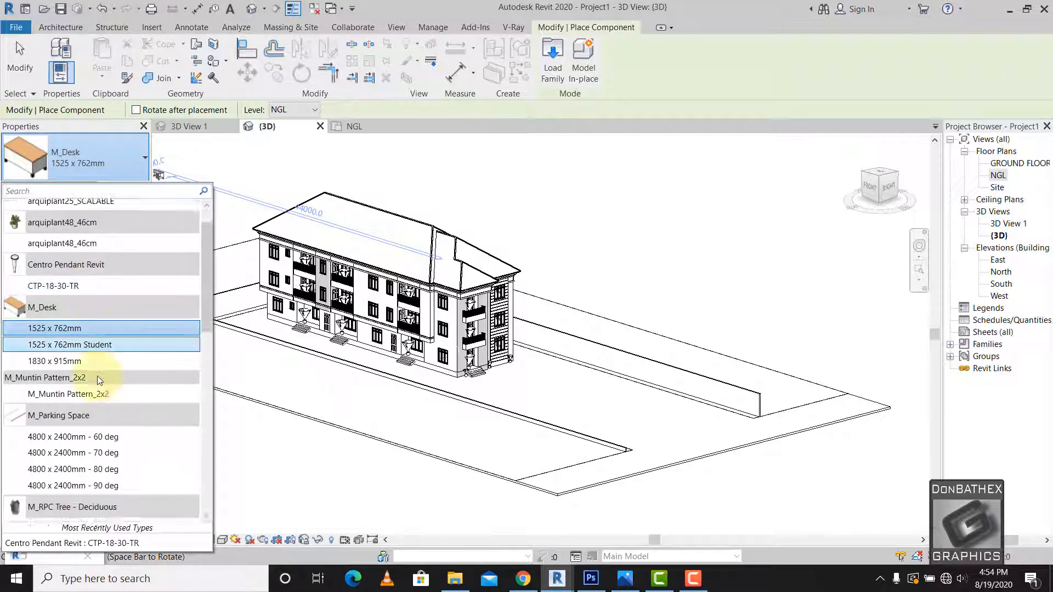
scroll(99, 378, down, 12)
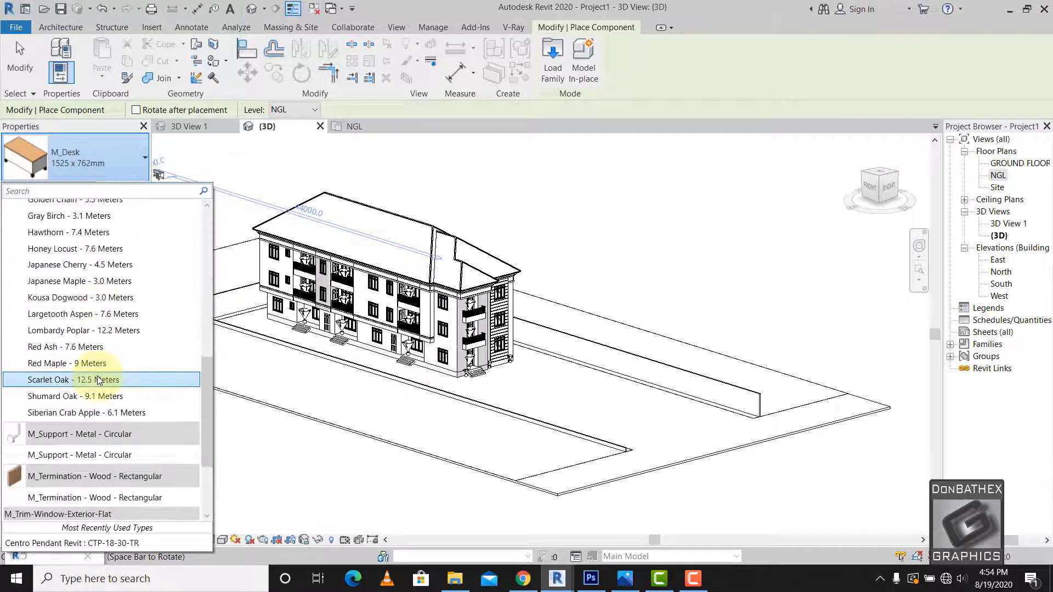
scroll(97, 379, down, 1)
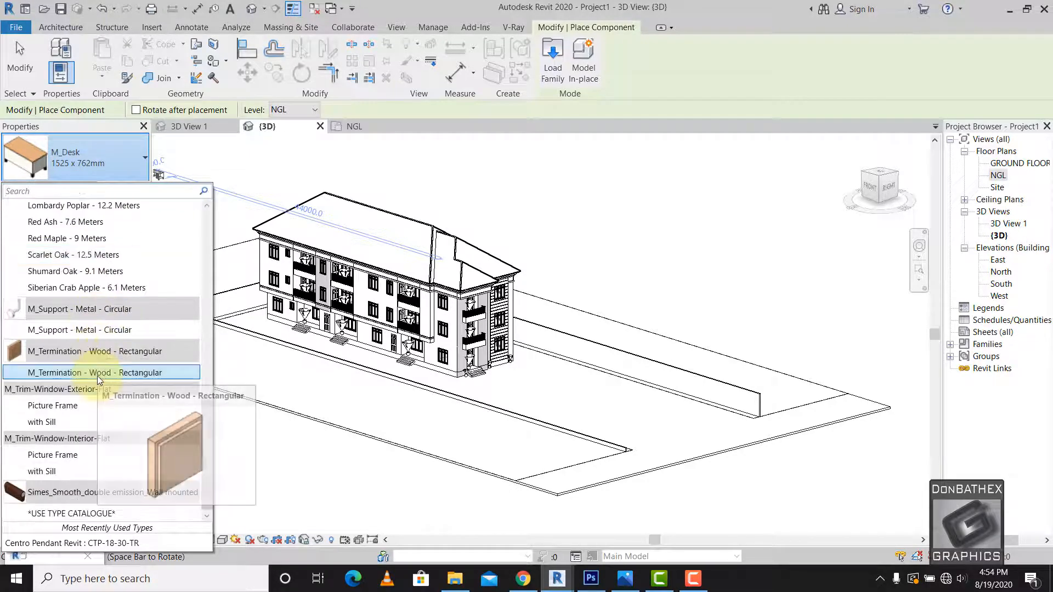
click(80, 514)
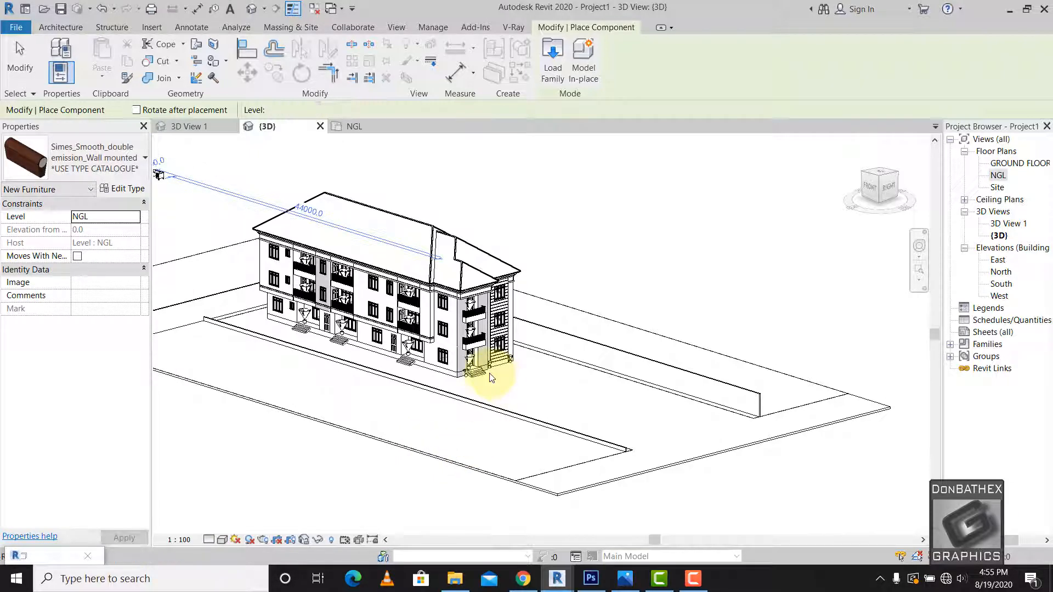
Place a wall-mounted light on the brick wall on each side of the ground-floor entrance at the building's end.
scroll(472, 365, up, 6)
scroll(431, 336, up, 2)
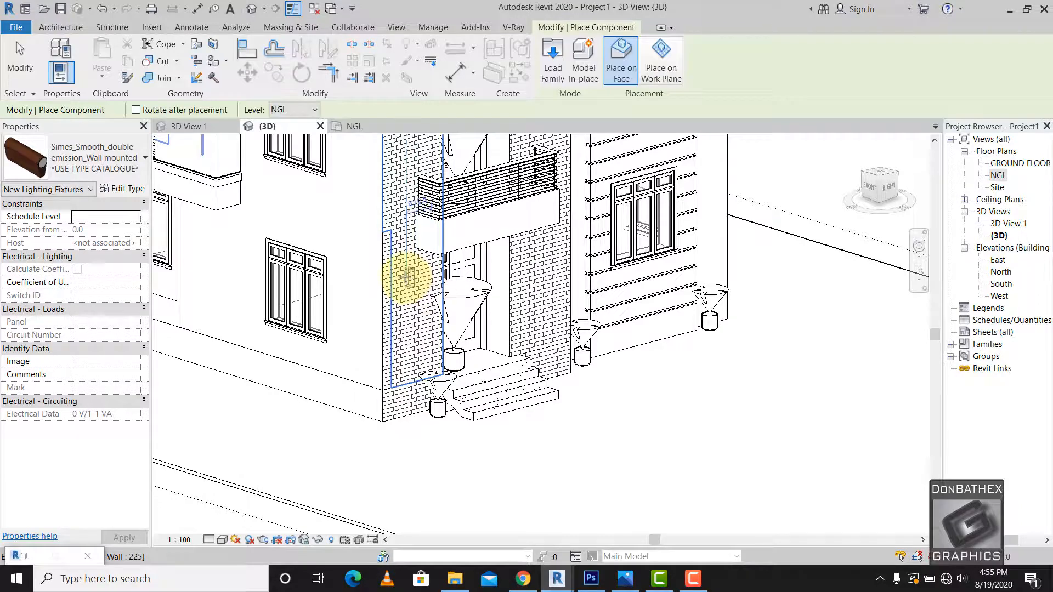
click(406, 277)
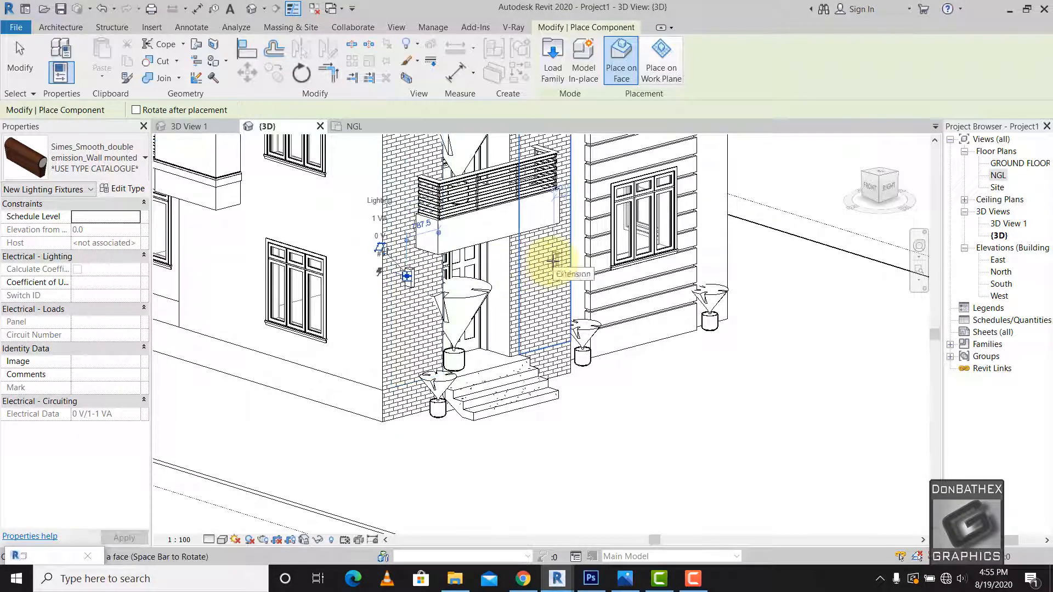
scroll(447, 362, down, 2)
scroll(430, 318, up, 2)
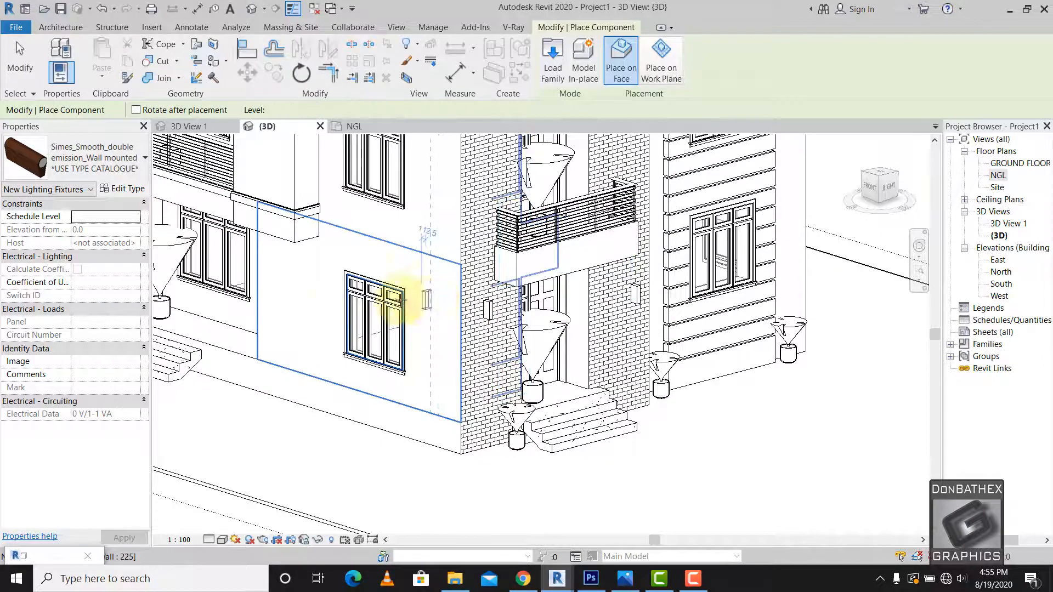
Place wall-mounted lights on the long ground-floor facade, one between the last window and the corner and one beside the nearest door.
click(430, 299)
scroll(287, 312, down, 2)
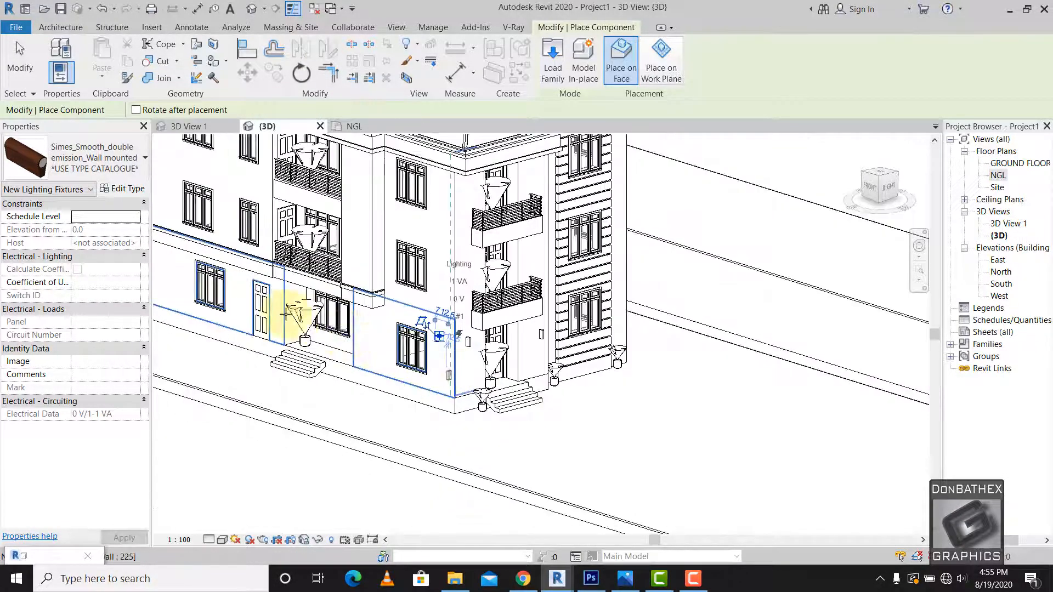
scroll(264, 301, up, 2)
scroll(221, 265, up, 1)
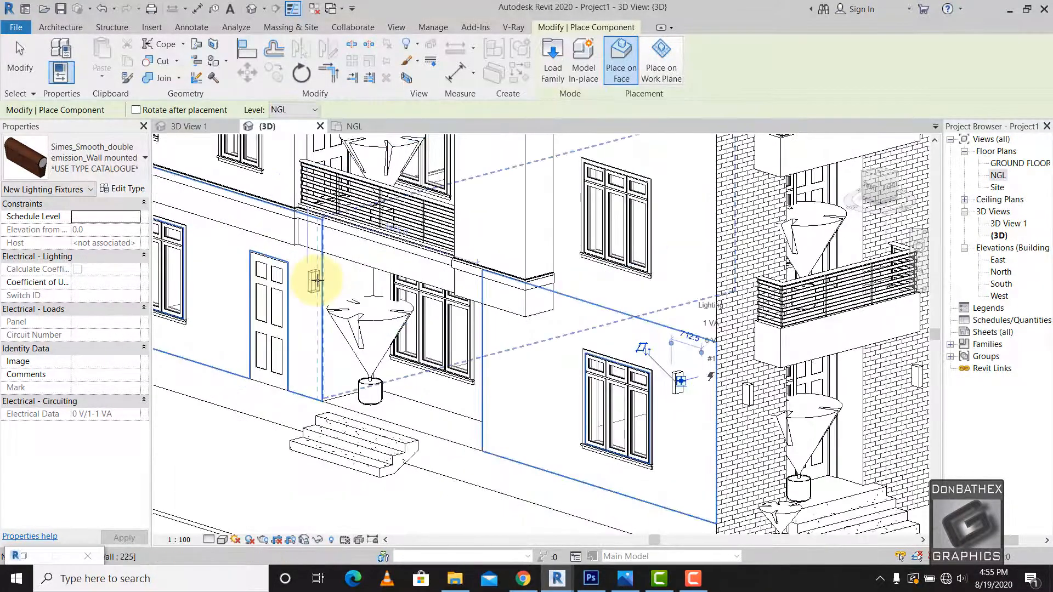
click(305, 282)
scroll(523, 377, down, 2)
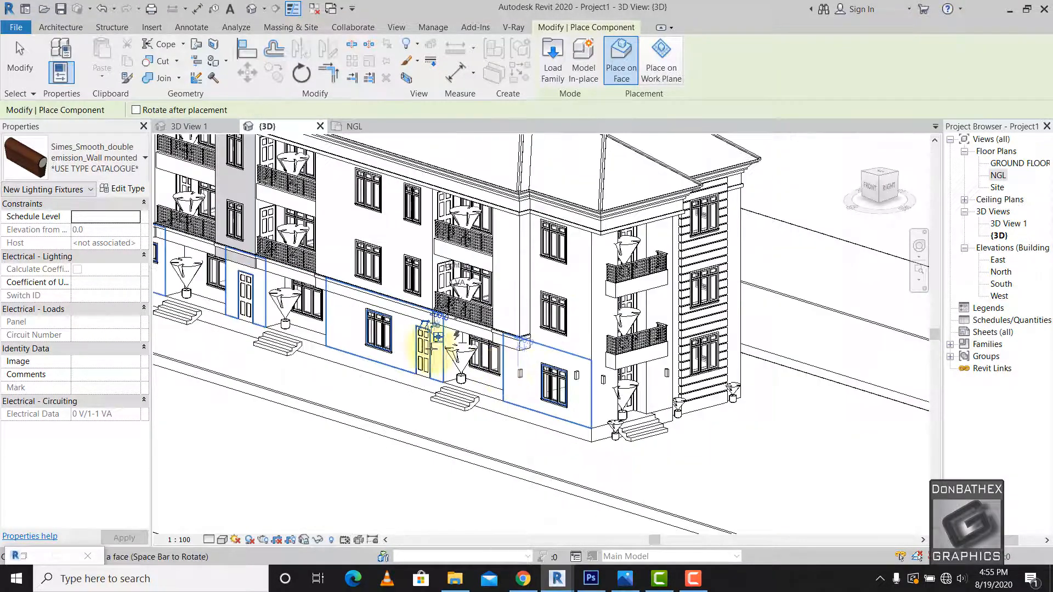
Place three more wall-mounted lights along the ground-floor facade: at the middle wall's far edge, beside the next door, and between the far-end windows.
scroll(241, 294, up, 1)
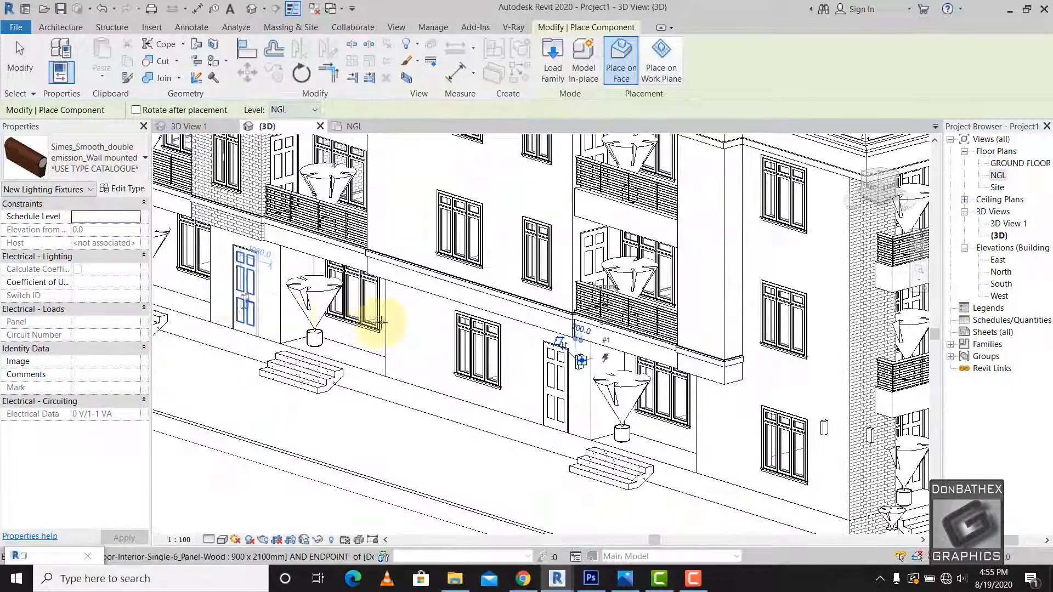
click(397, 312)
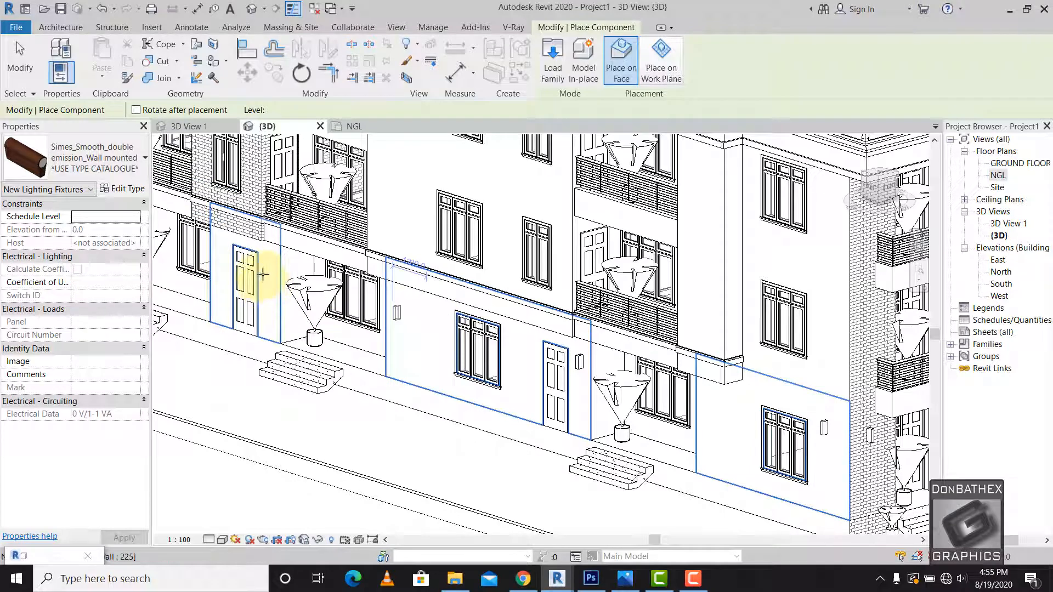
click(266, 271)
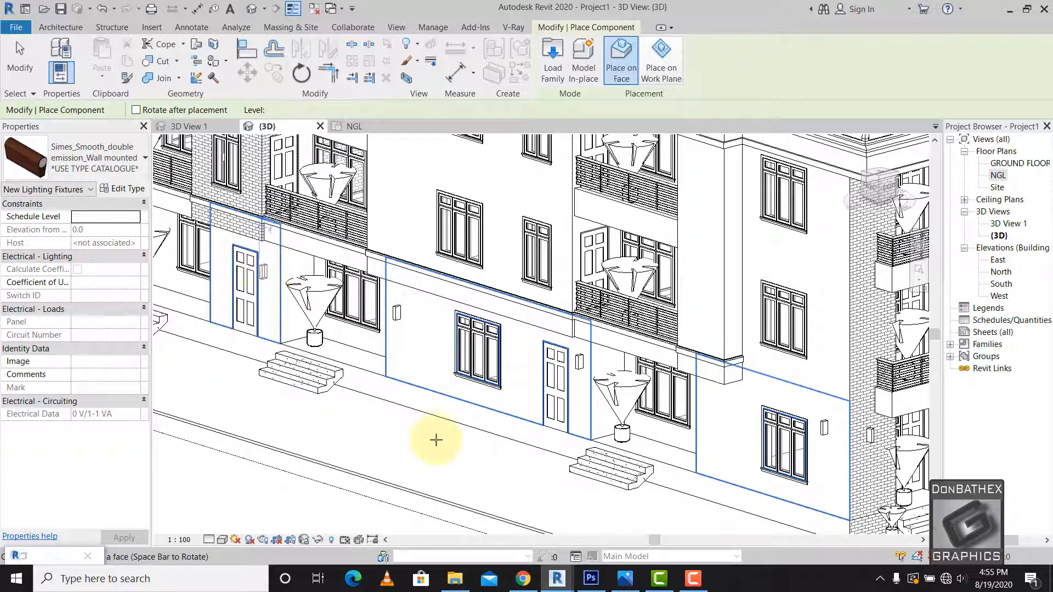
scroll(433, 439, down, 5)
scroll(247, 322, up, 5)
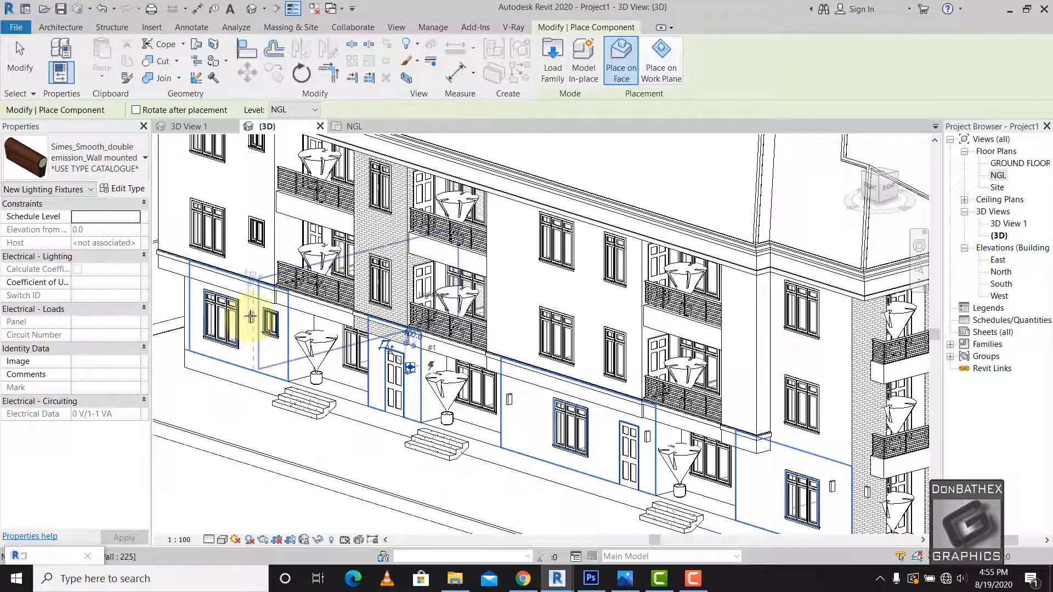
click(251, 317)
scroll(263, 383, down, 5)
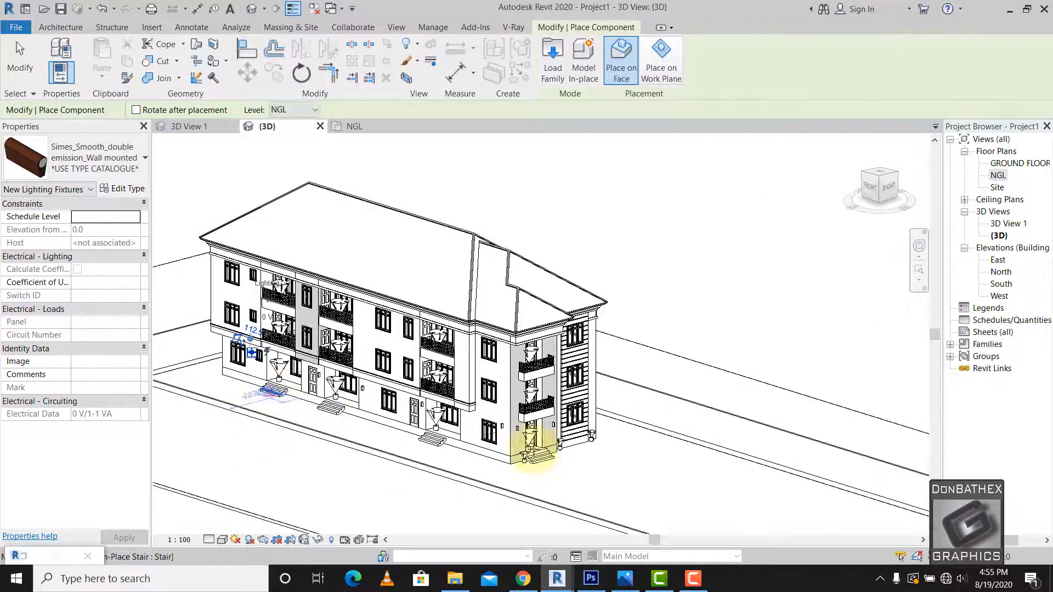
scroll(531, 449, up, 5)
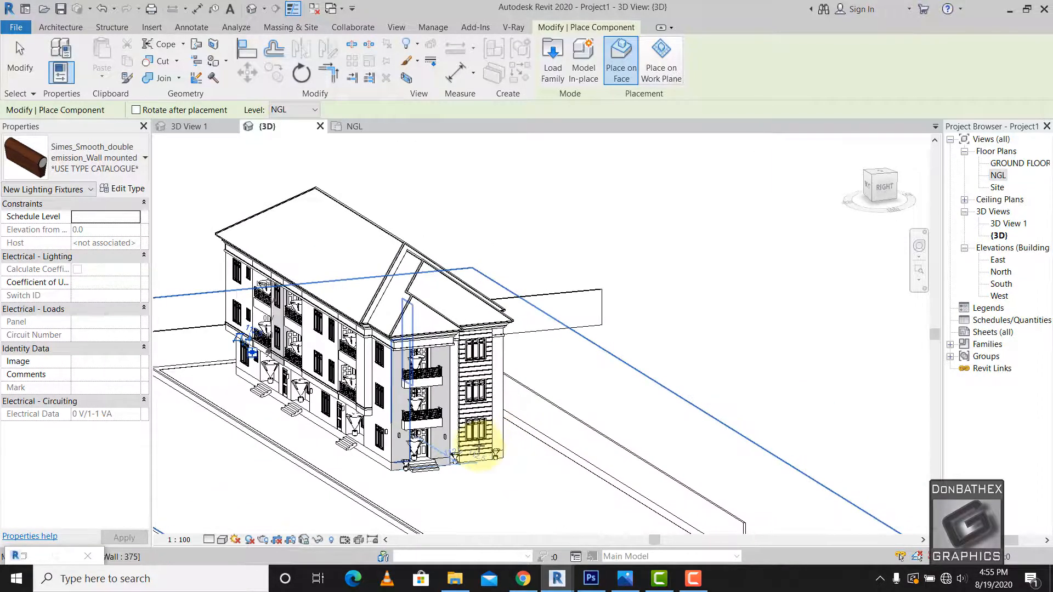
Place a wall-mounted light on the plain wall strip between the ground-floor end-facade window and the far corner, and finish placing.
scroll(521, 417, up, 2)
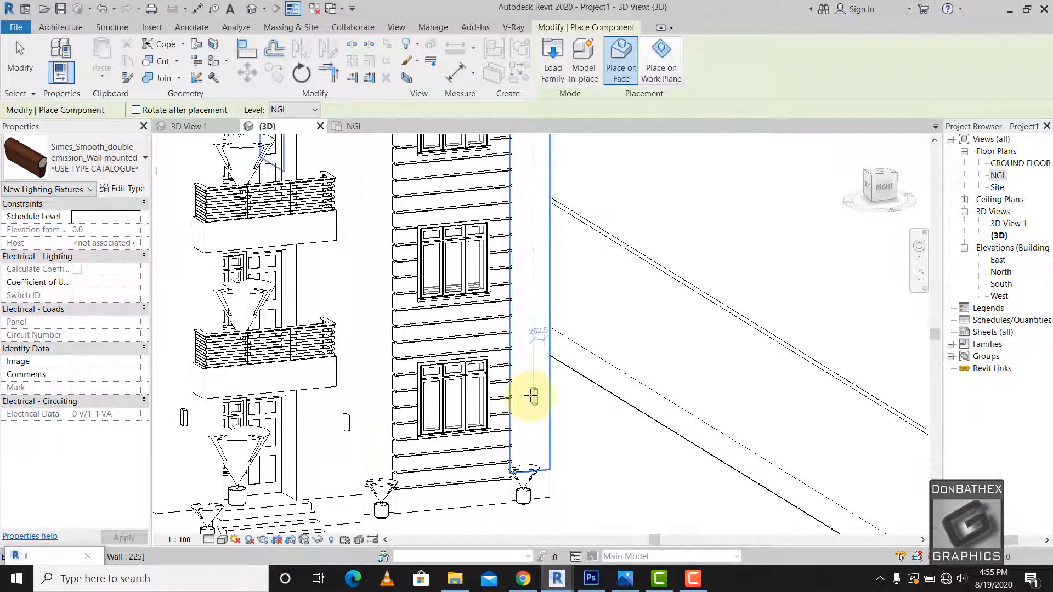
scroll(571, 487, down, 4)
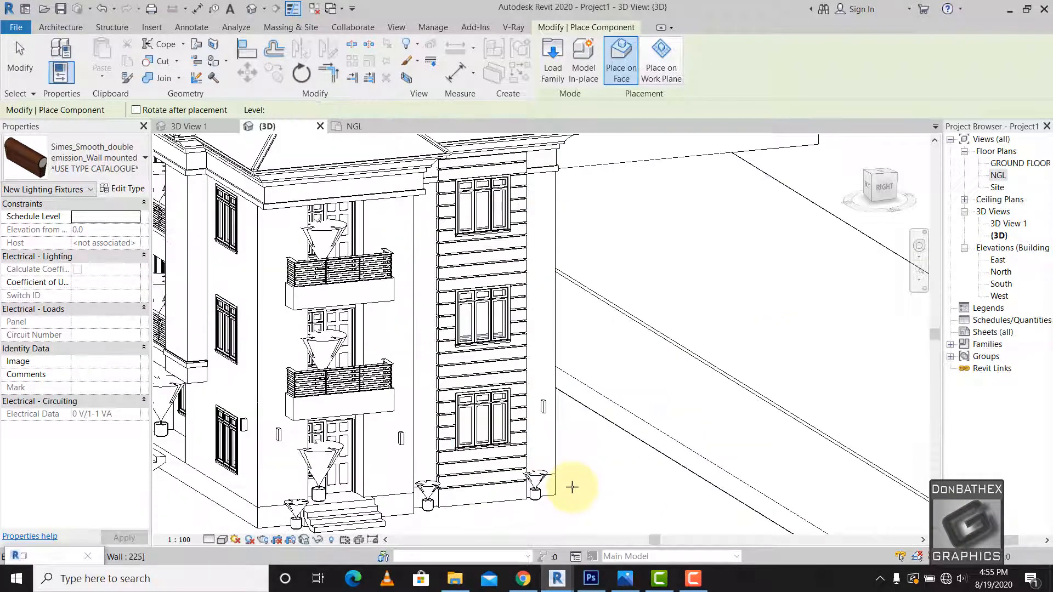
key(Escape)
scroll(386, 368, down, 3)
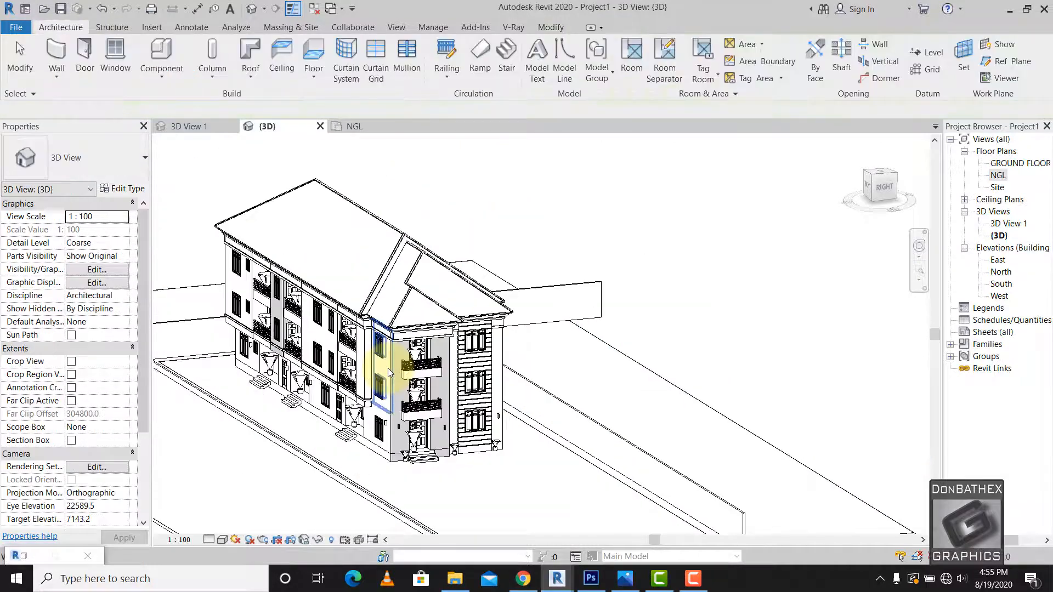
Hide the ground slabs and the selected perimeter wall around the building as elements in the 3D view.
shift+middle_drag(482, 423, 822, 512)
scroll(478, 288, up, 3)
scroll(601, 272, down, 2)
drag(835, 514, 665, 356)
right_click(666, 356)
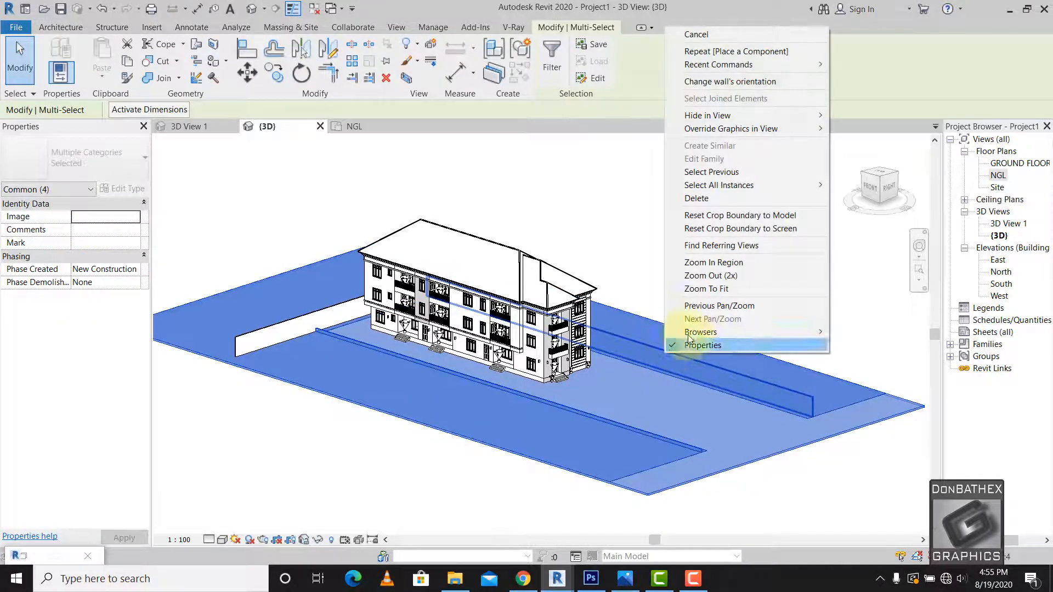
mouse_move(825, 116)
click(858, 115)
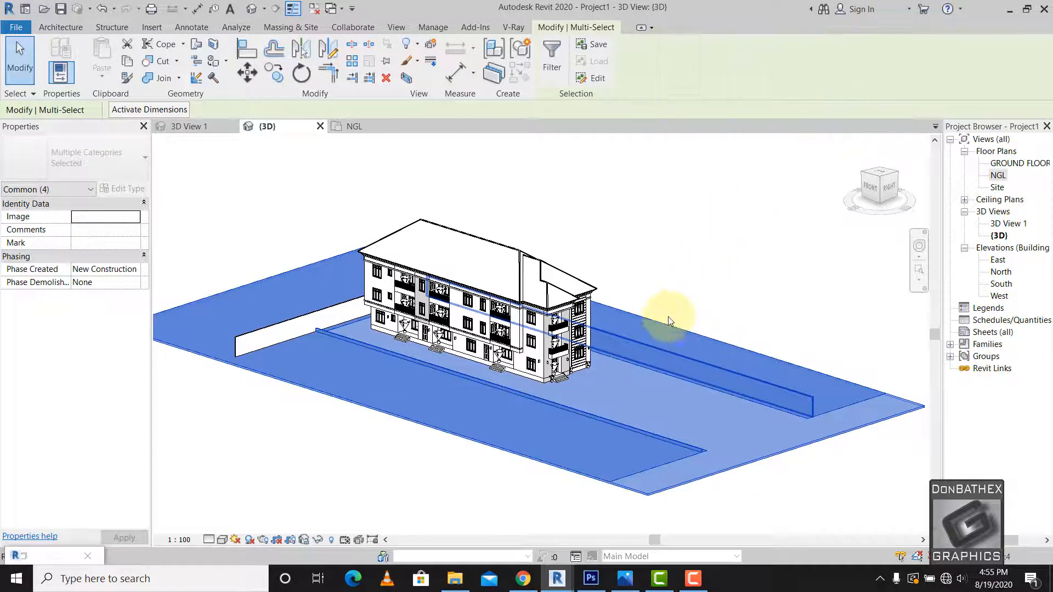
click(637, 431)
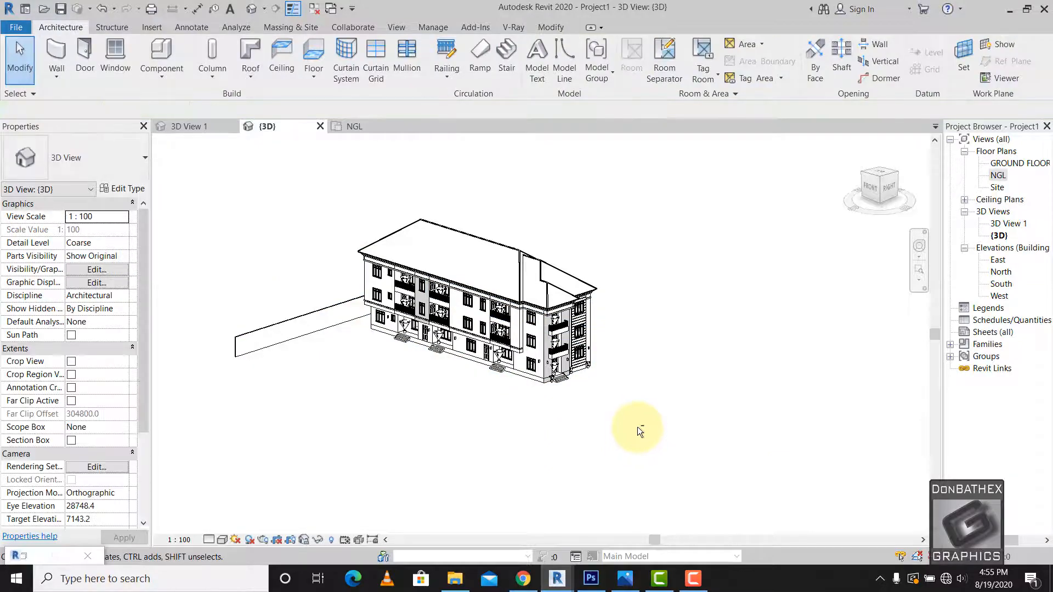
View the balconies from below and start placing a component with the Centro Pendant Revit type CTP-18-30-TR.
shift+middle_drag(637, 426, 633, 269)
scroll(565, 185, up, 2)
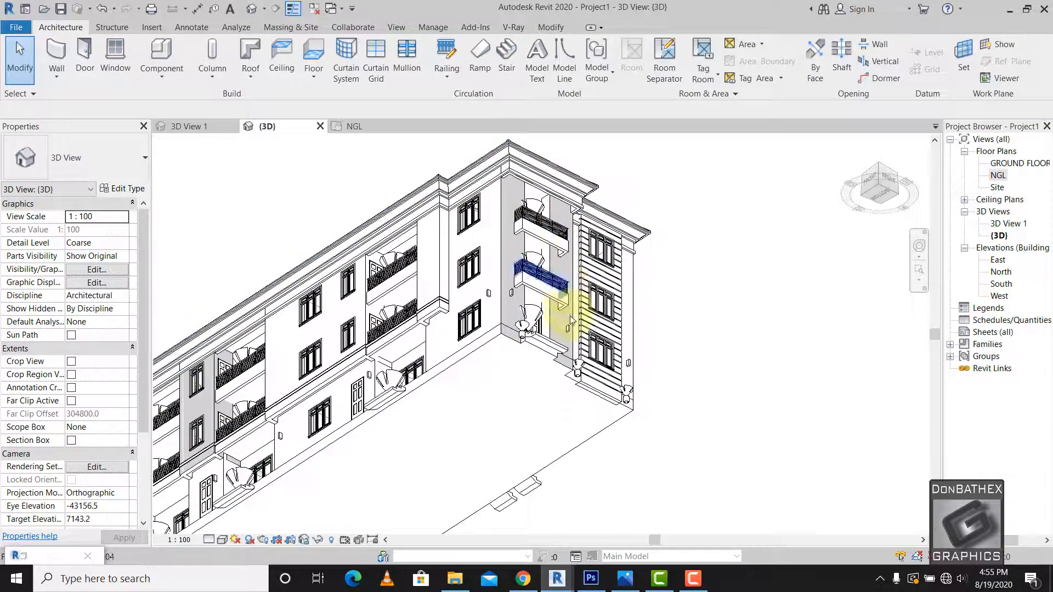
shift+middle_drag(665, 458, 713, 430)
scroll(647, 273, up, 2)
scroll(614, 295, up, 3)
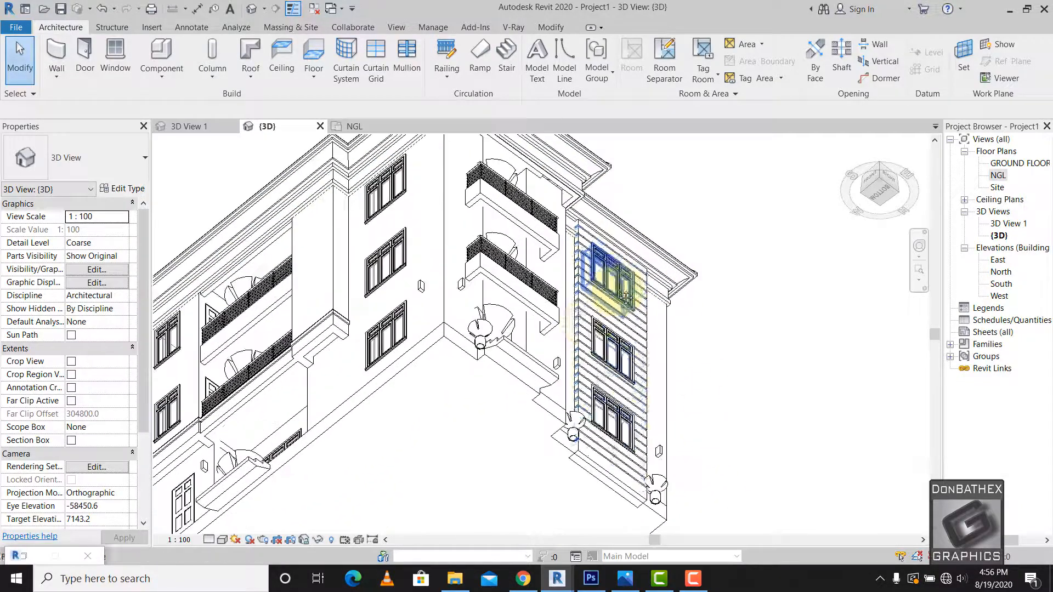
click(144, 52)
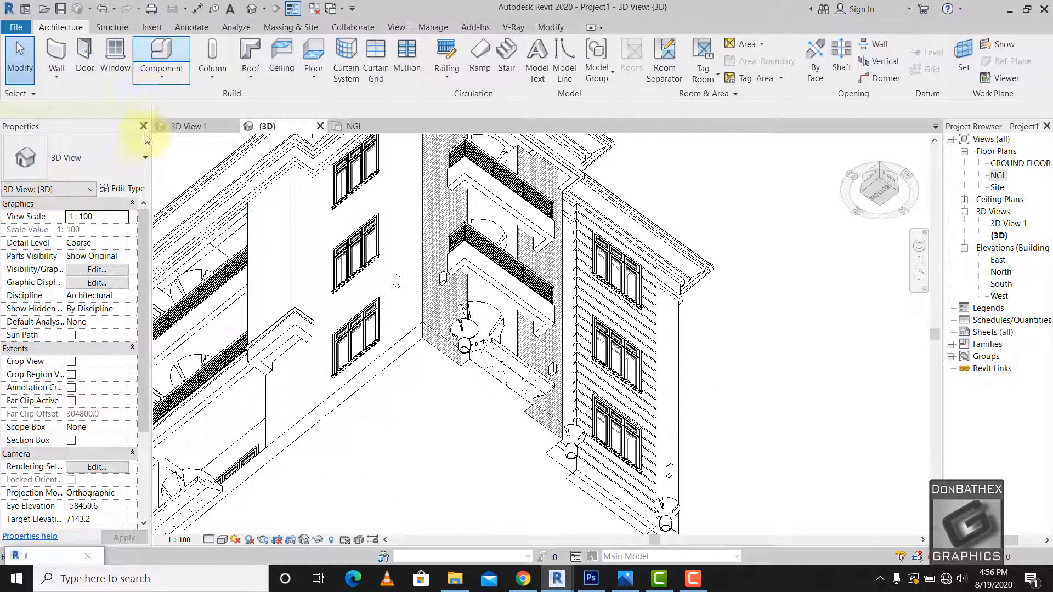
click(110, 171)
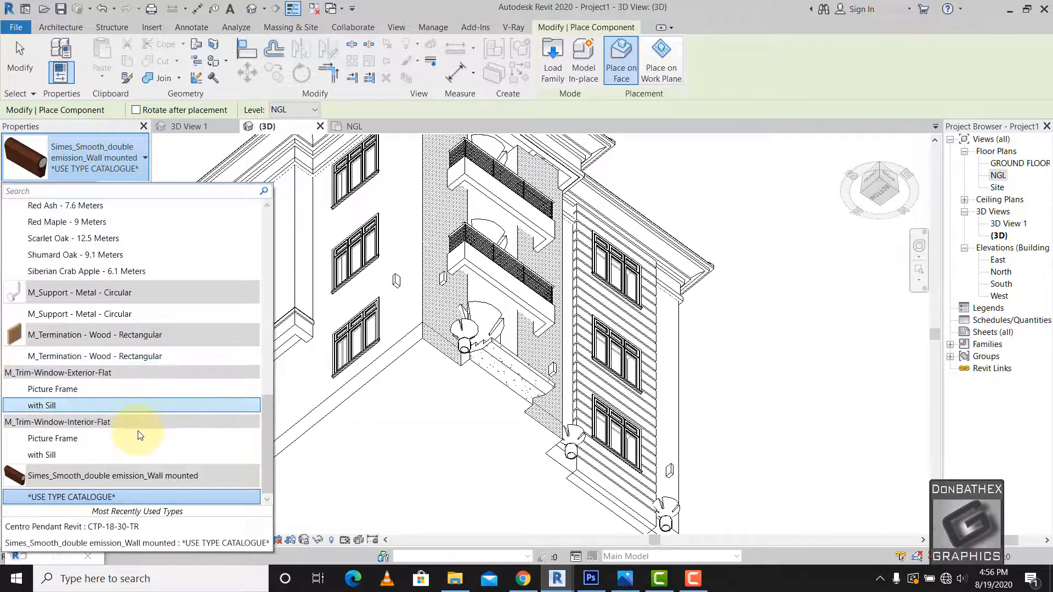
scroll(82, 468, up, 3)
scroll(84, 457, up, 12)
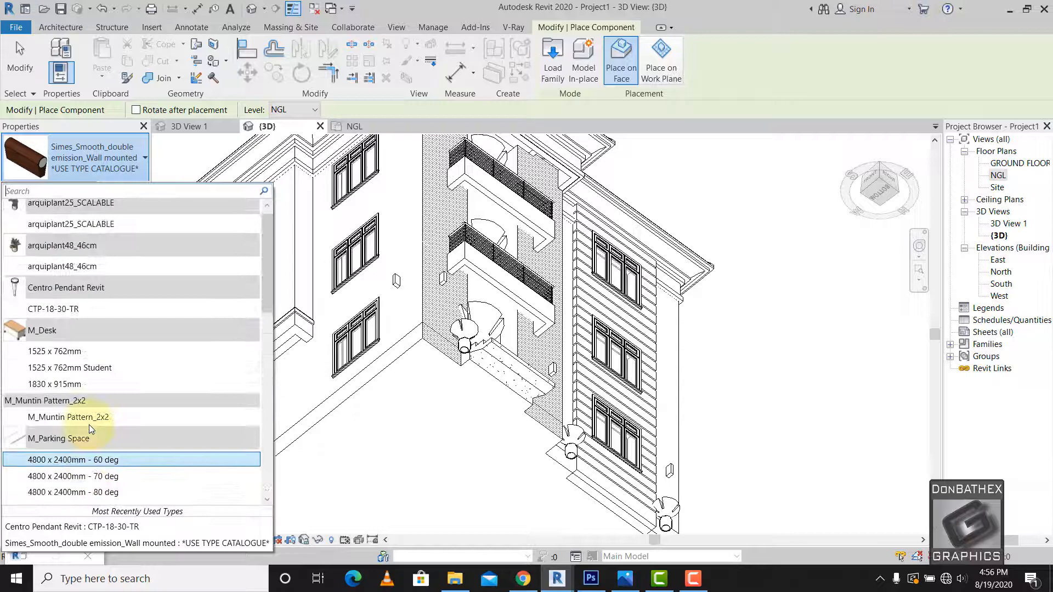
click(54, 308)
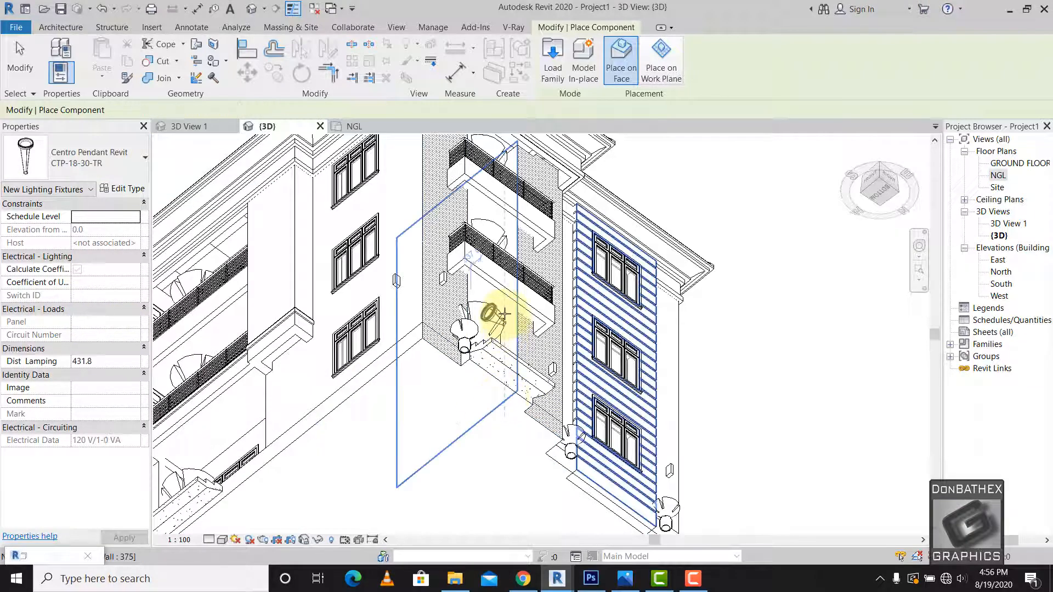
Place a pendant light above the end-facade entrance and above each of its two balconies, on the slab undersides and the top ceiling.
scroll(496, 316, up, 5)
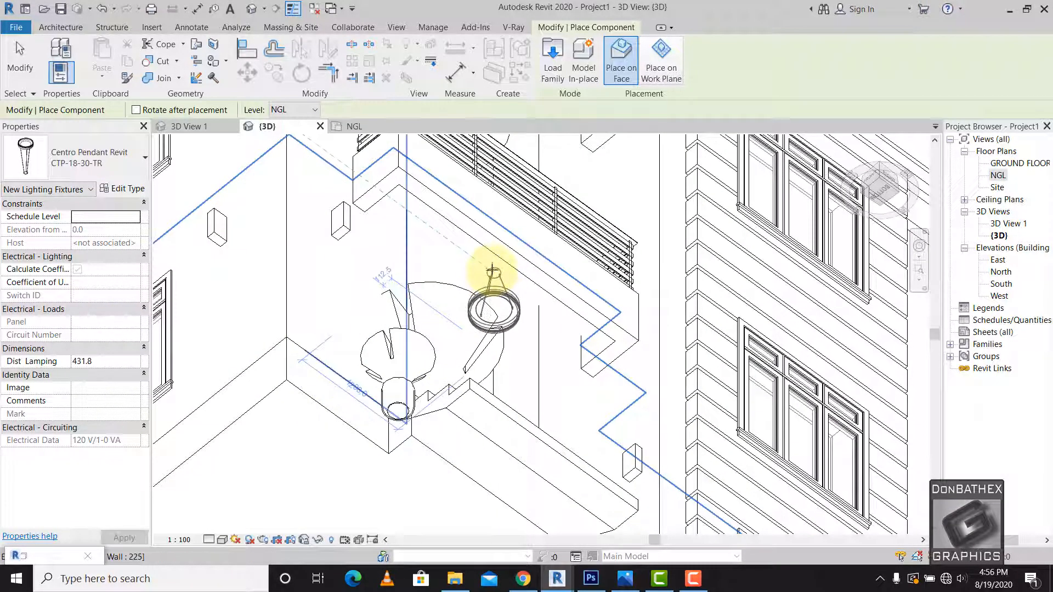
click(486, 267)
scroll(463, 484, down, 4)
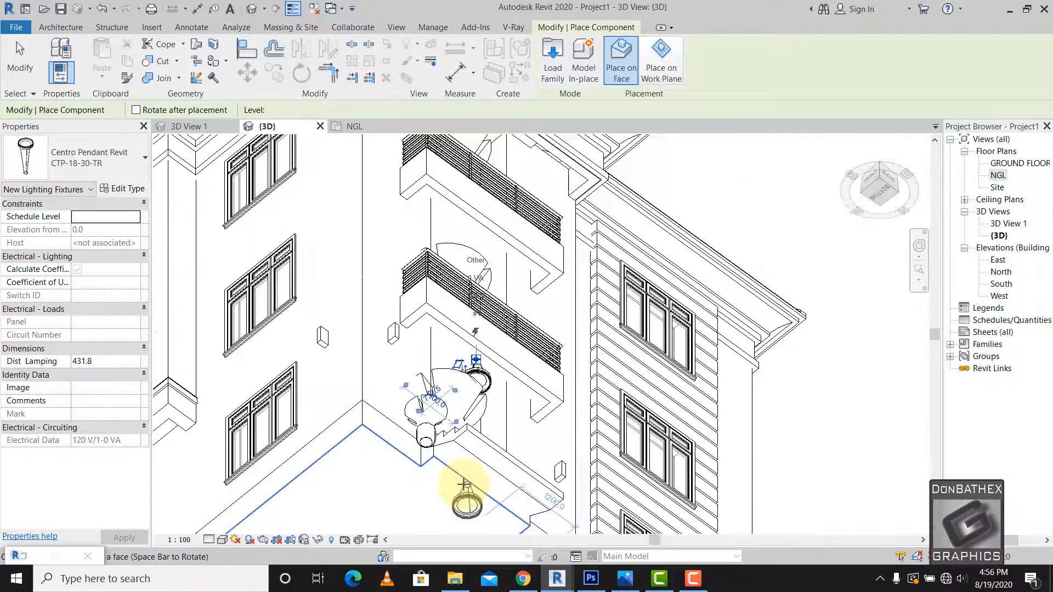
scroll(477, 296, up, 4)
scroll(479, 288, up, 3)
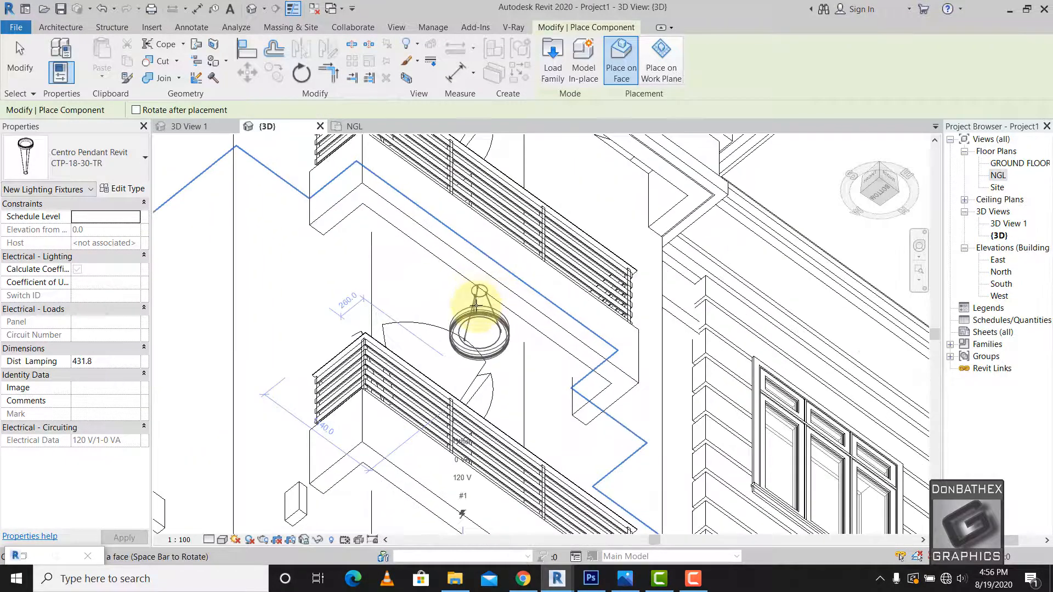
click(476, 306)
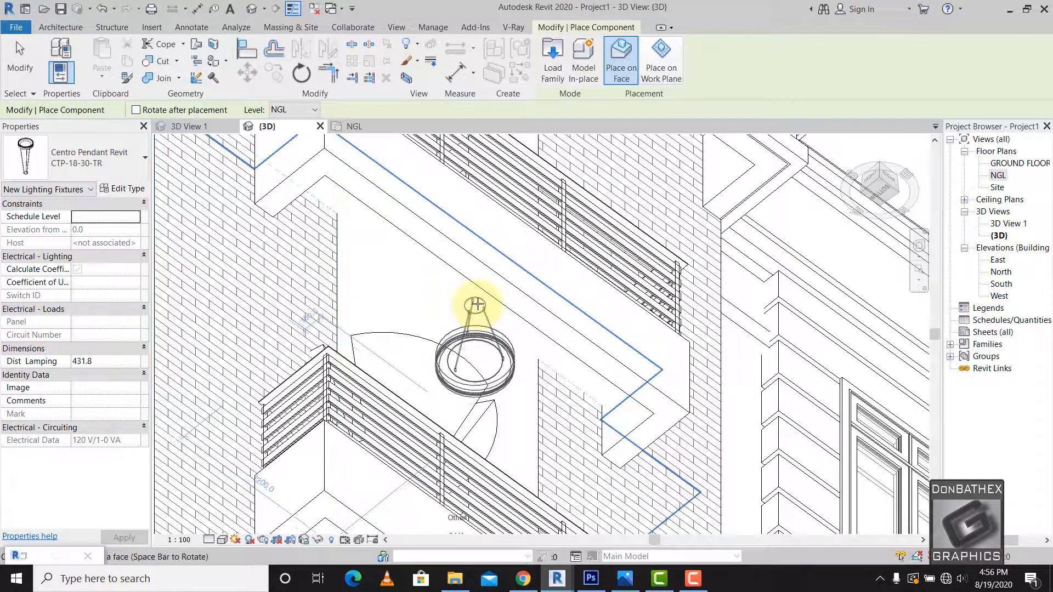
scroll(430, 475, down, 3)
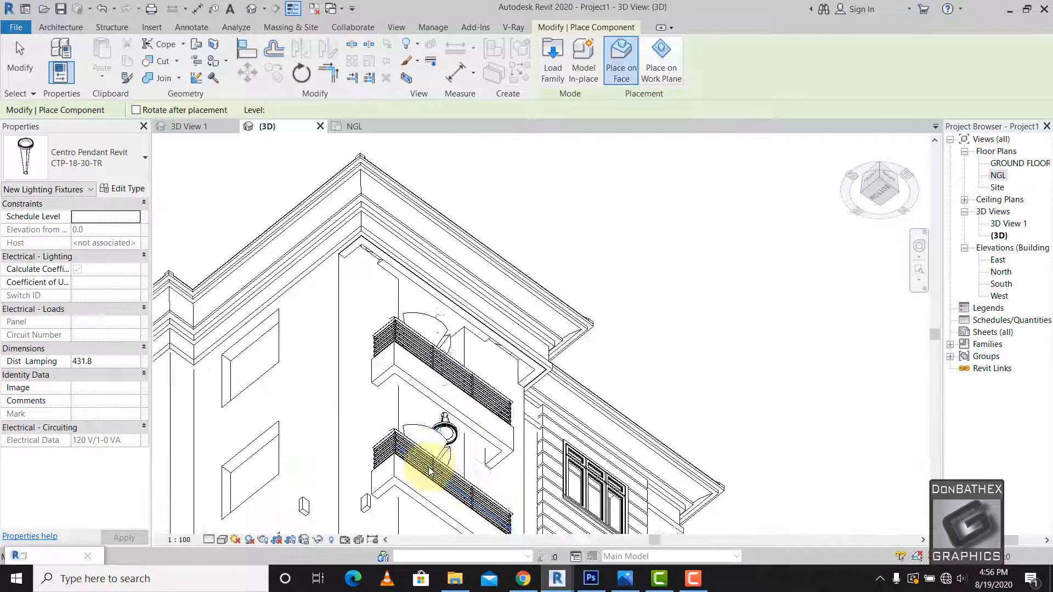
scroll(420, 324, up, 4)
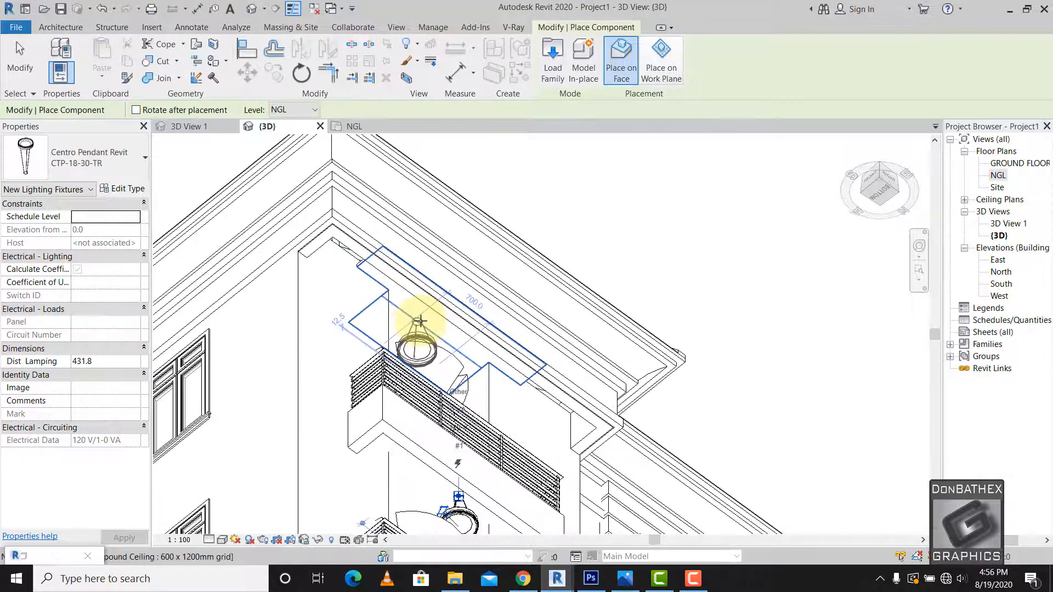
click(426, 317)
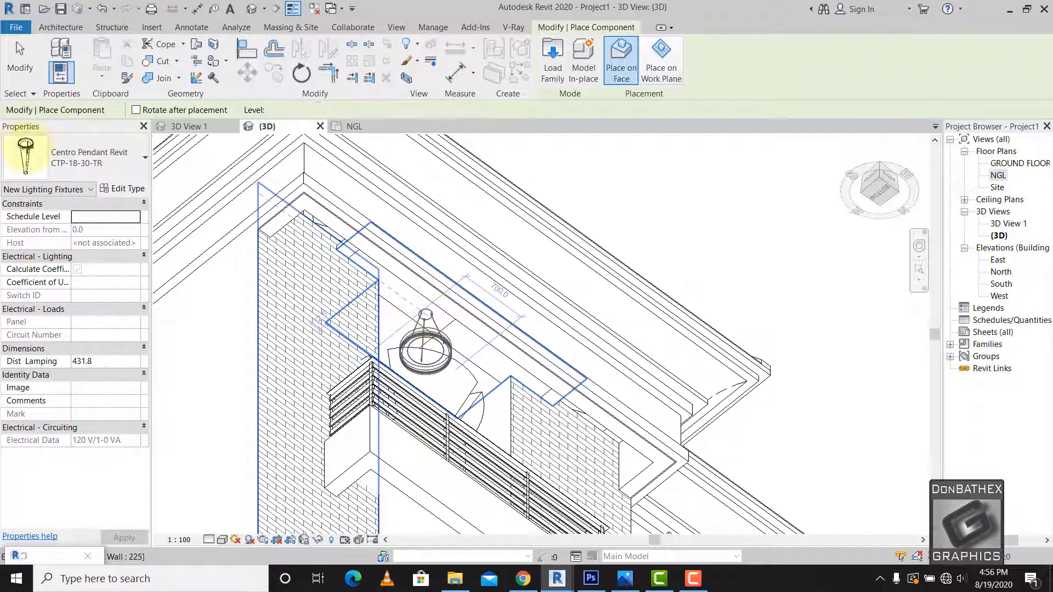
key(Escape)
scroll(420, 343, down, 2)
scroll(423, 347, down, 2)
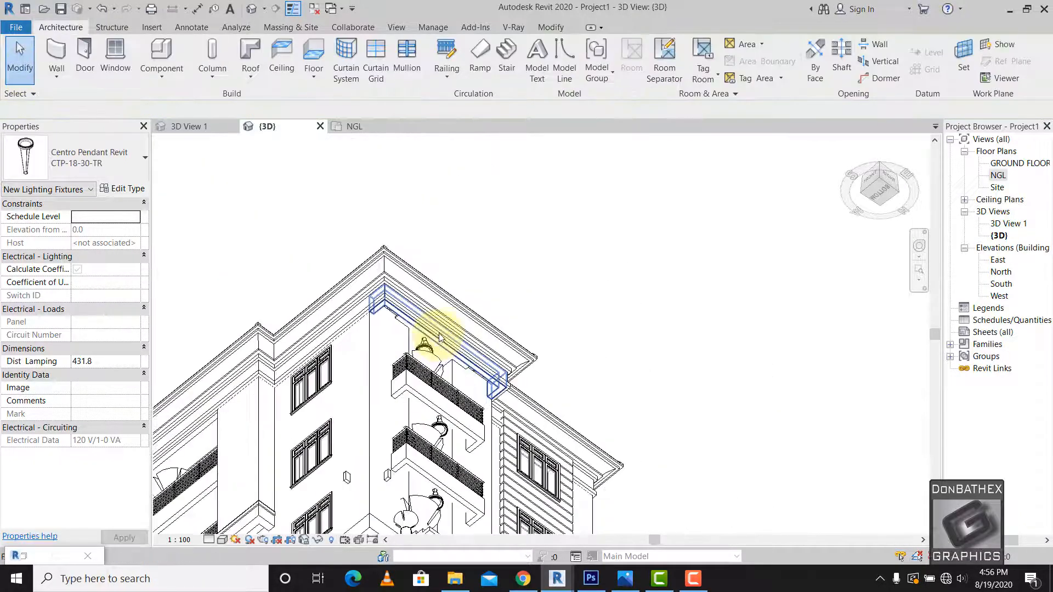
Return to an overview of the building from above and open the GROUND FLOOR ceiling plan.
scroll(448, 324, down, 3)
shift+middle_drag(542, 295, 512, 521)
scroll(490, 351, down, 1)
scroll(487, 277, down, 2)
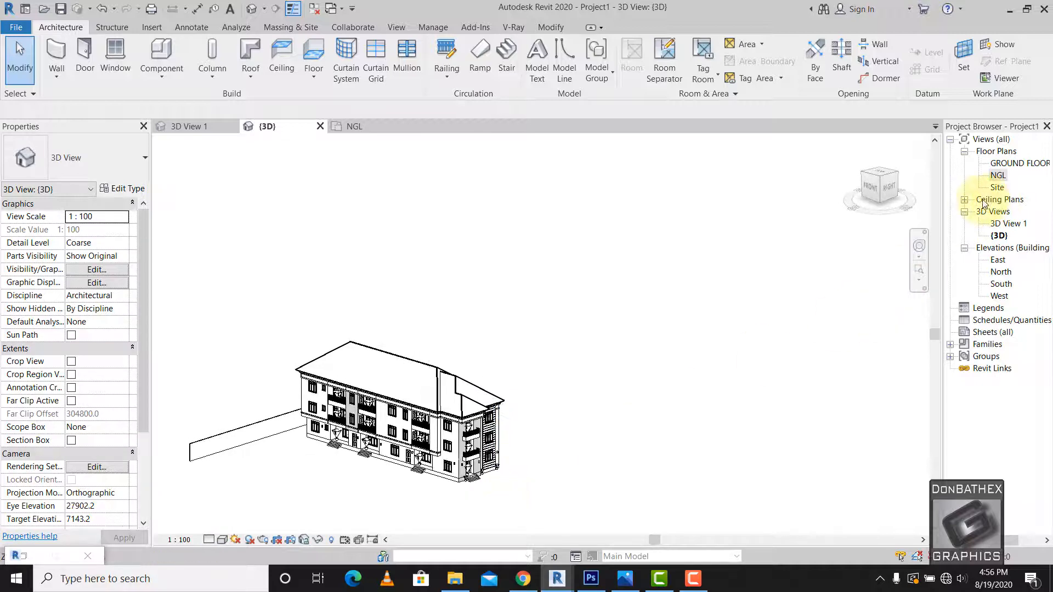
click(965, 204)
double_click(1006, 211)
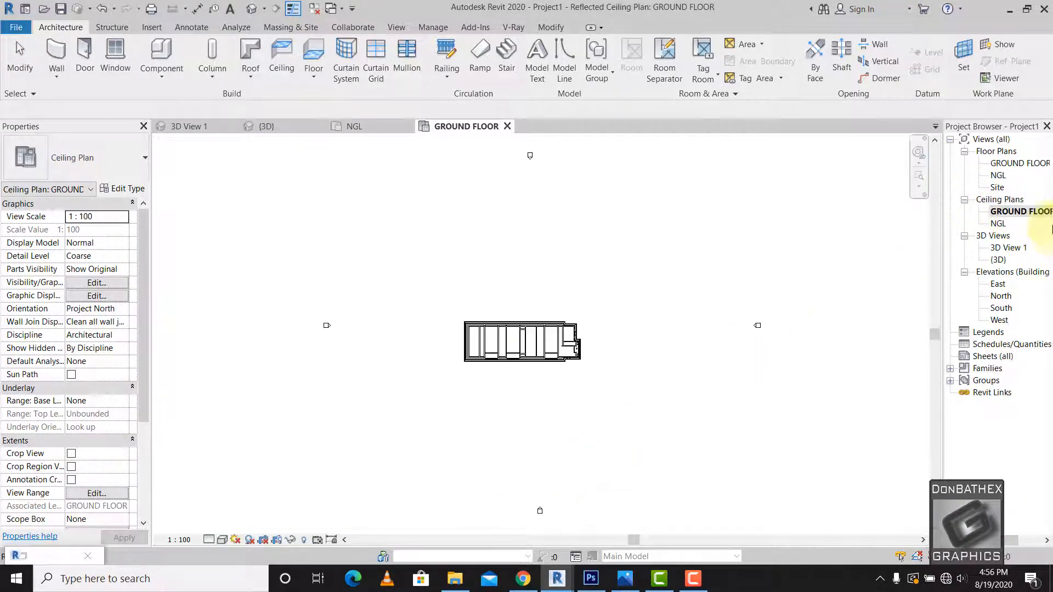
Nudge the lowest pendant light outward and down in plan toward the middle of the end-facade balcony.
scroll(583, 376, up, 10)
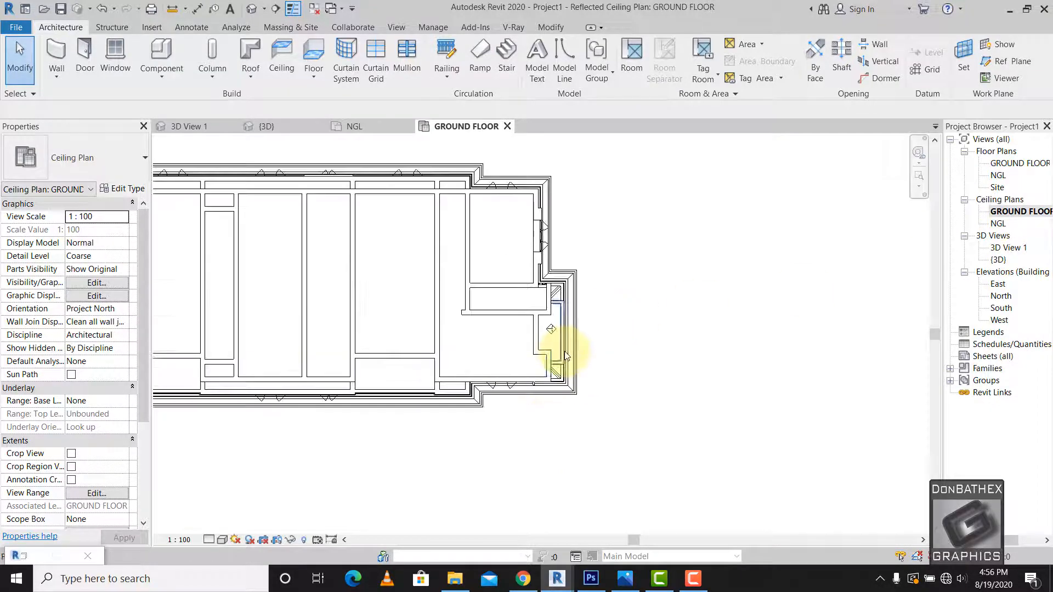
click(539, 307)
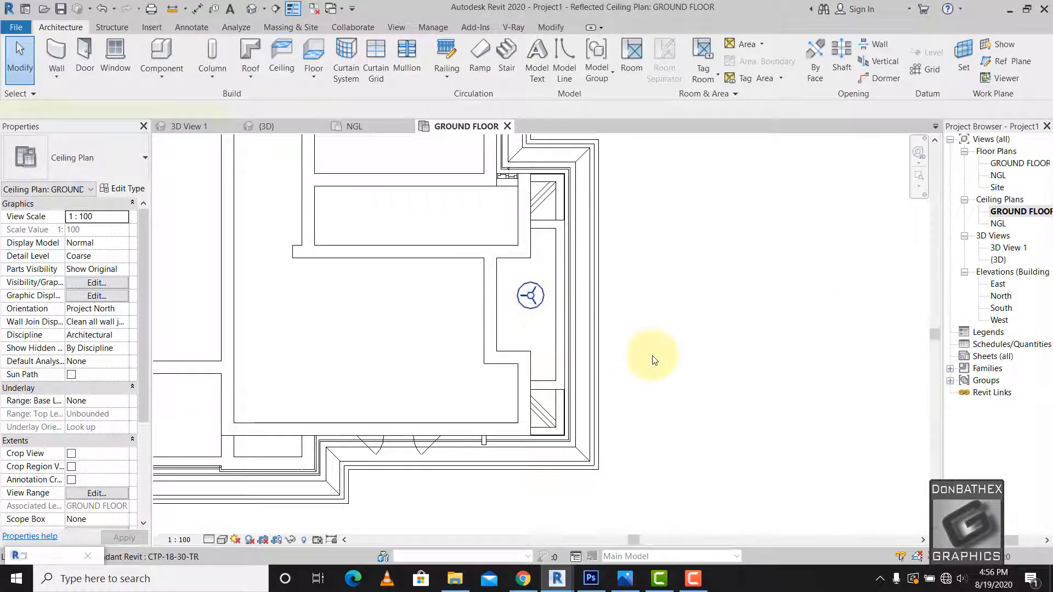
key(Down)
key(Down)
key(Down)
key(Down)
key(Down)
key(Down)
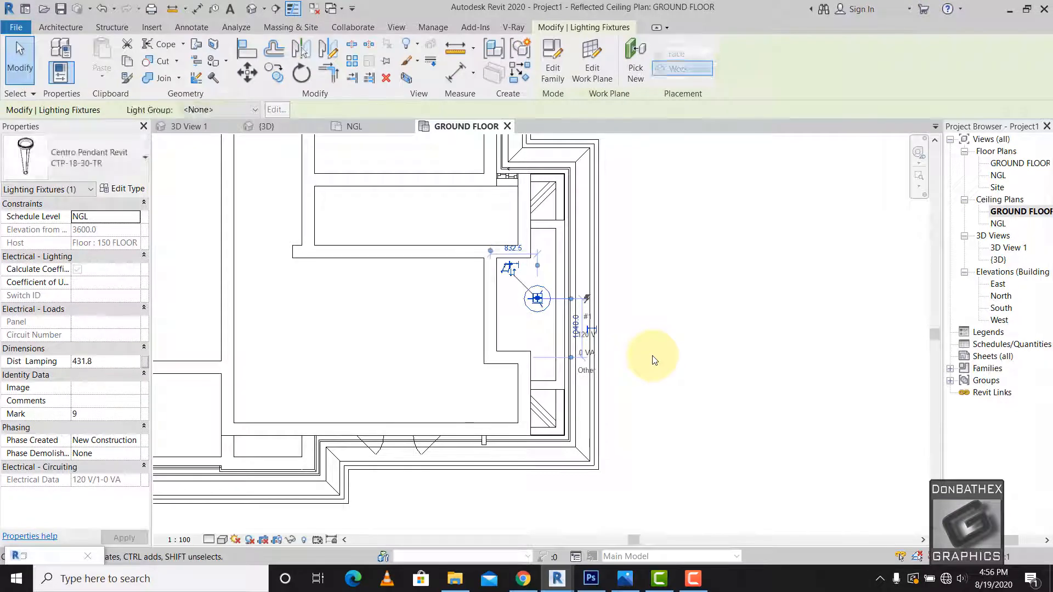
click(688, 356)
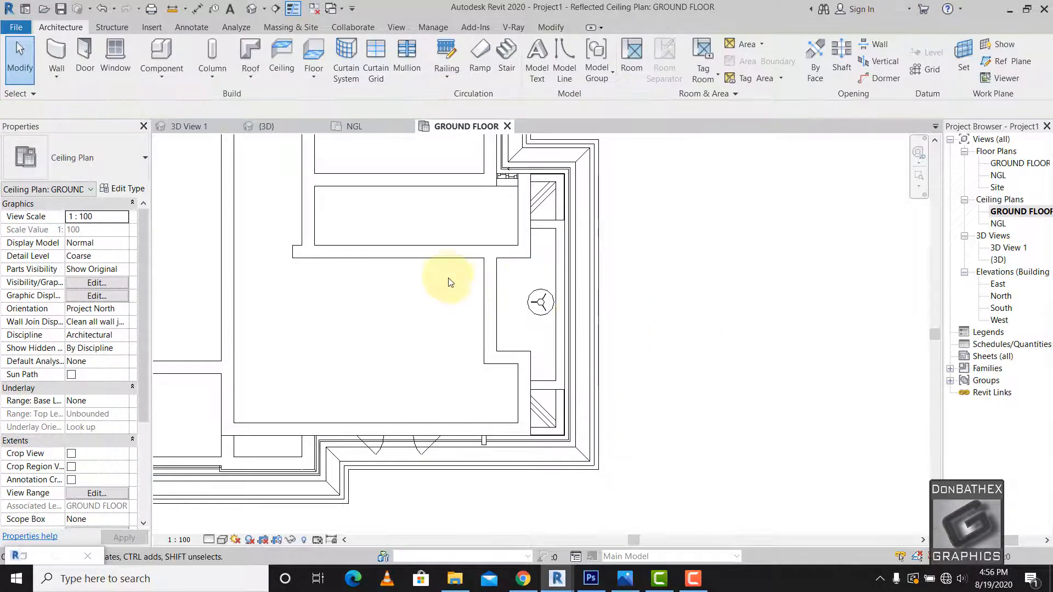
Nudge the middle and top pendant lights in plan so they line up with the lowest one.
drag(444, 274, 707, 299)
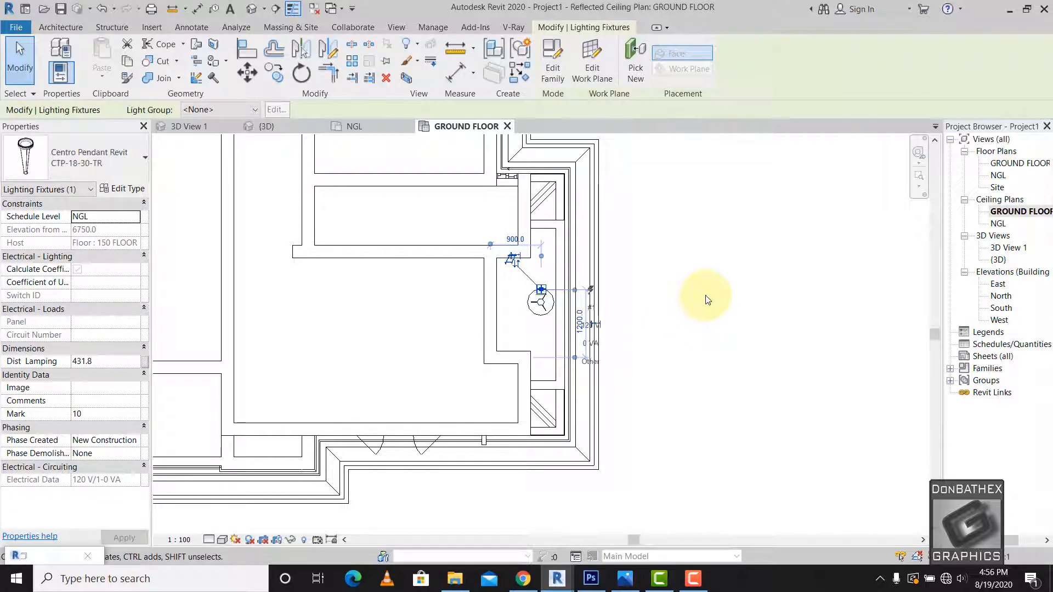
click(706, 297)
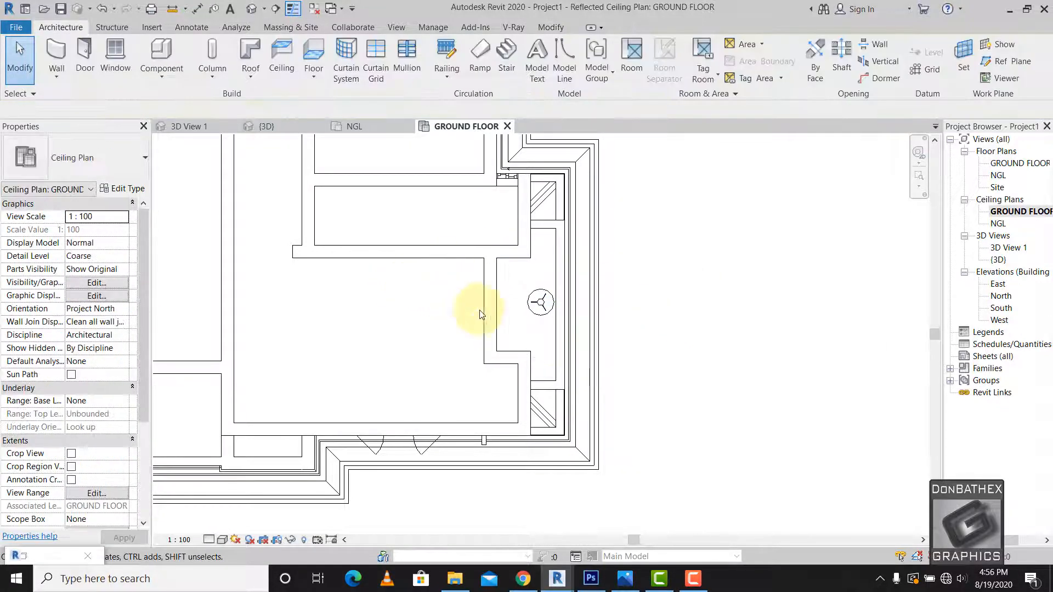
drag(454, 296, 585, 345)
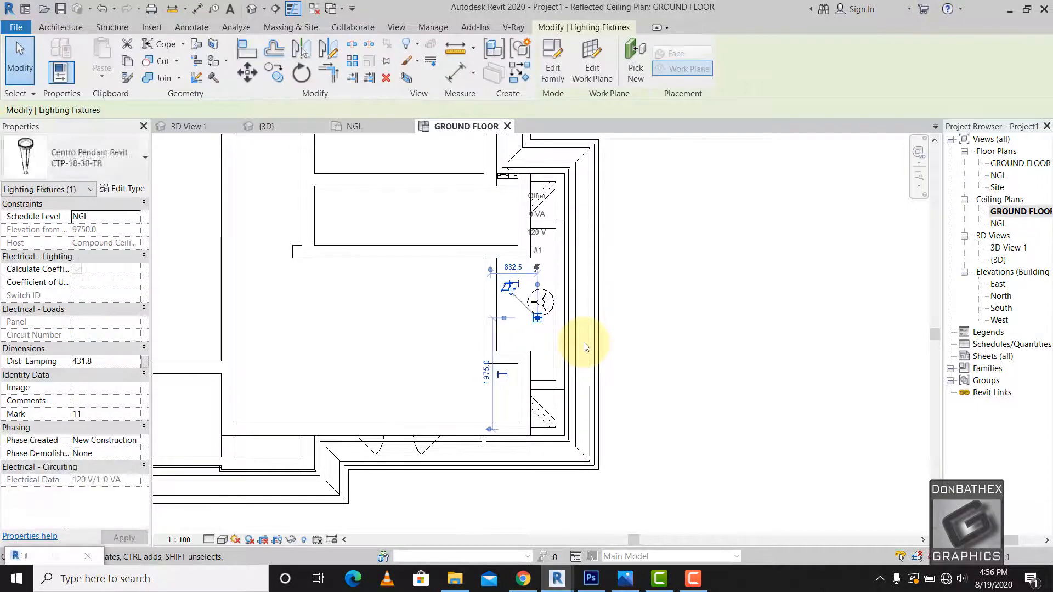
key(Up)
key(Up)
key(Up)
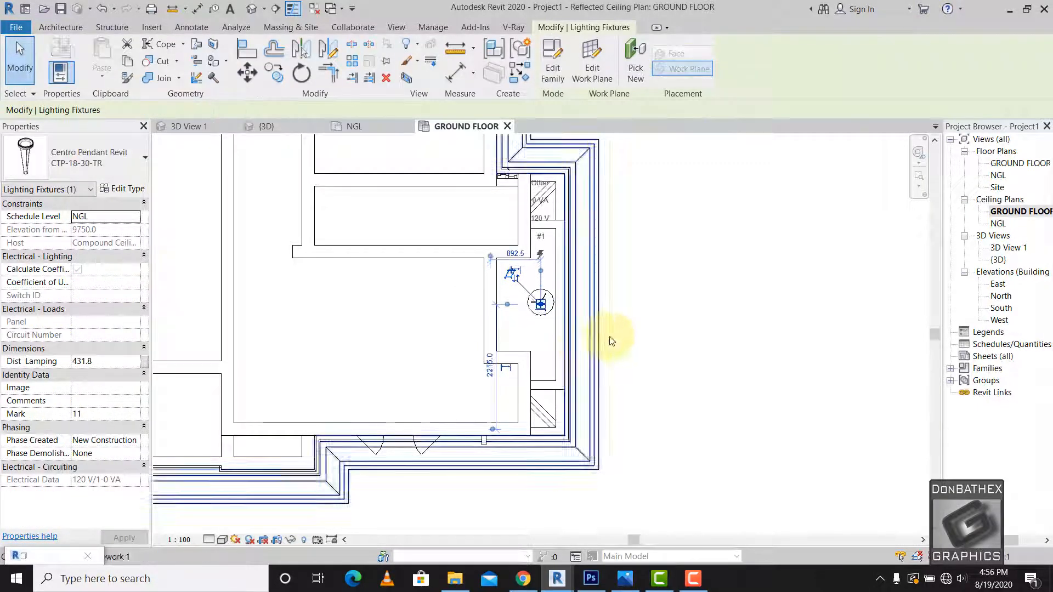
click(667, 320)
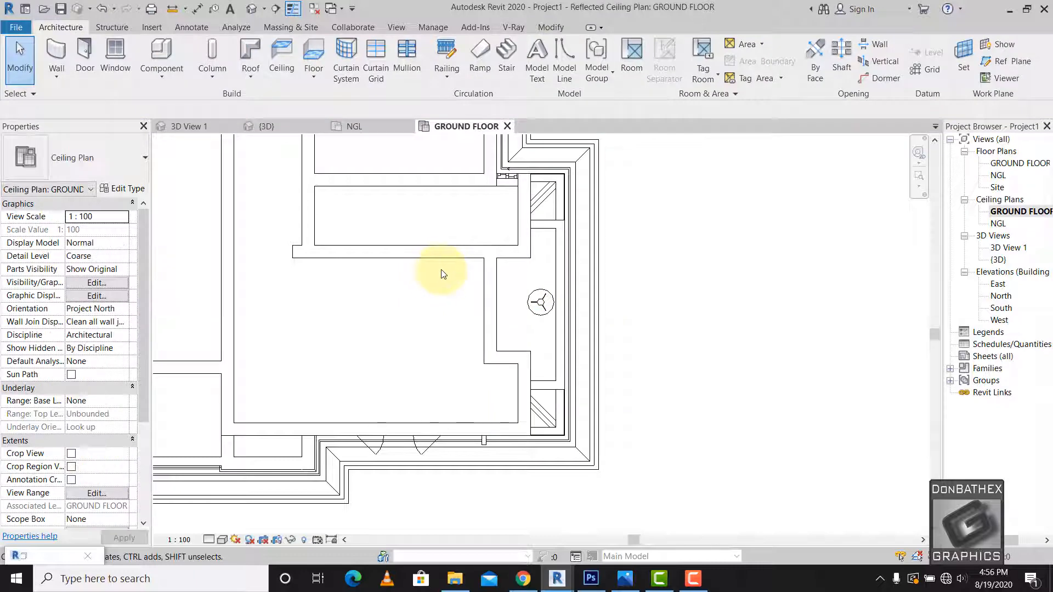
Copy the three stacked end-facade pendant lights into each of the three front balcony bays, using multiple copies with Constrain off.
drag(442, 270, 607, 332)
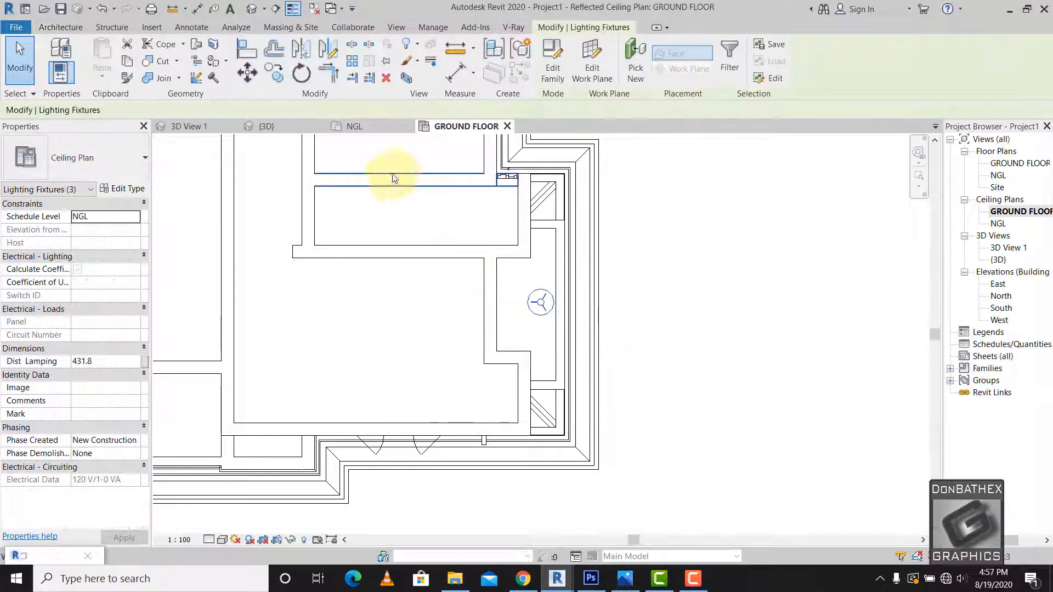
click(275, 74)
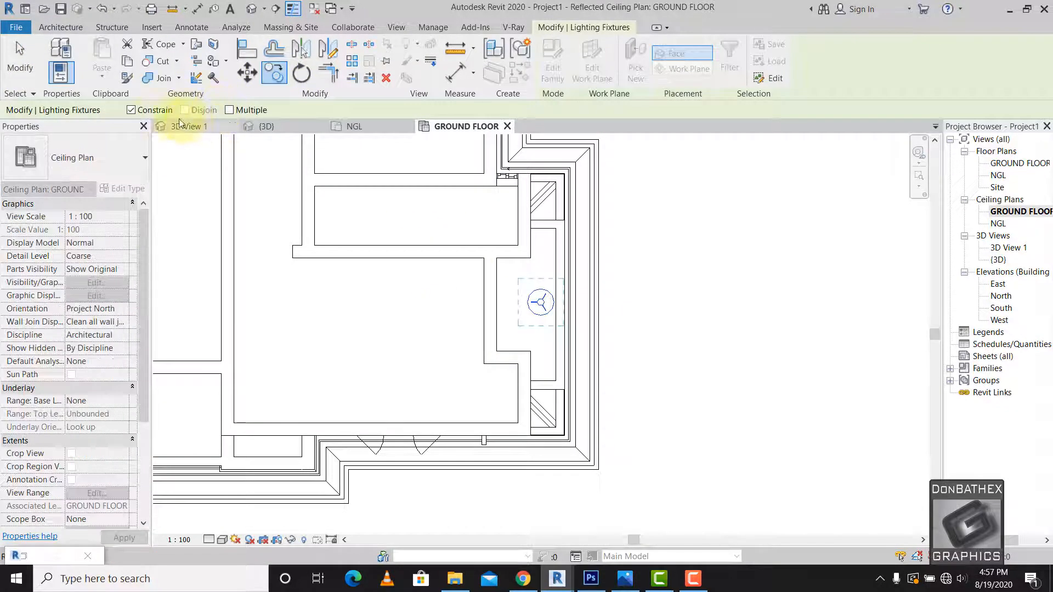
click(150, 111)
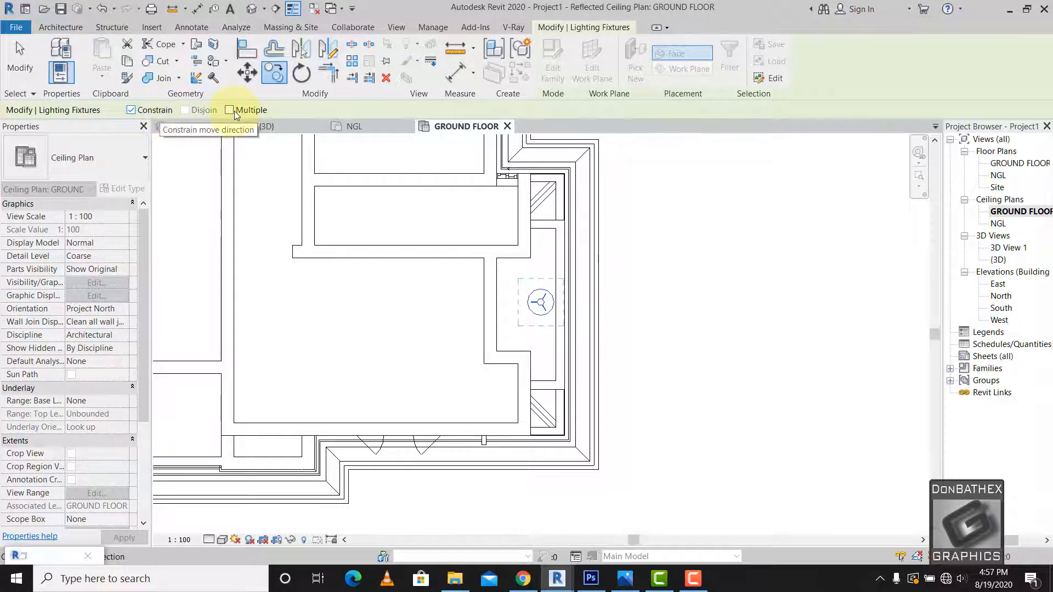
click(229, 111)
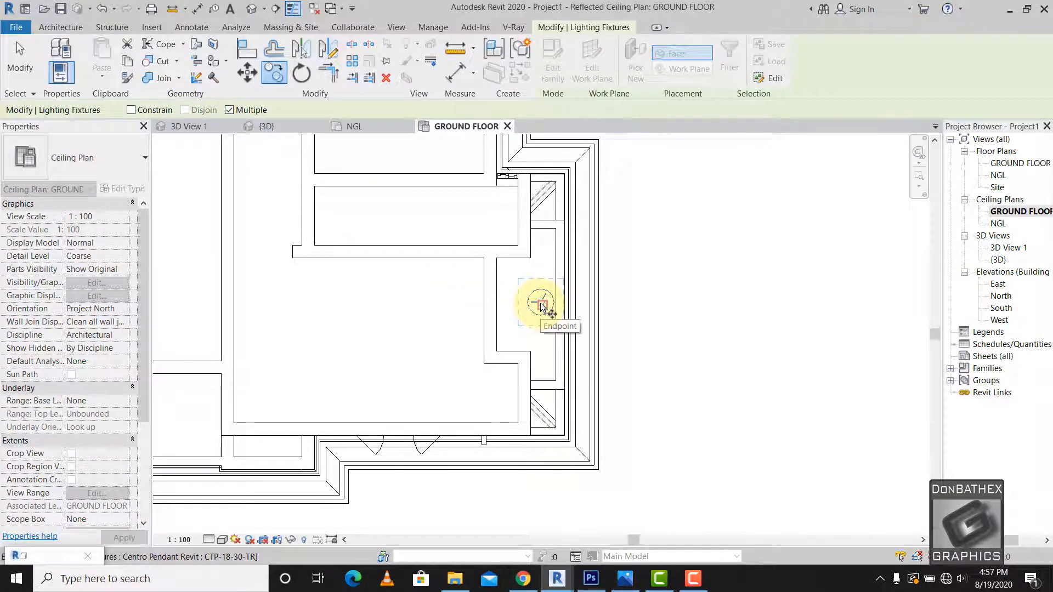
scroll(679, 353, down, 3)
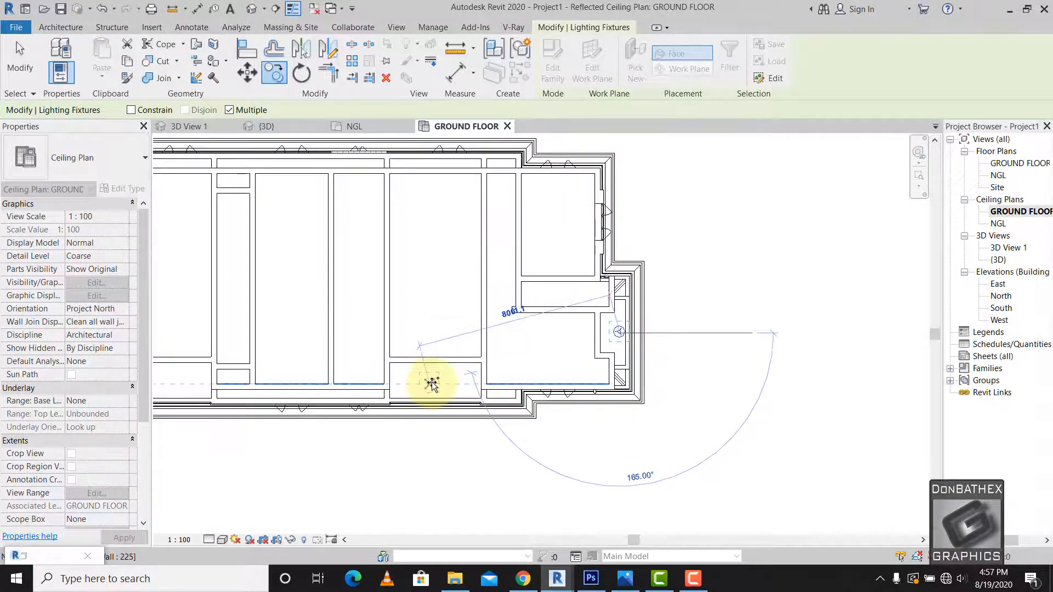
scroll(436, 382, up, 2)
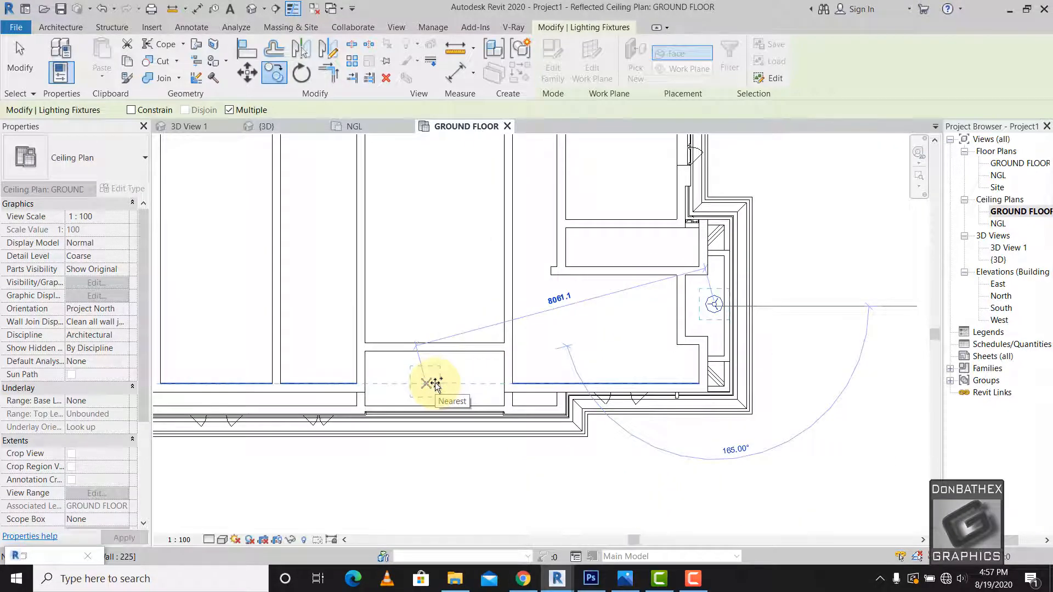
scroll(697, 426, down, 4)
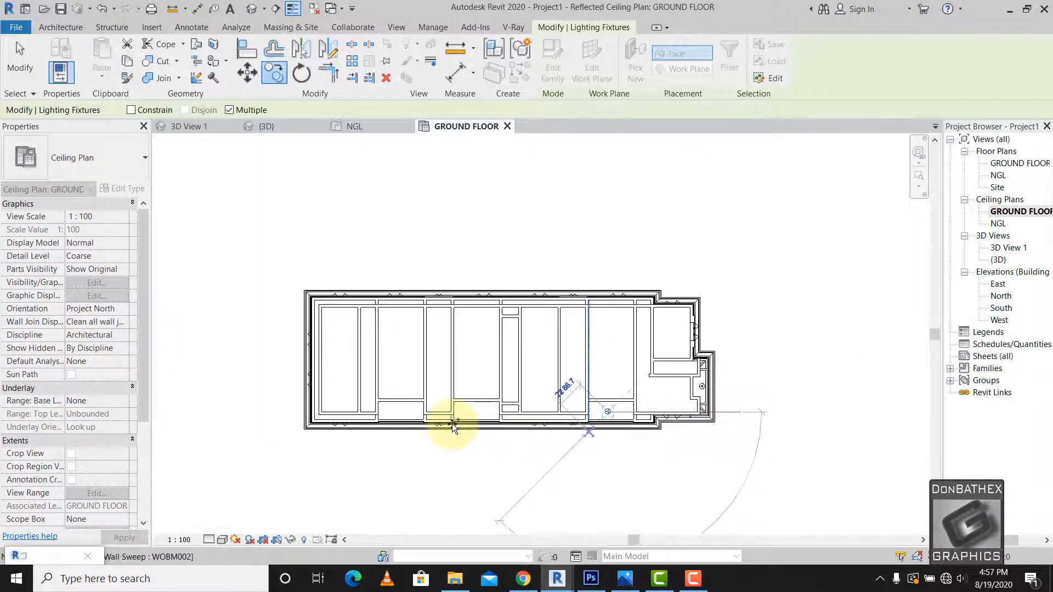
scroll(452, 424, up, 4)
click(529, 385)
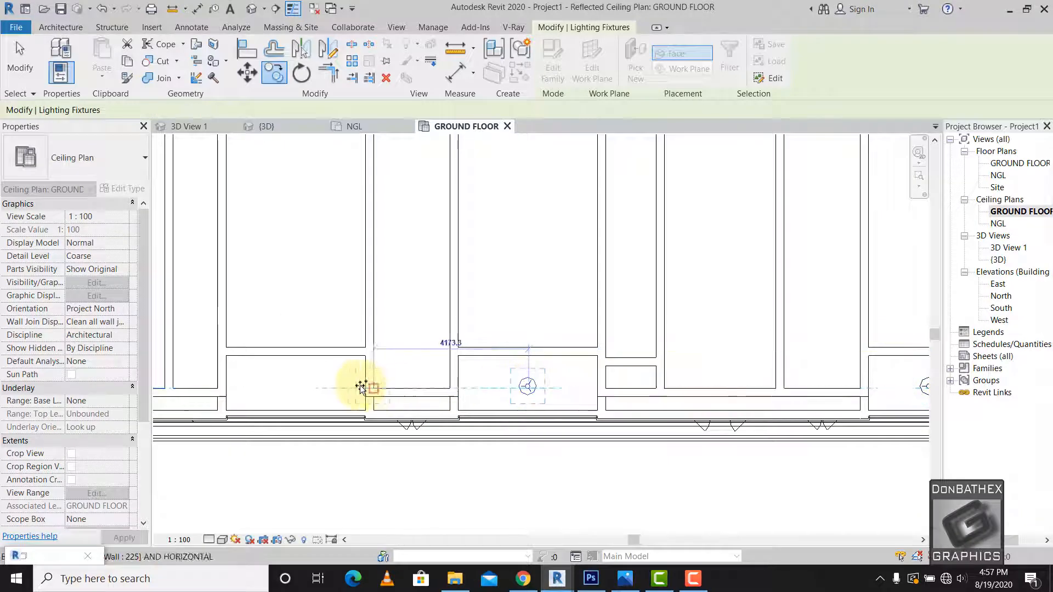
click(297, 382)
scroll(494, 411, down, 4)
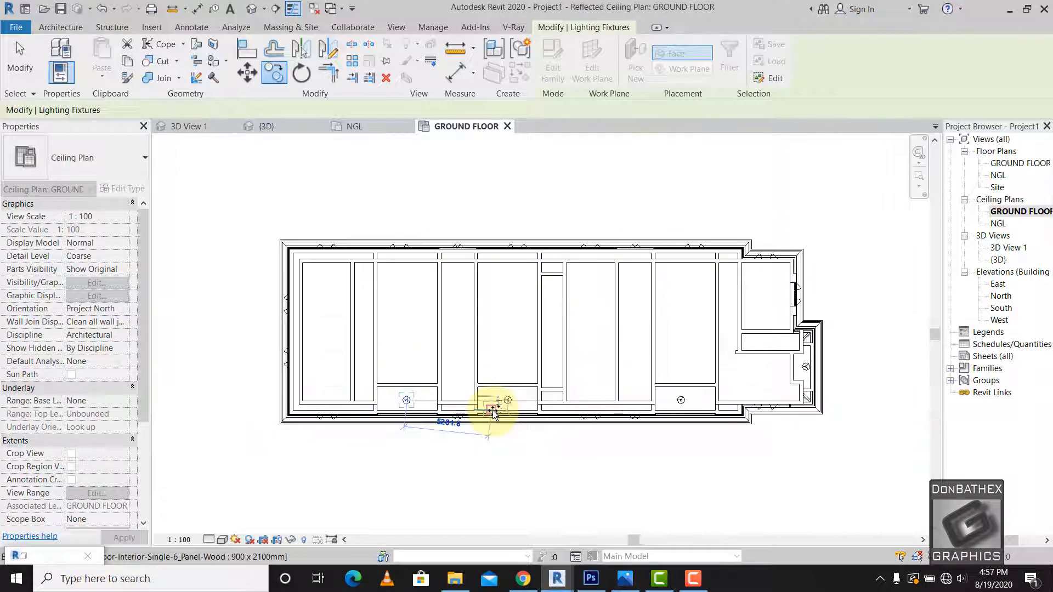
Open the default 3D view and check the copied pendant lights under the front balconies and entrances from below.
click(251, 10)
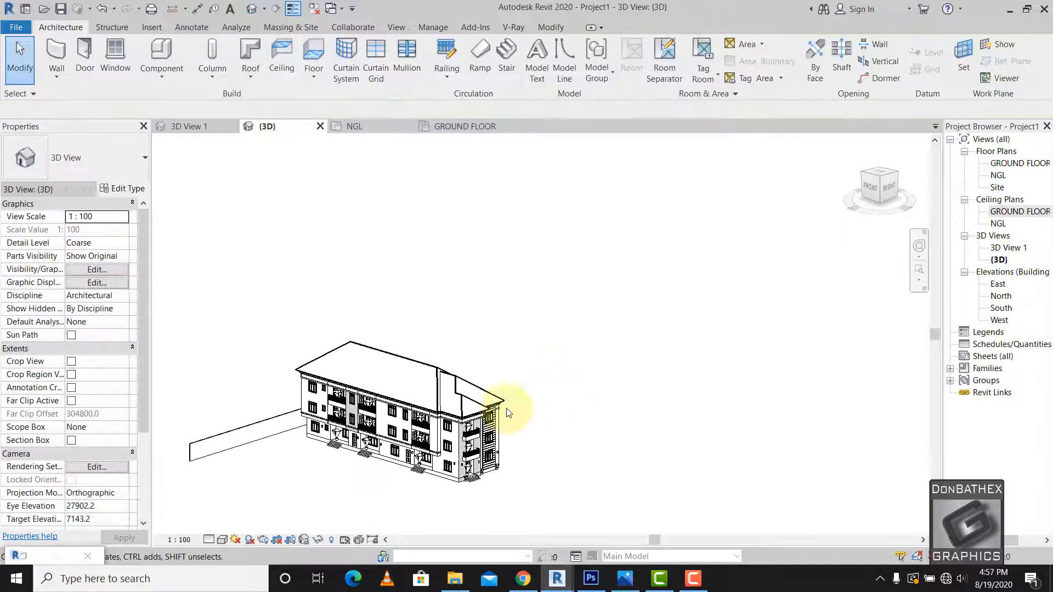
scroll(392, 485, up, 3)
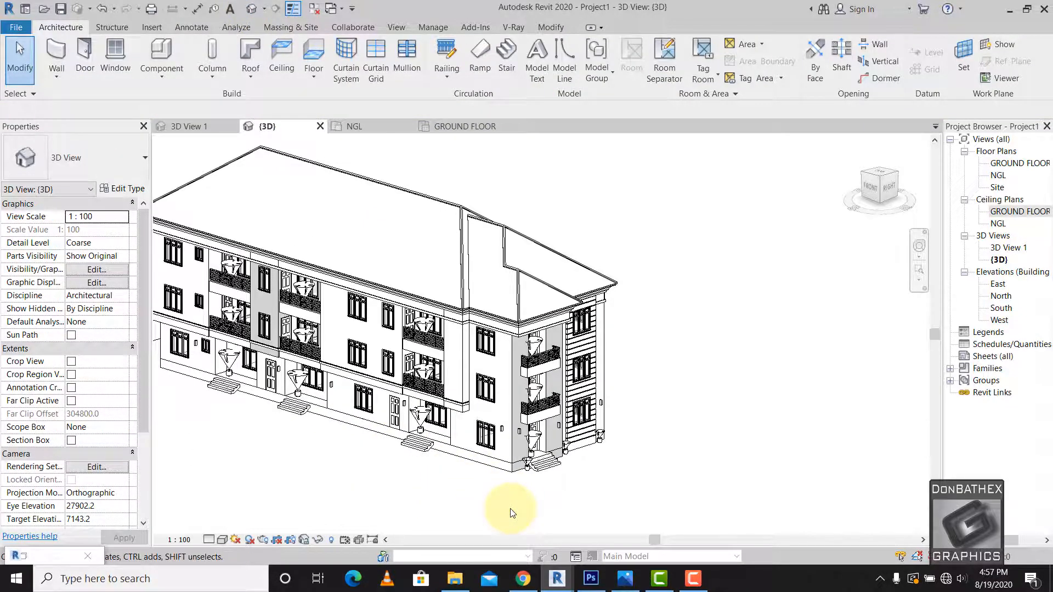
scroll(487, 384, down, 4)
shift+middle_drag(501, 446, 518, 325)
scroll(462, 417, up, 2)
shift+middle_drag(459, 388, 396, 307)
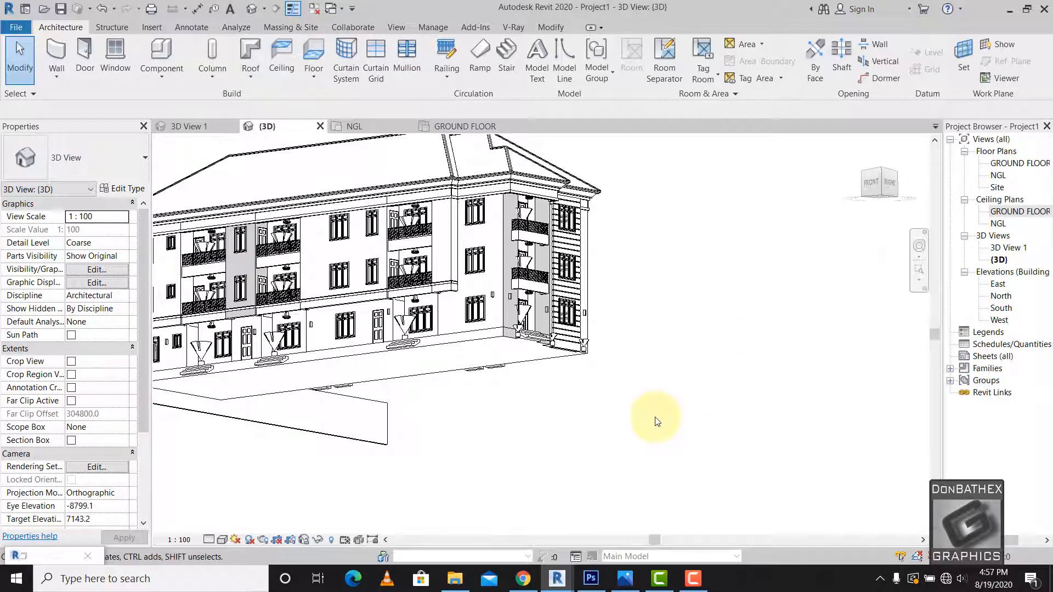
Reveal the hidden elements in the 3D view, unhide the ground surfaces and boundary wall around the building, and leave reveal mode.
shift+middle_drag(653, 423, 435, 305)
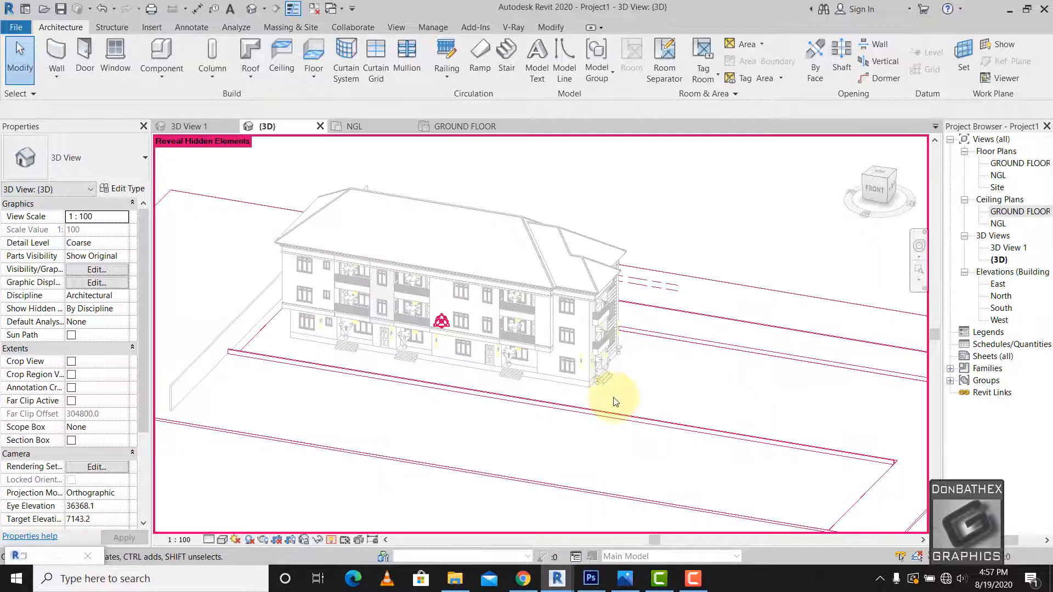
scroll(614, 398, down, 2)
scroll(852, 493, down, 1)
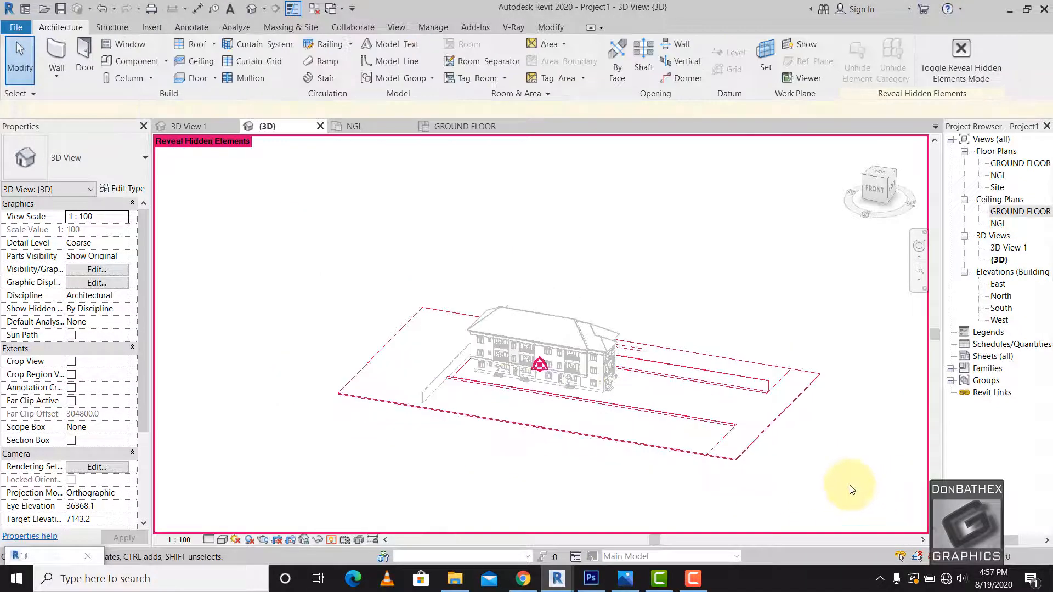
drag(870, 494, 697, 368)
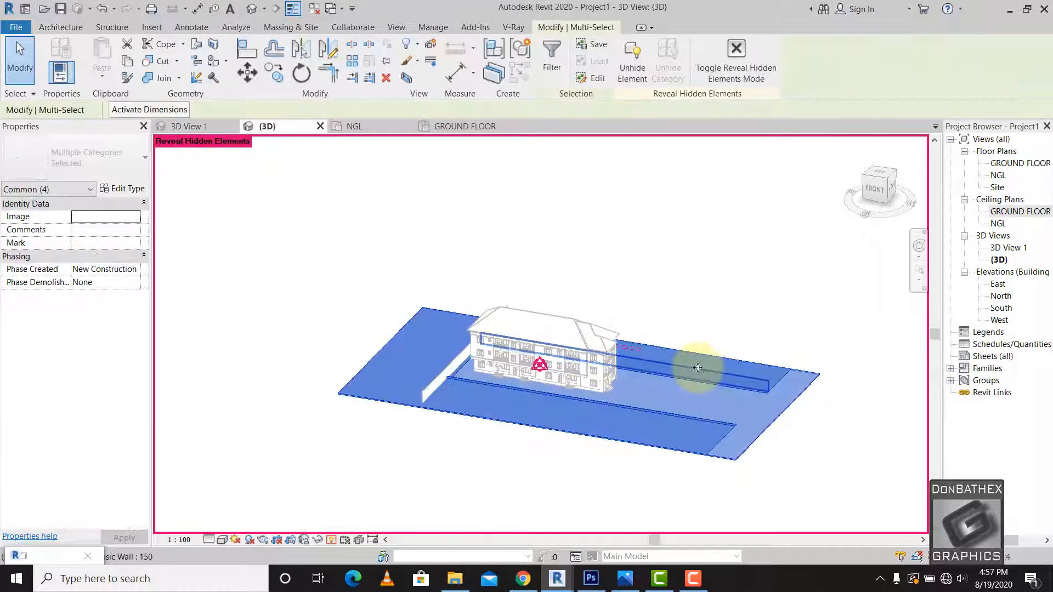
right_click(698, 367)
mouse_move(825, 131)
click(887, 135)
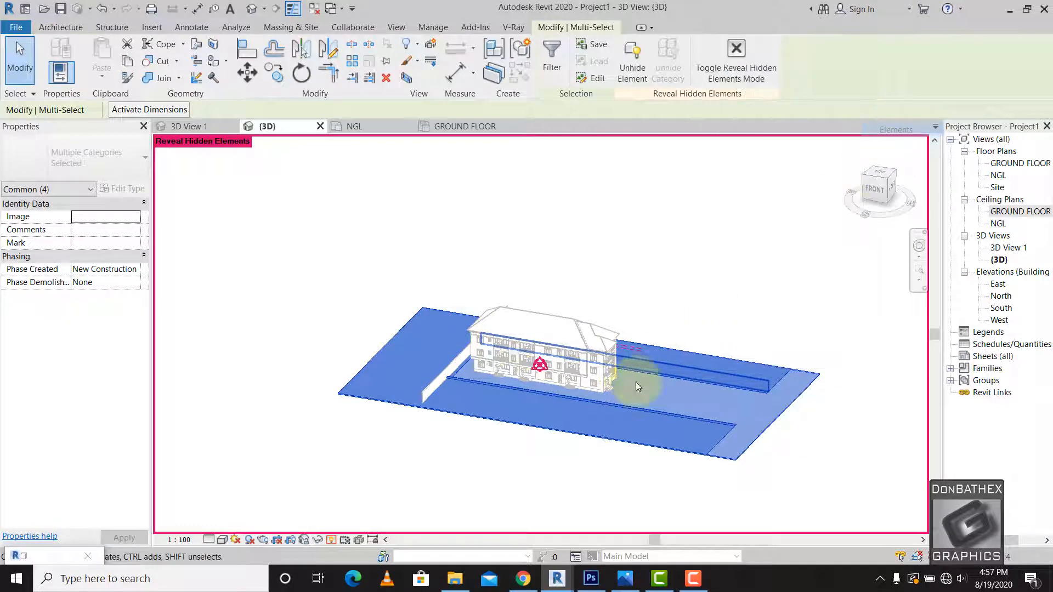
click(329, 542)
Examine the restored site and the lights on the end facade from above and from a low angle.
scroll(774, 458, up, 2)
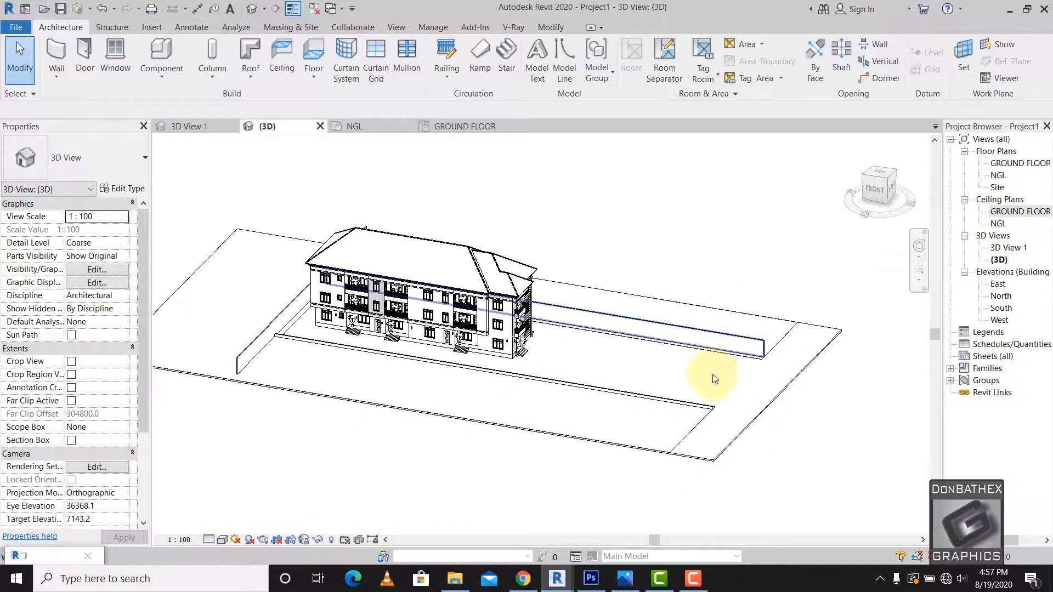
scroll(757, 455, up, 3)
shift+middle_drag(749, 466, 350, 311)
scroll(329, 323, up, 5)
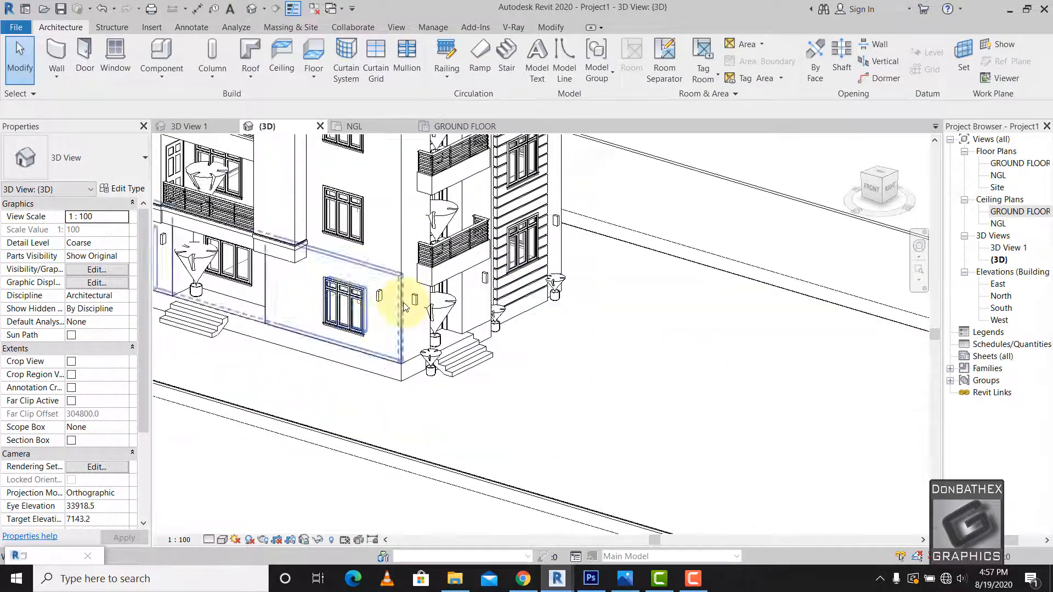
scroll(470, 428, down, 5)
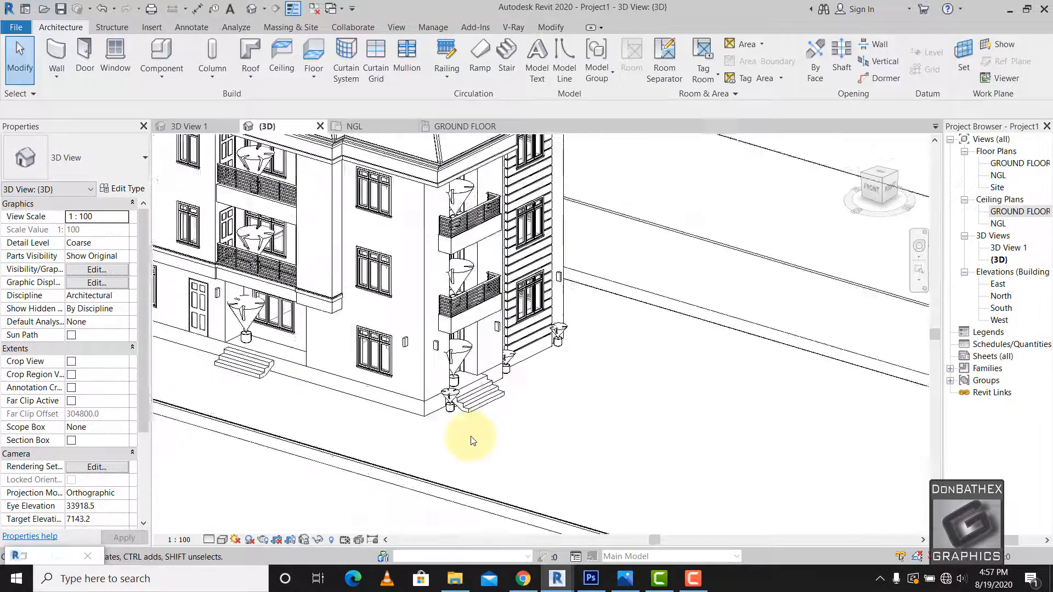
shift+middle_drag(487, 296, 442, 344)
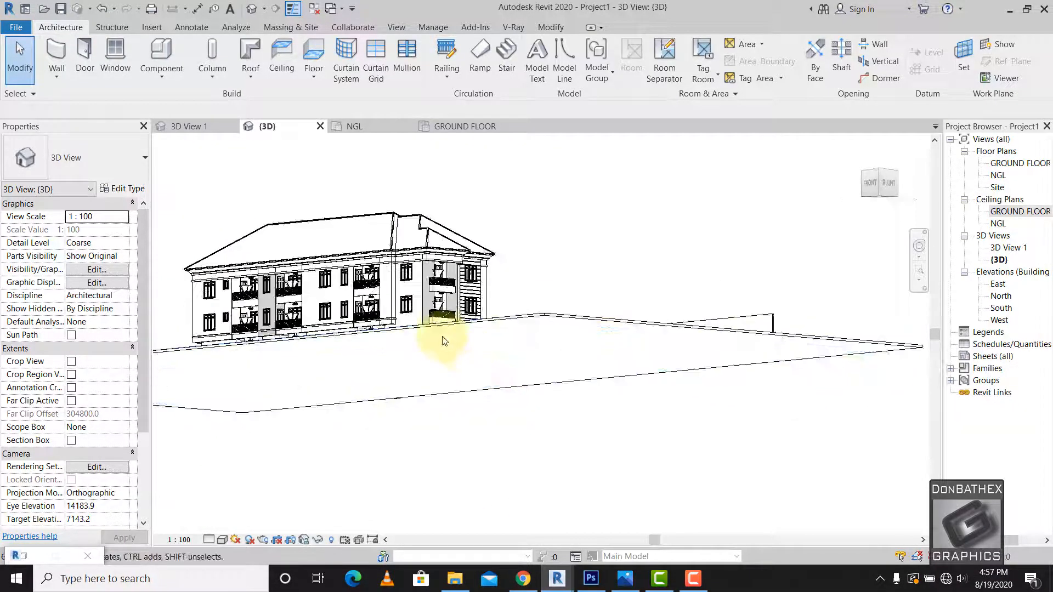
scroll(440, 317, up, 3)
scroll(441, 316, up, 2)
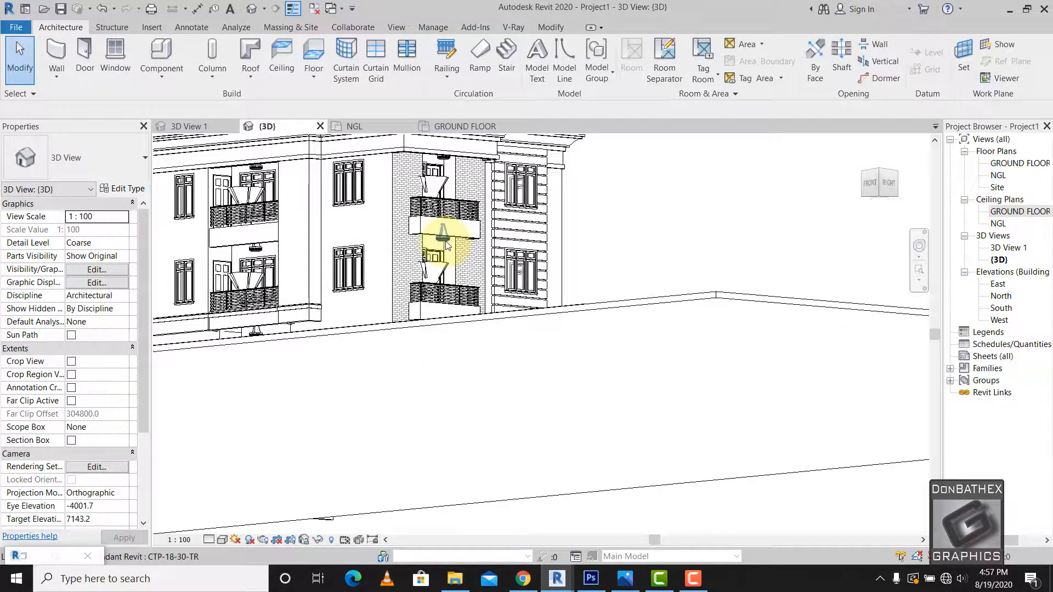
Open the type properties of a pendant light on the end facade and review its materials, photometrics and light loss factor.
click(428, 251)
click(123, 188)
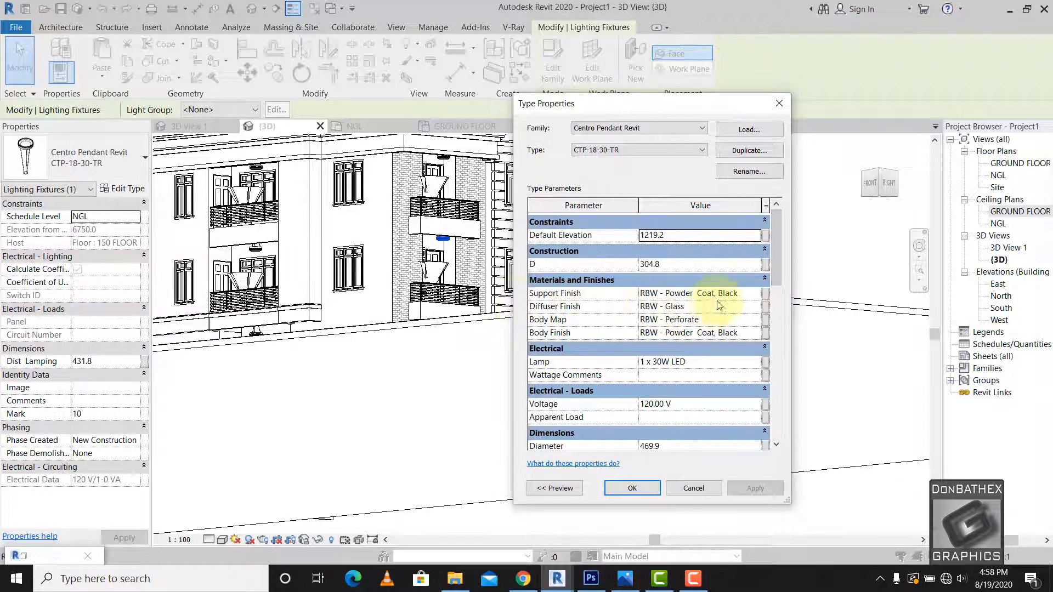
drag(777, 272, 630, 327)
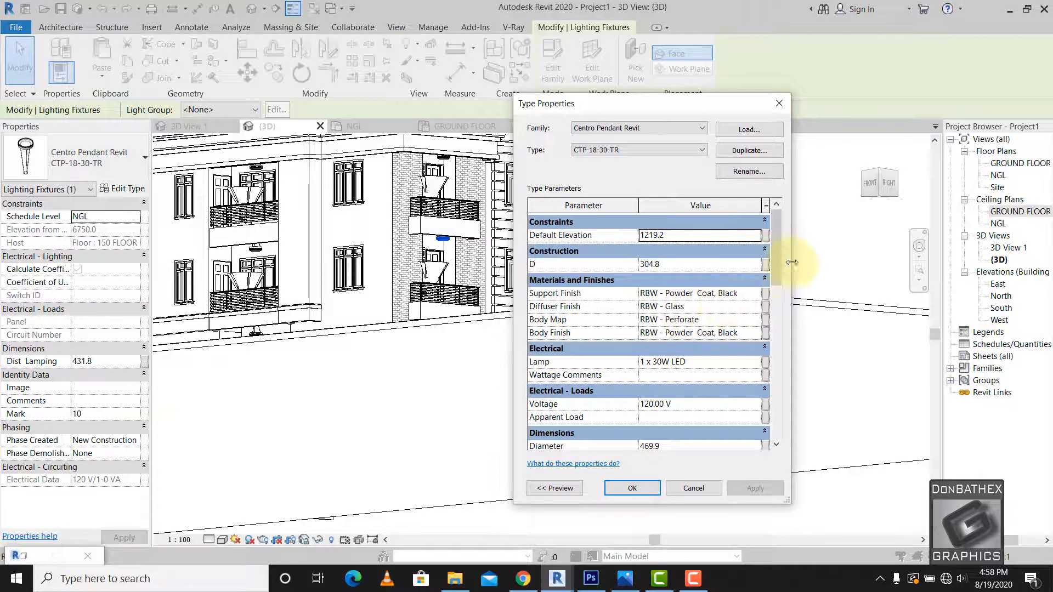
mouse_move(779, 238)
mouse_down()
mouse_move(774, 336)
mouse_move(777, 241)
mouse_up()
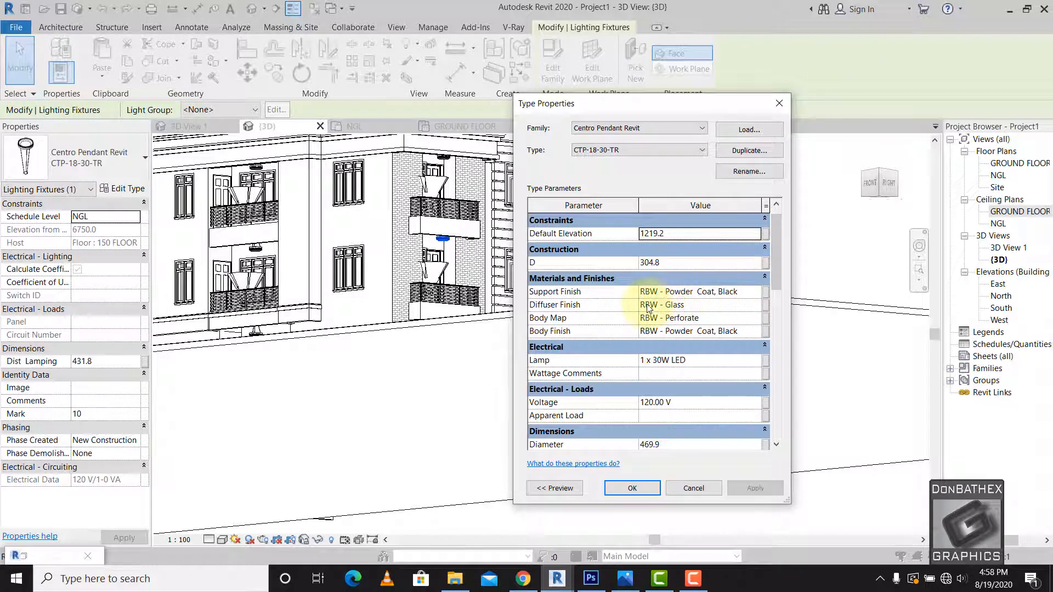
drag(778, 252, 774, 386)
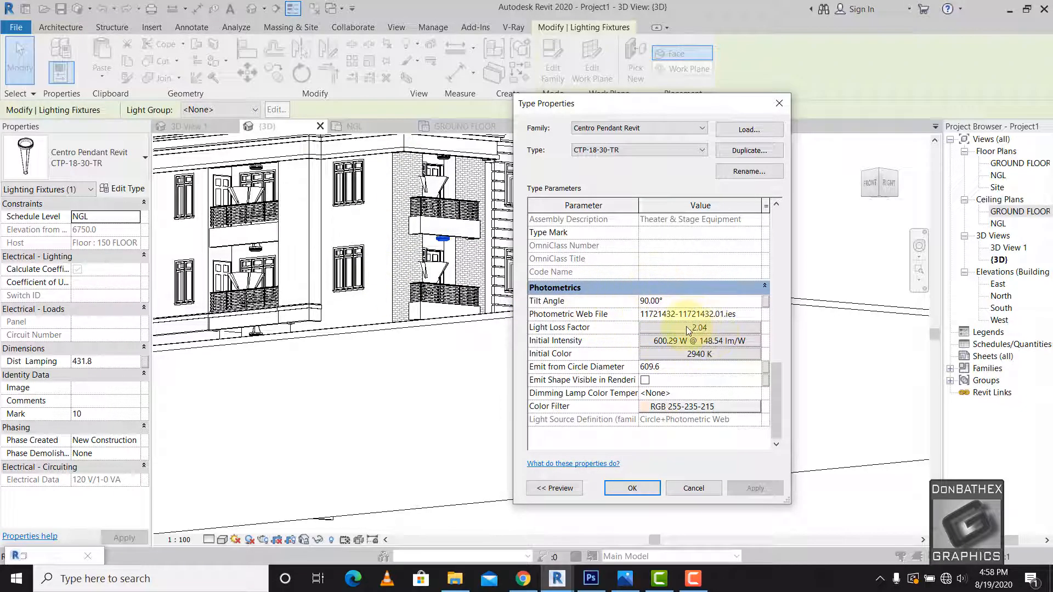
click(645, 327)
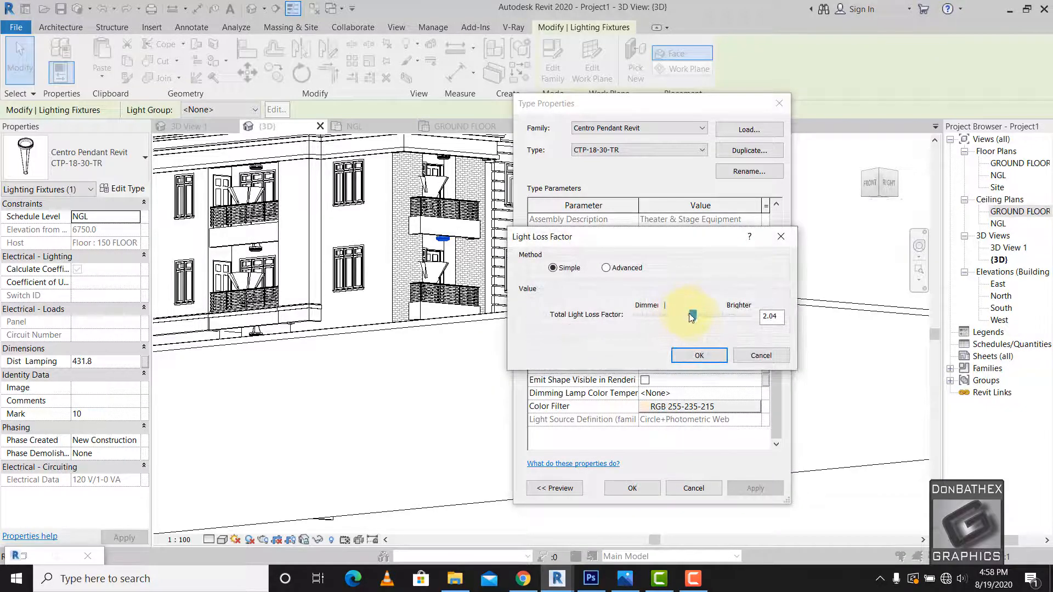
click(697, 355)
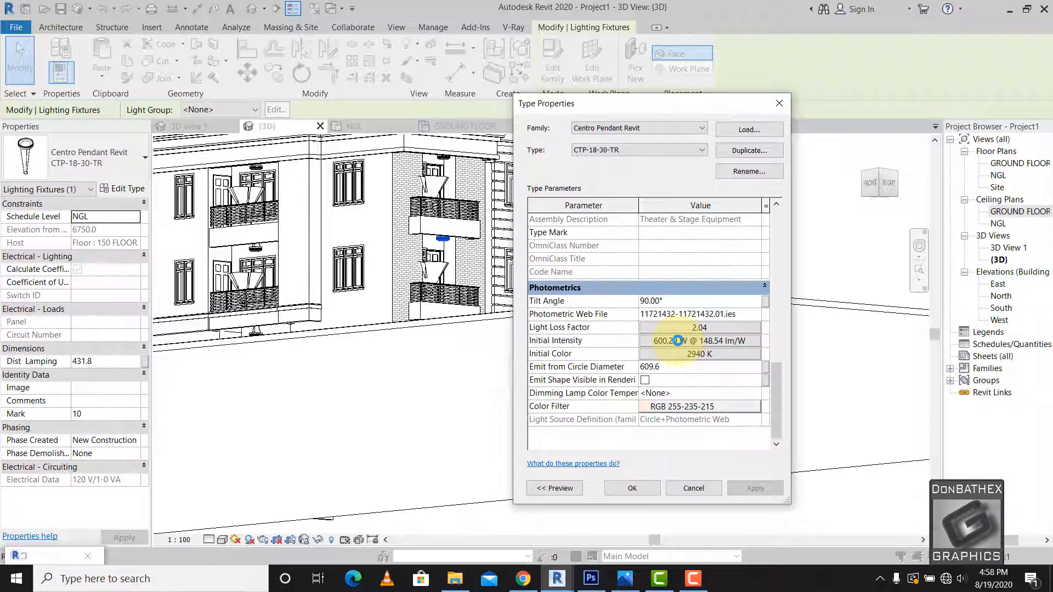
Review the pendant type's initial intensity and initial color presets, and close its type properties.
click(678, 341)
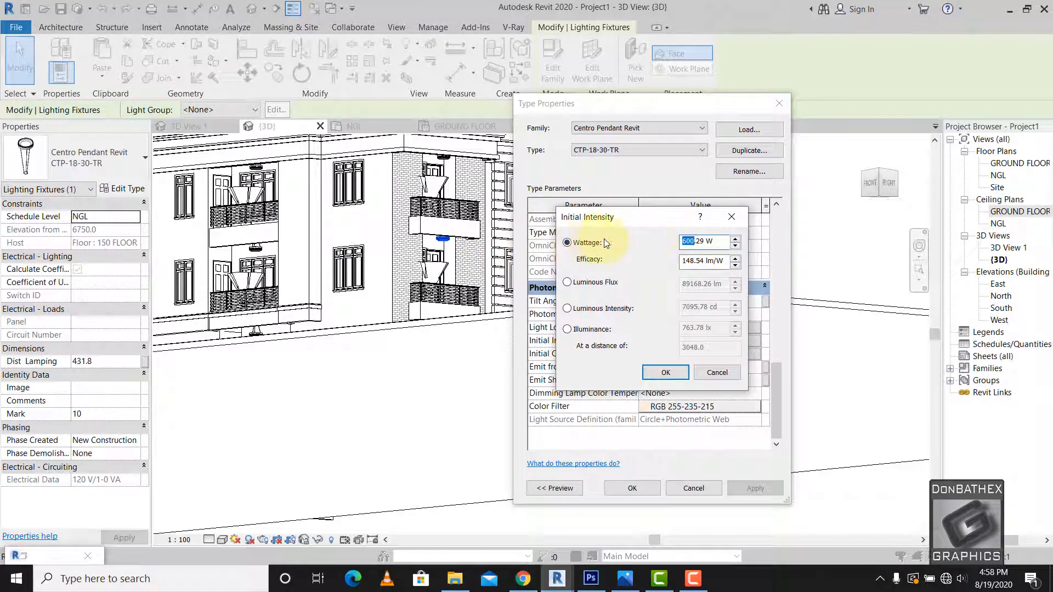
click(670, 378)
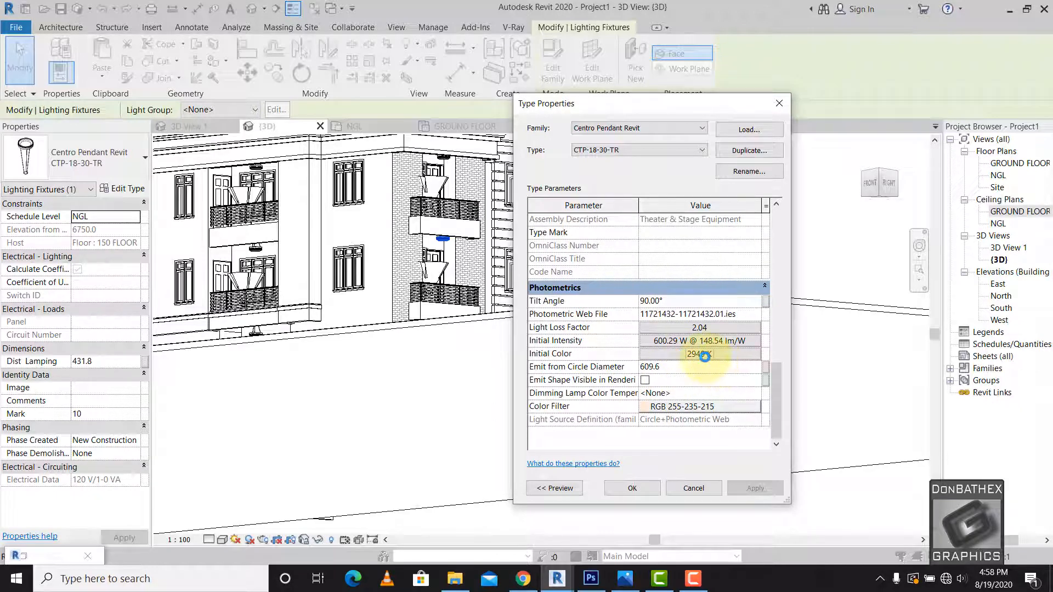
click(704, 357)
click(651, 350)
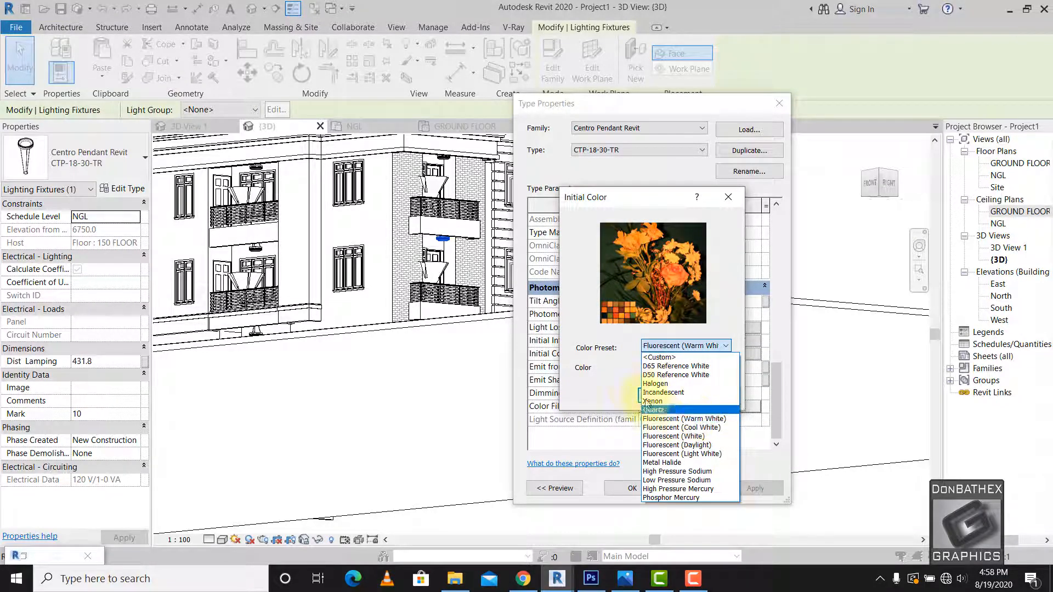
click(624, 391)
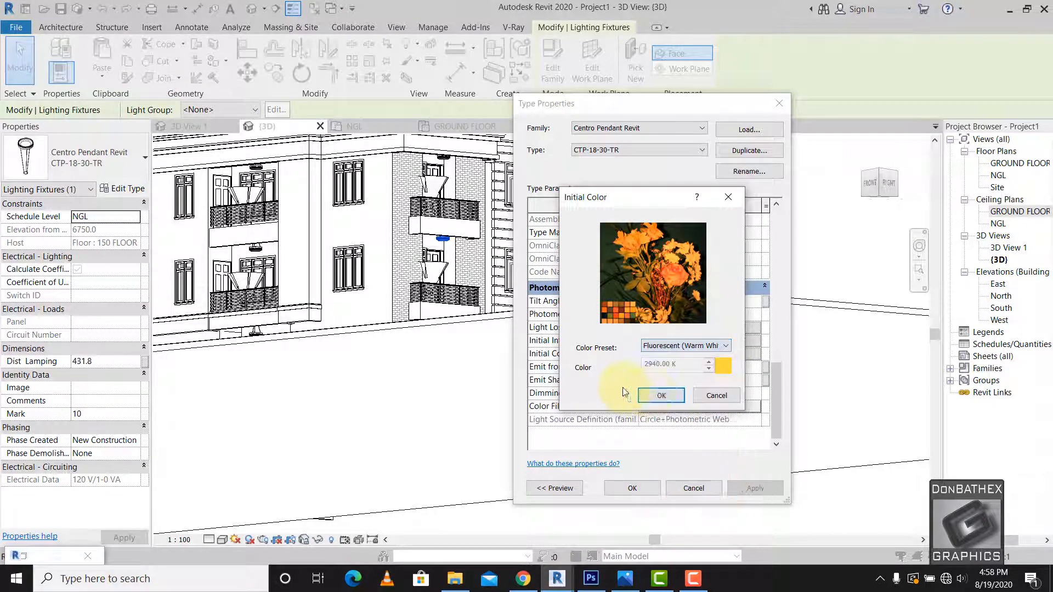
click(675, 395)
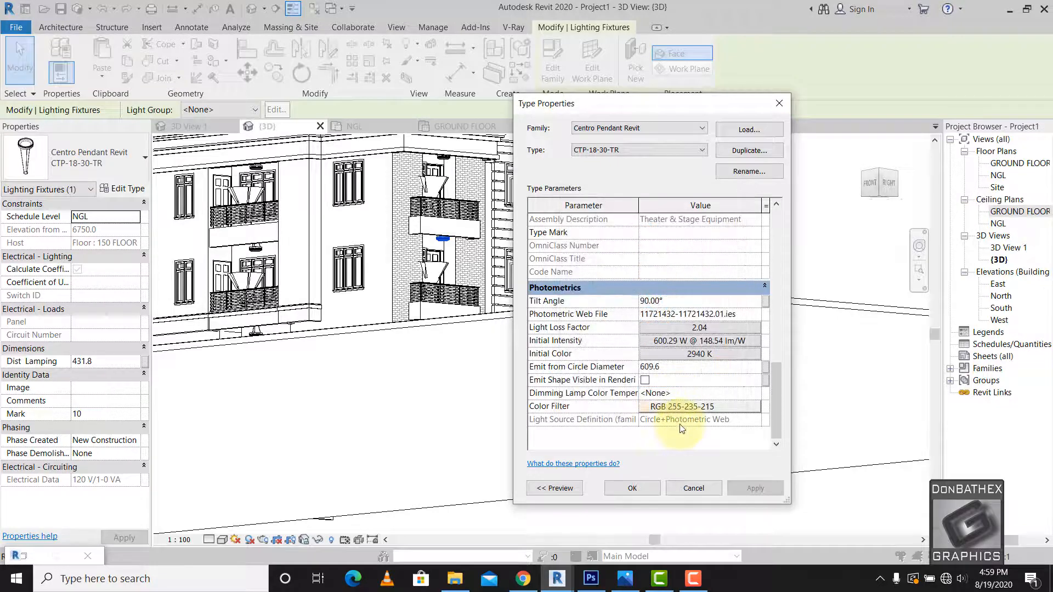
click(641, 490)
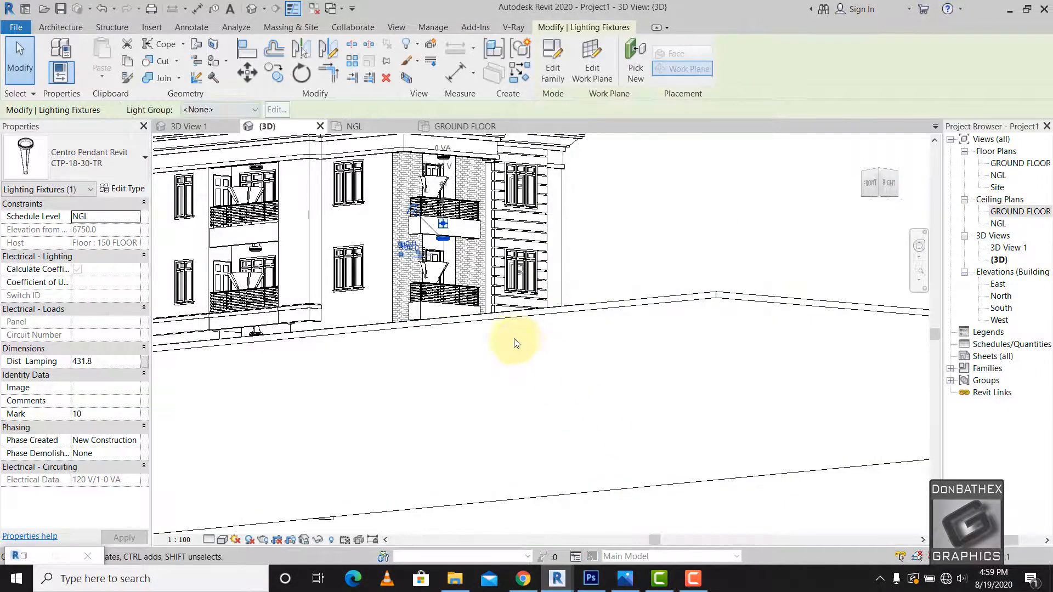
Open the type properties of the Simes wall light on the brick wall below the balcony and show its photometrics.
click(690, 218)
shift+middle_drag(681, 243, 657, 311)
scroll(369, 528, up, 1)
scroll(369, 528, up, 3)
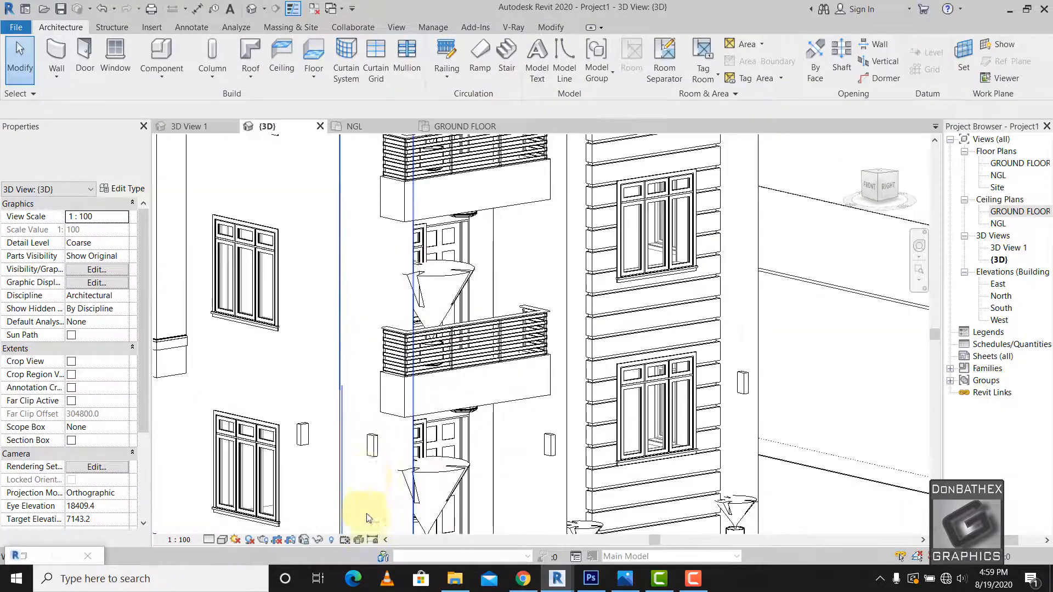
click(372, 445)
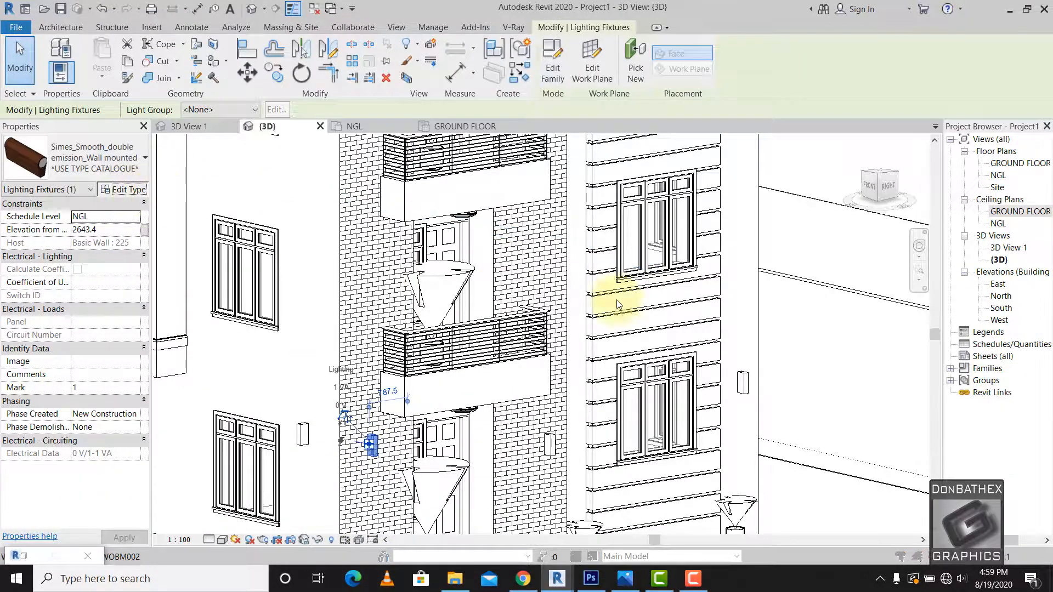
drag(777, 233, 768, 334)
scroll(766, 378, down, 2)
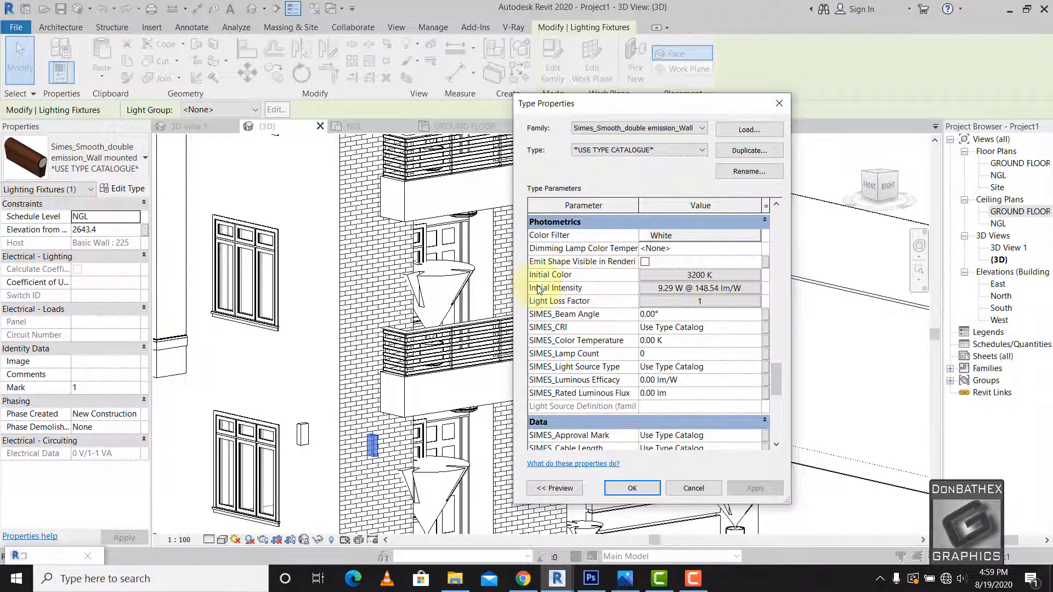
Try to open the wall light type's initial intensity settings, dismiss the errors and close its type properties.
click(690, 288)
click(610, 299)
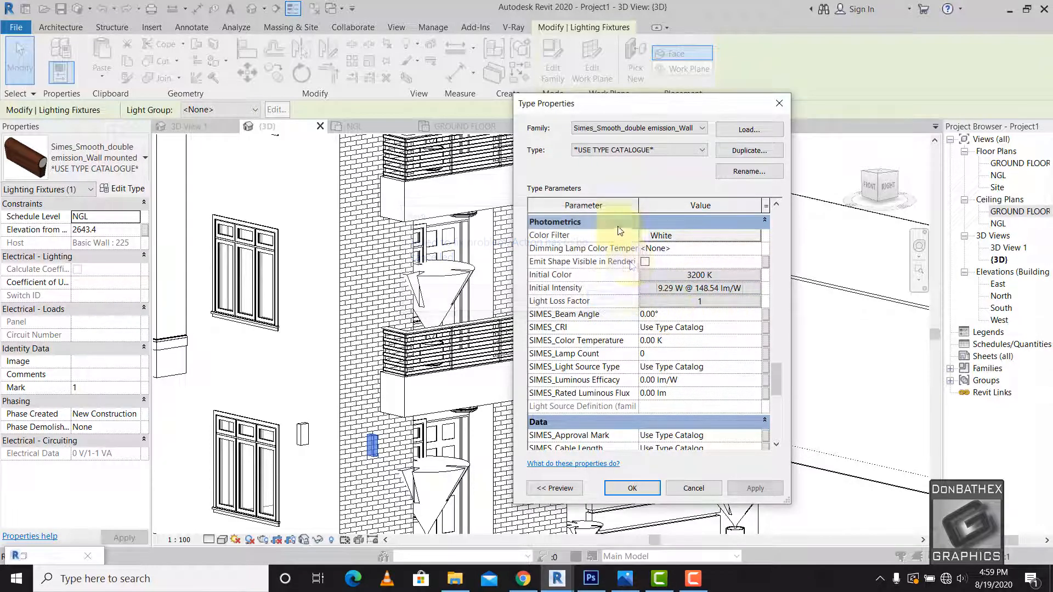
click(674, 291)
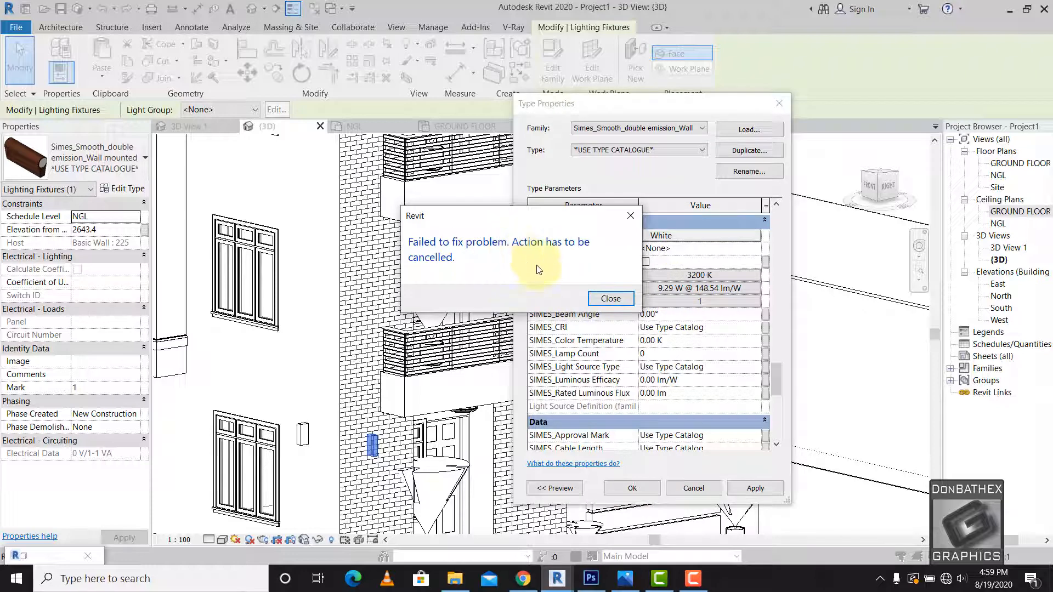
click(609, 299)
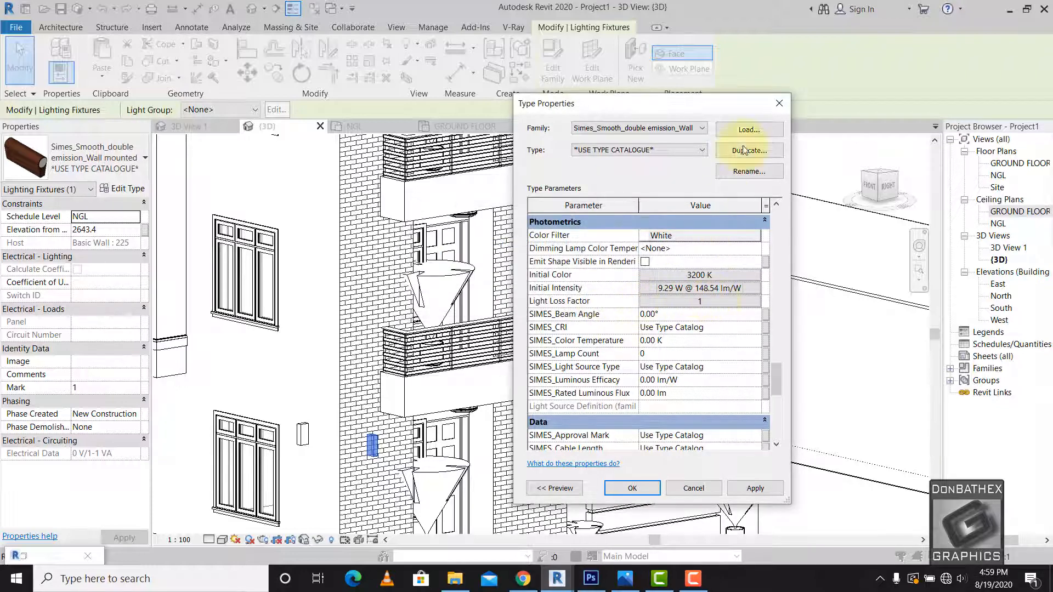
click(775, 104)
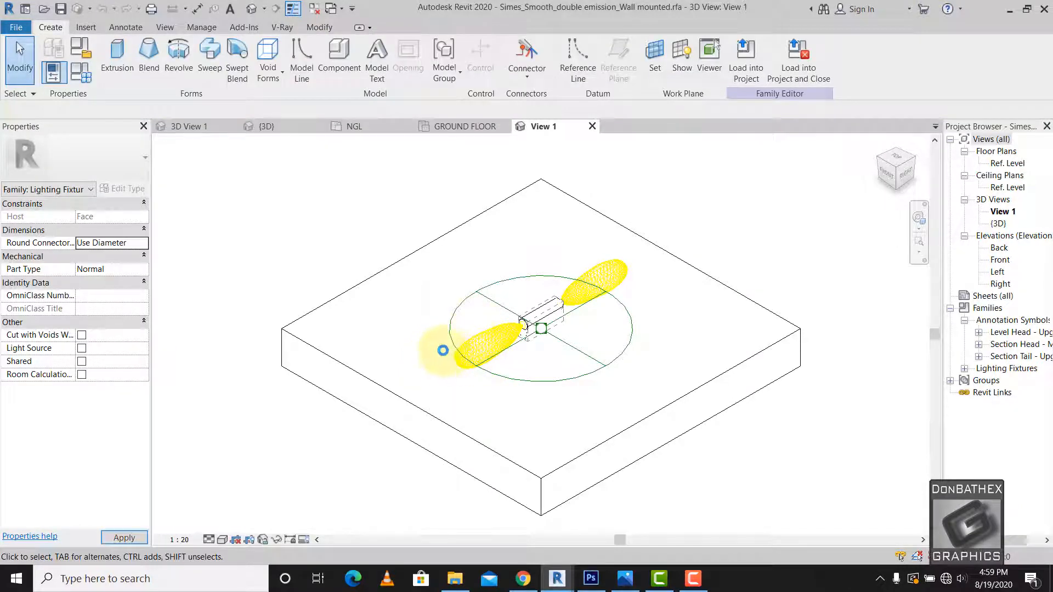
In the wall light's family, open the type properties of the S.2910W photometric light source and show its photometrics.
scroll(466, 354, up, 1)
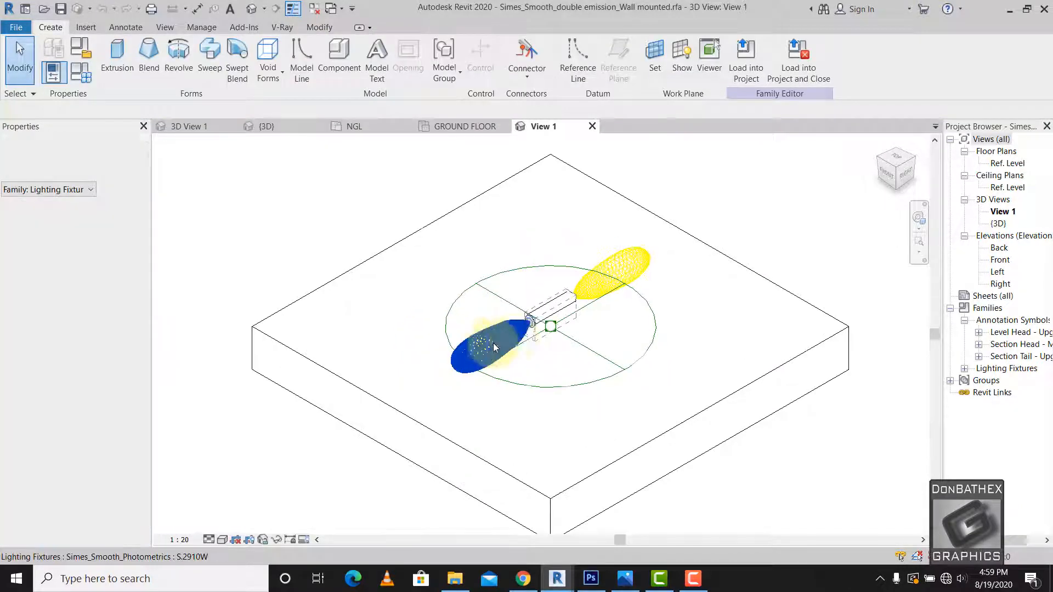
click(456, 365)
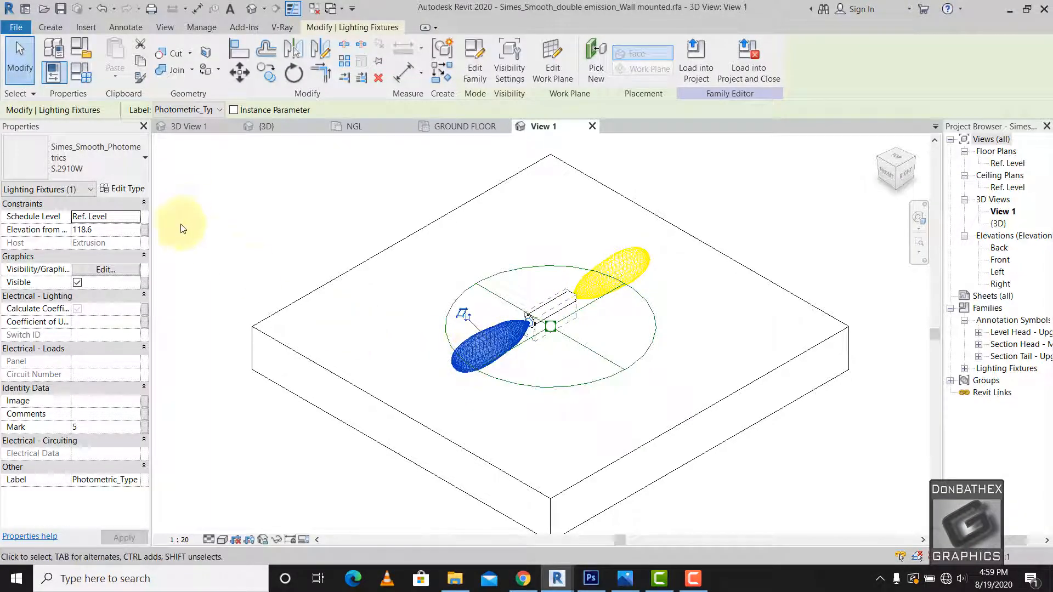
click(124, 188)
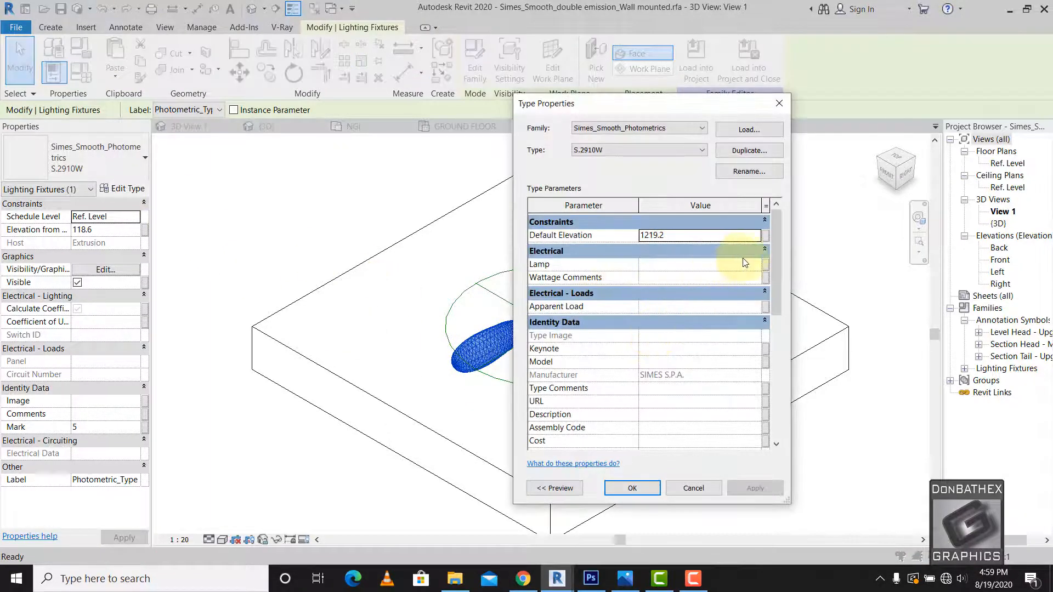
drag(777, 259, 770, 411)
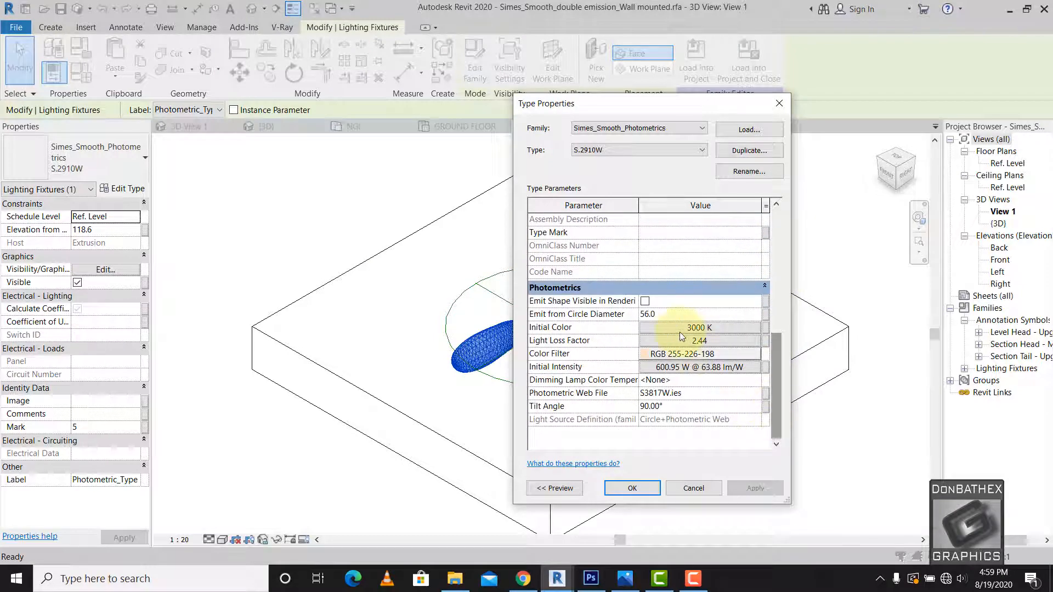
Review the S.2910W light source's initial color and light loss factor, keeping both settings, and open its initial intensity.
click(734, 328)
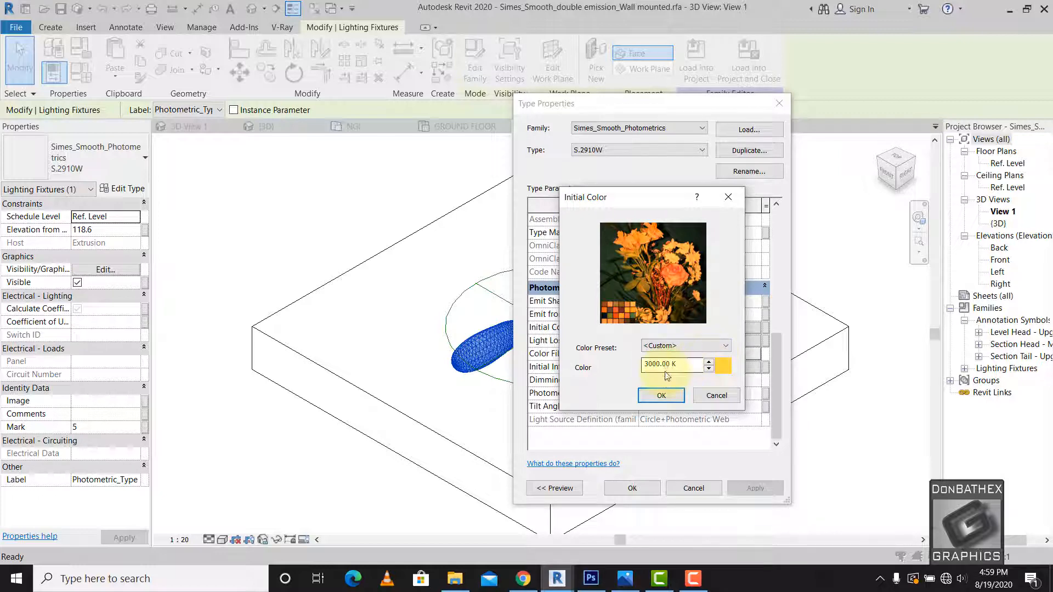
click(662, 395)
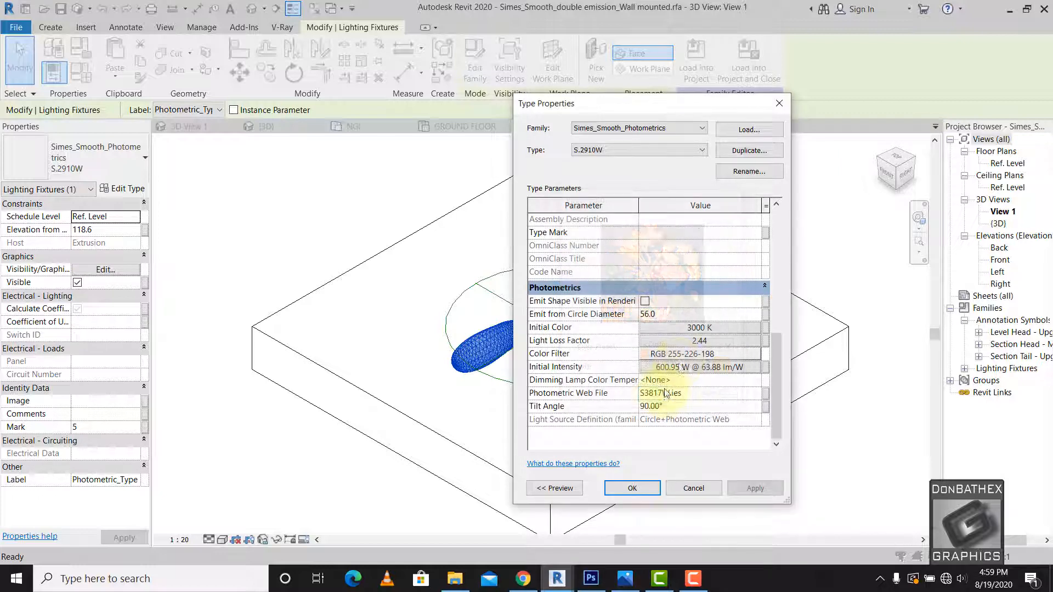
click(676, 338)
click(676, 338)
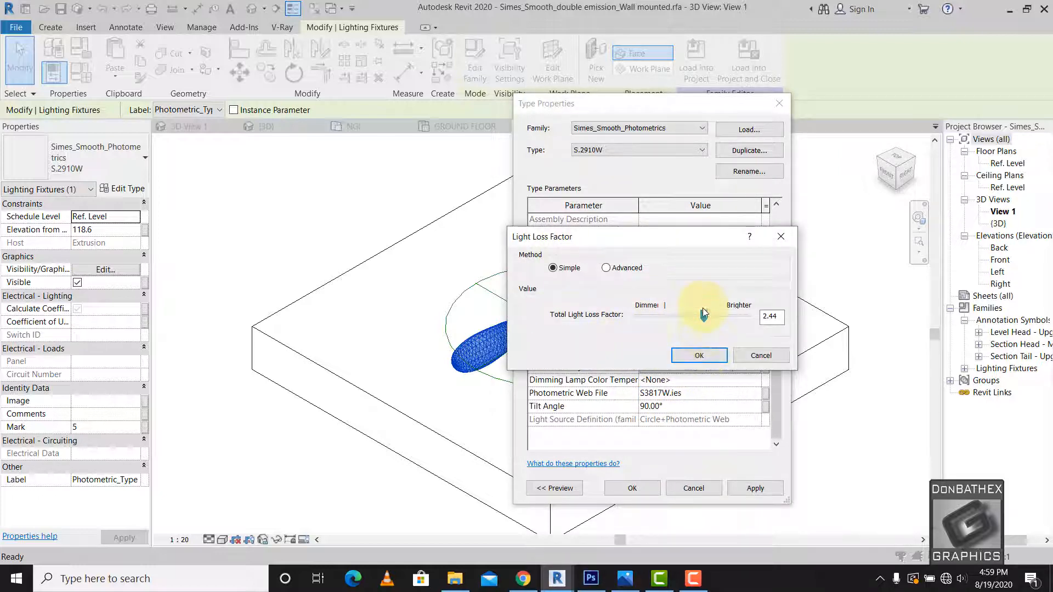
click(700, 355)
click(690, 368)
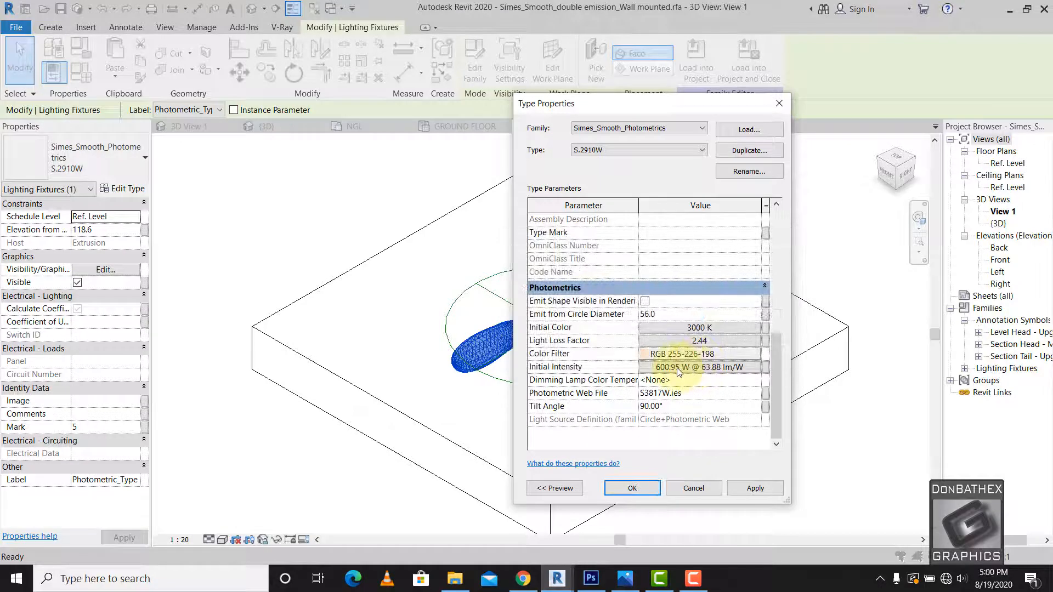
Review the S.2910W light type's initial intensity and set its color filter to RGB 255-221-187.
click(677, 367)
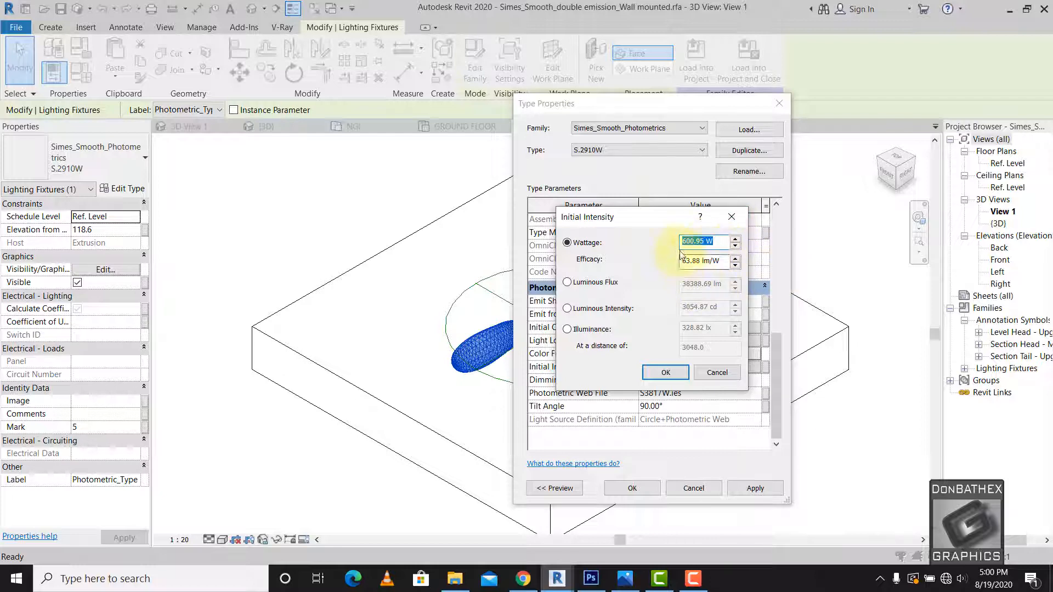
click(674, 374)
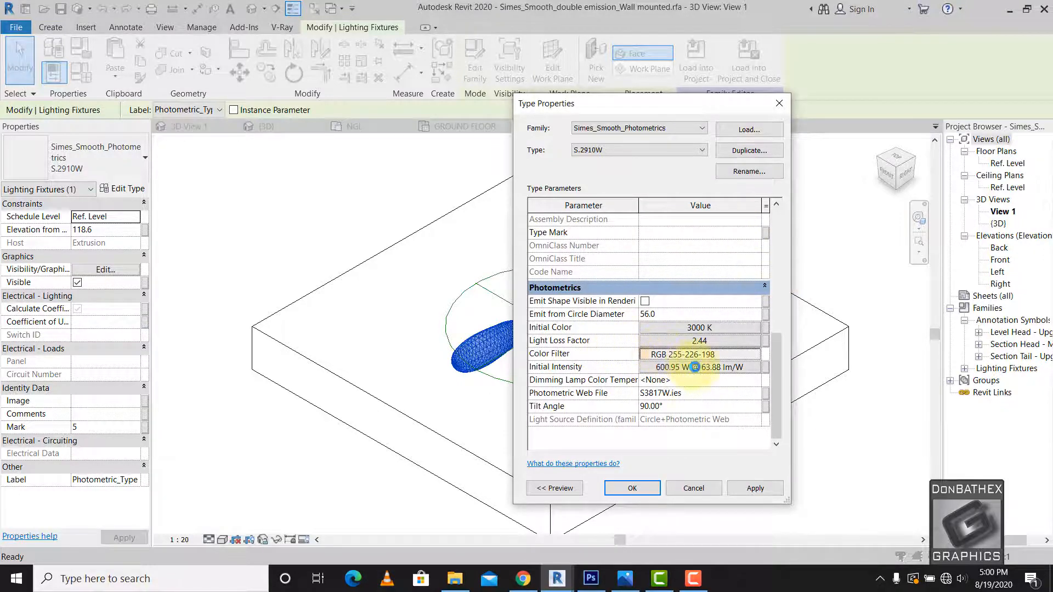
click(692, 354)
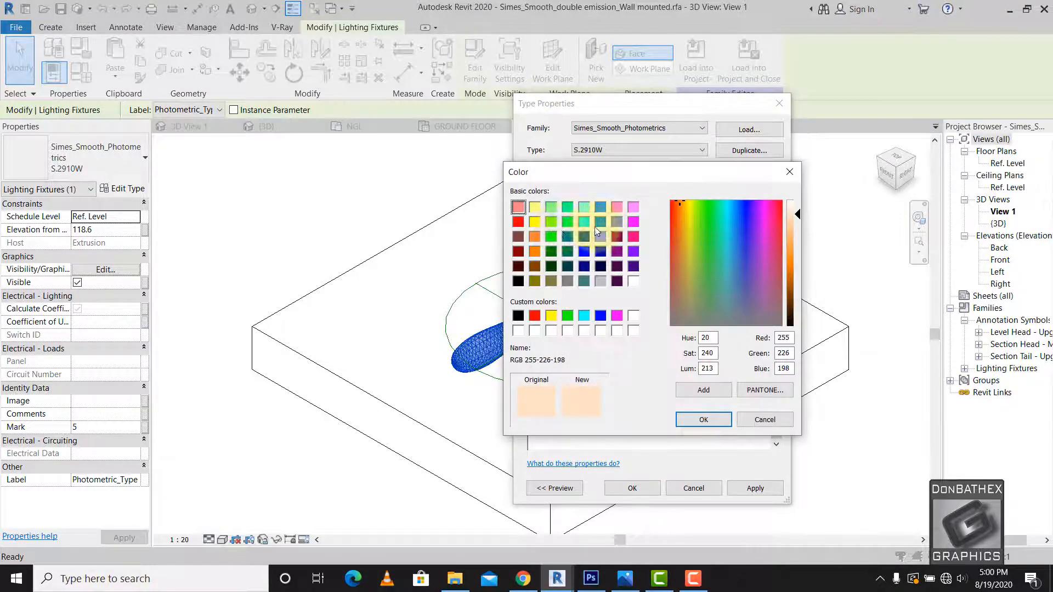
click(536, 249)
click(535, 238)
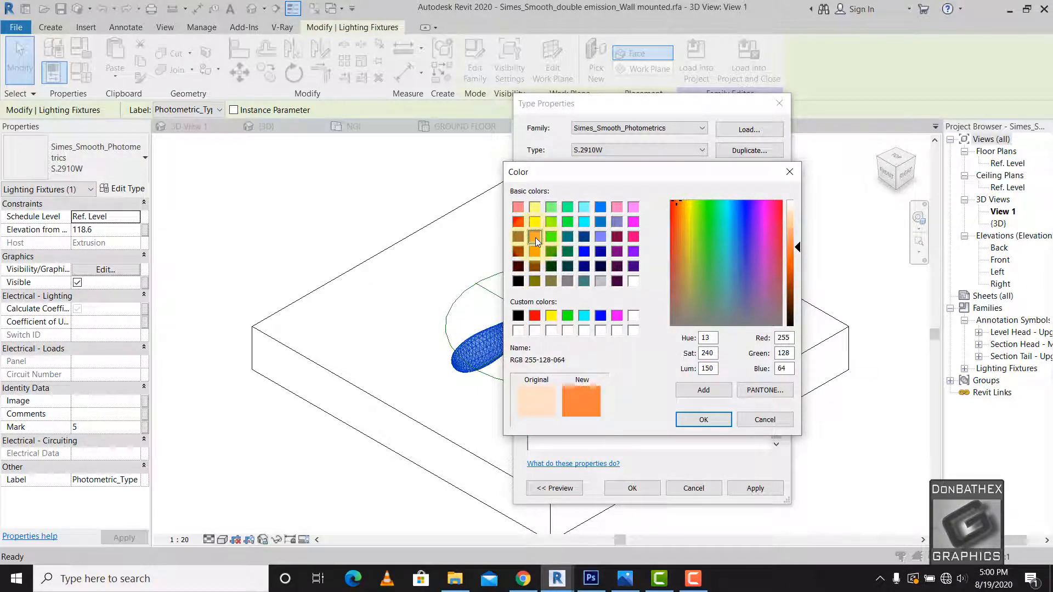
click(534, 252)
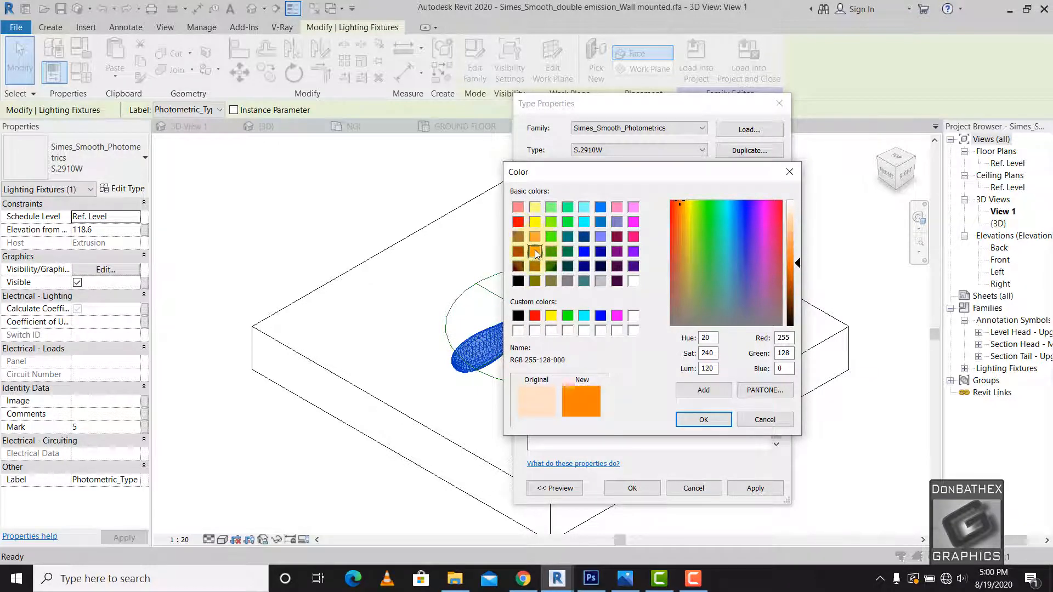
click(791, 217)
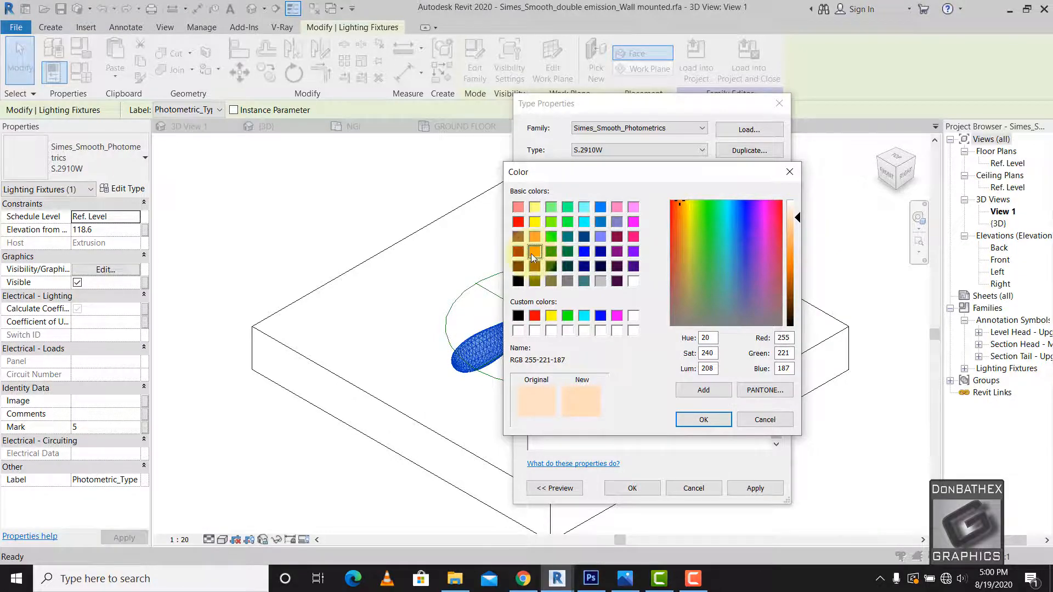
click(705, 419)
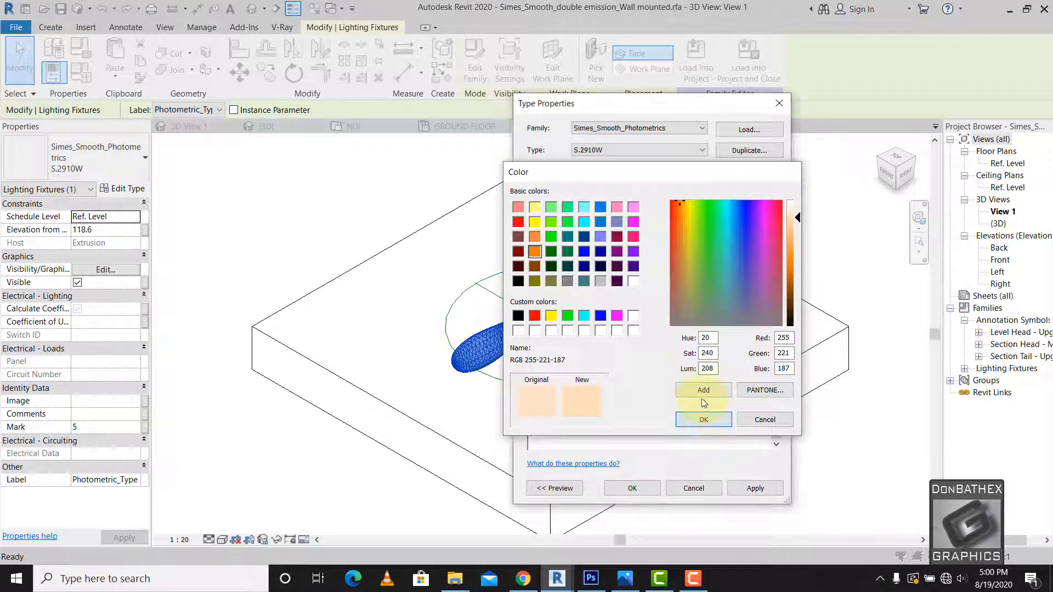
click(636, 489)
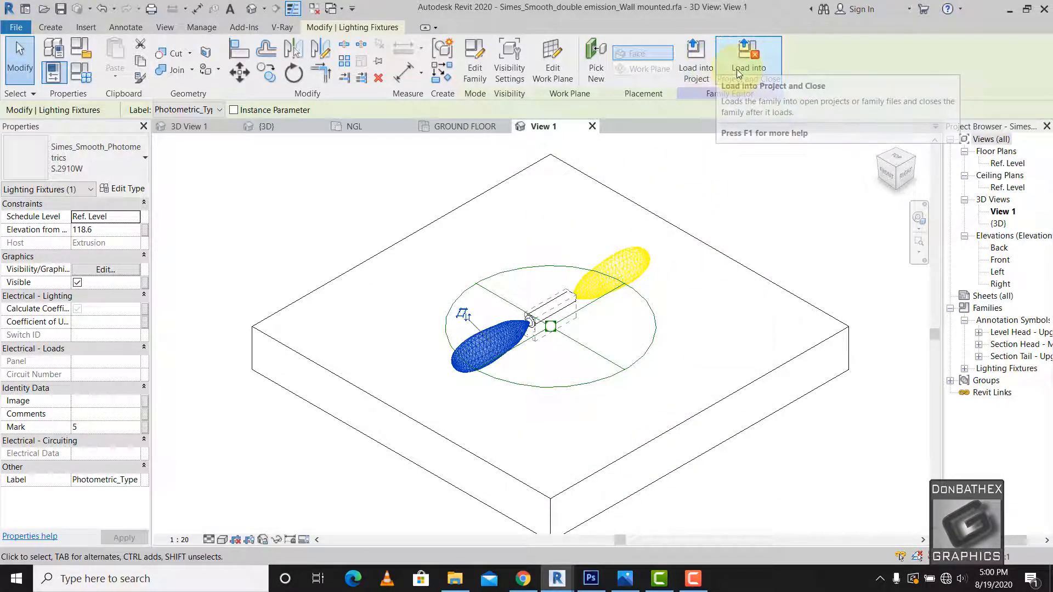
Try to load the Simes_Smooth double emission wall-mounted family into Project1 and close it without saving.
click(749, 55)
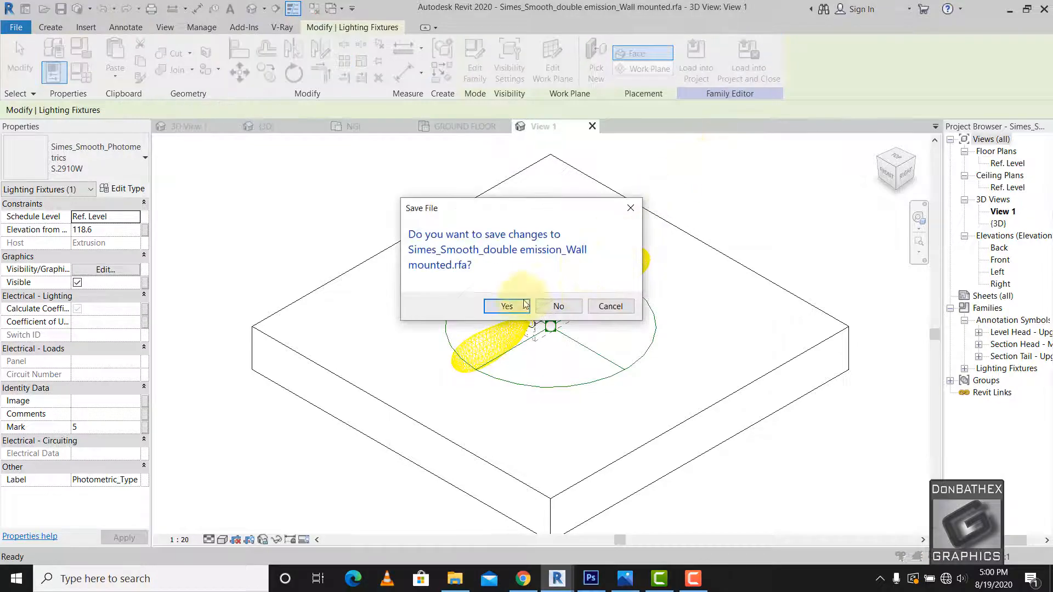
click(554, 304)
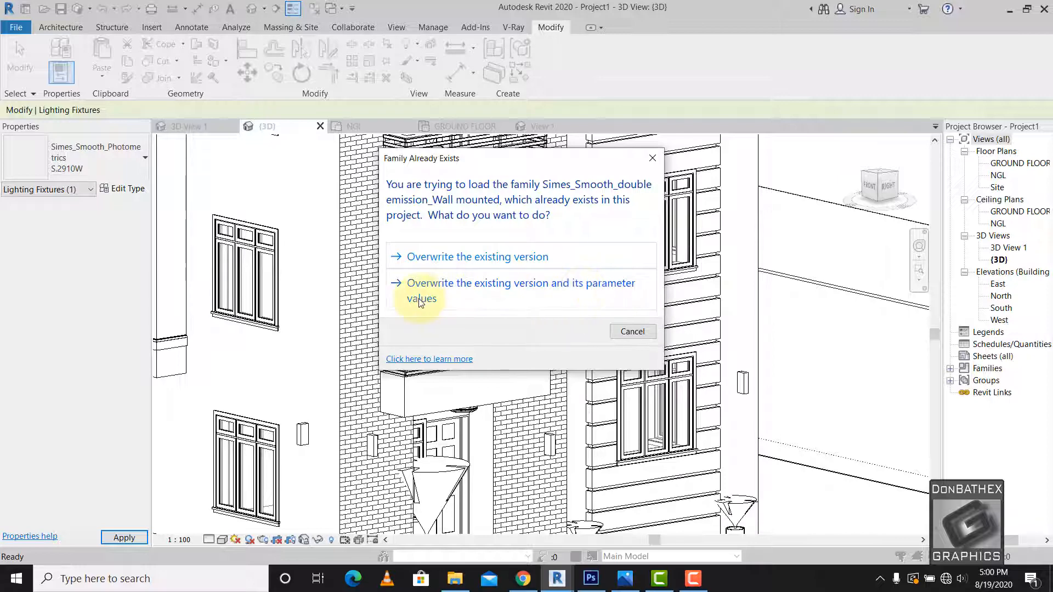
click(632, 332)
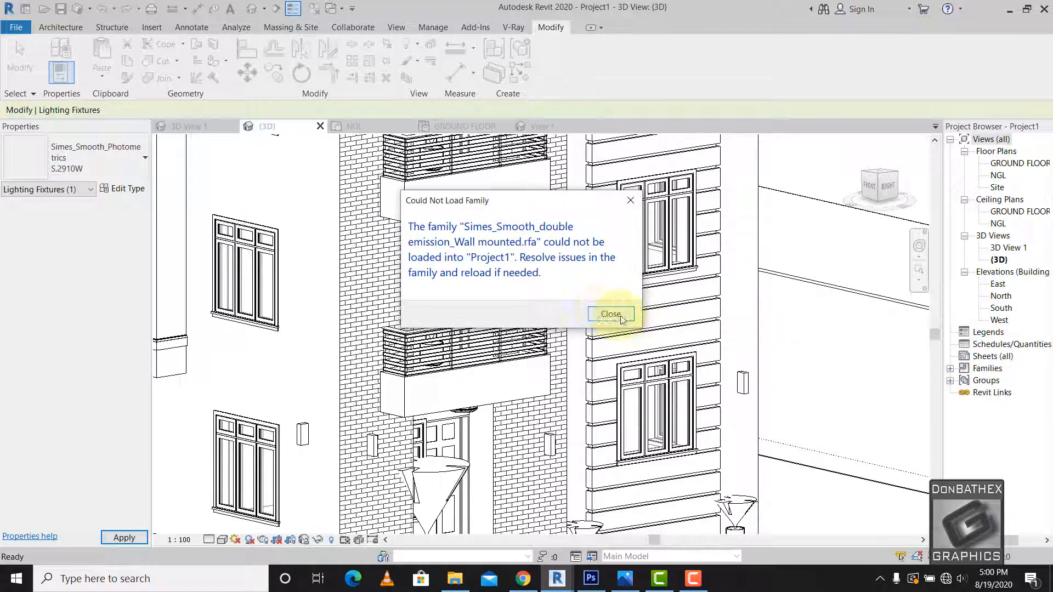
click(609, 313)
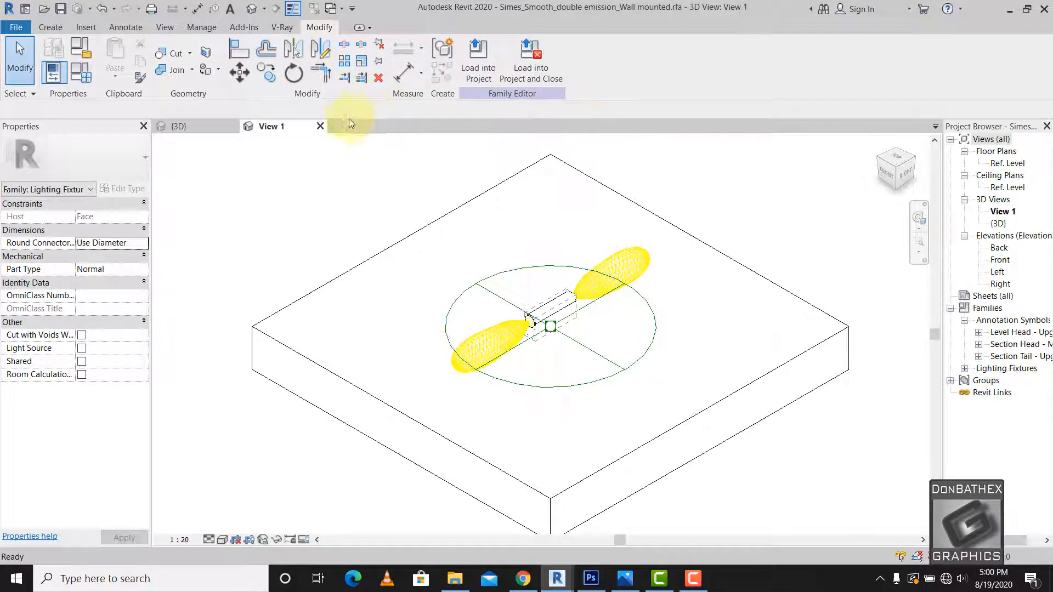
Close the wall-mounted light family without saving and open the project's NGL floor plan.
click(320, 126)
click(556, 307)
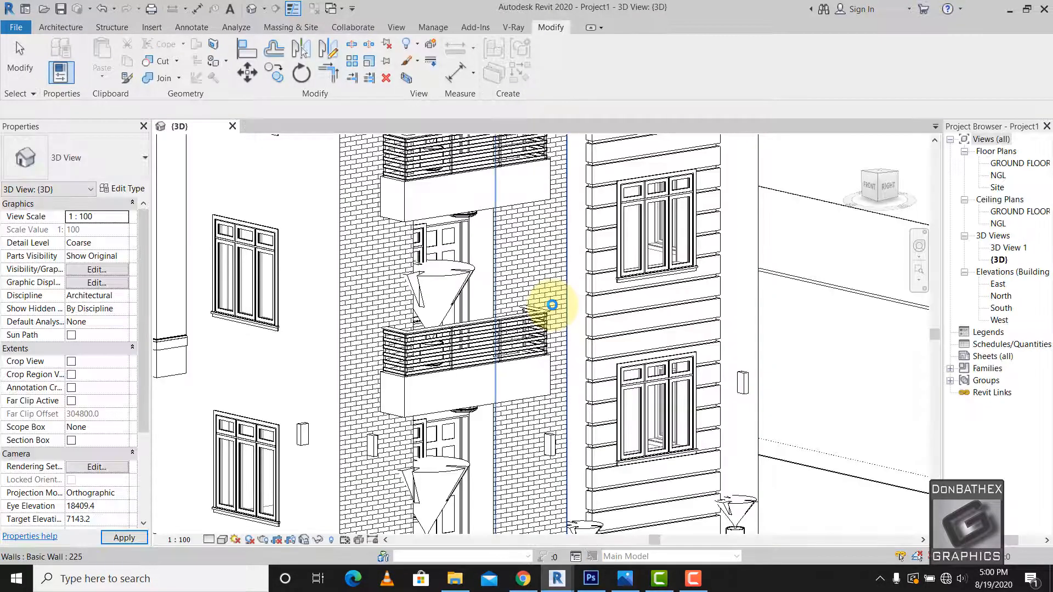
scroll(559, 324, down, 2)
scroll(586, 356, down, 4)
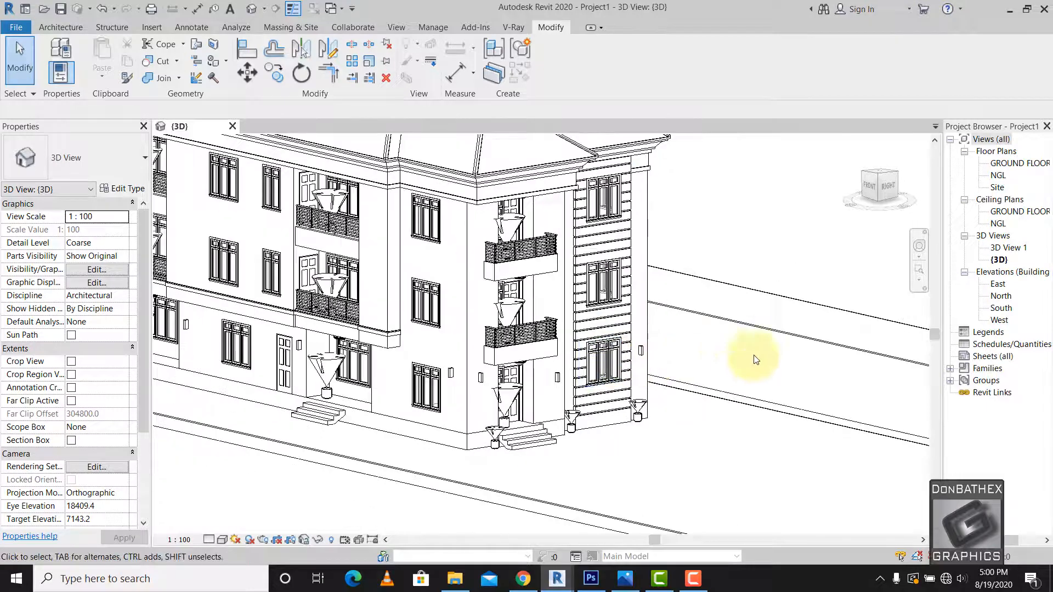
scroll(757, 332, down, 1)
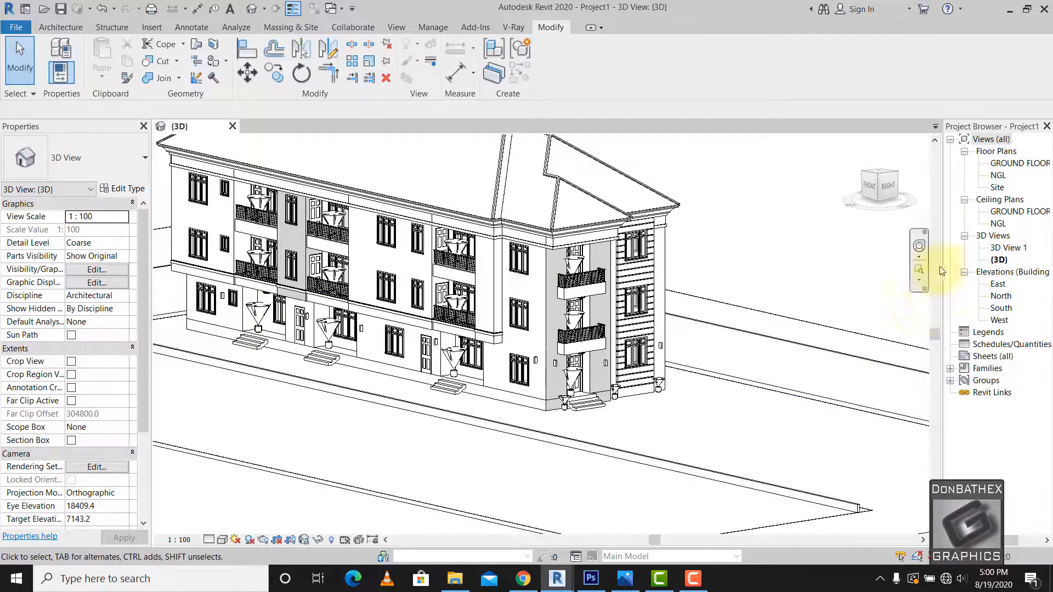
double_click(998, 175)
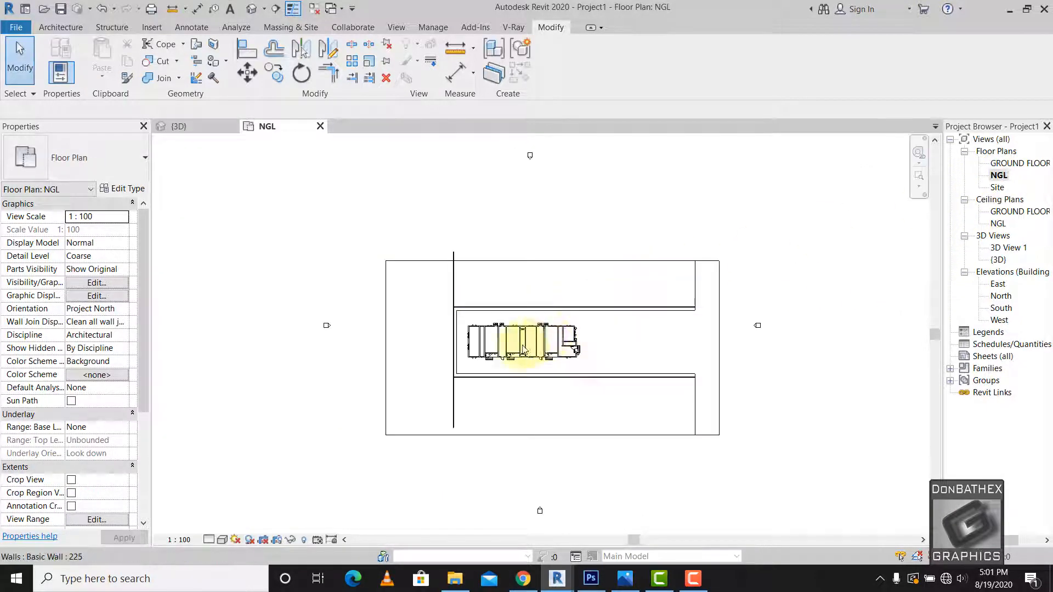
scroll(562, 405, up, 1)
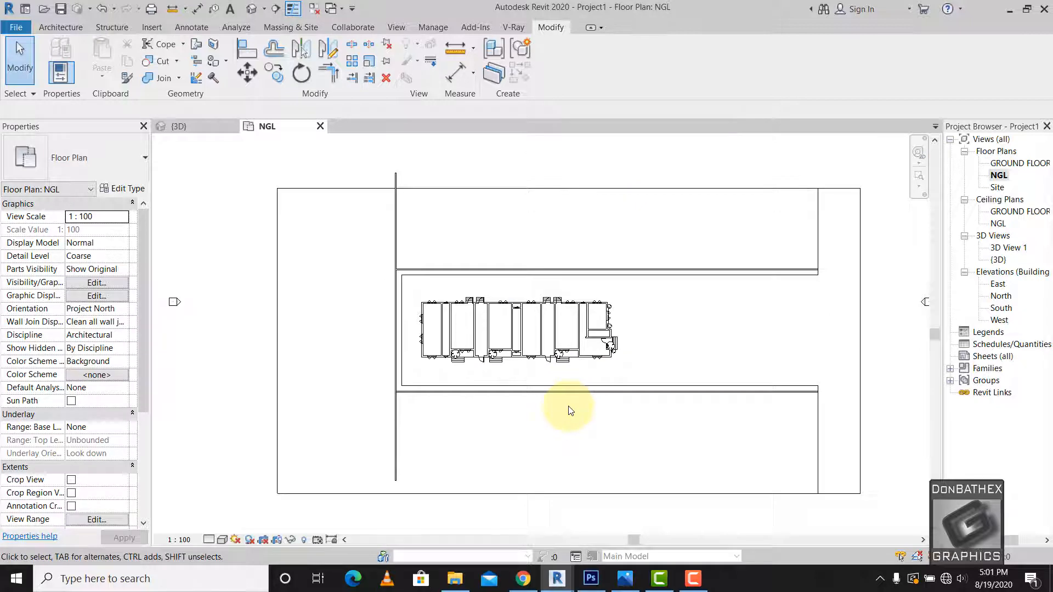
Switch to File Explorer and open the 1 COMPONENTS folder through the US Metric shortcut on the Desktop.
click(454, 582)
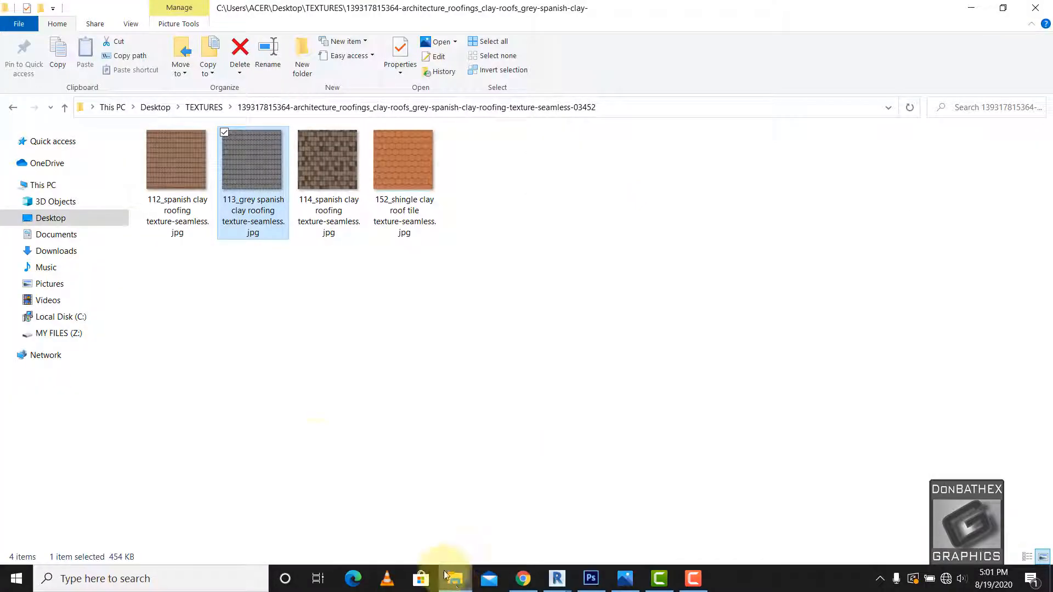
click(44, 186)
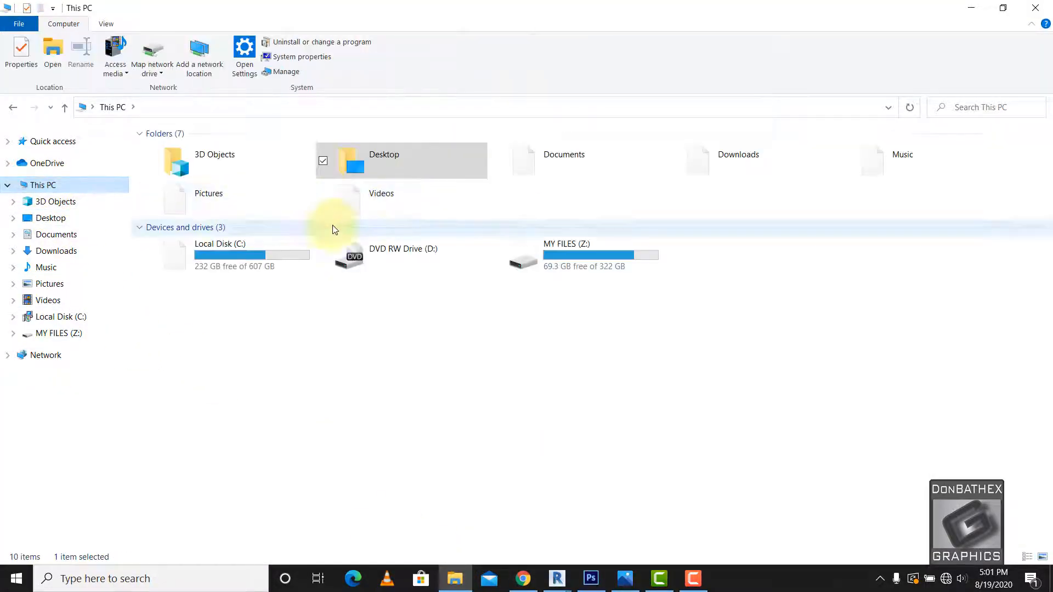
double_click(395, 162)
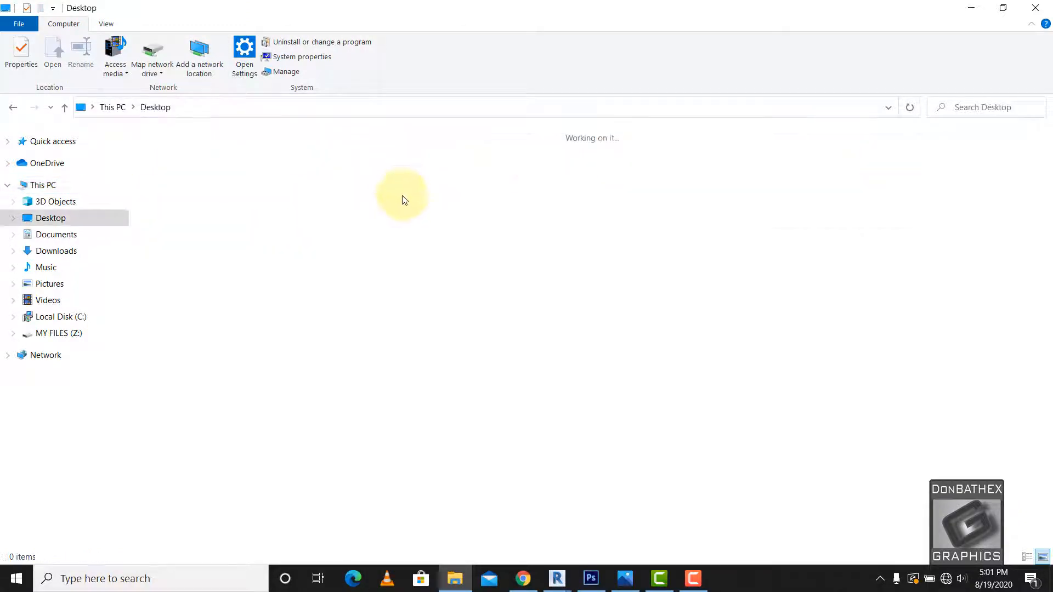
click(333, 268)
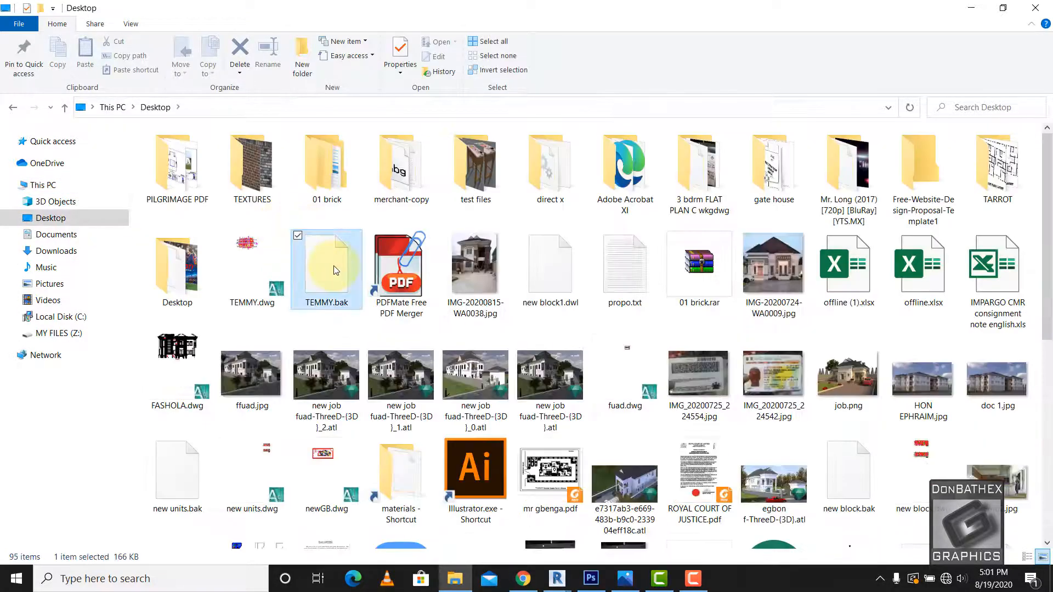
key(u)
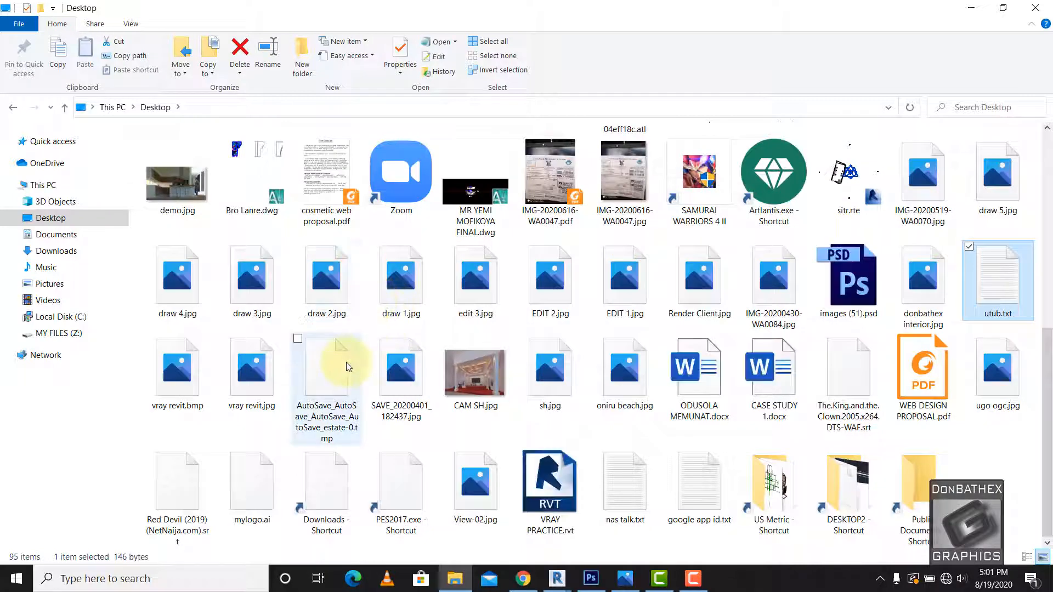
double_click(772, 486)
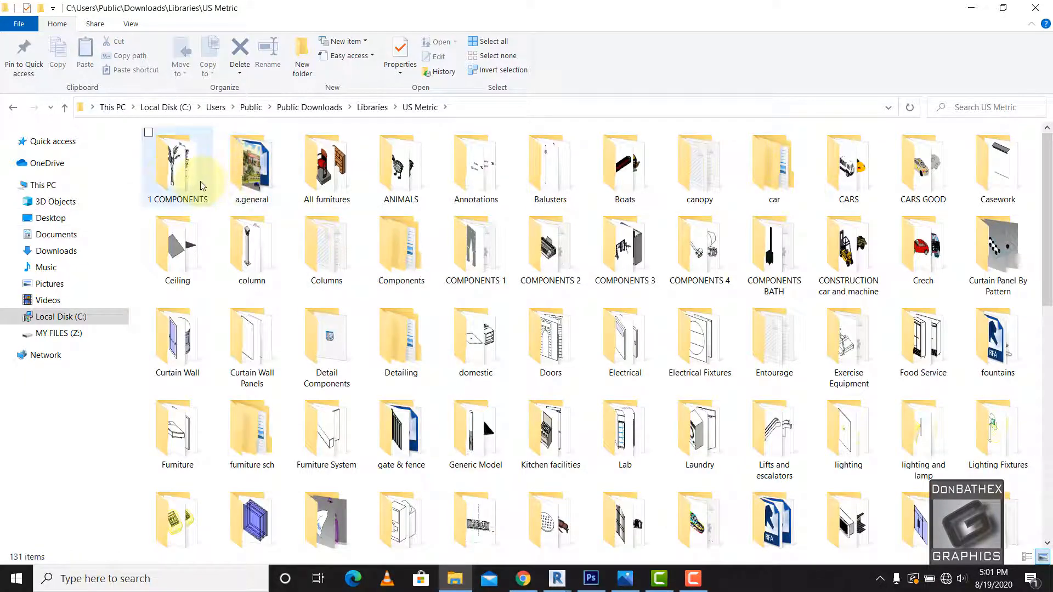
click(202, 186)
key(Return)
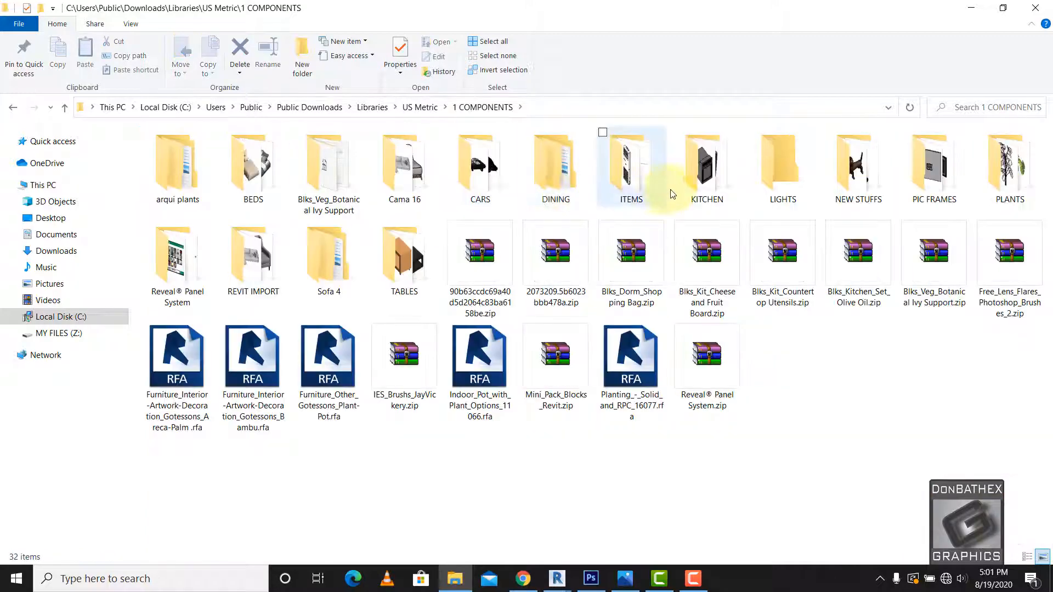
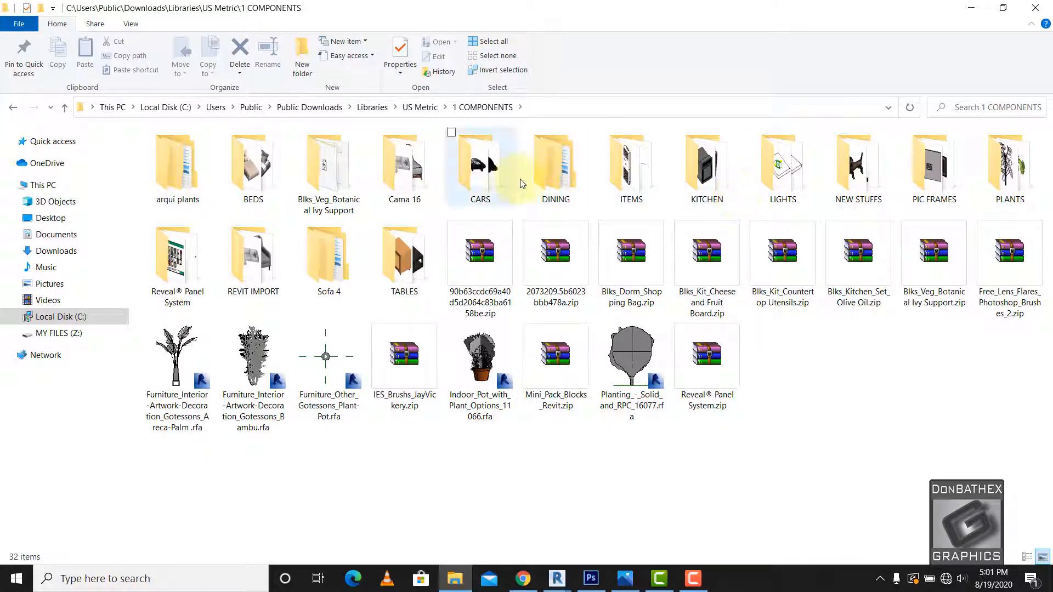
Bring the 35 - HILUX.rfa family from the CARS folder into the NGL floor plan in Revit.
click(487, 174)
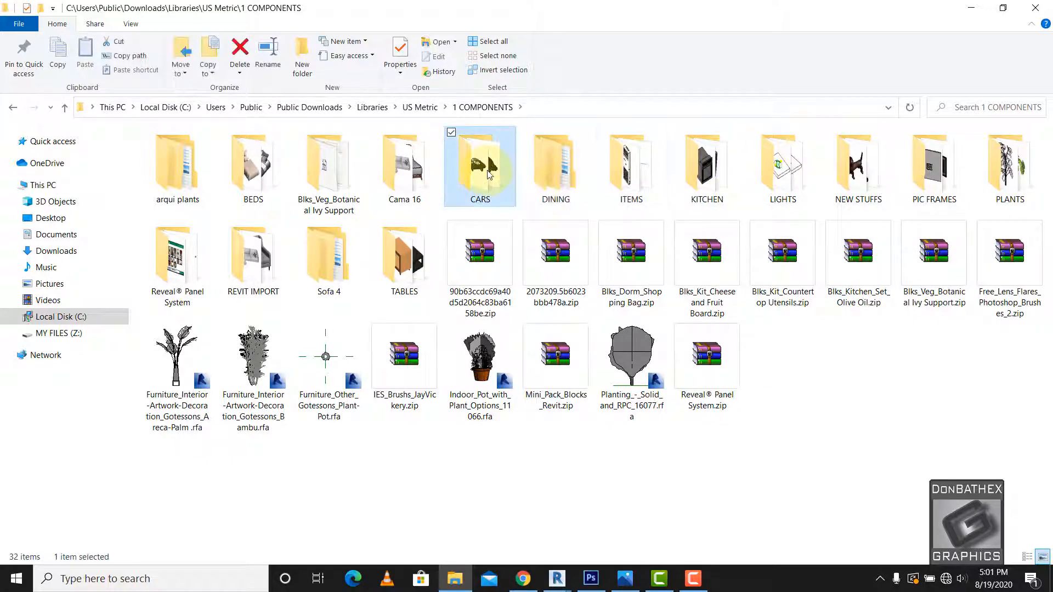
double_click(488, 174)
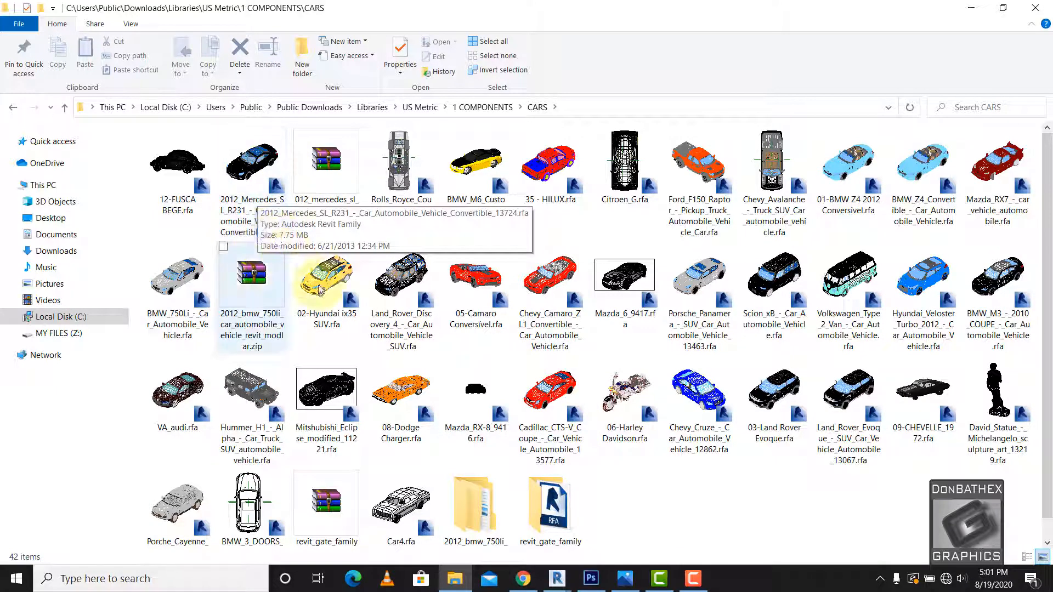
click(556, 161)
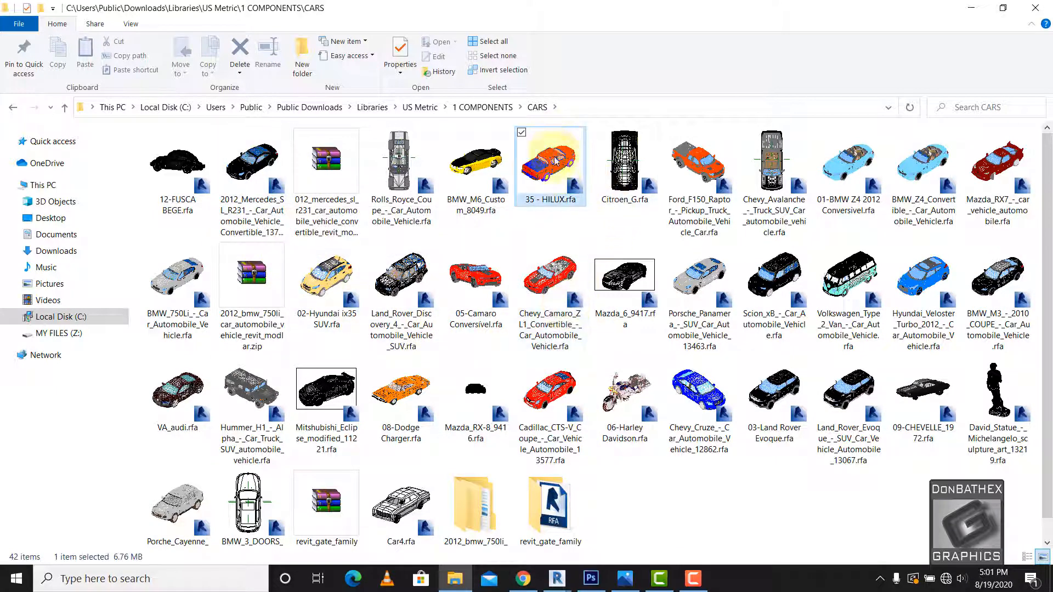
drag(556, 160, 579, 518)
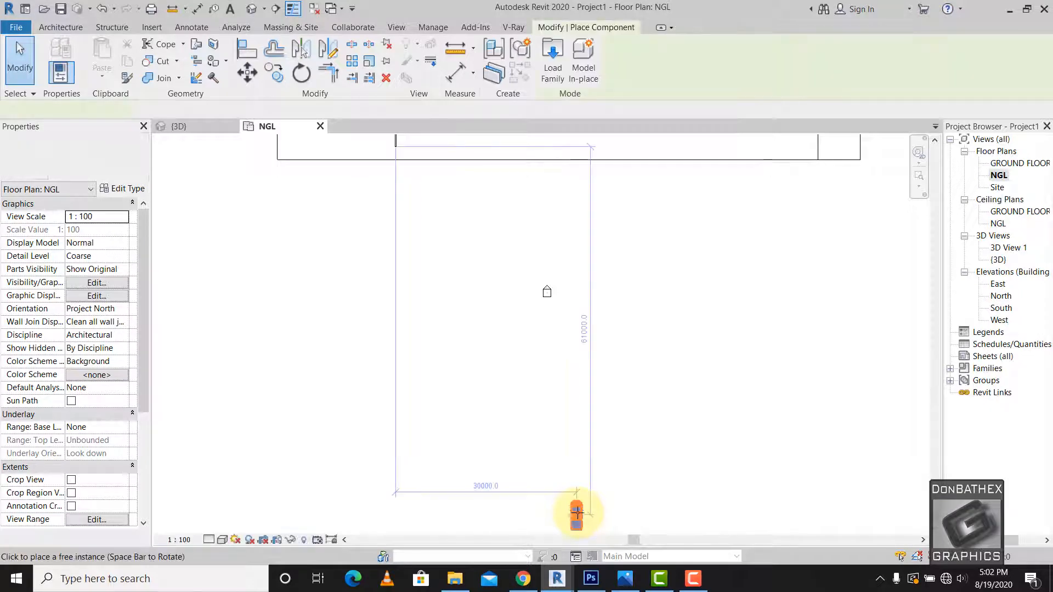
Rotate the Hilux parallel to the building's long side and place it between the lower facade and the fence, near the building's right end.
scroll(575, 514, down, 4)
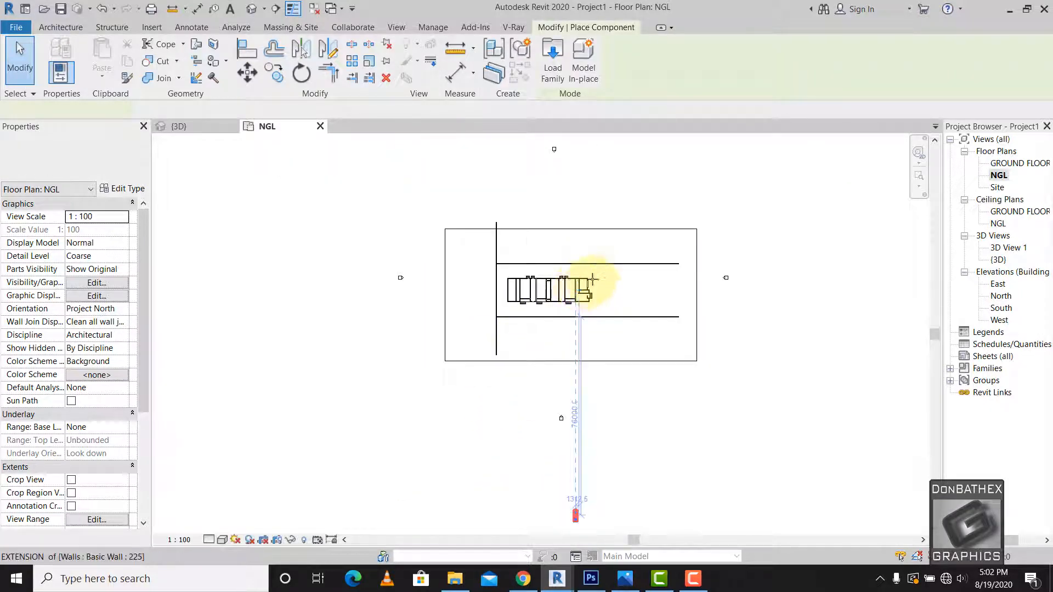
scroll(593, 279, up, 2)
scroll(589, 267, up, 1)
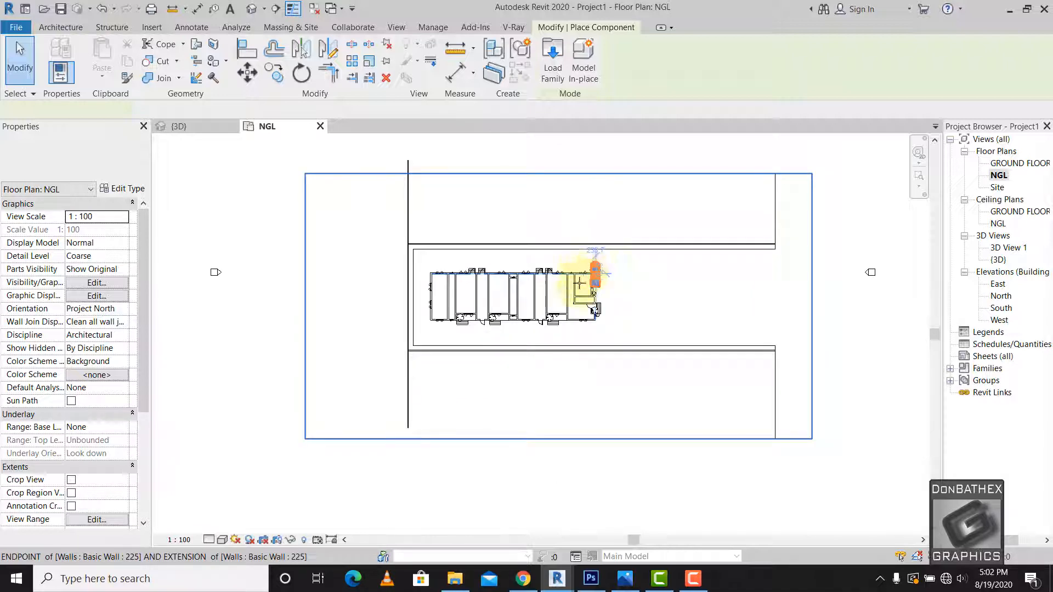
scroll(594, 277, up, 1)
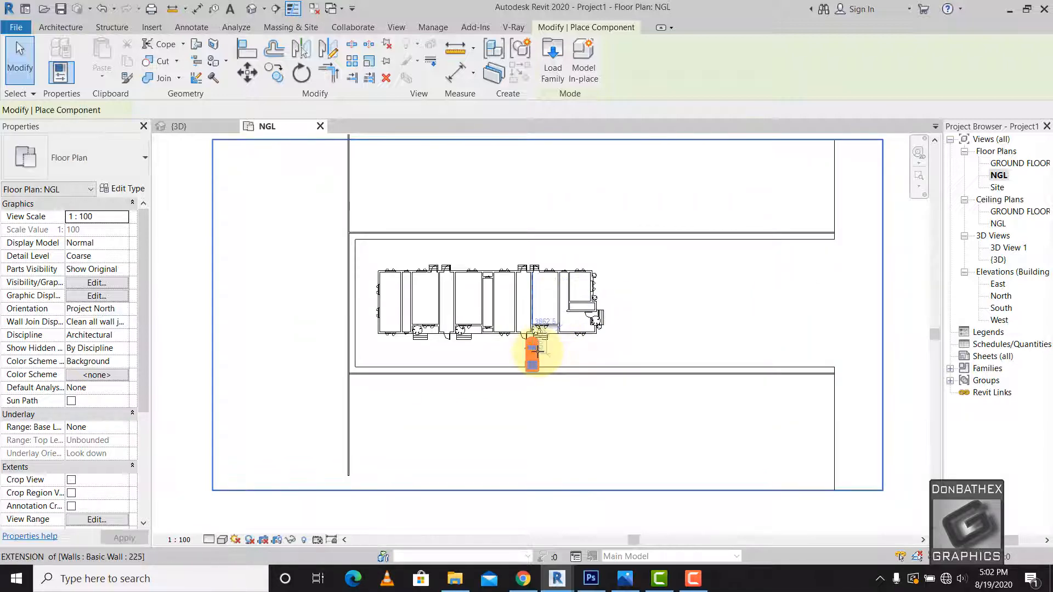
key(space)
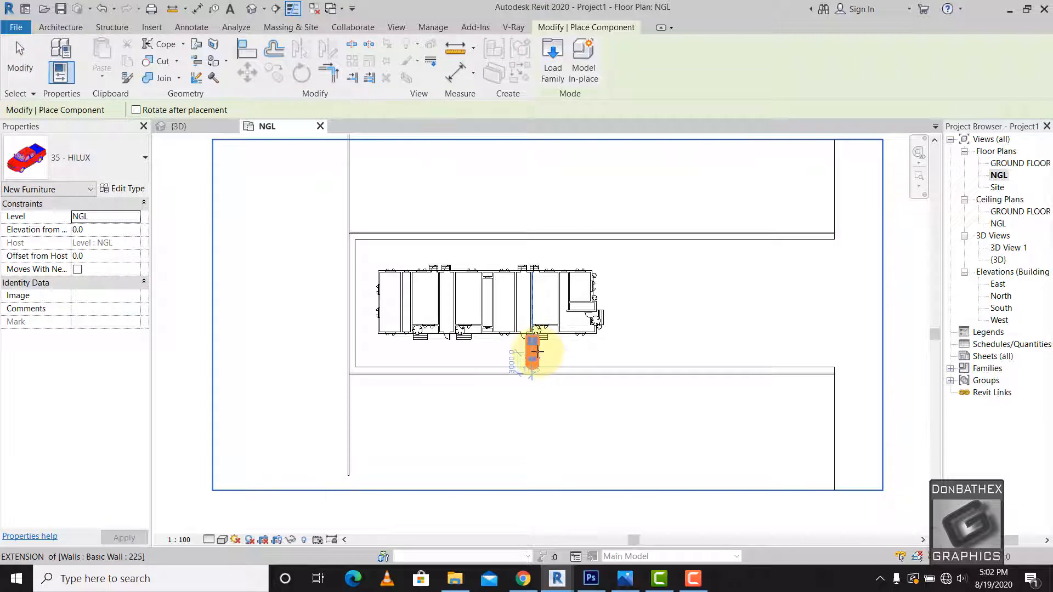
key(space)
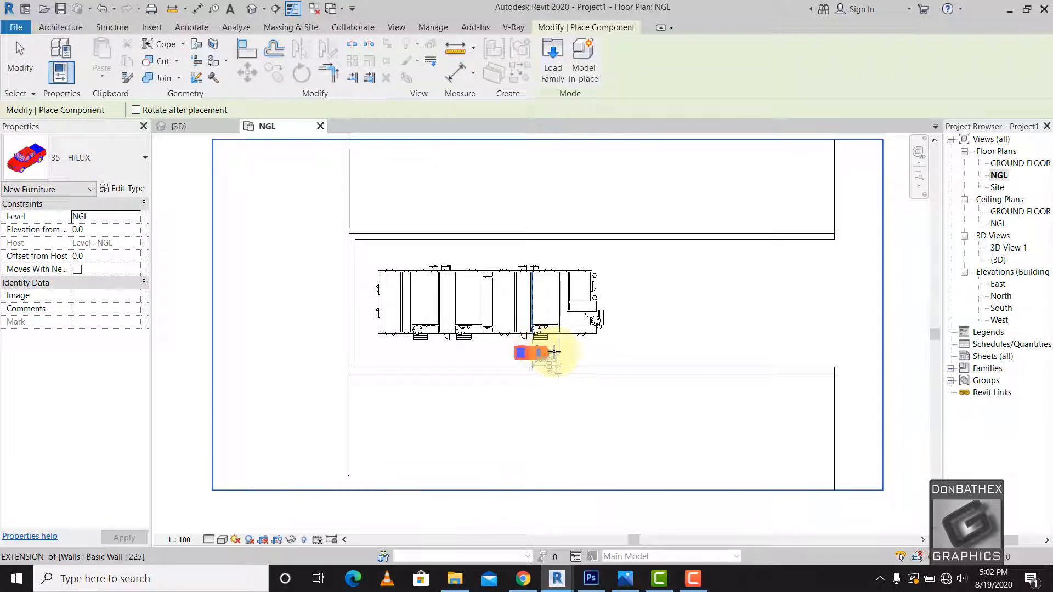
click(576, 353)
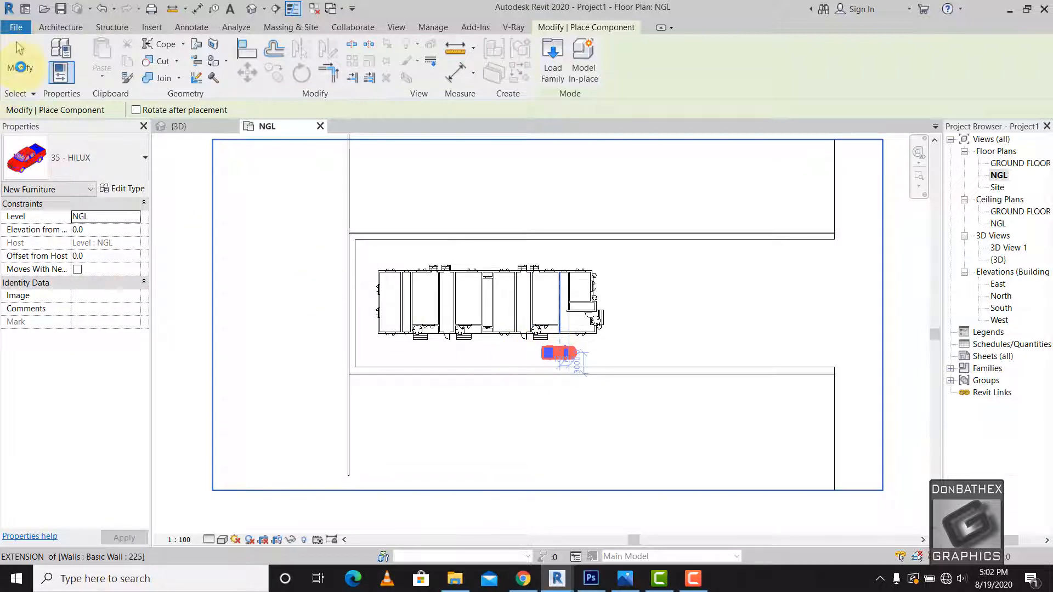
Finish placing the Hilux, bring 08-Dodge Charger.rfa from the CARS folder into Revit's NGL plan, and place it beyond the building's right end.
click(20, 67)
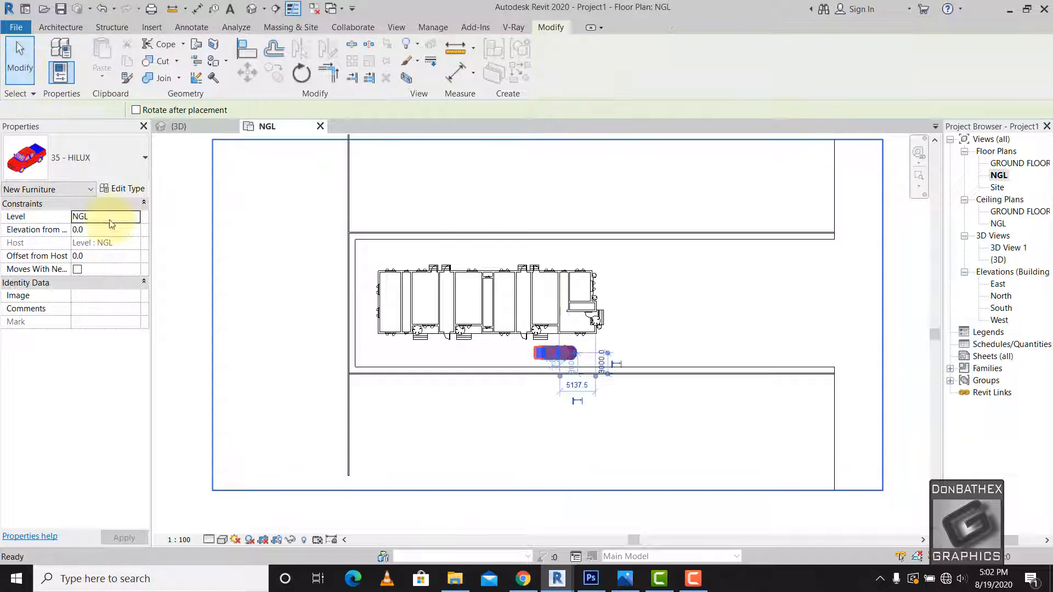
key(Escape)
click(459, 581)
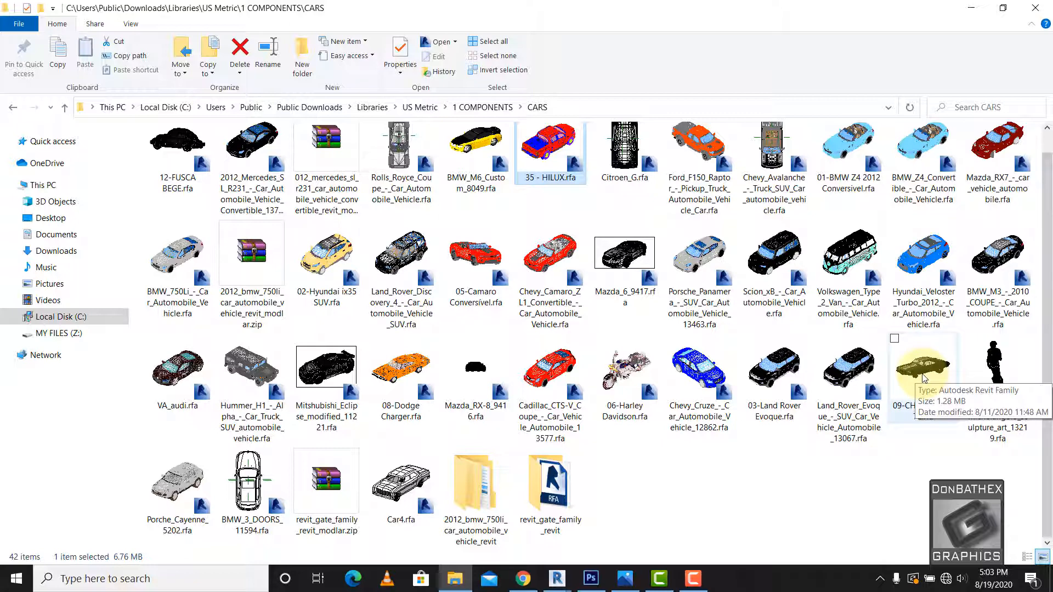
mouse_move(401, 373)
mouse_down()
mouse_move(566, 462)
mouse_move(556, 576)
mouse_move(537, 572)
mouse_move(571, 568)
mouse_move(556, 570)
mouse_move(583, 532)
mouse_move(607, 305)
mouse_up()
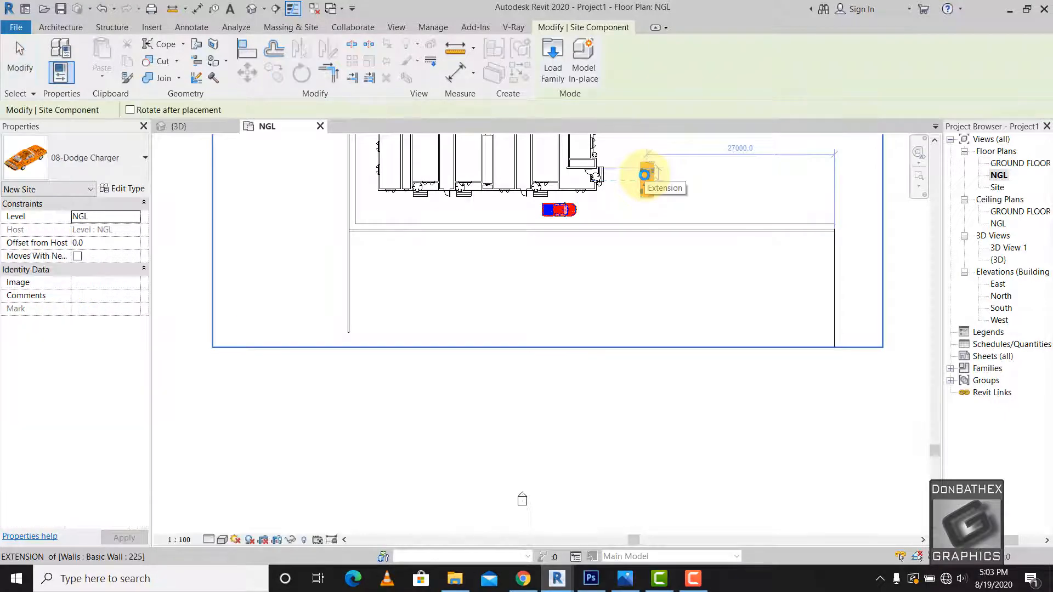
click(645, 175)
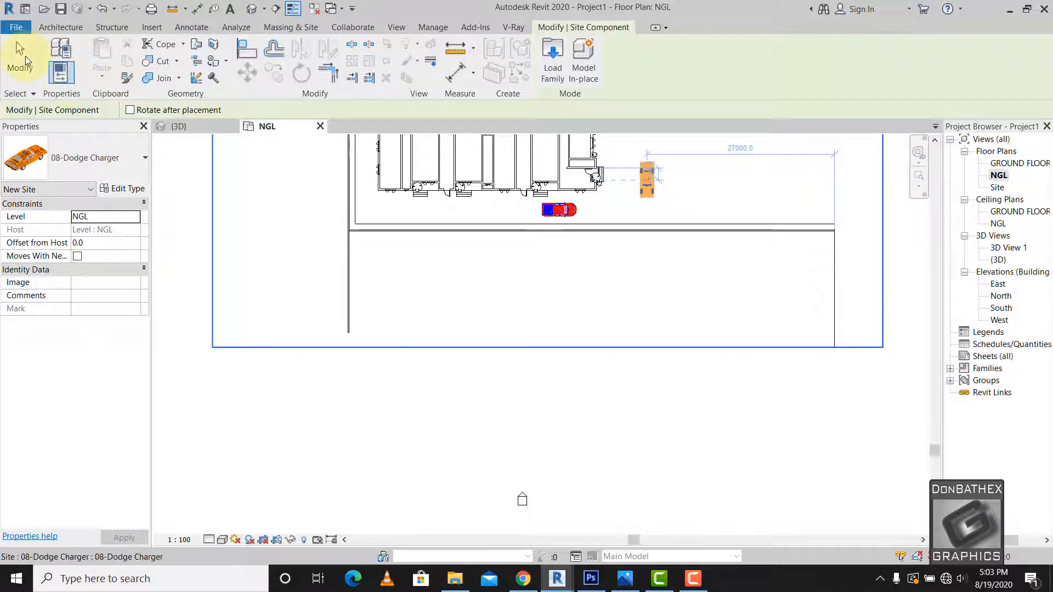
click(20, 57)
Move the Dodge Charger closer to the building's right end, about 29300 mm from the fence's right end, and nudge it toward the upper fence.
click(571, 352)
scroll(606, 313, down, 2)
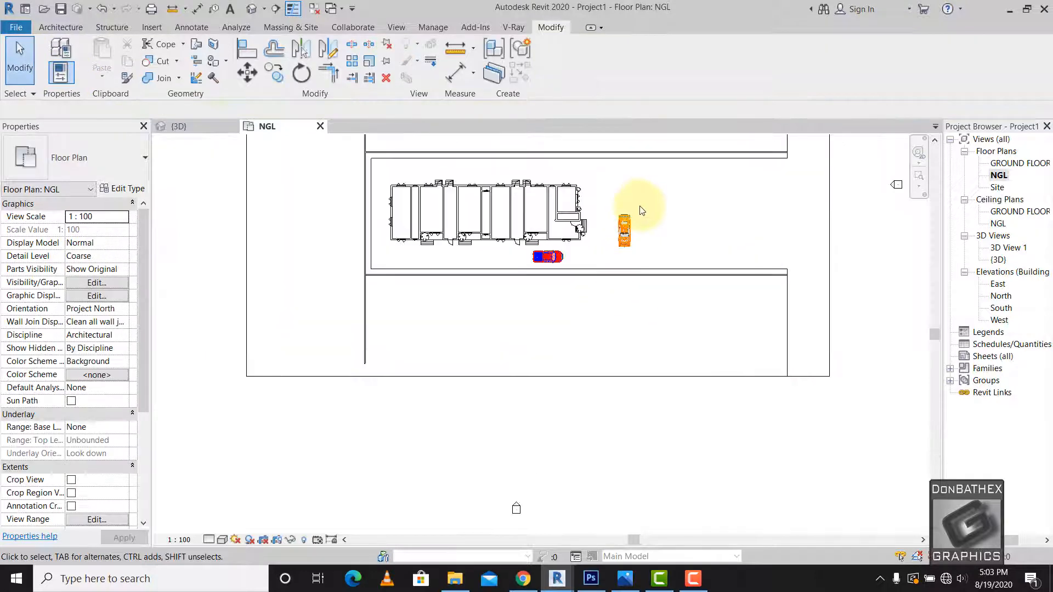
scroll(641, 220, up, 3)
drag(610, 230, 585, 170)
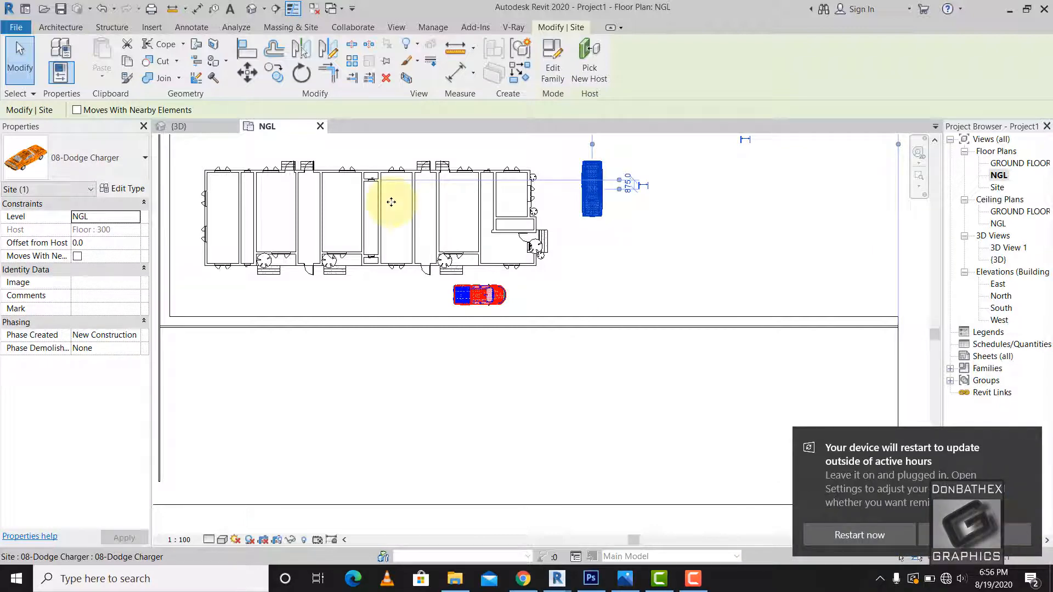
mouse_move(992, 465)
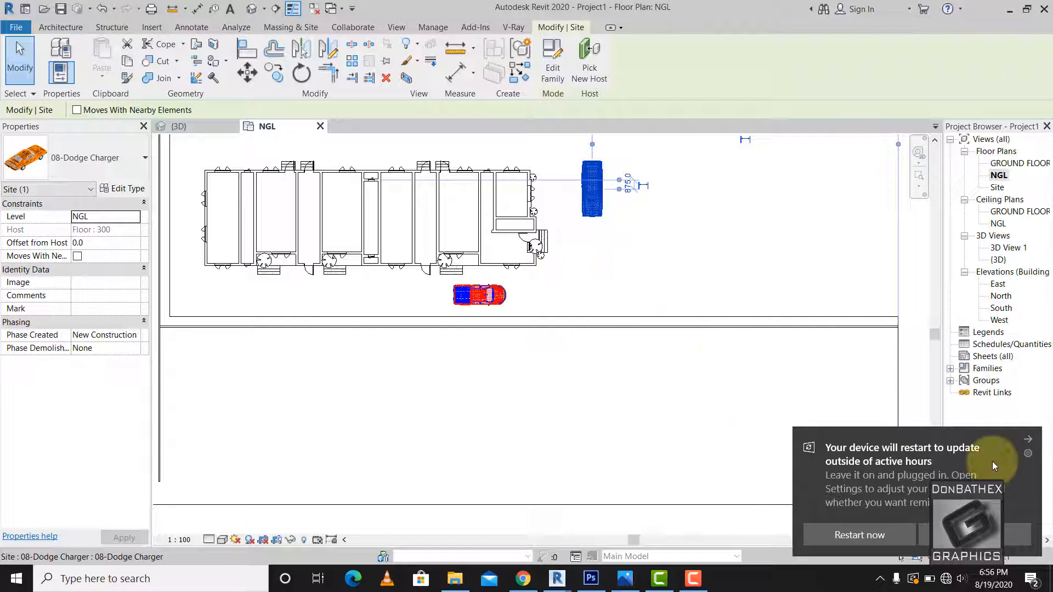
click(1028, 442)
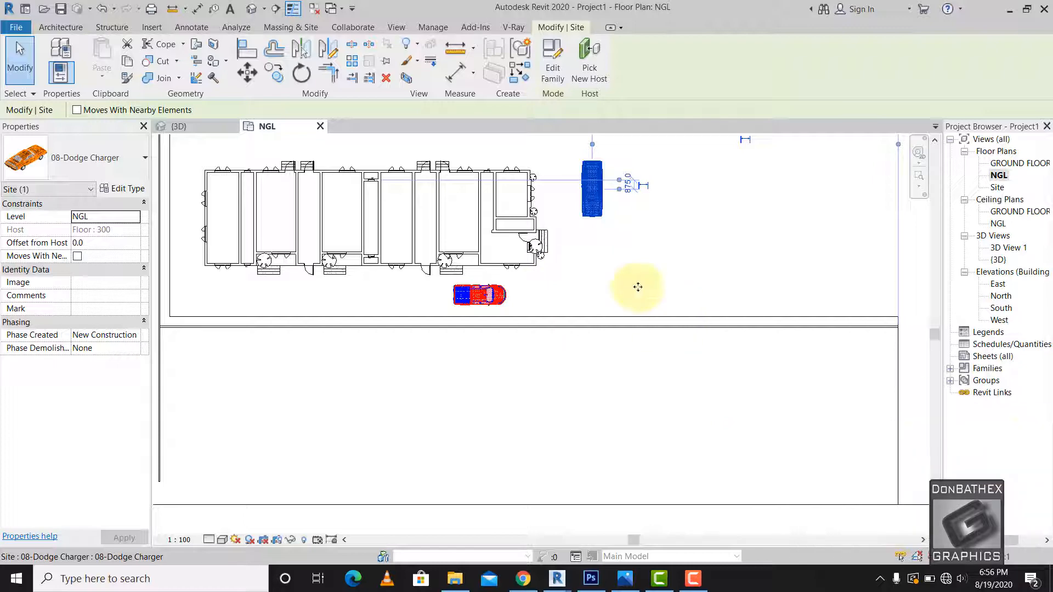
click(602, 242)
scroll(581, 297, down, 1)
click(592, 240)
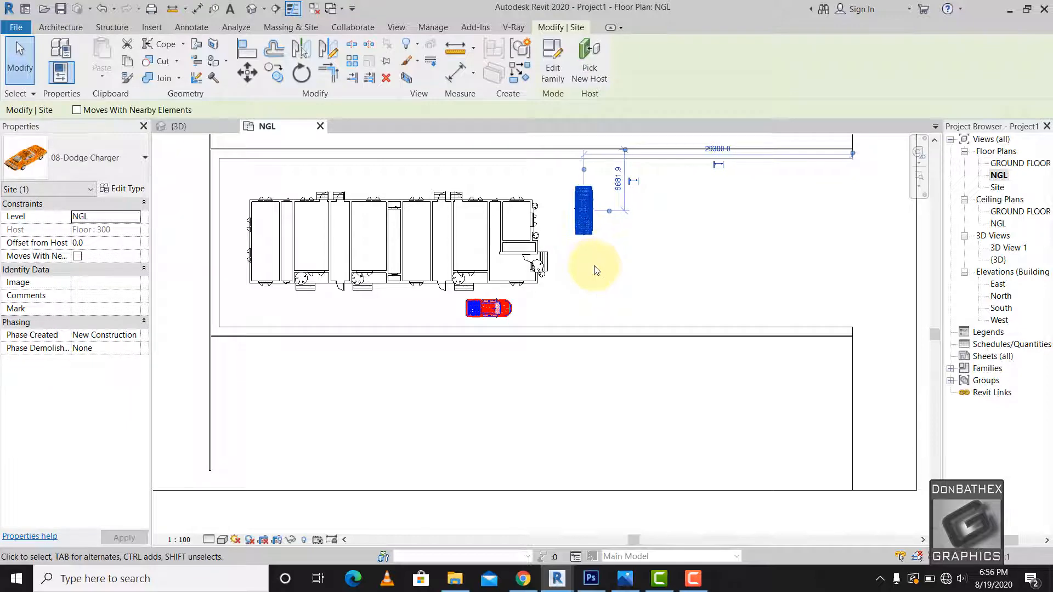
key(Up)
key(Up)
key(Up)
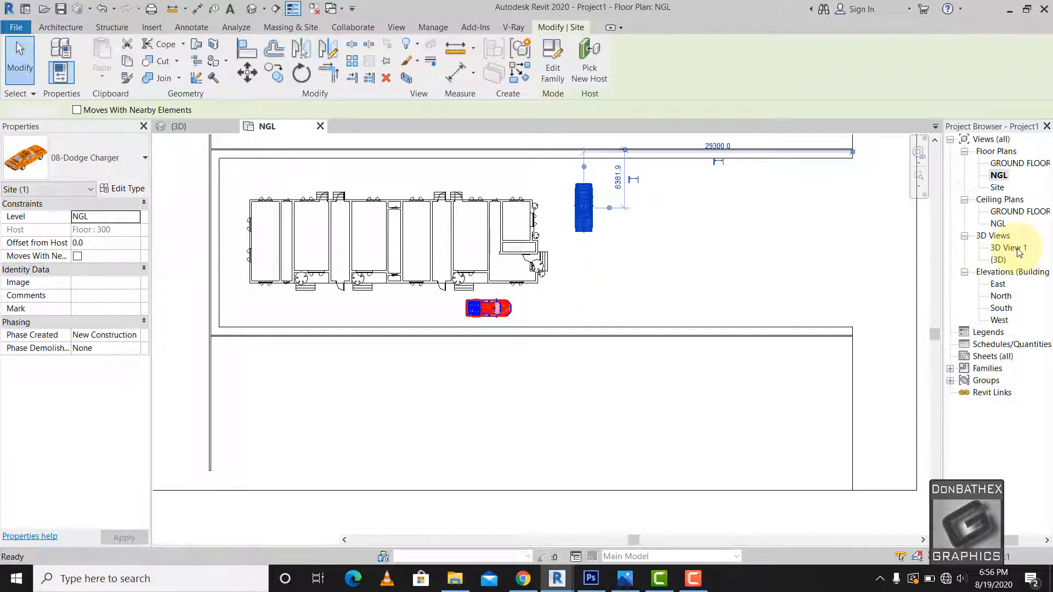
Open 3D View 1 to review the placed cars and cancel saving the project.
click(1006, 249)
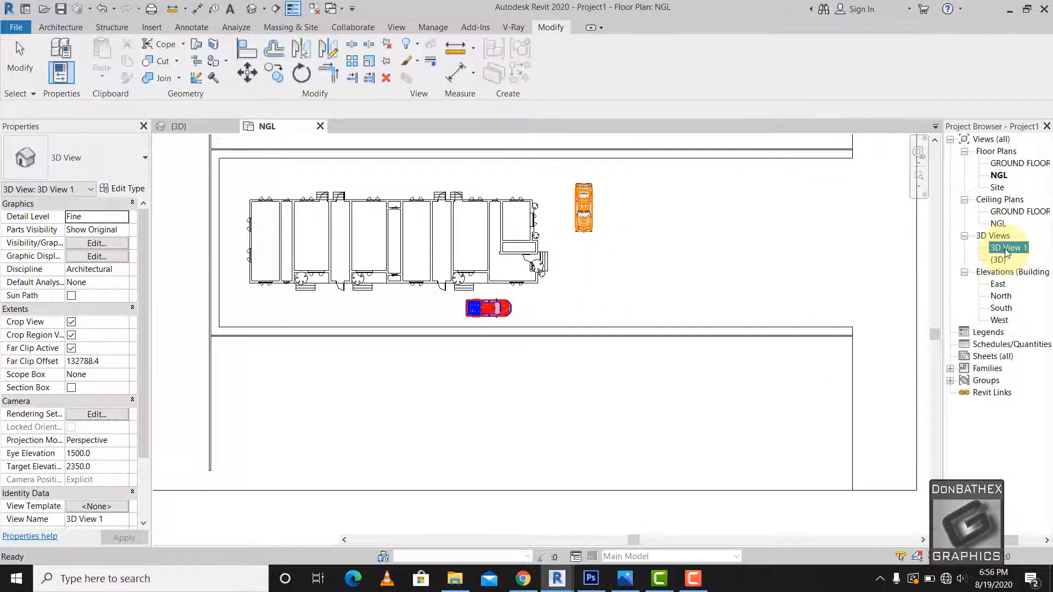
double_click(1006, 249)
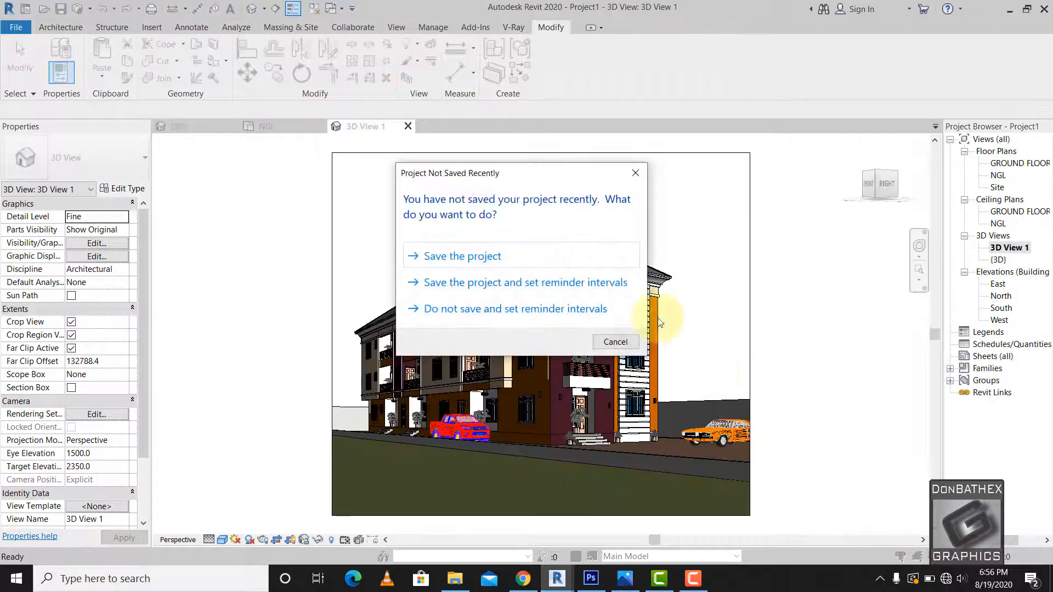
click(524, 259)
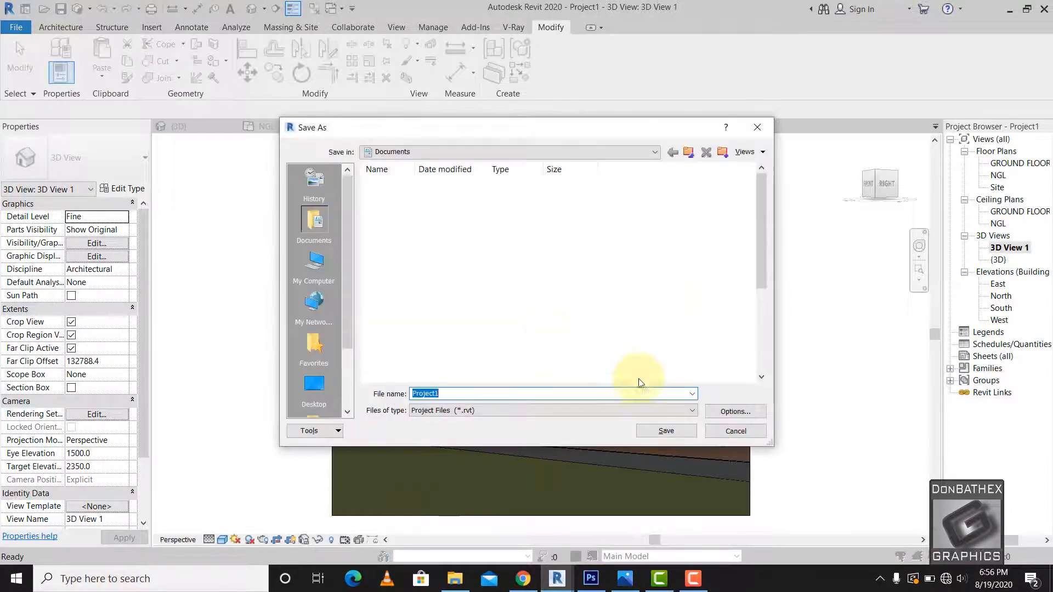
click(735, 431)
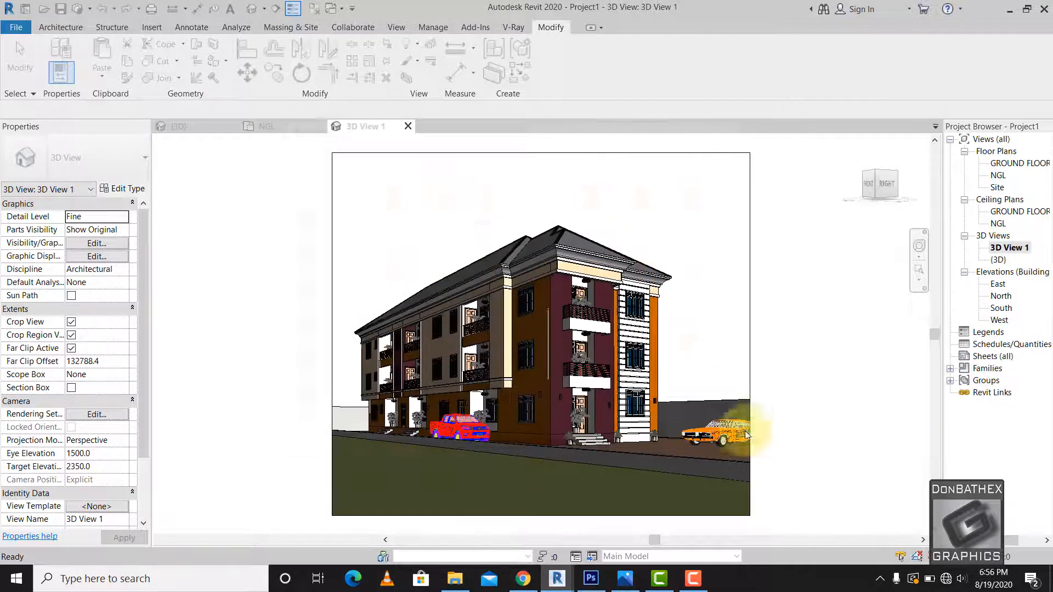
Return to the NGL floor plan, switch to File Explorer, and open ARQUI REVIT FILES inside the arqui plants folder of 1 COMPONENTS.
click(1000, 176)
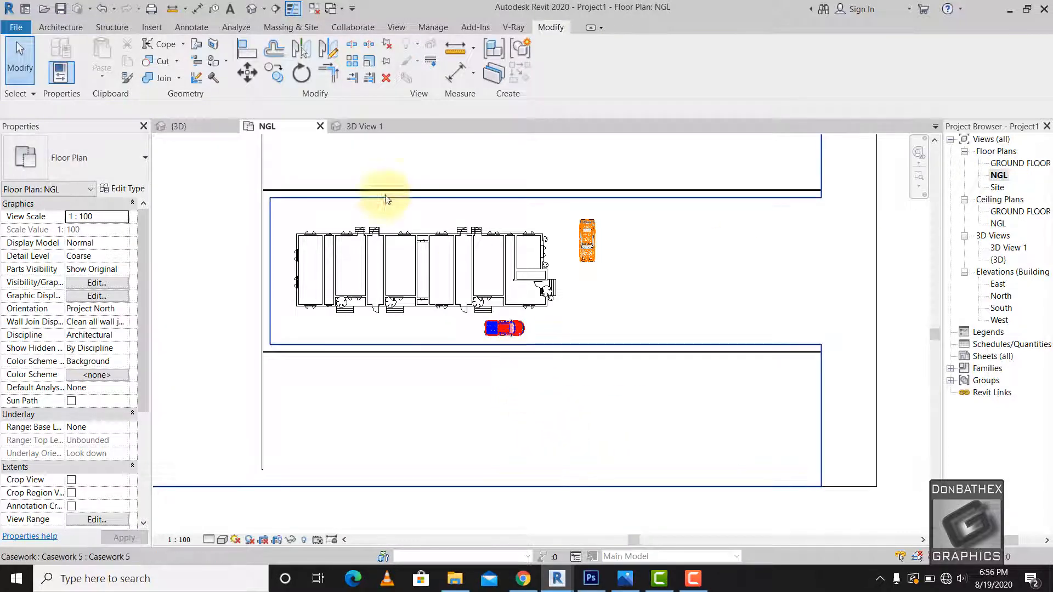
scroll(367, 427, down, 1)
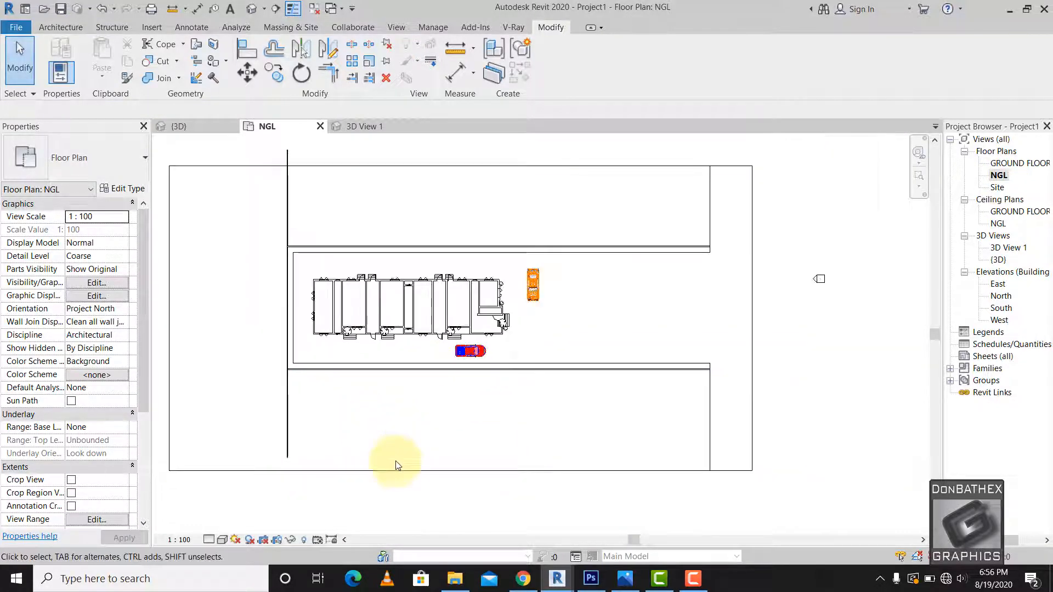
click(455, 578)
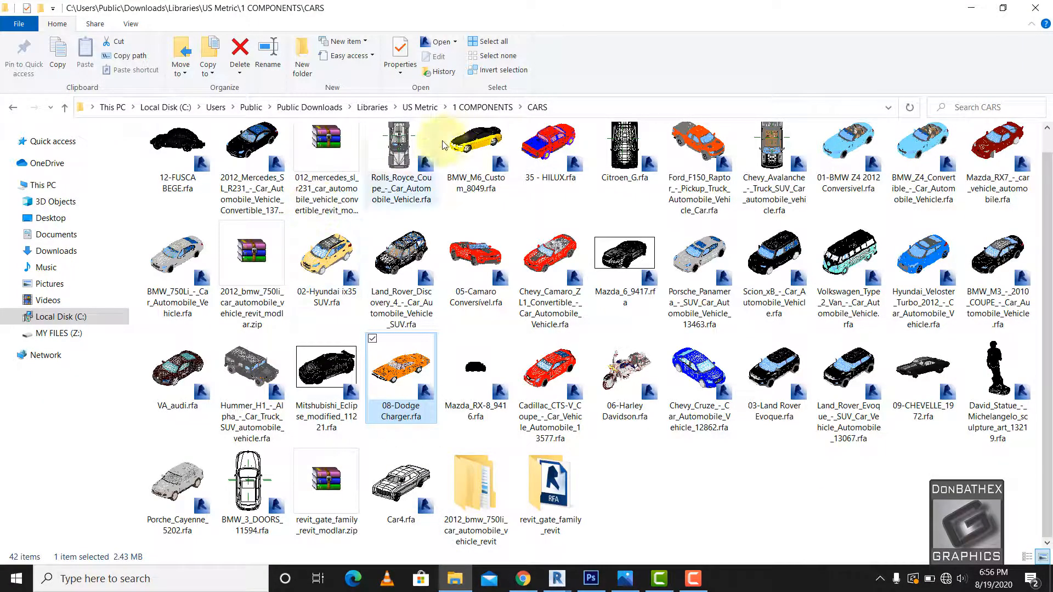
click(421, 107)
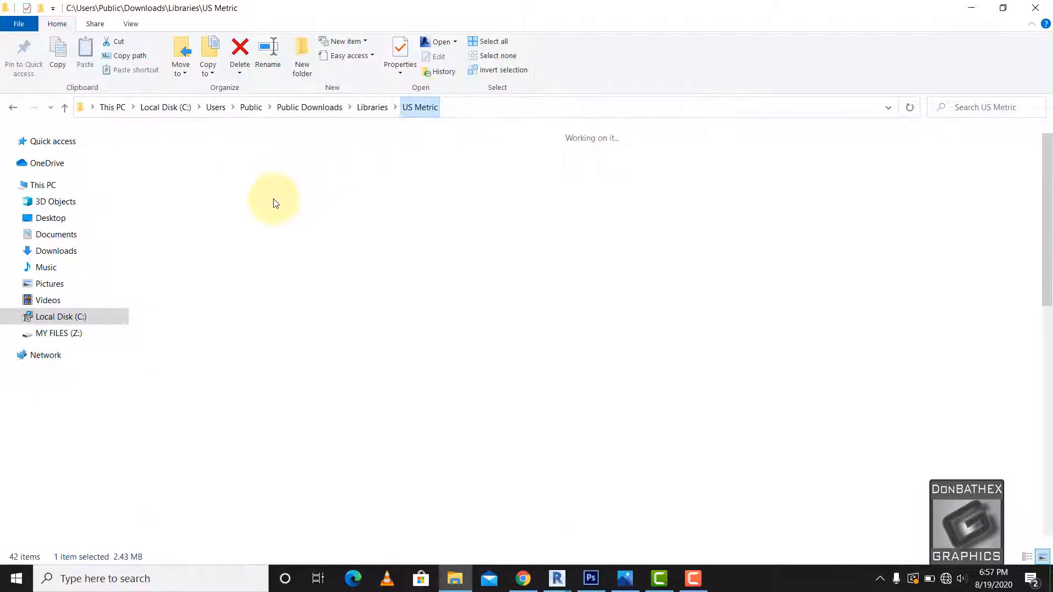
double_click(174, 180)
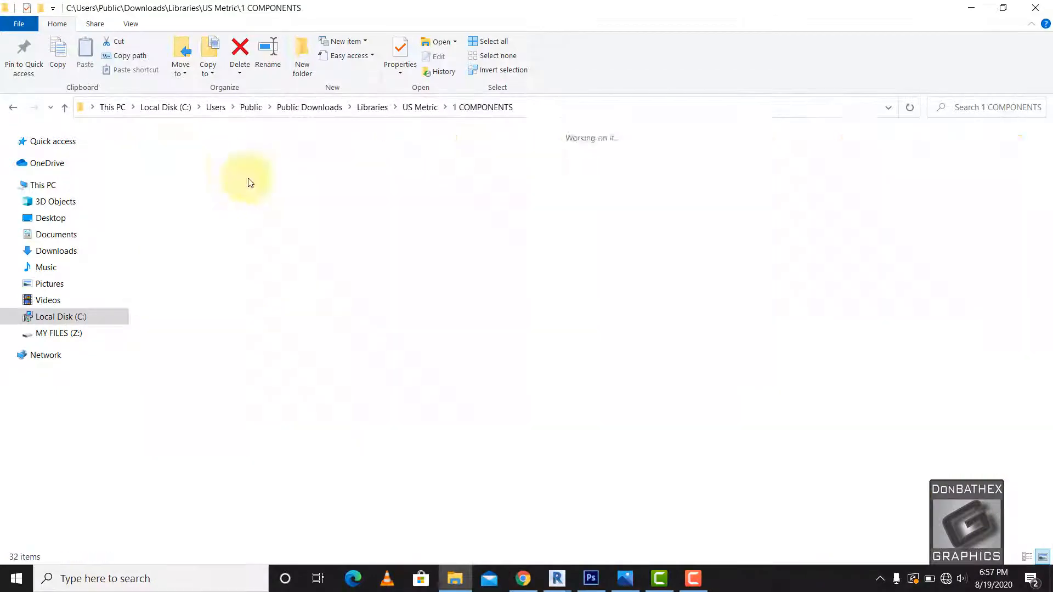
double_click(173, 179)
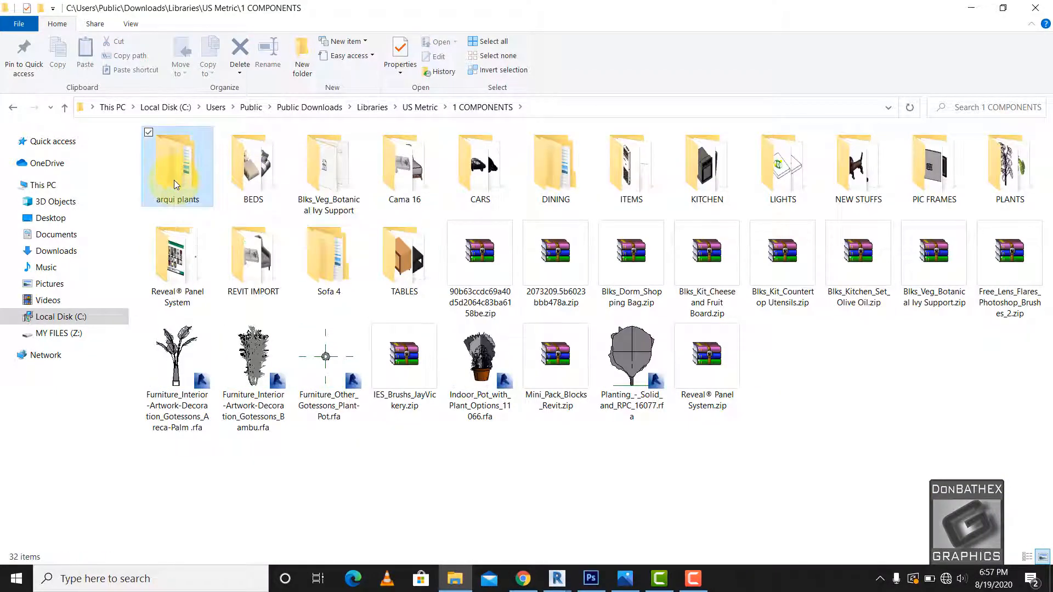
click(193, 154)
double_click(194, 152)
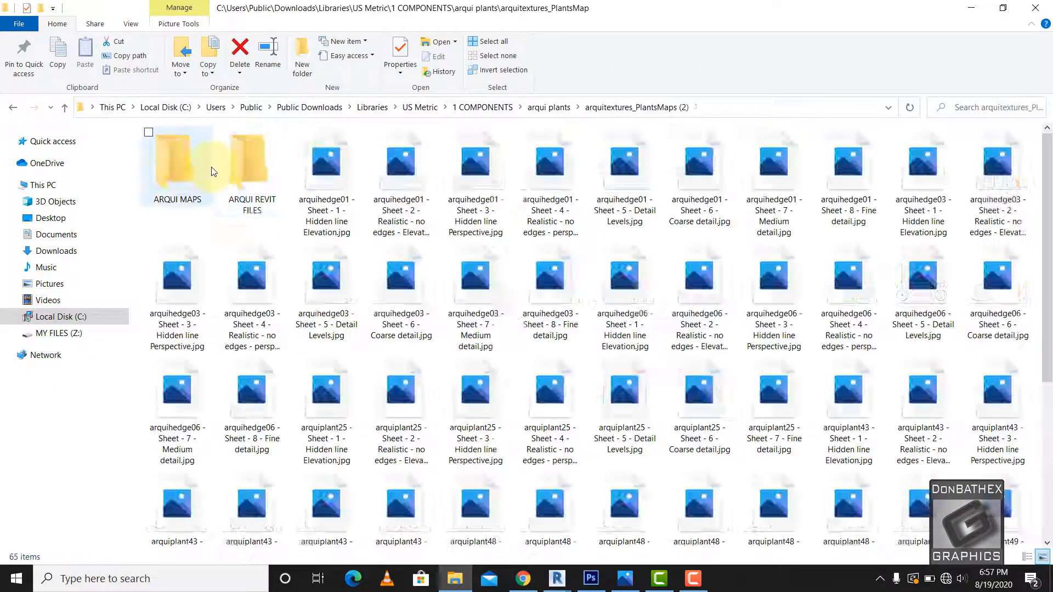
double_click(248, 185)
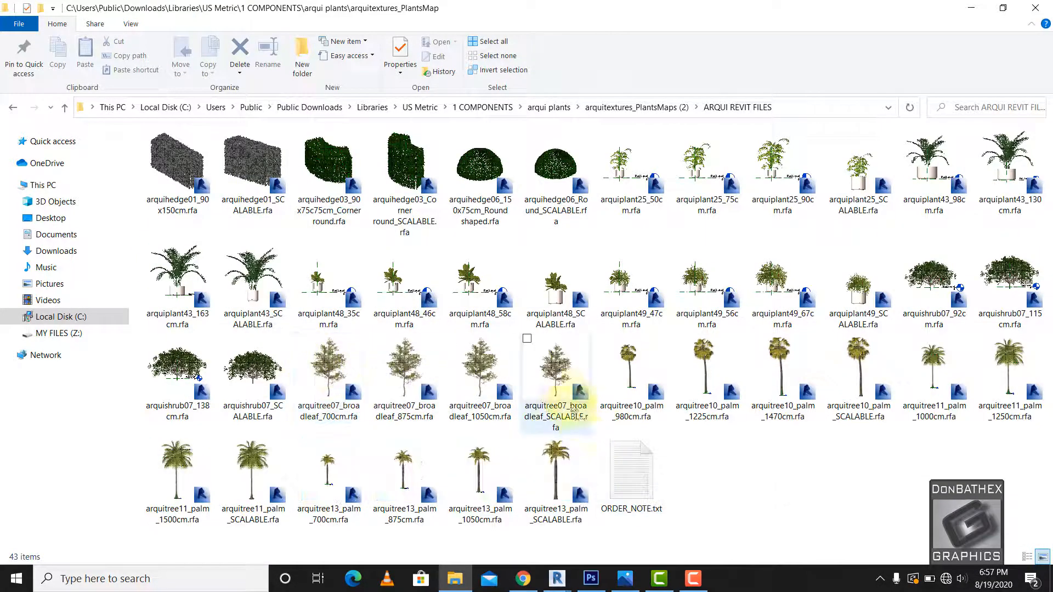
Bring arquitree07_broadleaf_SCALABLE.rfa into the NGL floor plan in Revit and place three trees outside the fence's lower-left corner.
click(558, 379)
drag(558, 380, 525, 436)
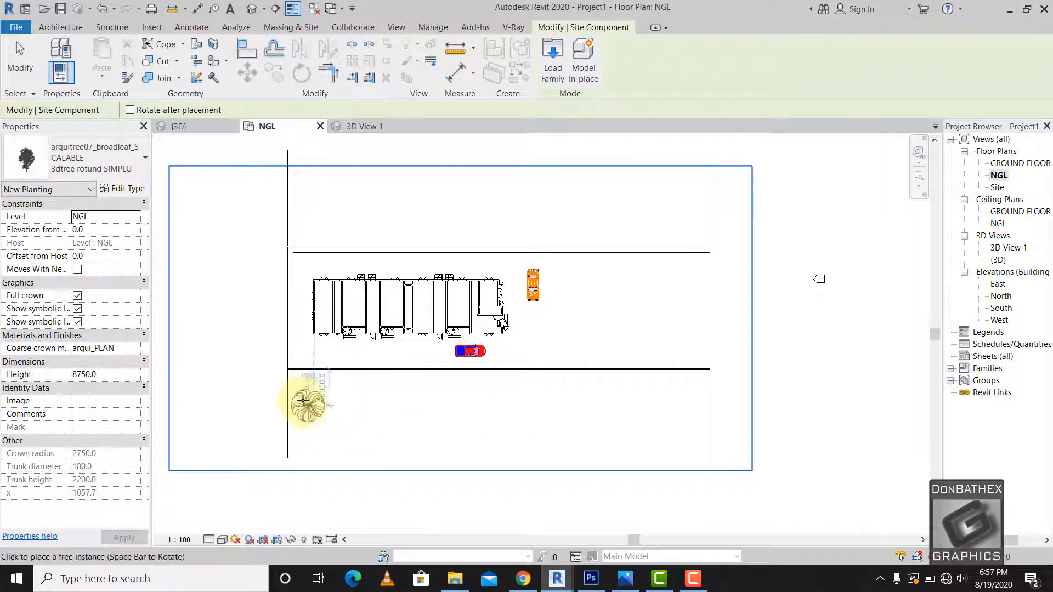
scroll(263, 345, up, 1)
scroll(262, 346, up, 1)
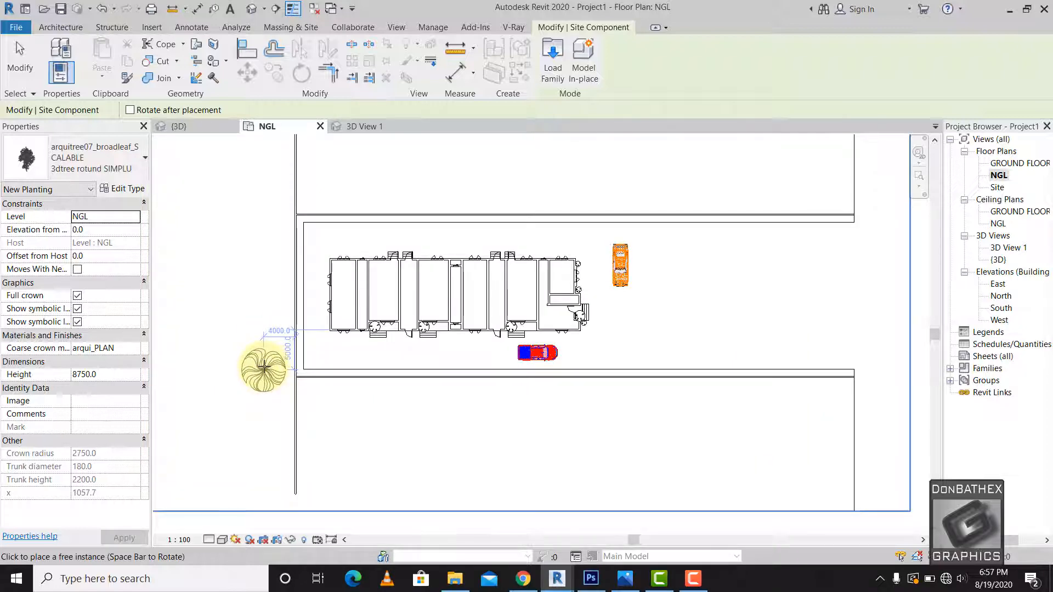
click(263, 367)
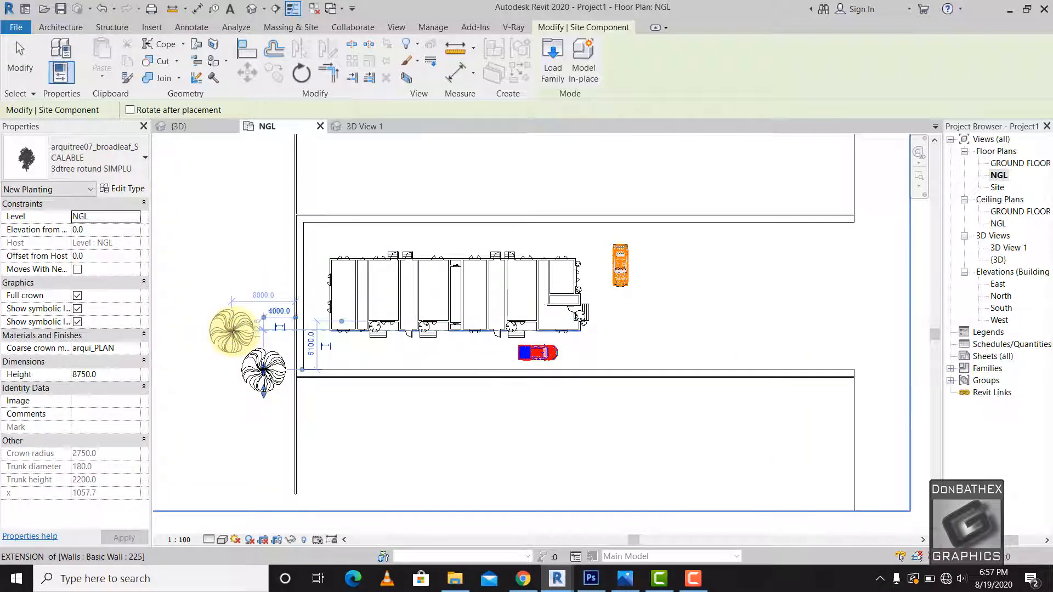
click(232, 331)
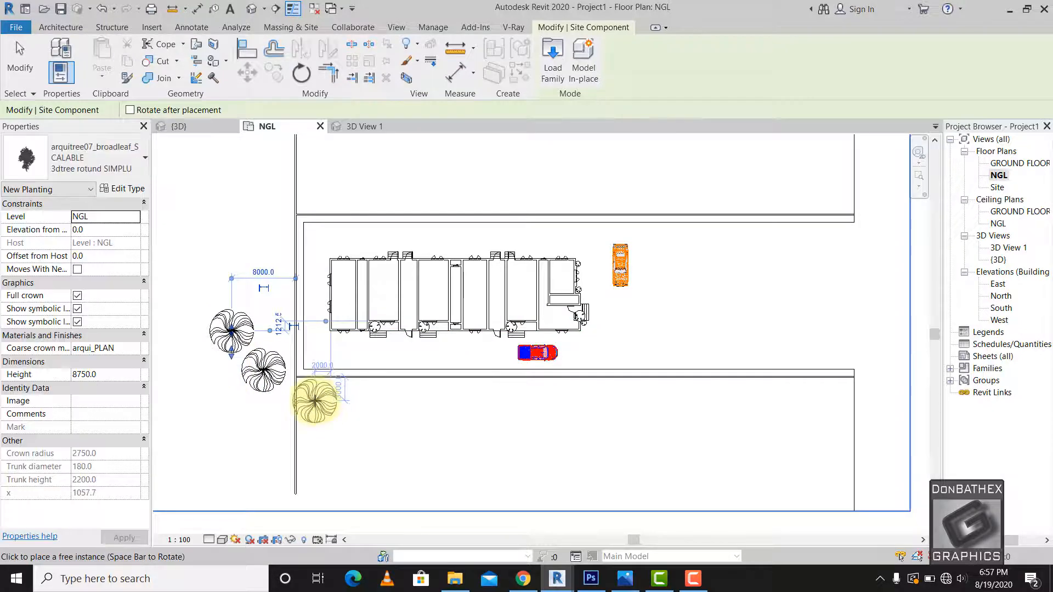
click(315, 401)
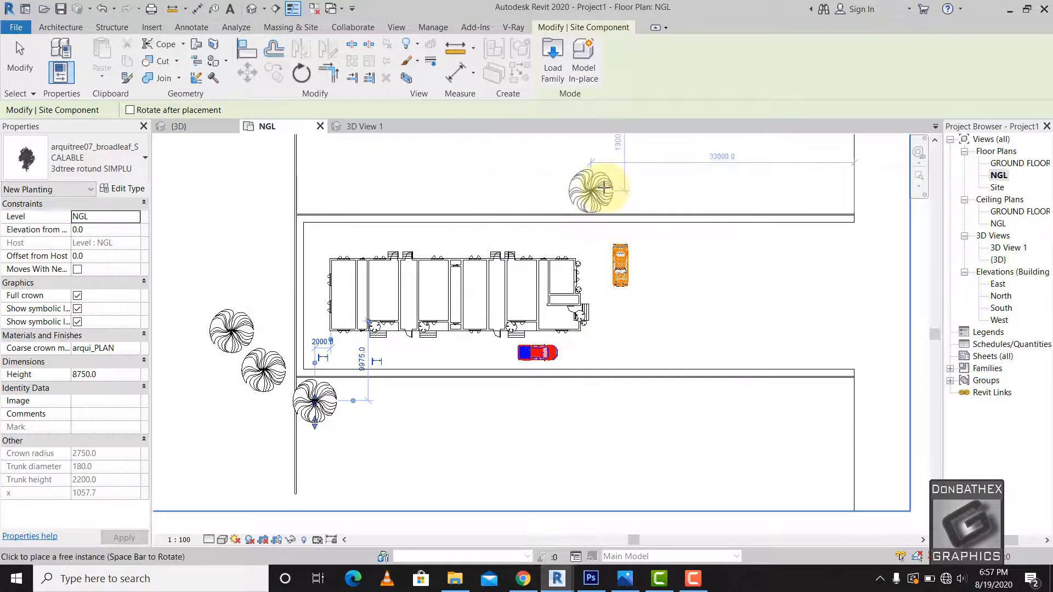
Place a cluster of three broadleaf trees outside the upper fence, near the building's right end.
click(567, 182)
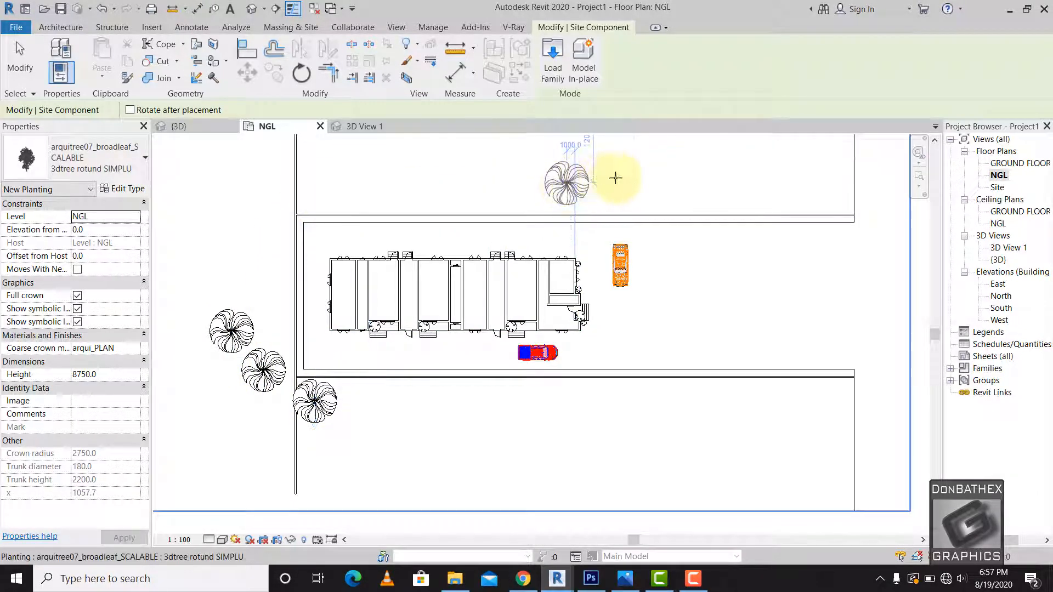
click(607, 168)
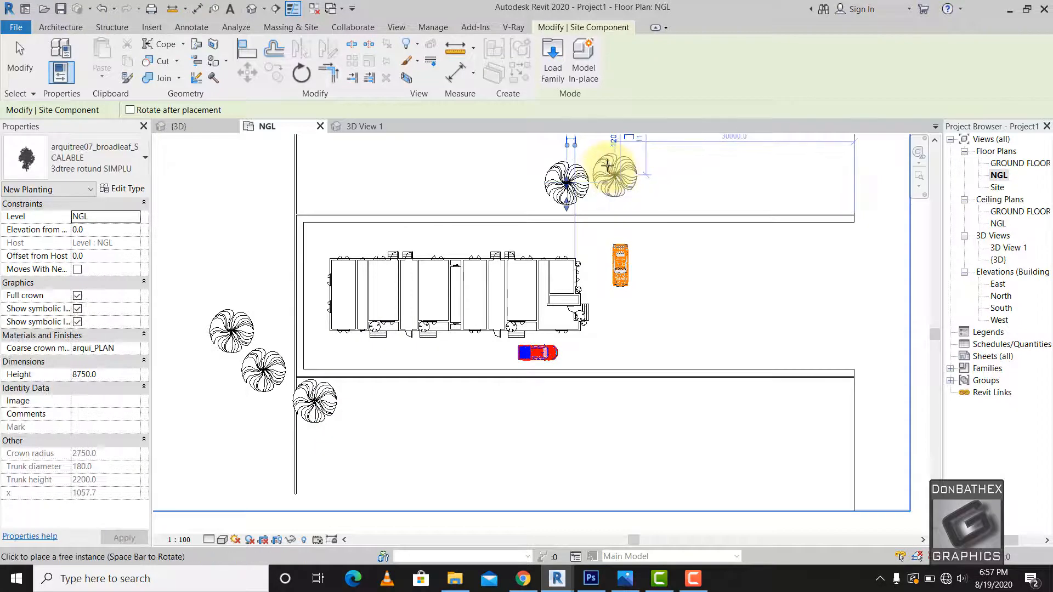
click(639, 190)
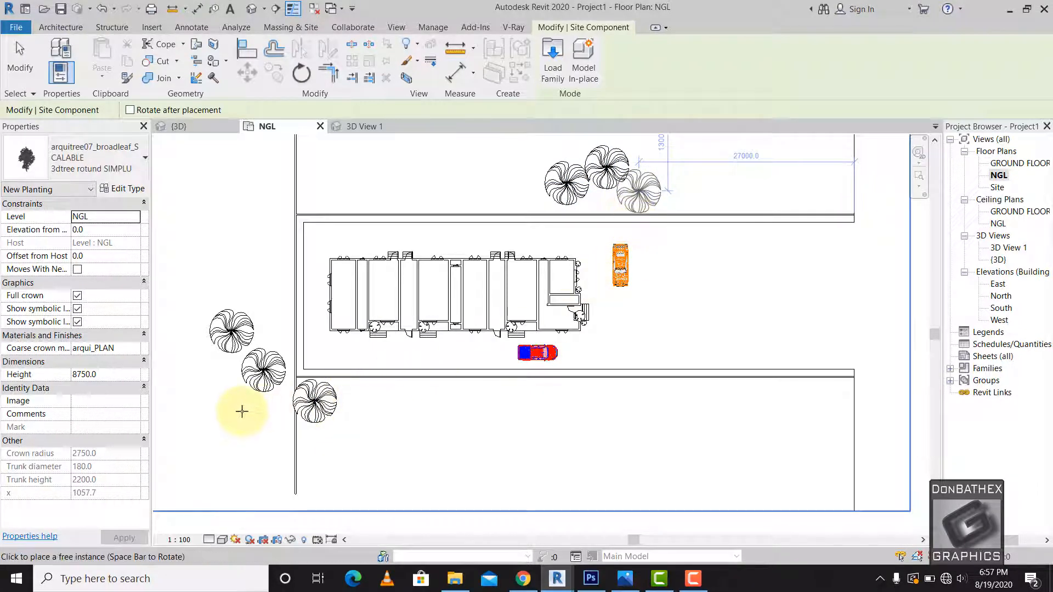
Add three more broadleaf trees to the lower-left cluster and one to the upper cluster, ending the placement.
click(272, 417)
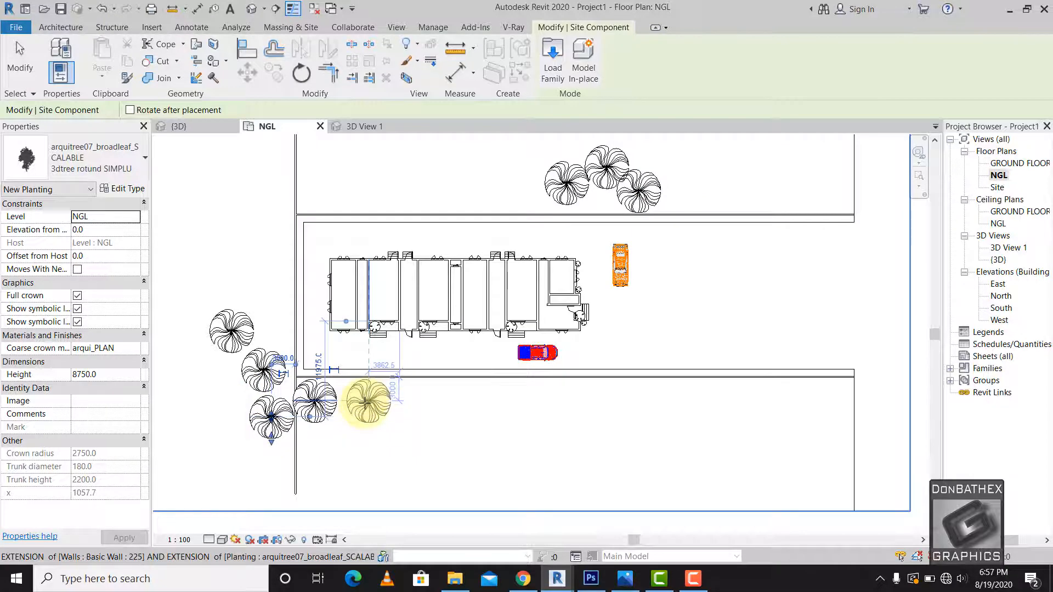
click(367, 402)
click(199, 377)
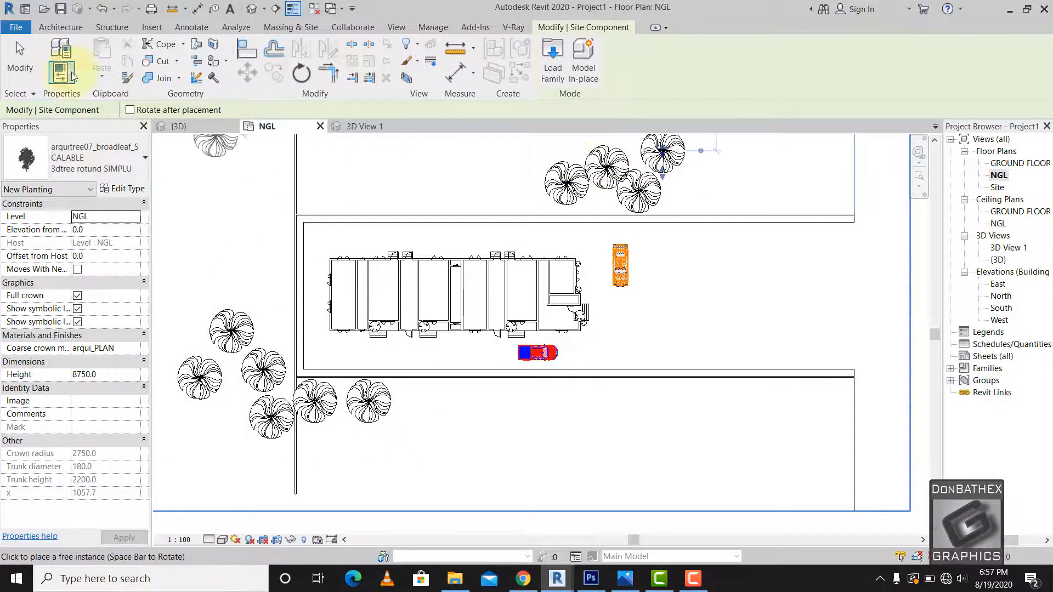
click(20, 58)
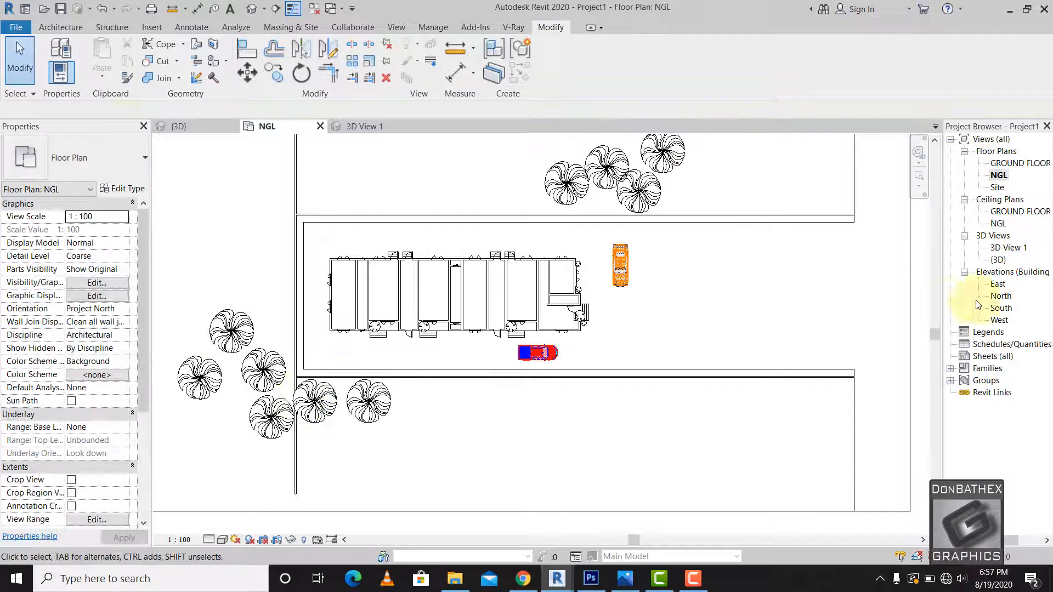
Open 3D View 1 to review the trees and cars around the building.
double_click(1009, 248)
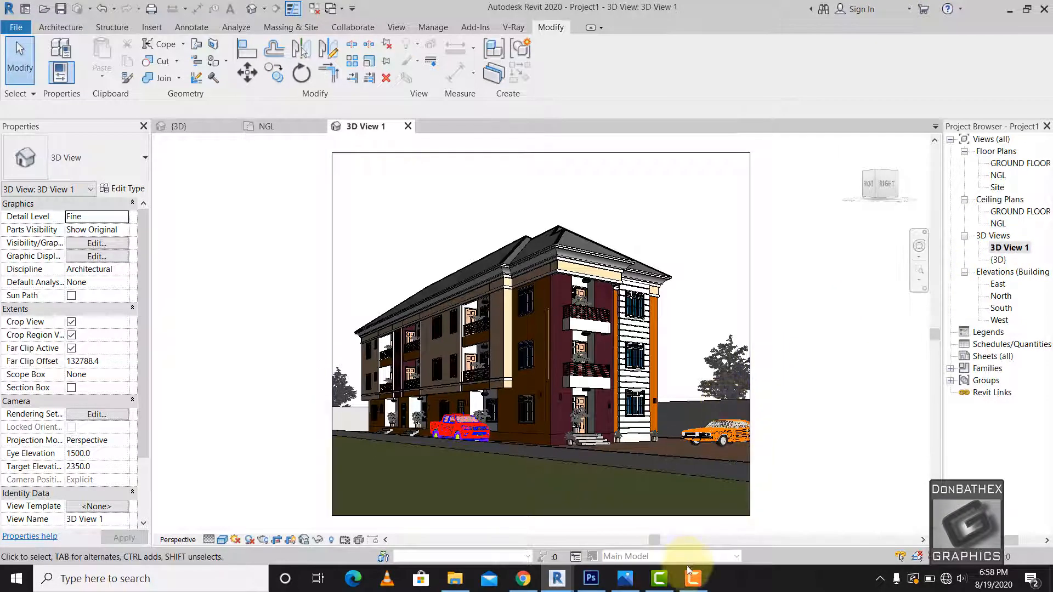
click(690, 580)
click(1006, 527)
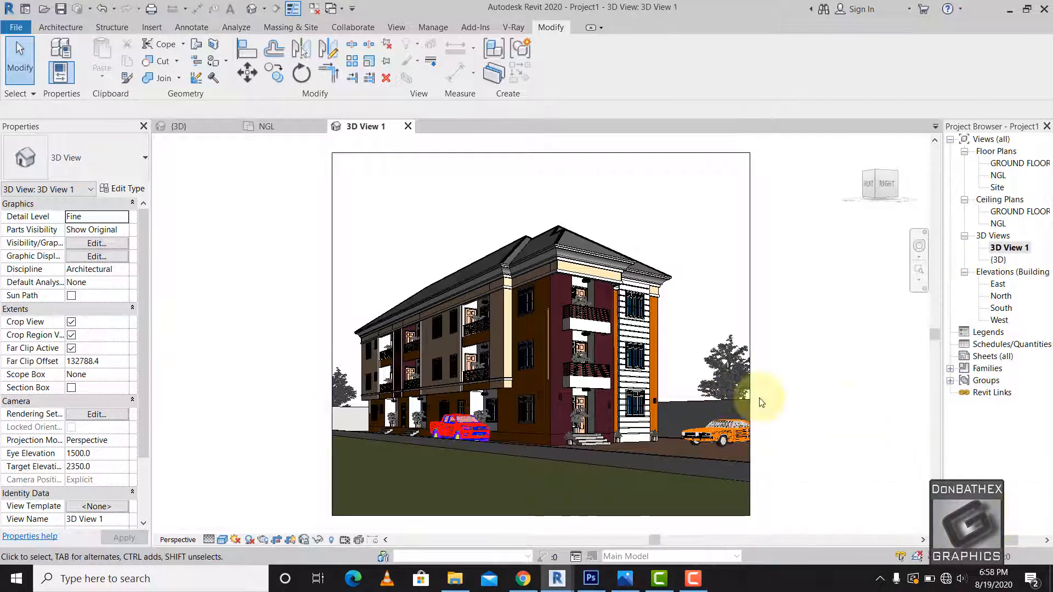
In the NGL floor plan, shift the upper cluster's trees left and group them closer together behind the building's right half.
click(731, 388)
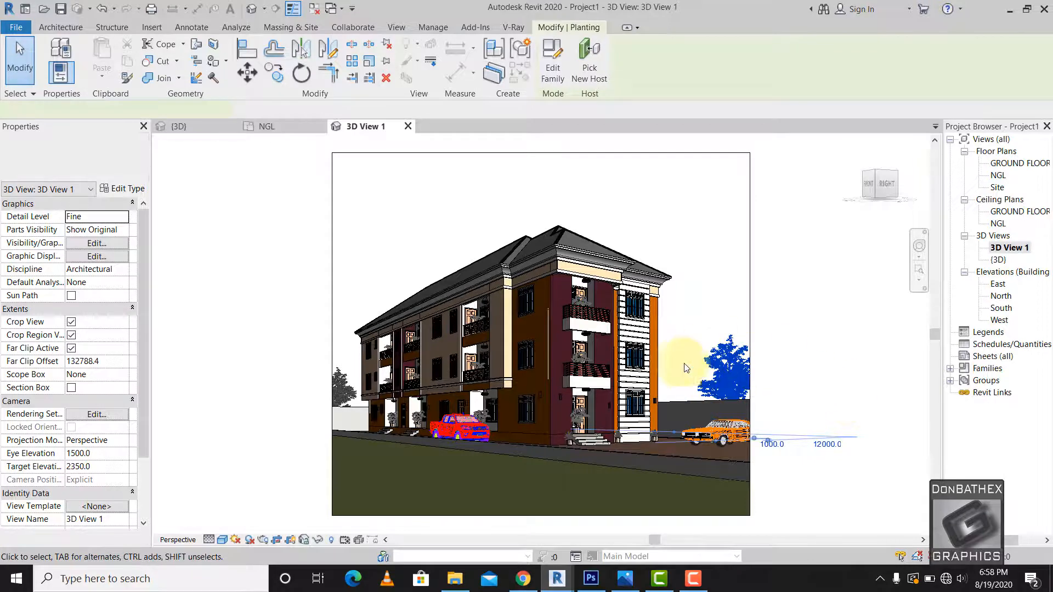
double_click(999, 176)
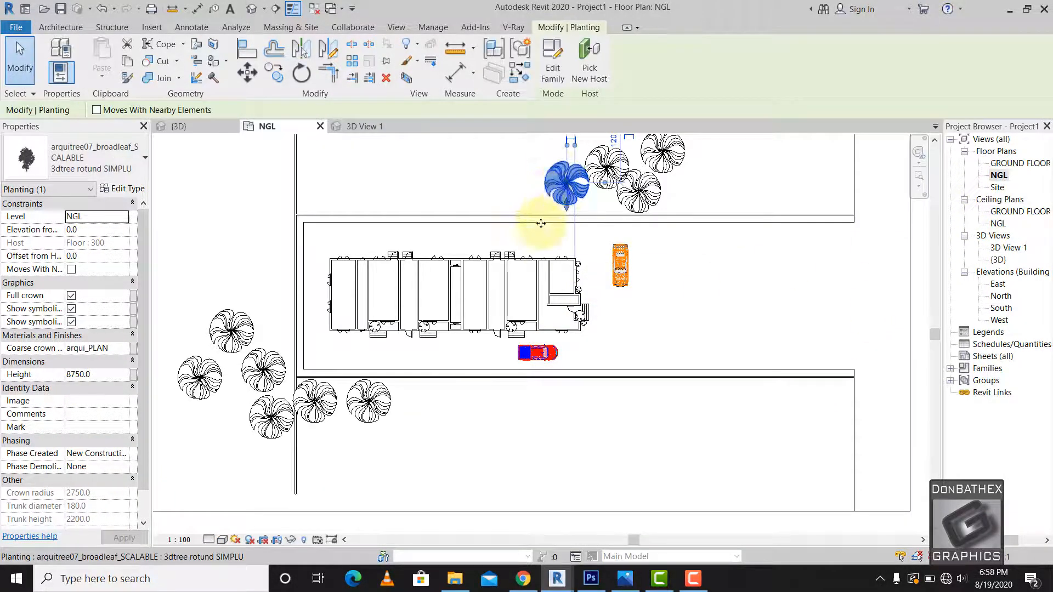
scroll(552, 367, down, 1)
scroll(620, 167, up, 3)
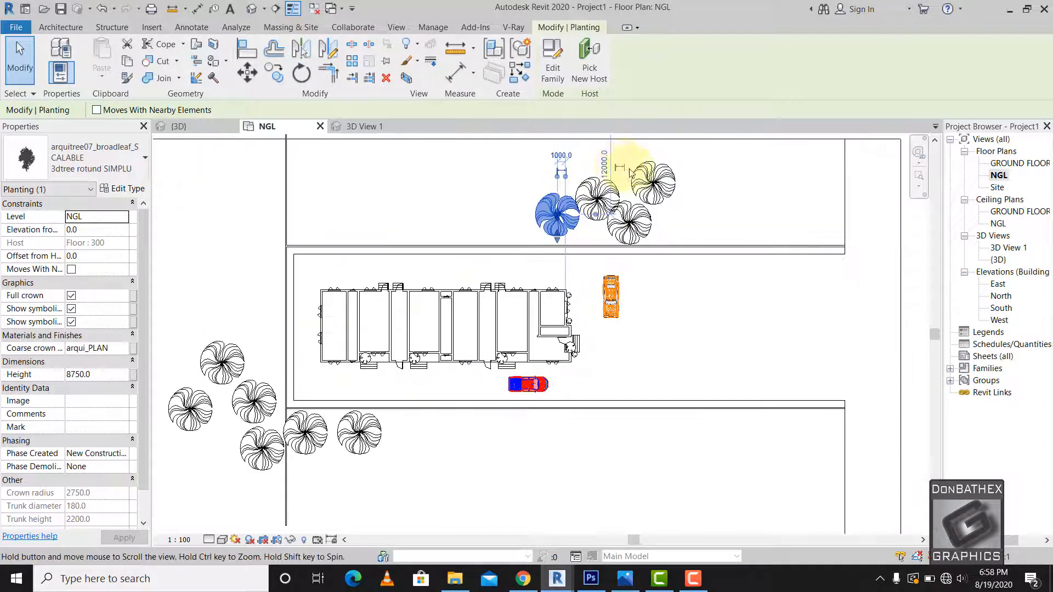
click(639, 178)
drag(639, 178, 472, 237)
drag(597, 207, 515, 190)
drag(653, 253, 405, 178)
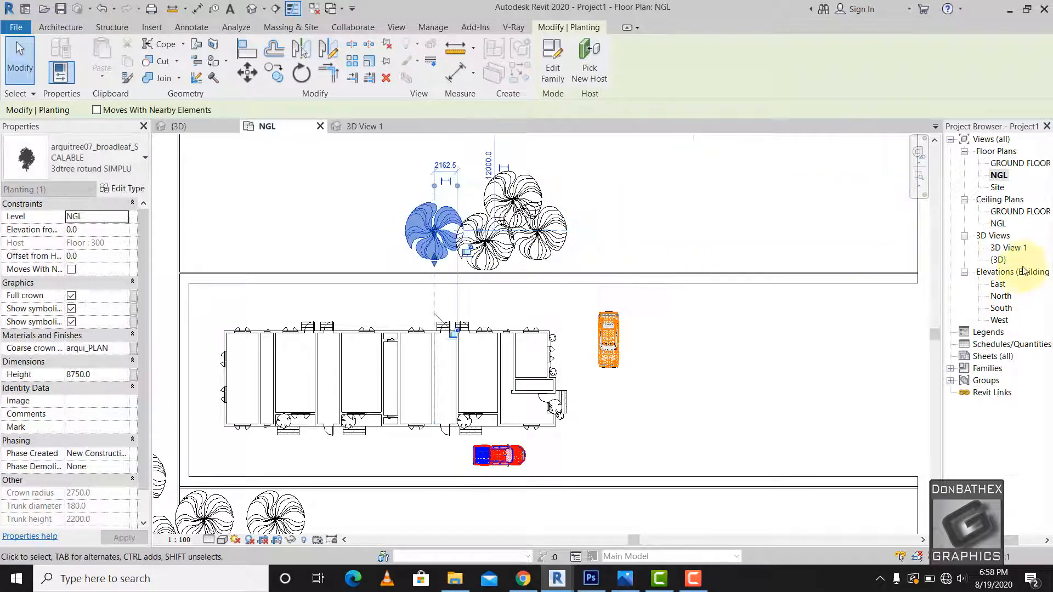
Check the trees in 3D View 1, then nudge the upper cluster's lower middle tree right and slightly up in the NGL plan.
double_click(1008, 247)
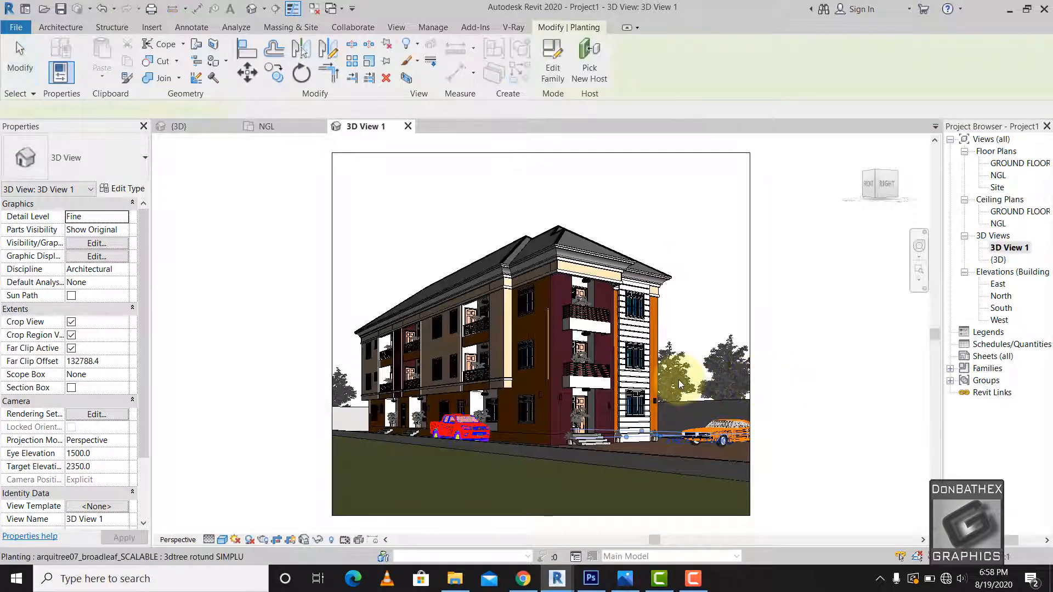
double_click(998, 176)
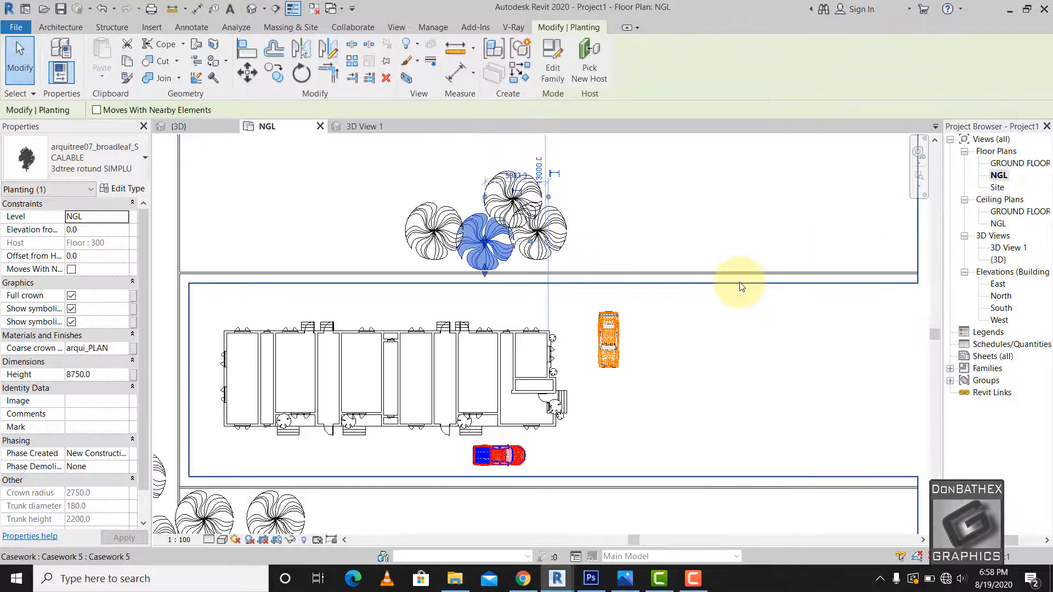
key(Right)
key(Right)
key(Right)
key(Up)
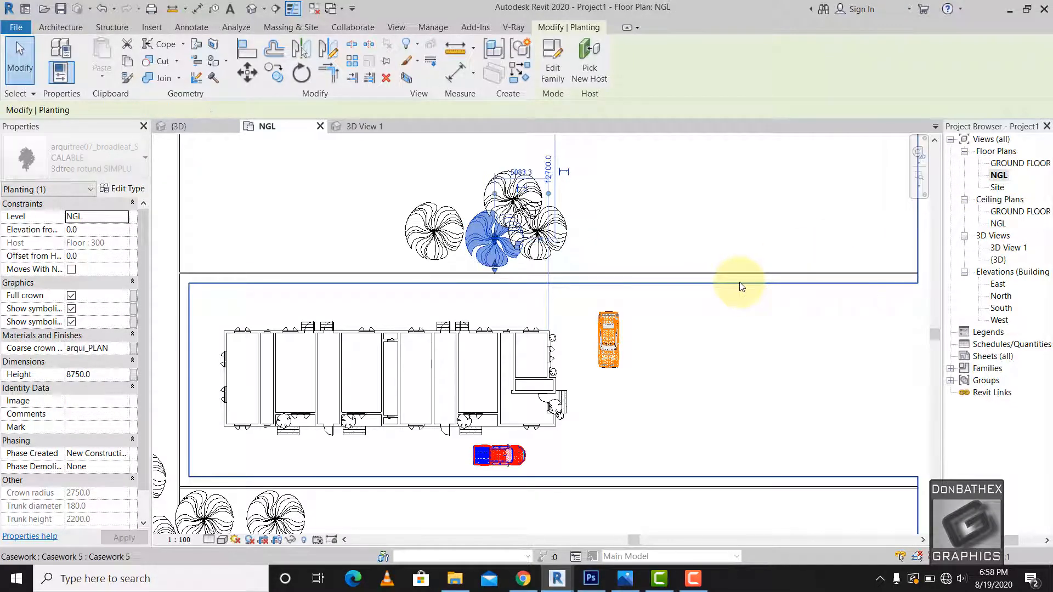
key(Right)
key(Right)
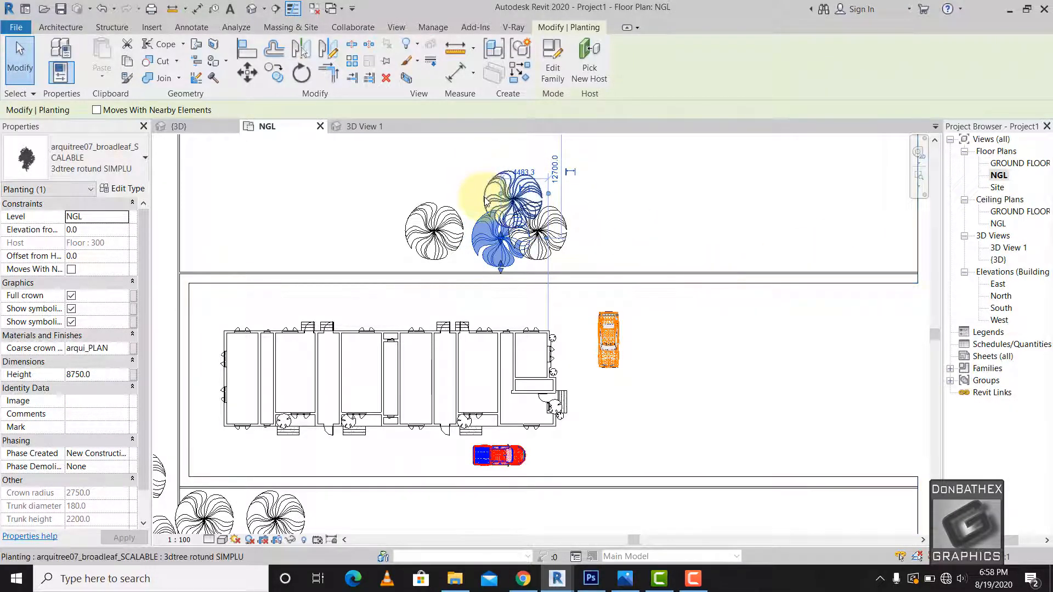
Nudge the upper cluster's leftmost tree right until it overlaps its neighbours, and check the cluster in 3D View 1.
click(437, 218)
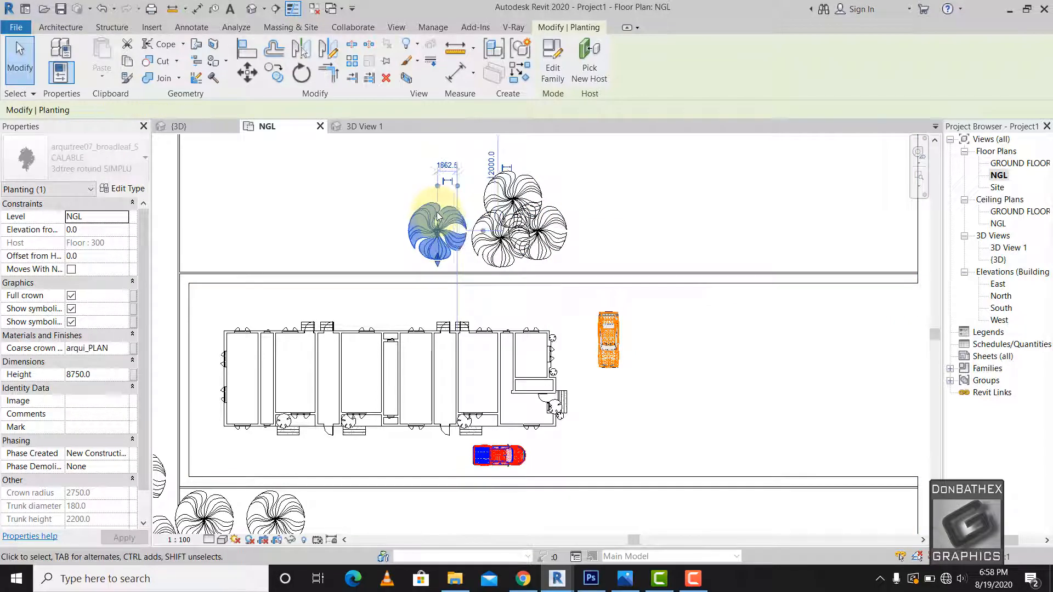
key(Right)
key(Right)
key(Right)
key(Right)
key(Right)
key(Right)
key(Right)
key(Right)
key(Right)
key(Right)
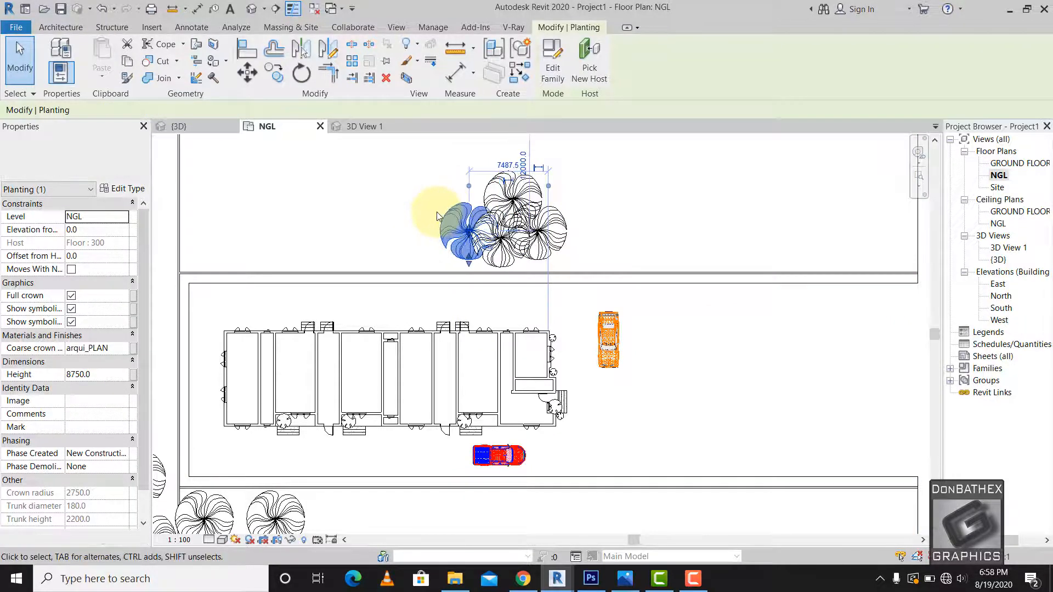
click(1007, 248)
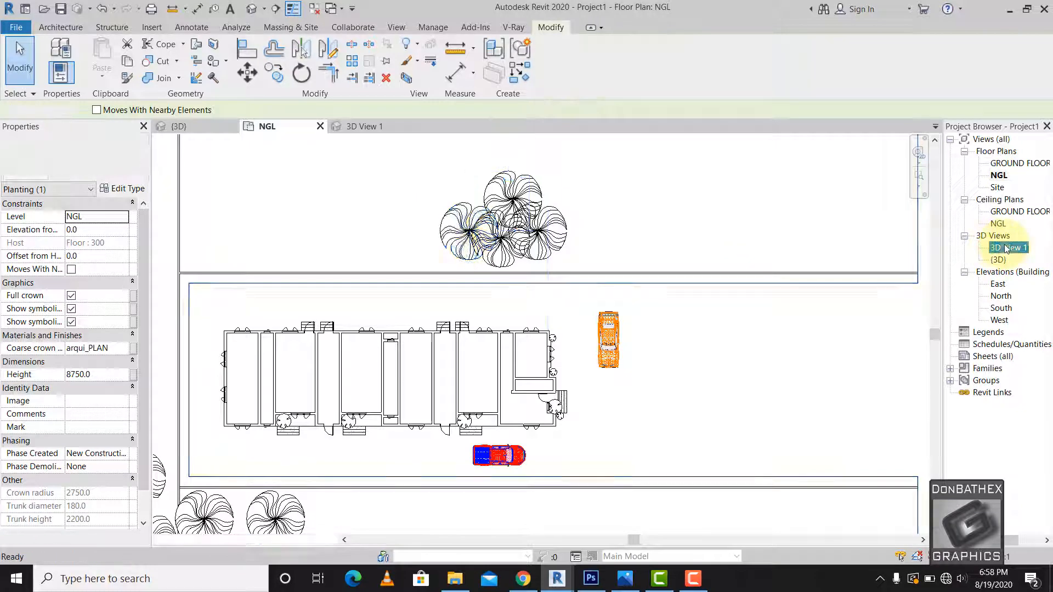
double_click(1007, 249)
click(708, 379)
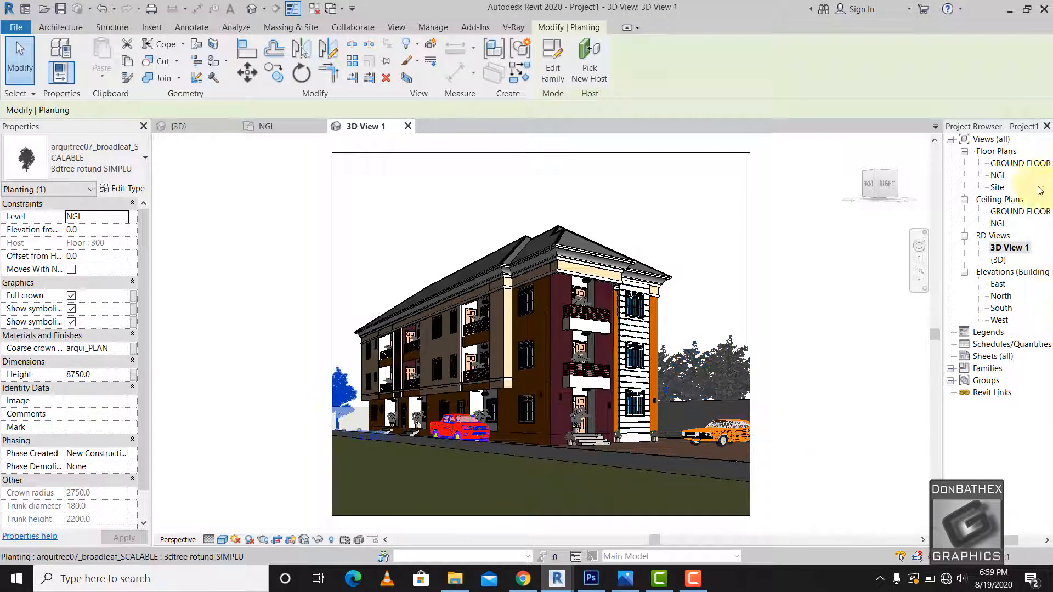
In the NGL floor plan, move three of the lower-left trees closer to form a tight diagonal cluster at the fence's left corner.
double_click(996, 175)
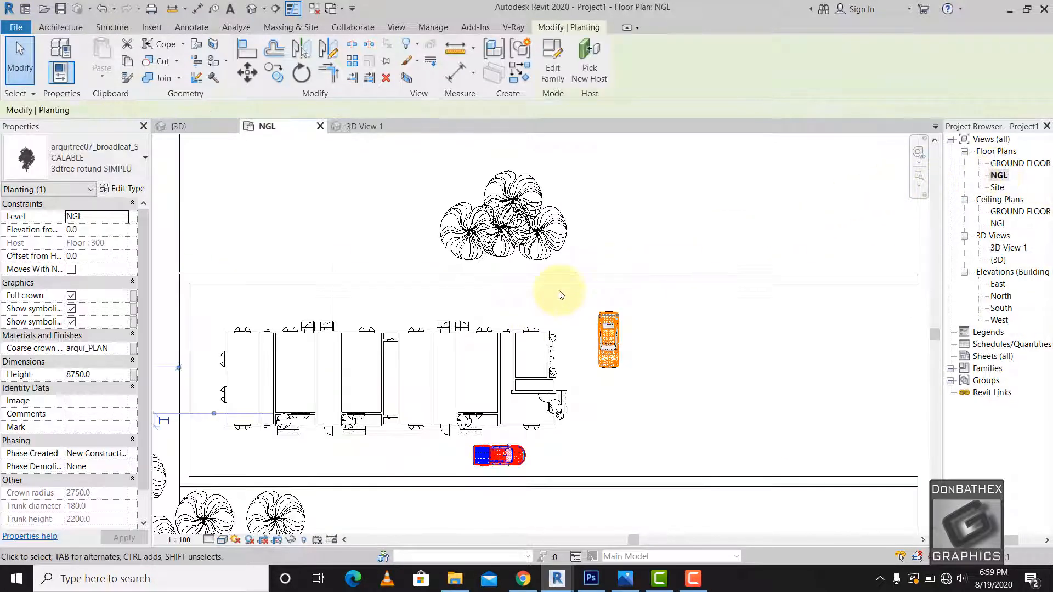
scroll(560, 295, down, 1)
scroll(321, 415, up, 1)
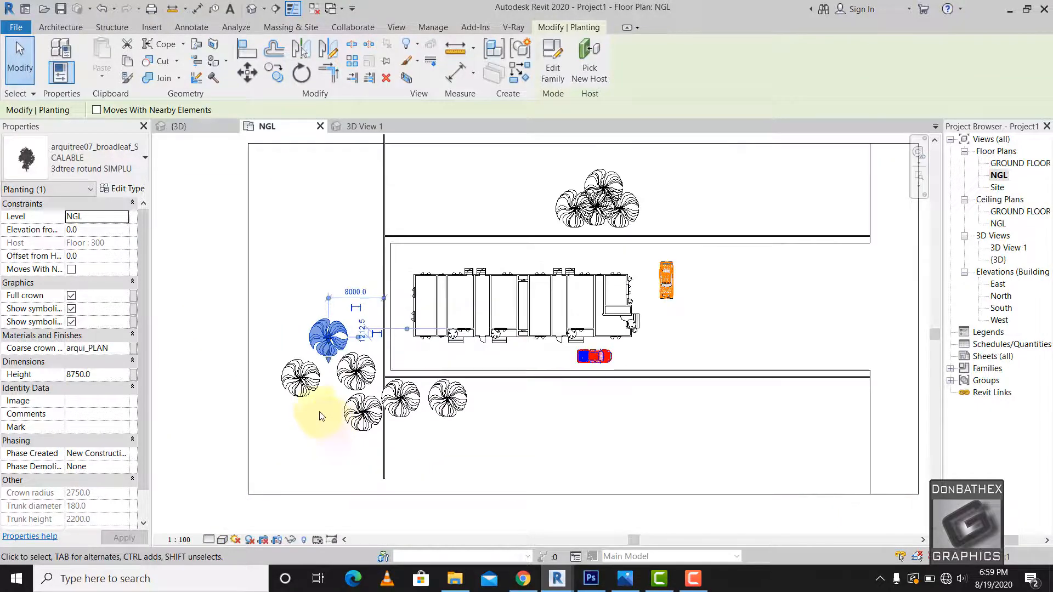
click(295, 378)
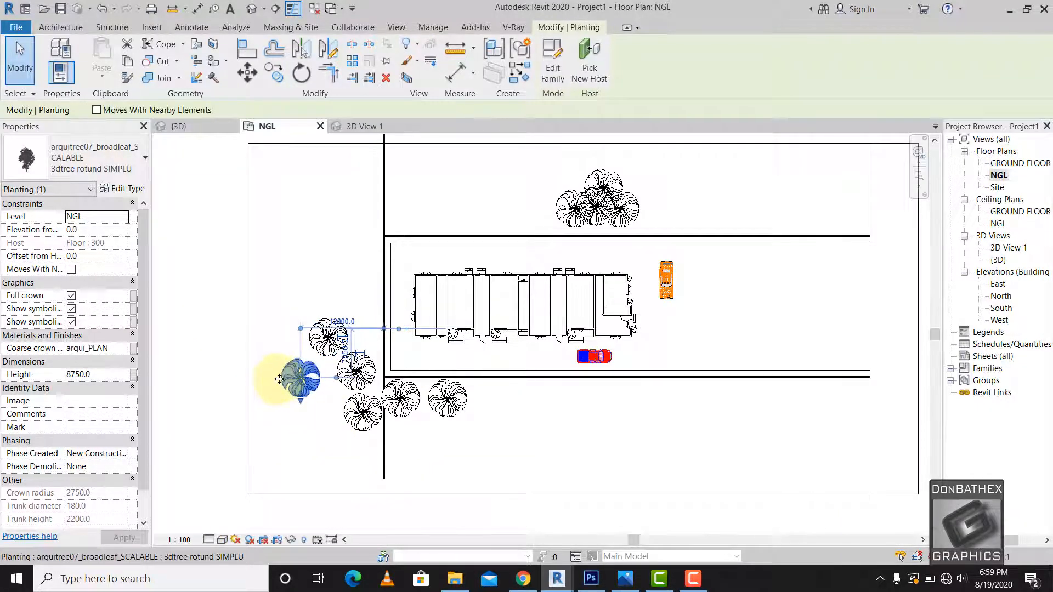
drag(295, 377, 292, 350)
click(362, 413)
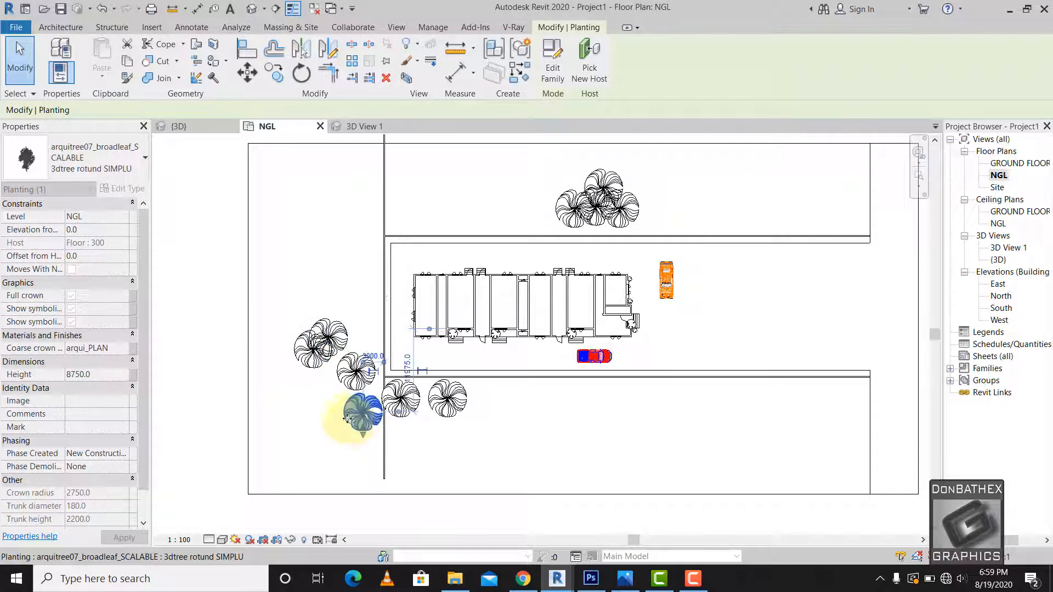
drag(348, 399, 328, 374)
click(399, 403)
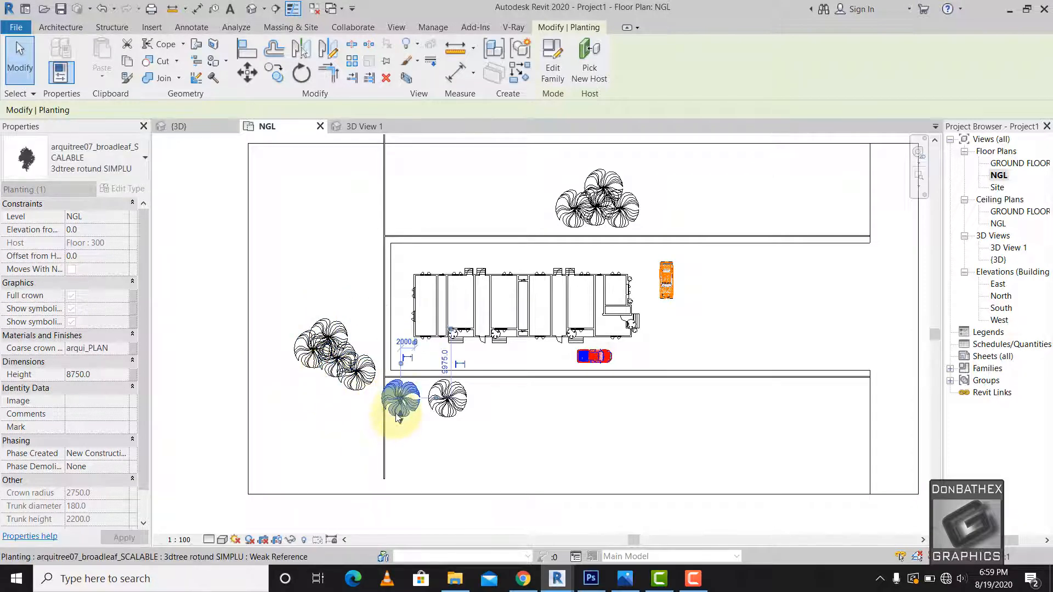
drag(362, 409, 335, 409)
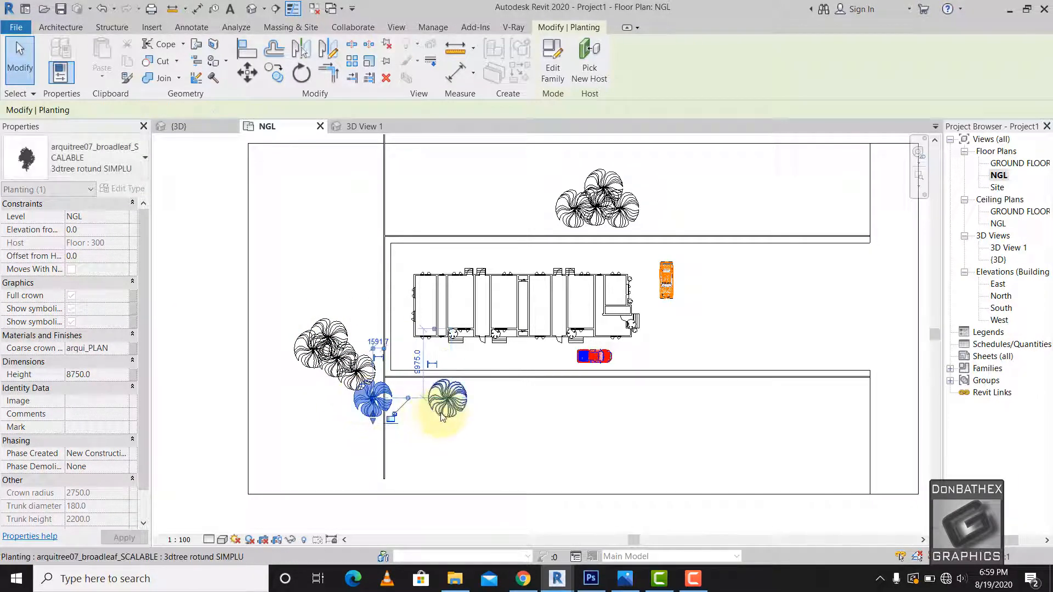
Move the lone tree outside the lower fence a little further right and check it in 3D View 1.
click(446, 397)
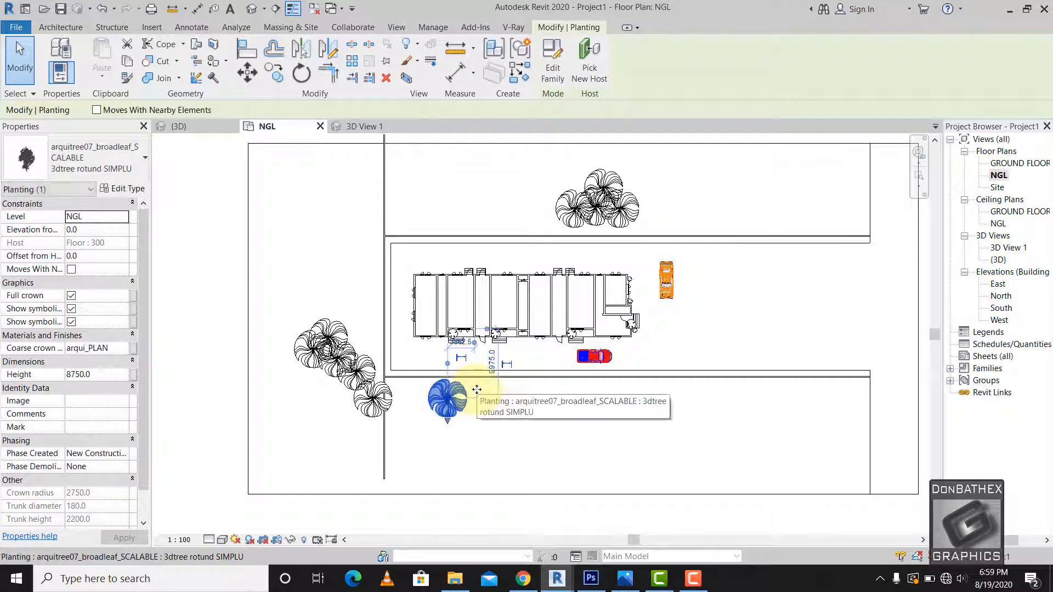
drag(477, 390, 491, 391)
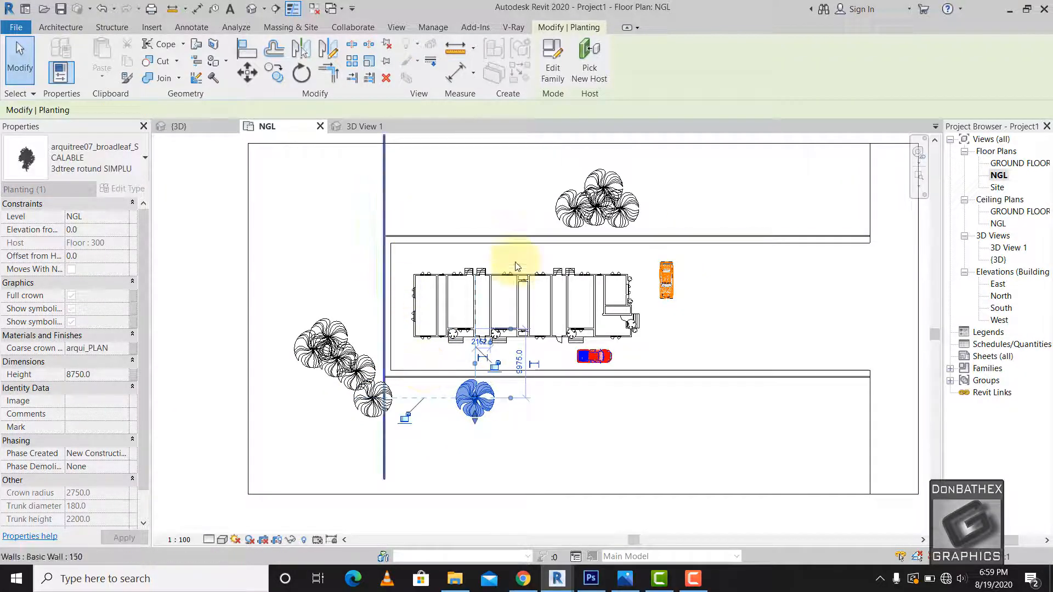
double_click(1009, 248)
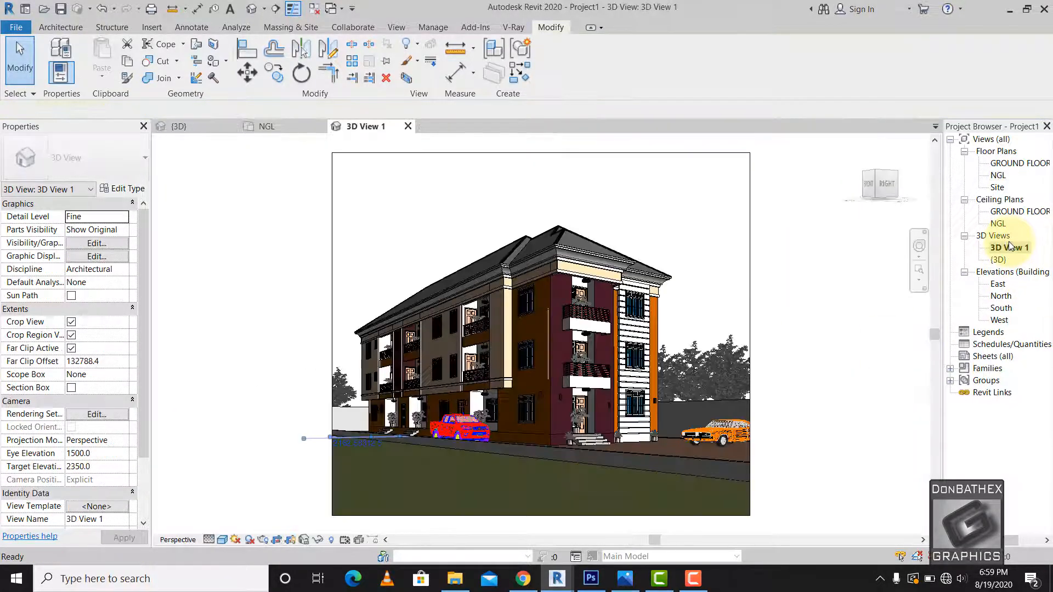
Locate the visible left tree, move three trees of the left cluster up together in the NGL plan, and review them in 3D View 1.
click(343, 394)
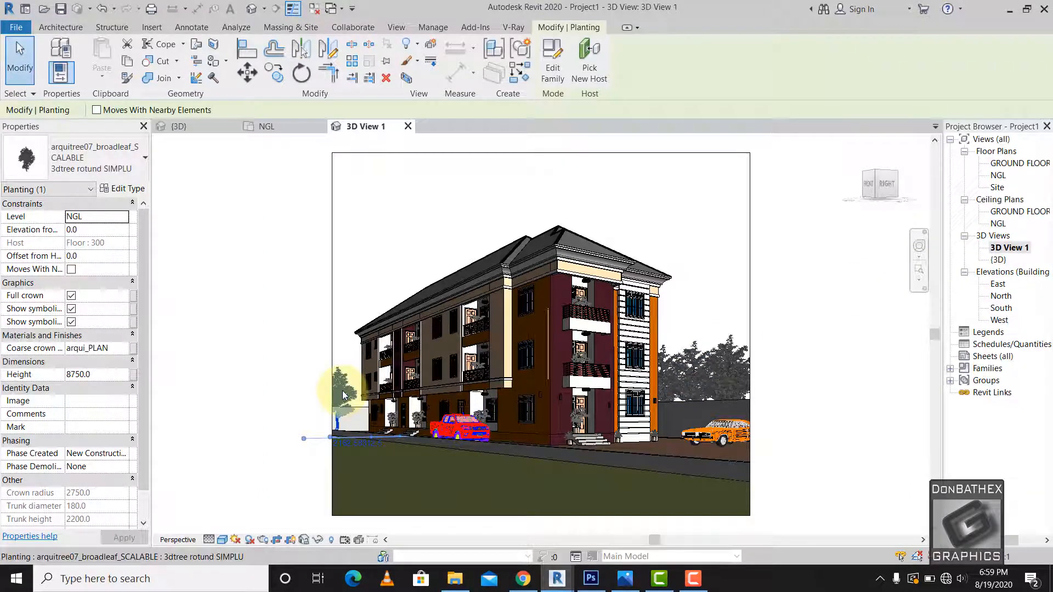
double_click(998, 175)
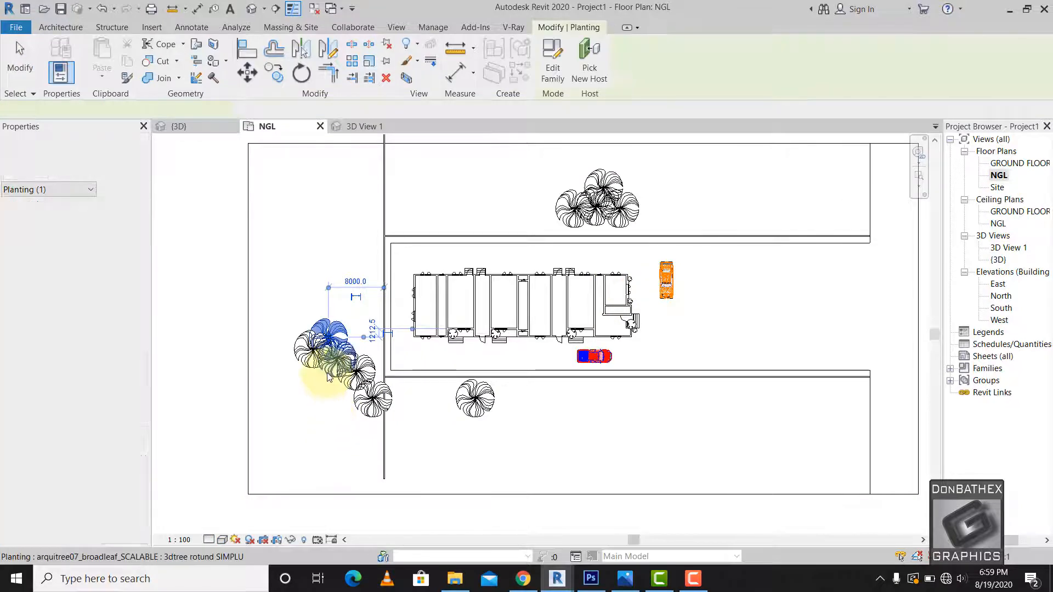
click(323, 401)
drag(265, 344, 353, 364)
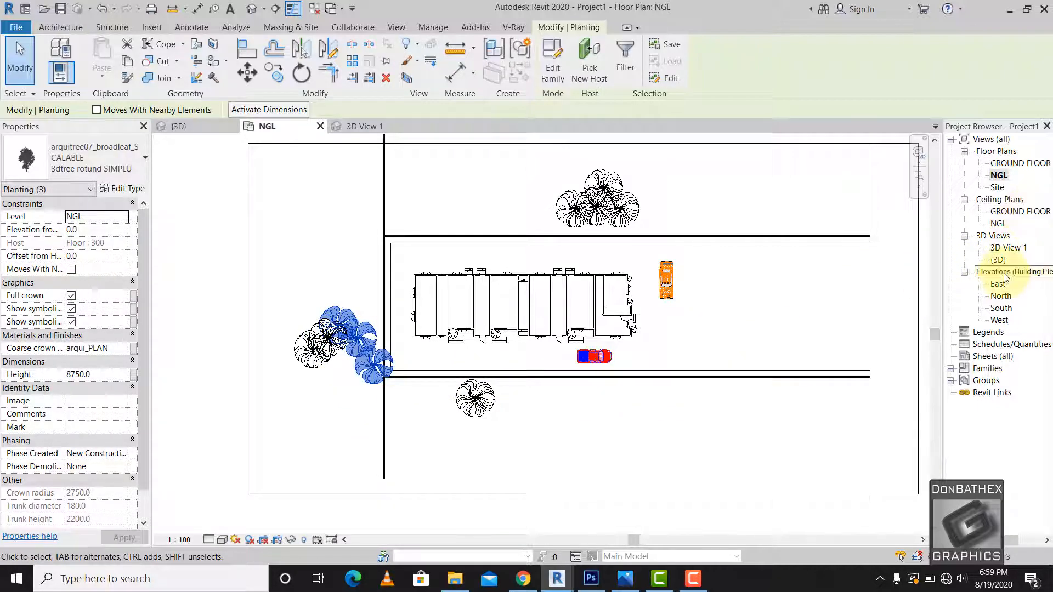
double_click(1004, 250)
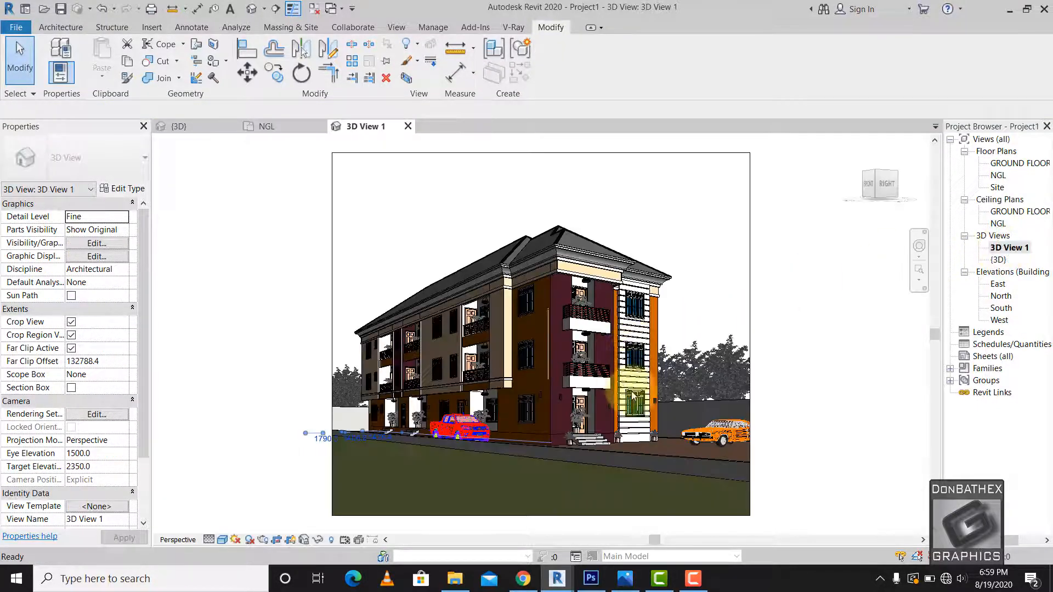
click(801, 407)
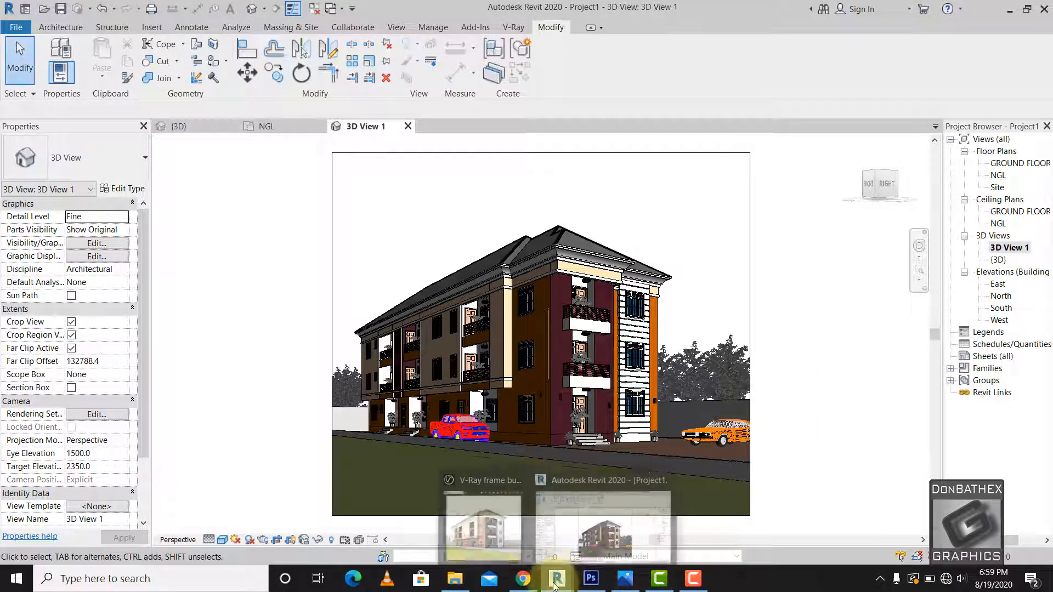
Bring arquitree13_palm_SCALABLE.rfa from the plant library folder into 3D View 1 and place one palm on the lawn before the building.
click(455, 579)
click(455, 579)
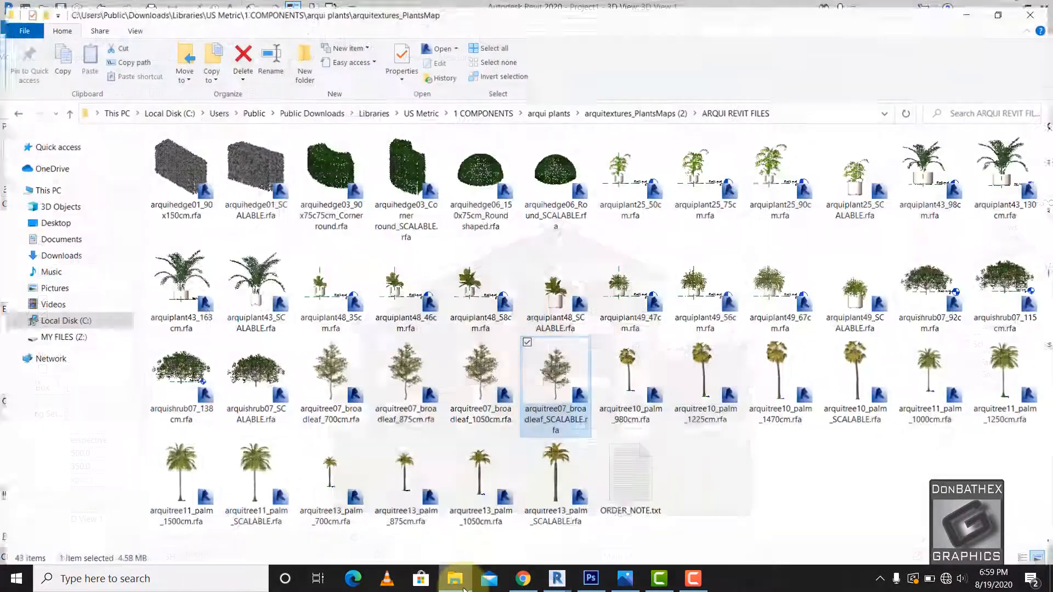
click(455, 579)
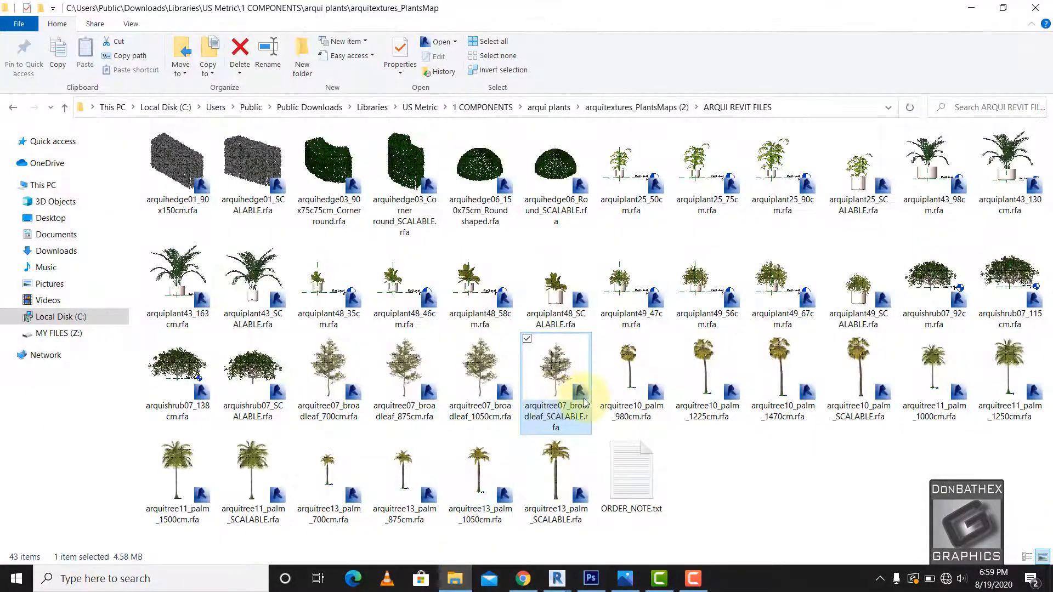
drag(555, 477, 785, 437)
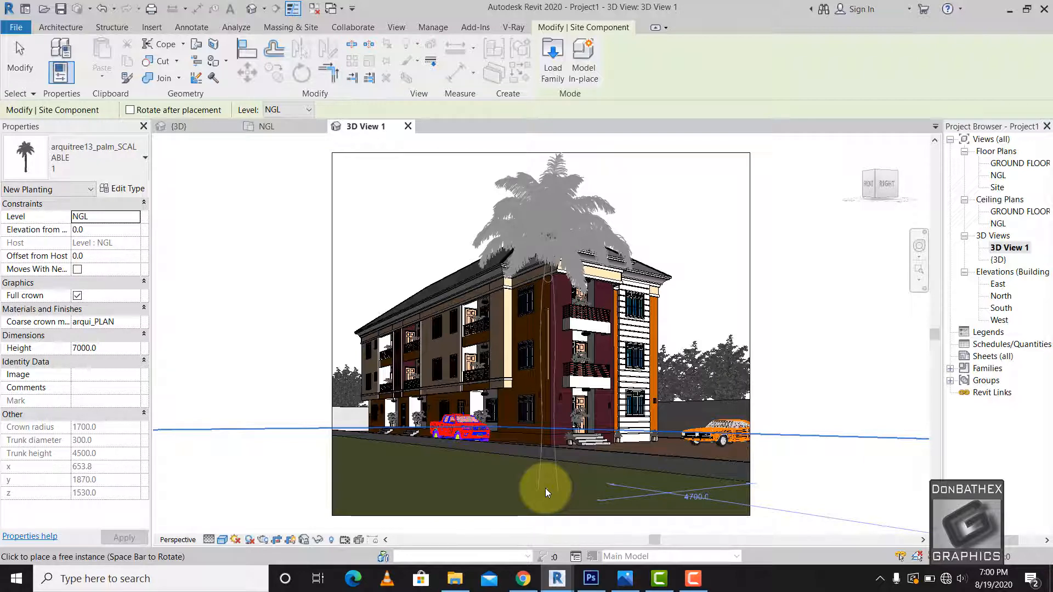
click(545, 489)
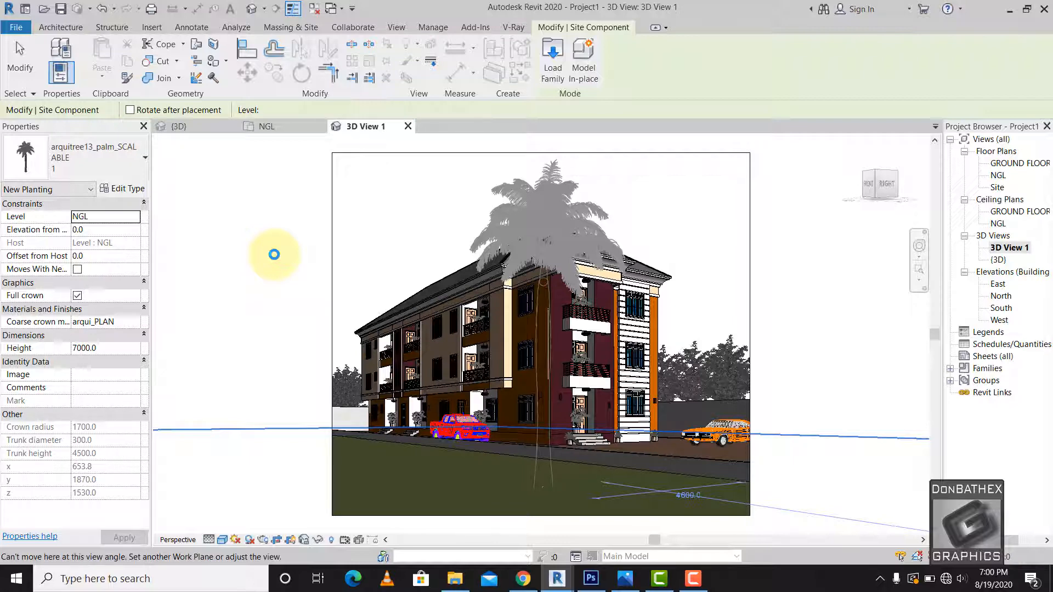
key(Escape)
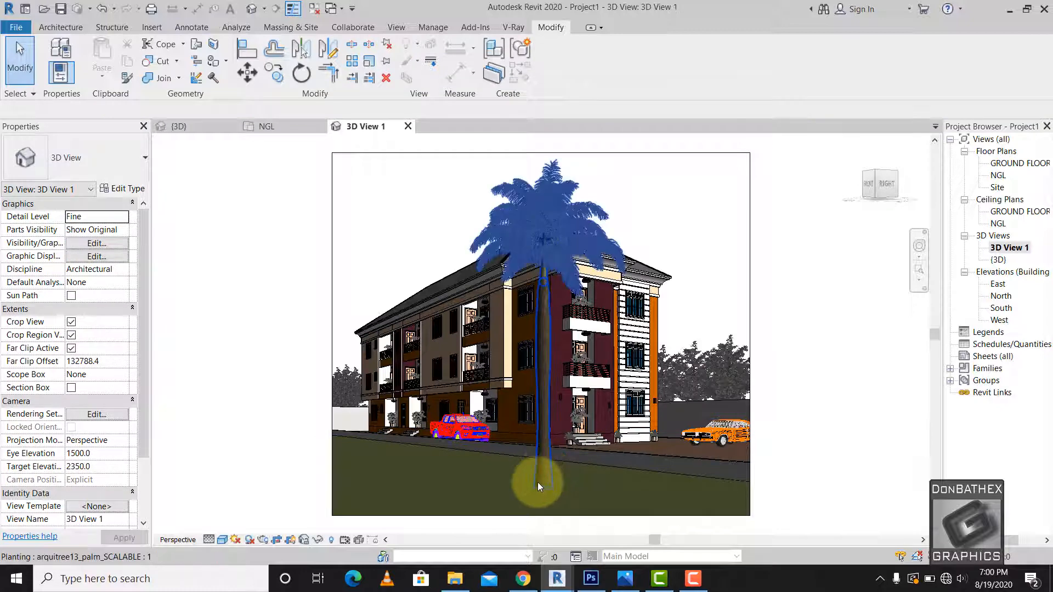
click(581, 470)
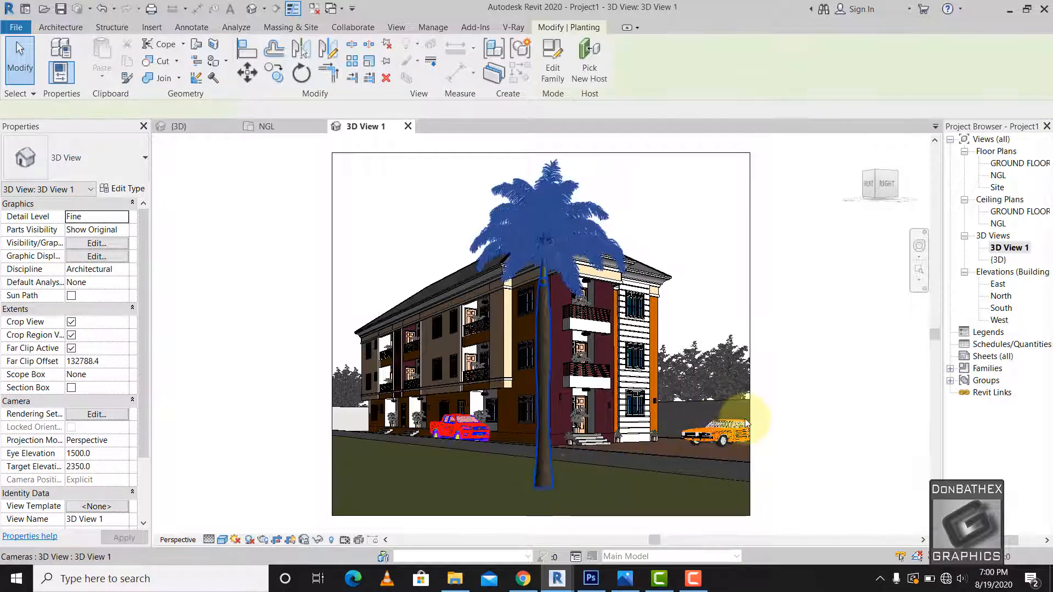
In the NGL plan, move the palm from the lawn to just above the upper tree cluster and copy it to the left cluster.
double_click(999, 176)
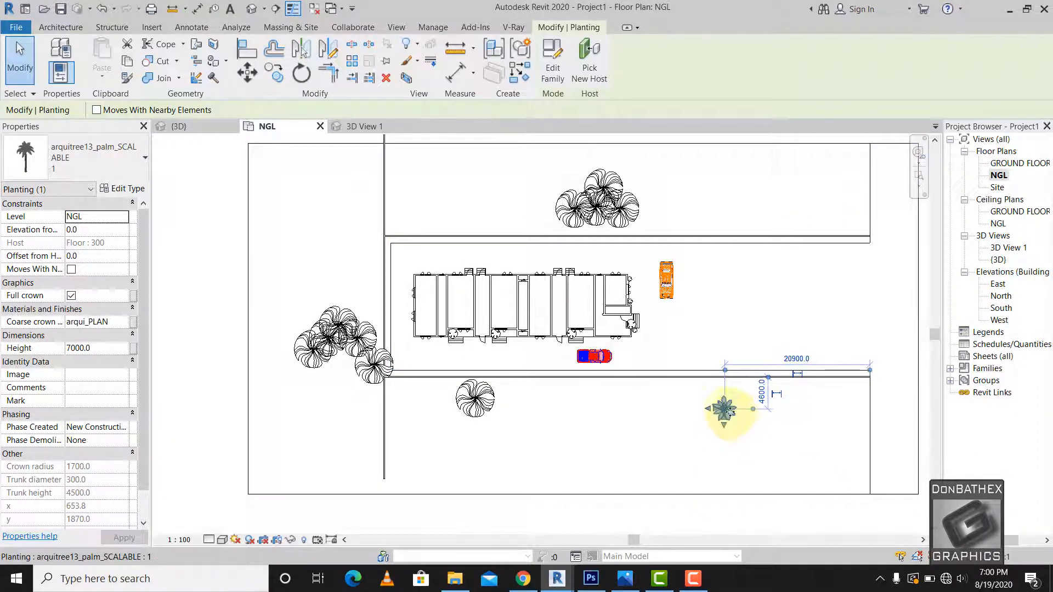
drag(729, 411, 524, 204)
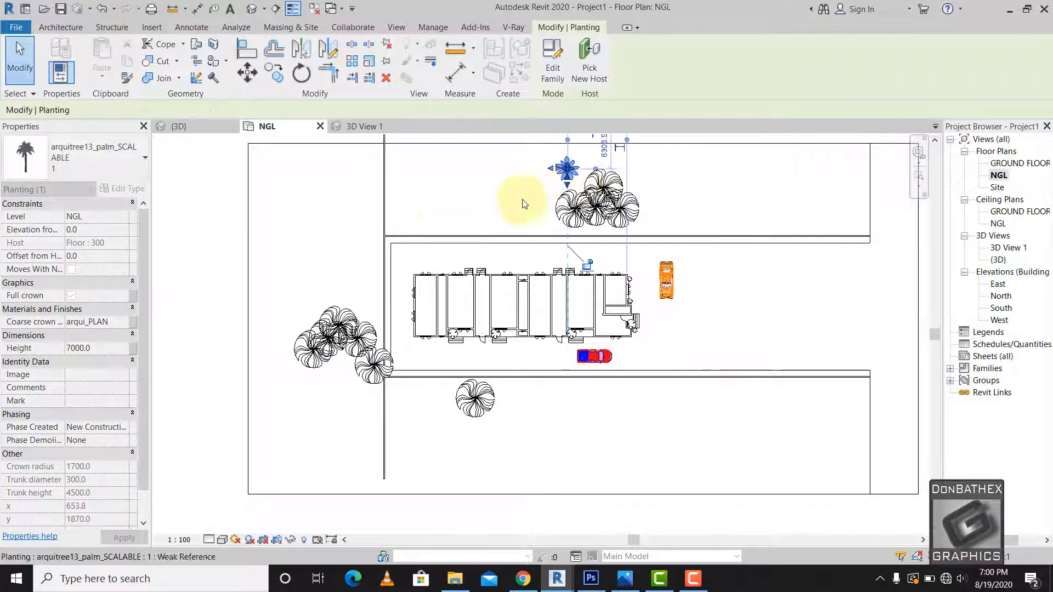
click(281, 76)
click(568, 171)
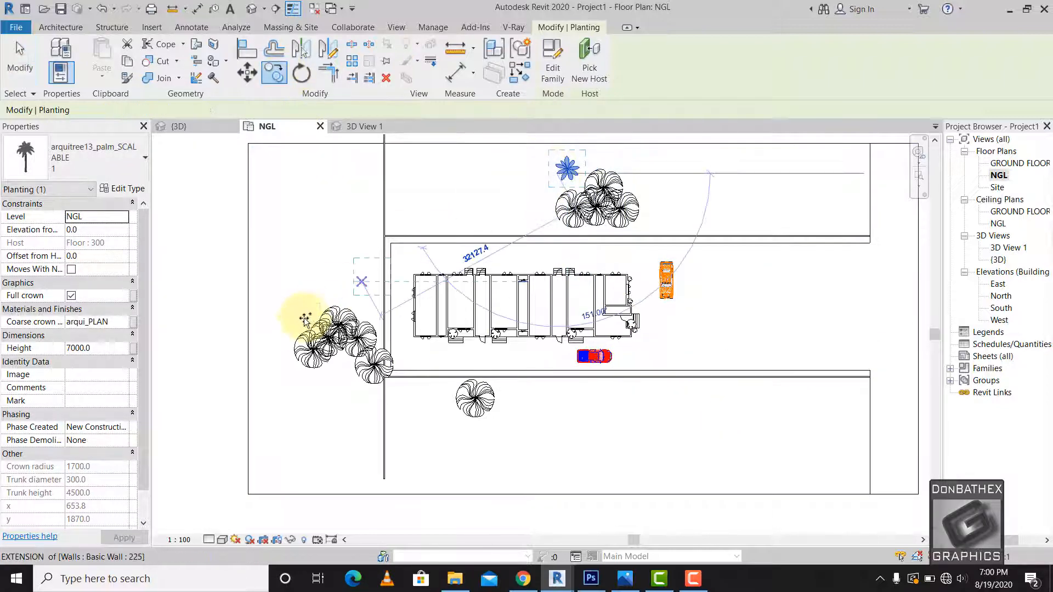
click(306, 320)
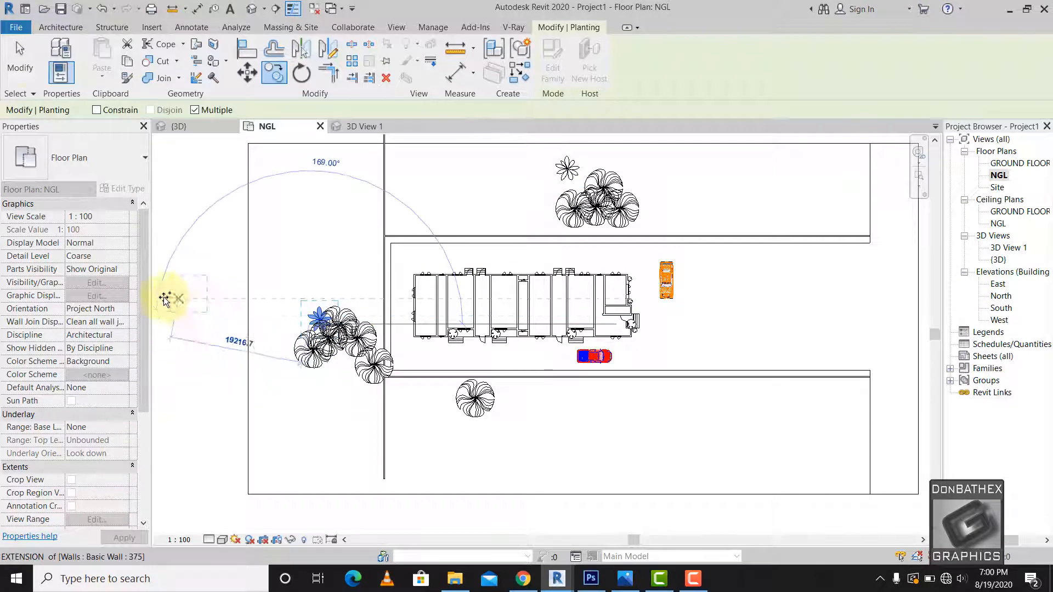
key(Escape)
key(Escape)
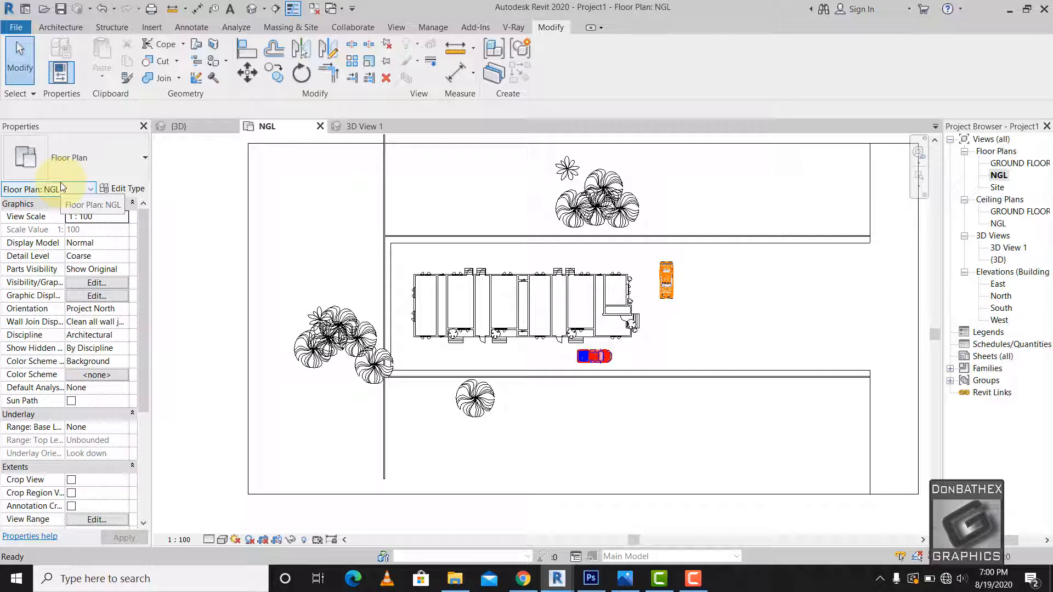
Check the palms in 3D View 1, then move the upper palm into the middle of the upper tree cluster in the NGL plan.
double_click(1019, 249)
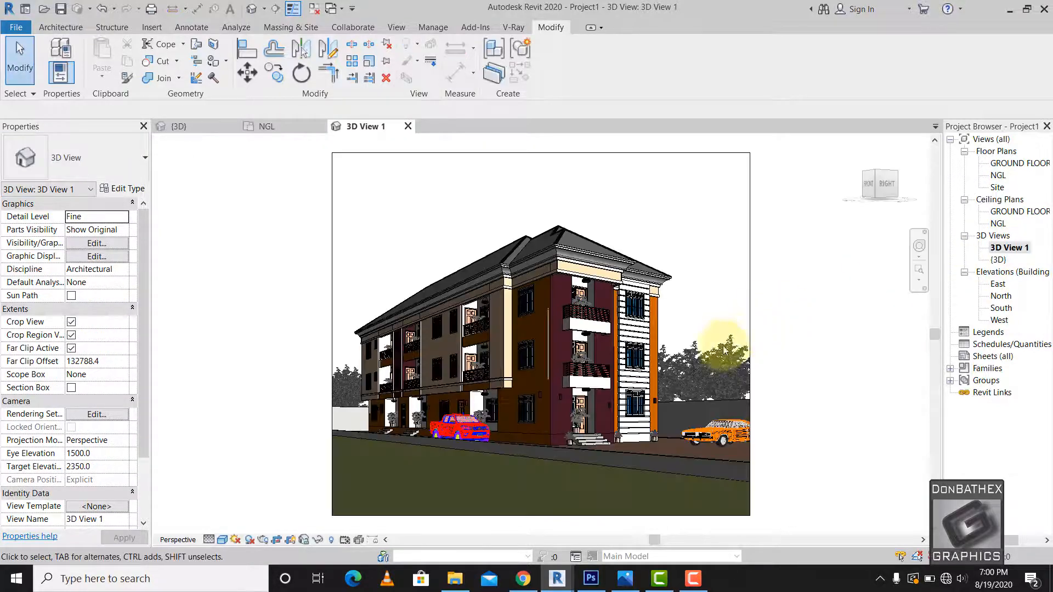
double_click(1000, 176)
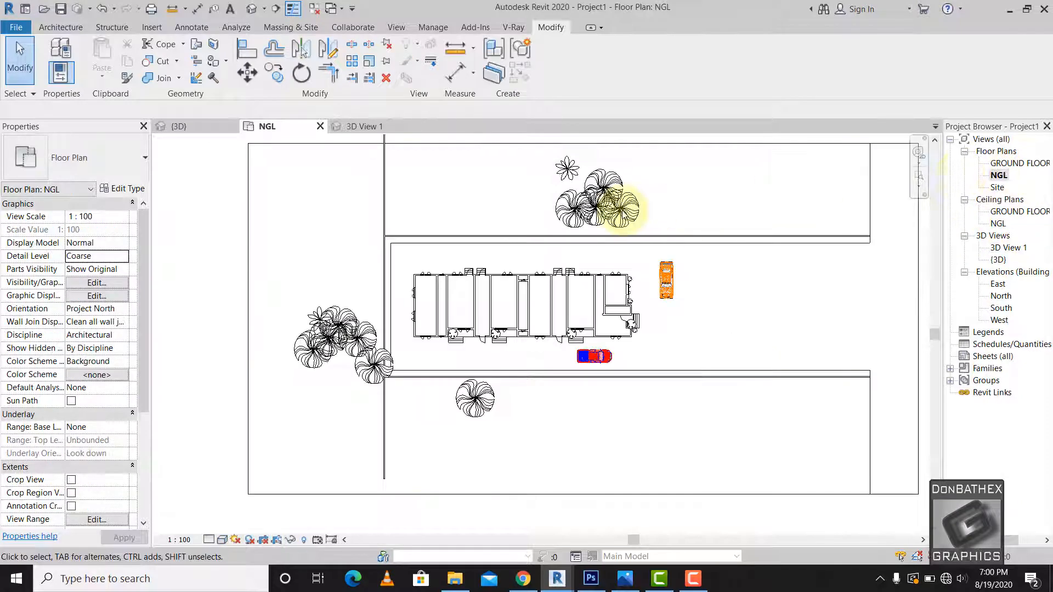
click(567, 170)
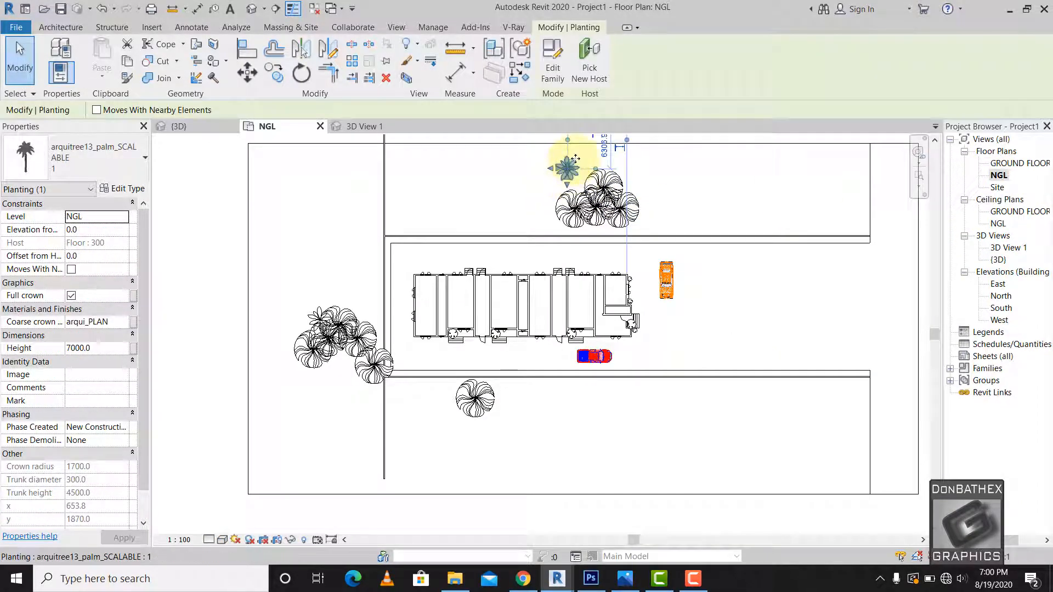
drag(575, 158, 609, 203)
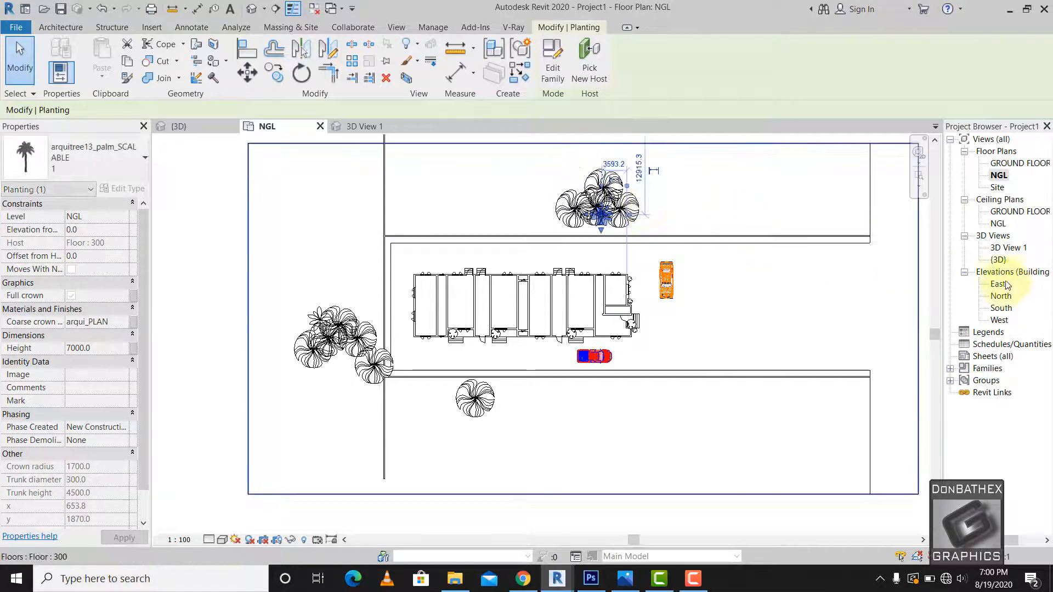
In 3D View 1, set the height of the palm in the upper tree cluster to 15000.
double_click(1008, 248)
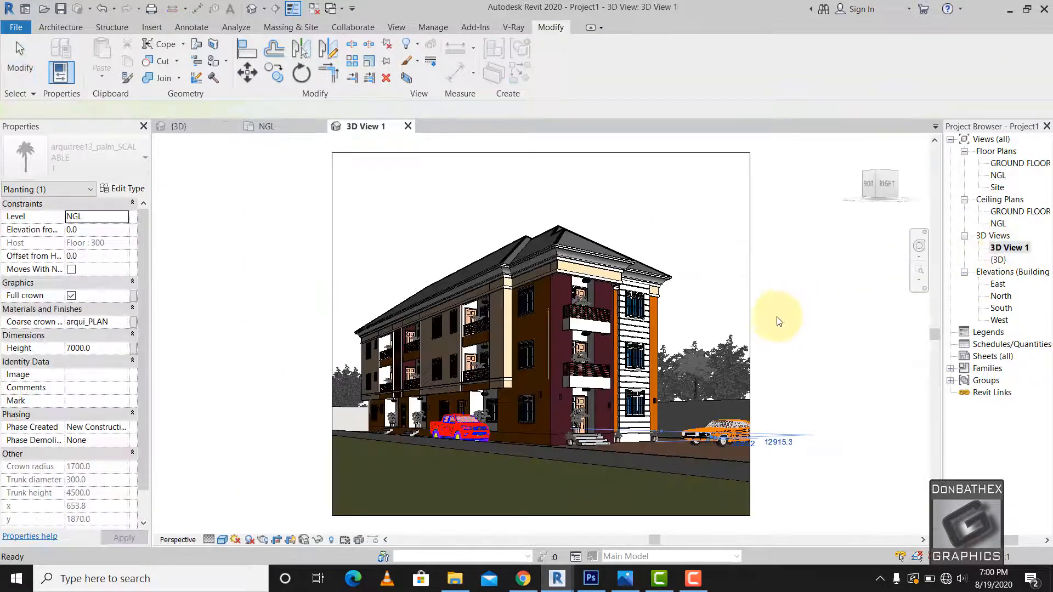
click(109, 352)
text(15000)
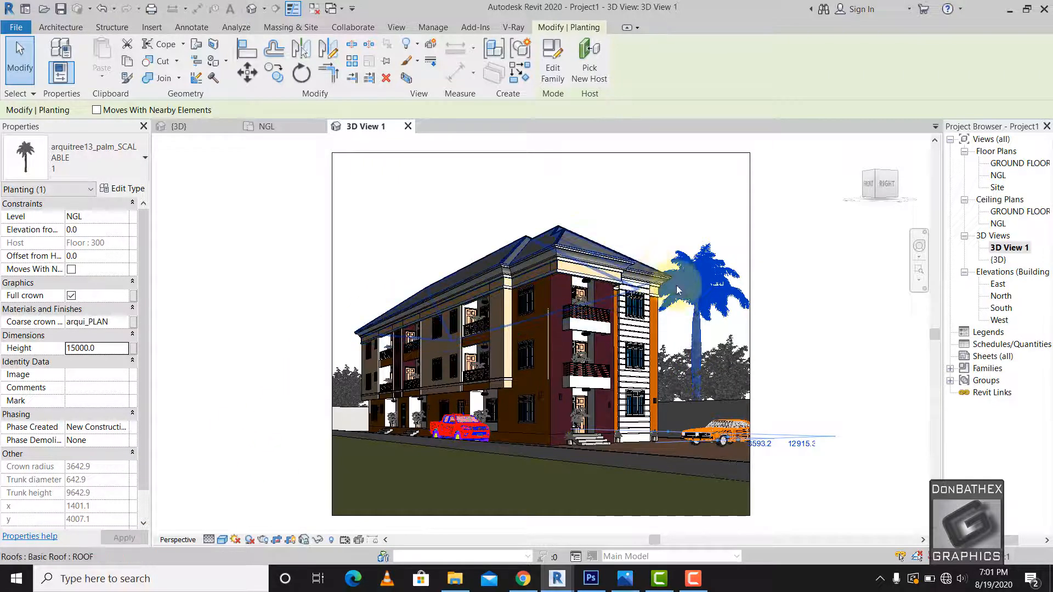
Set the height of the broadleaf tree behind the orange car to 10000 in 3D View 1.
click(555, 340)
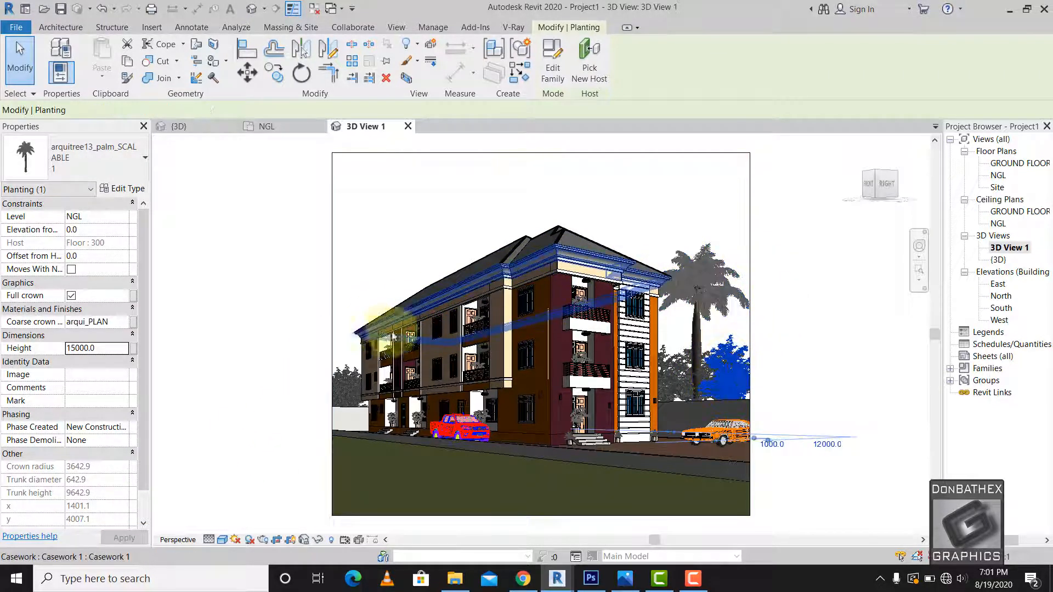
click(111, 381)
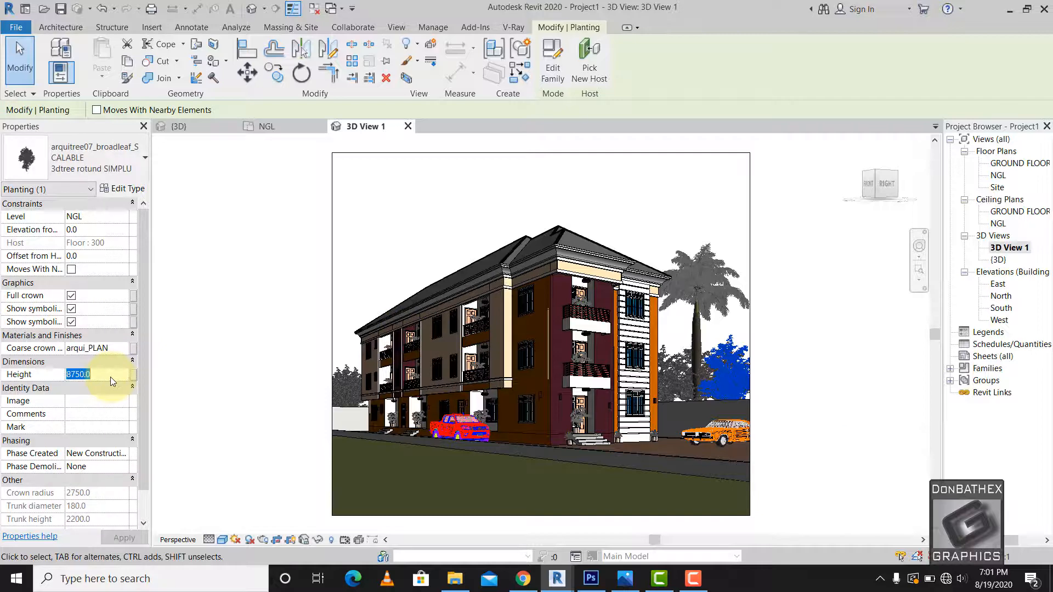
text(10000)
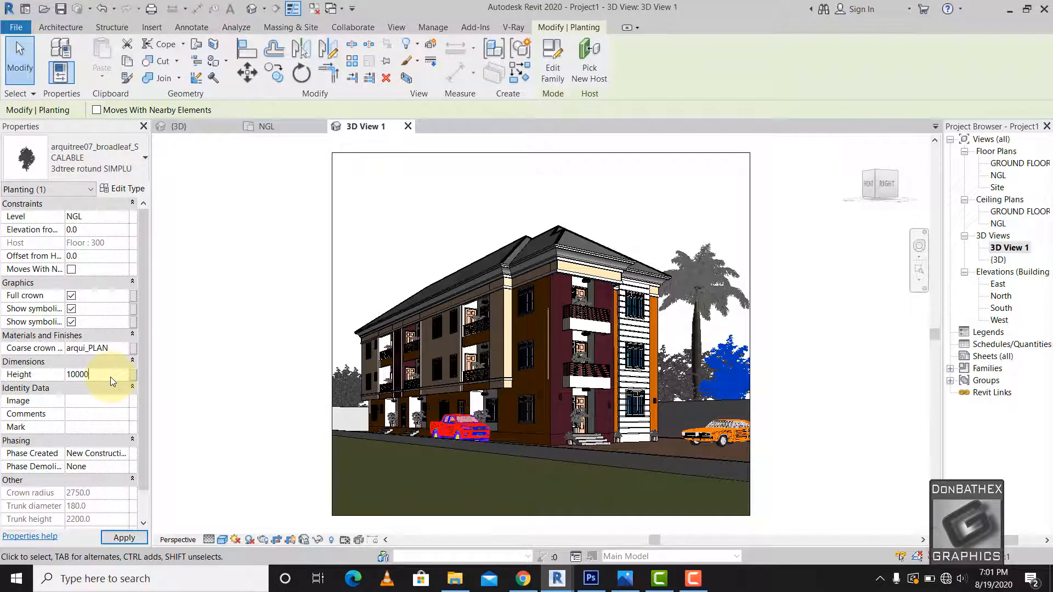
click(126, 536)
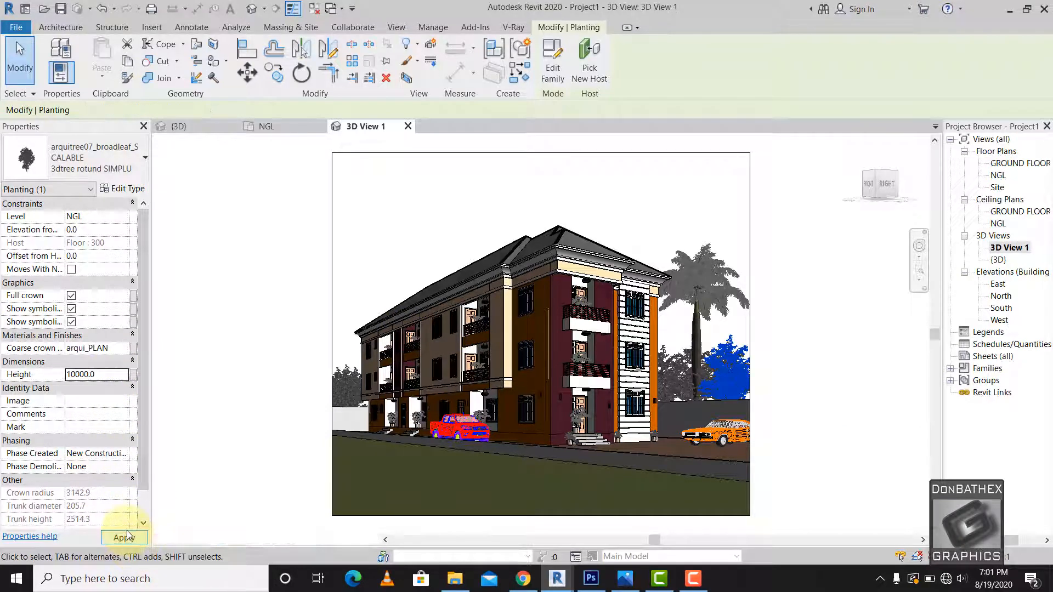
click(574, 412)
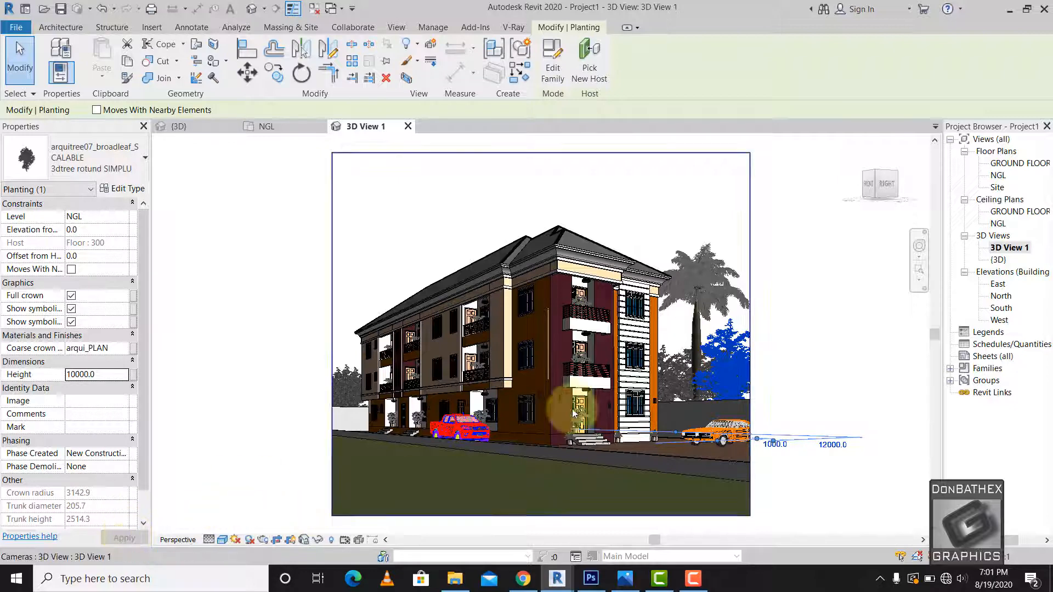
click(782, 327)
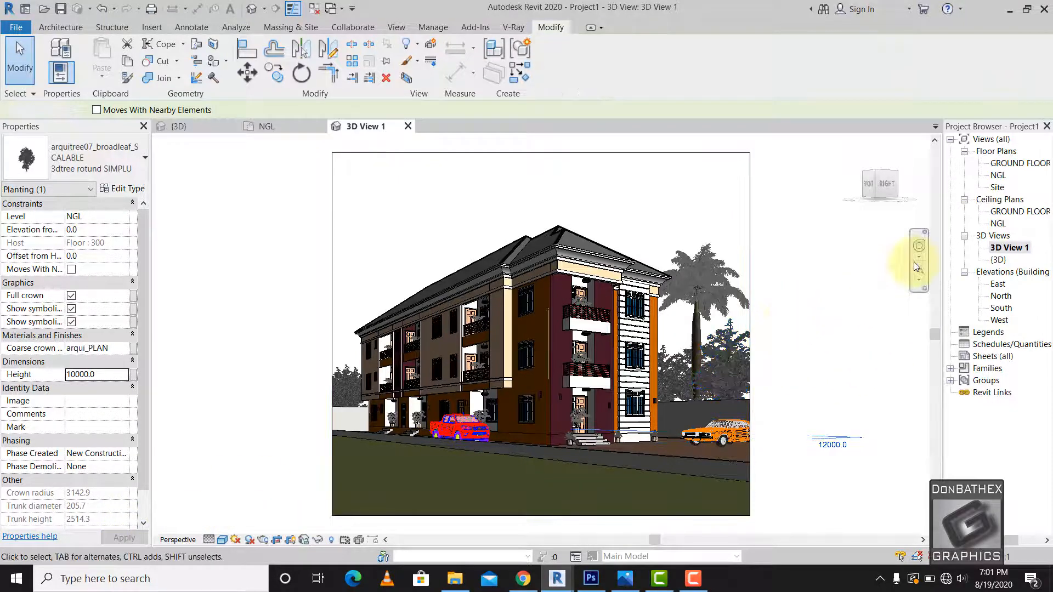
Select the palm in the left cluster in the NGL plan and set its height to 15000 from 3D View 1.
double_click(997, 176)
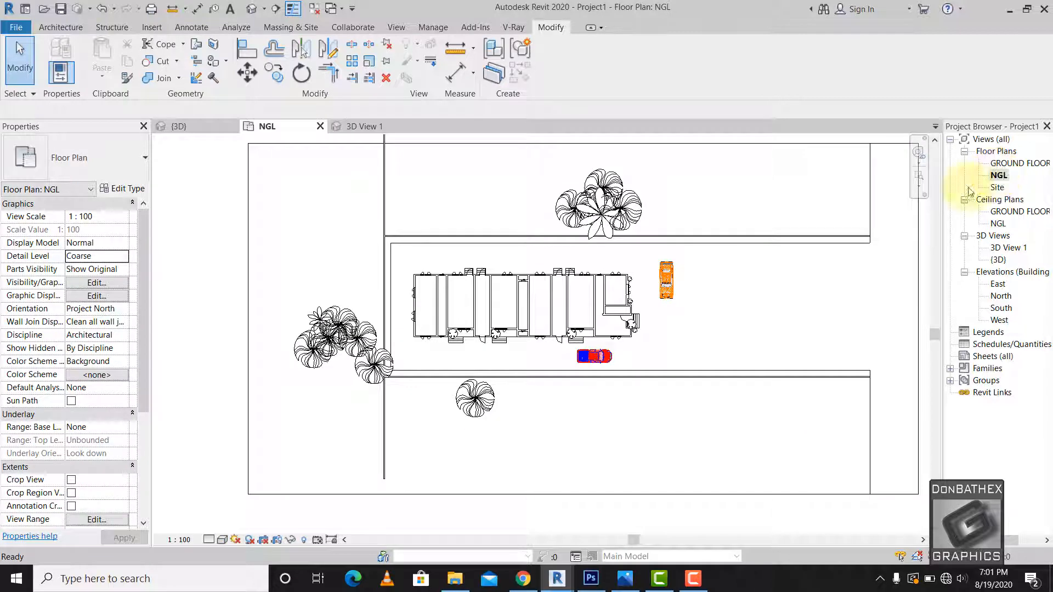
click(305, 321)
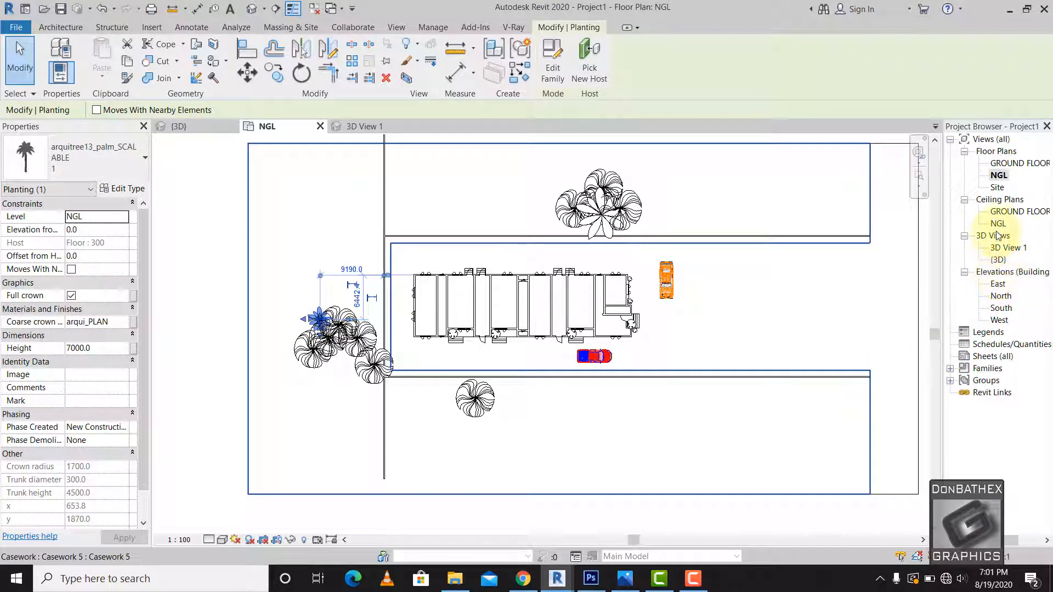
double_click(1007, 250)
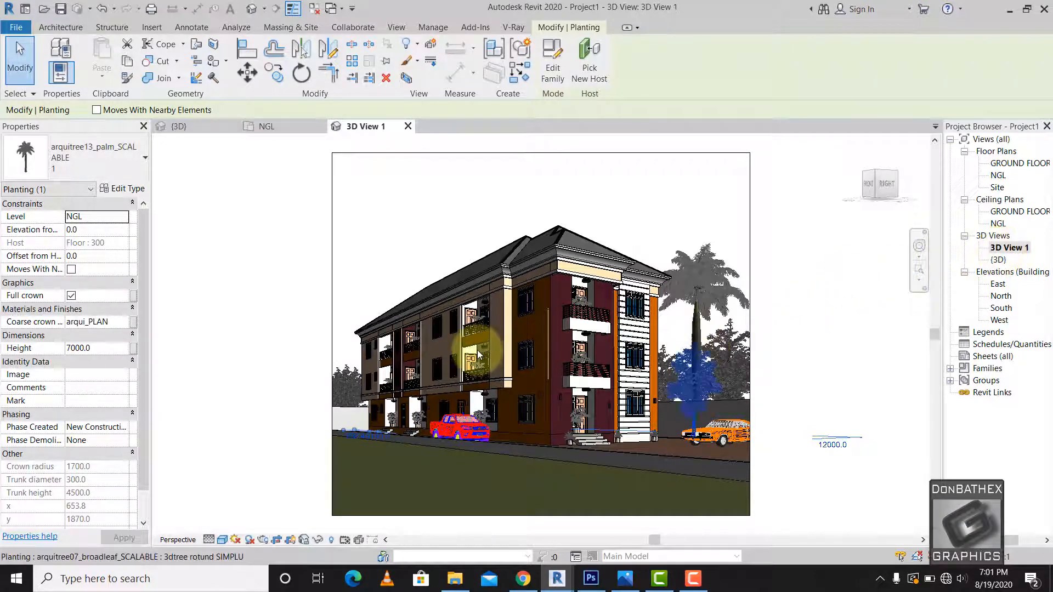
click(111, 350)
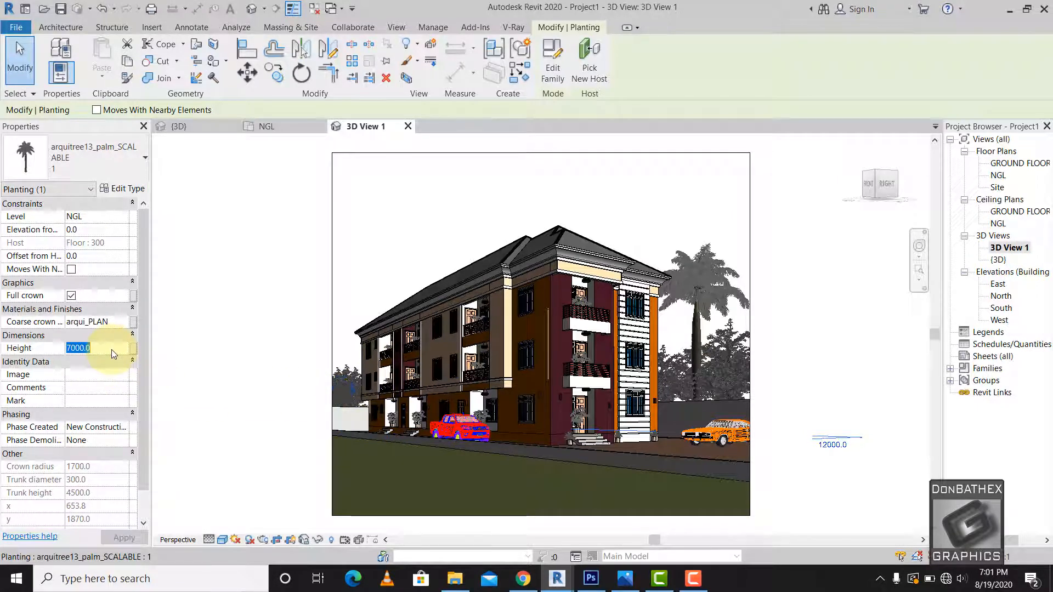
text(15000)
key(Return)
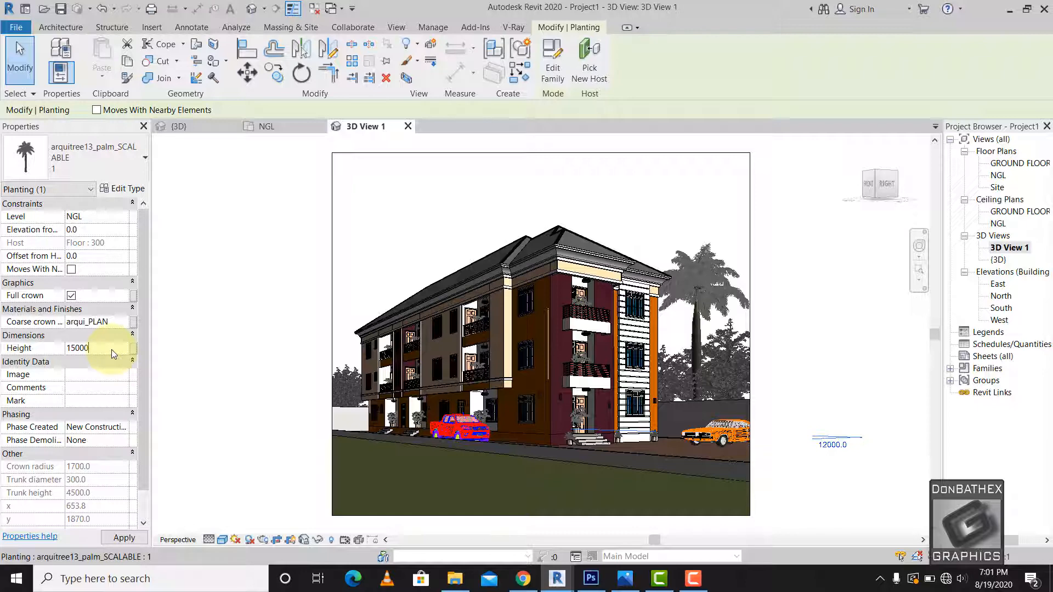
click(284, 403)
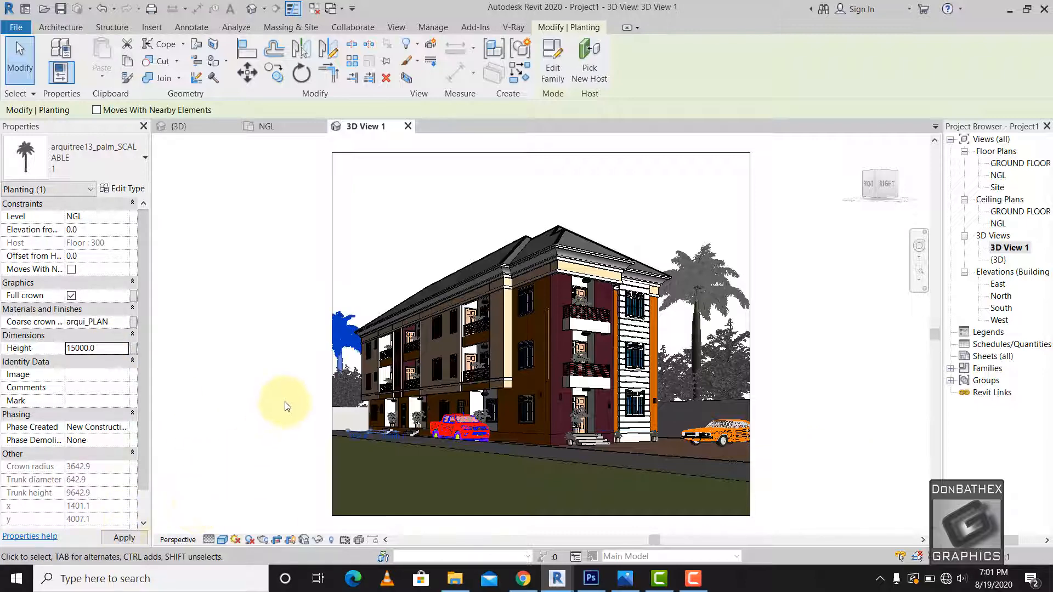
Set the height of the broadleaf tree at the building's far left end to 10000 in 3D View 1.
click(342, 386)
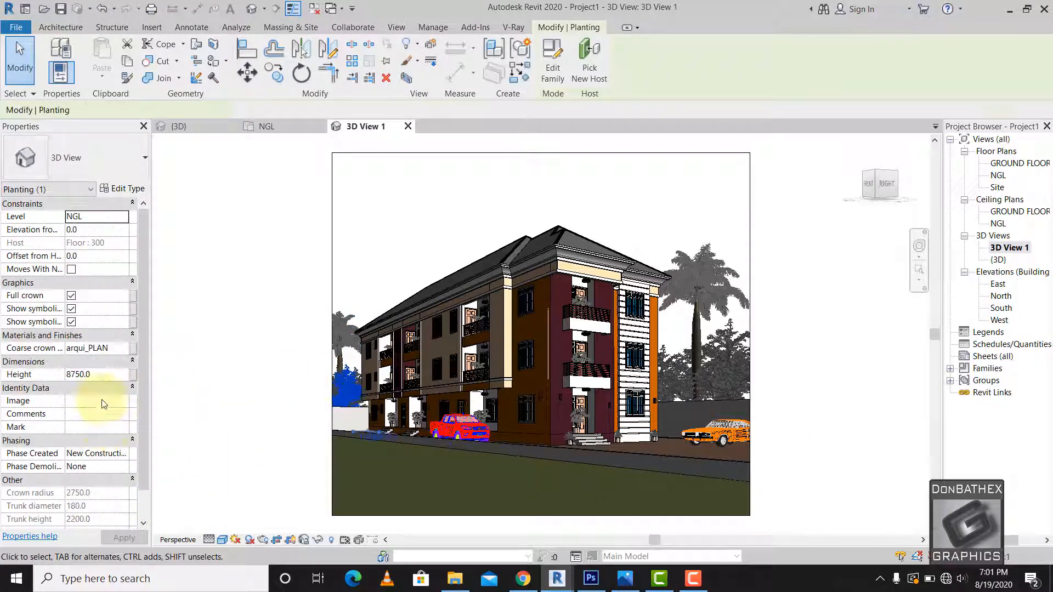
text(1)
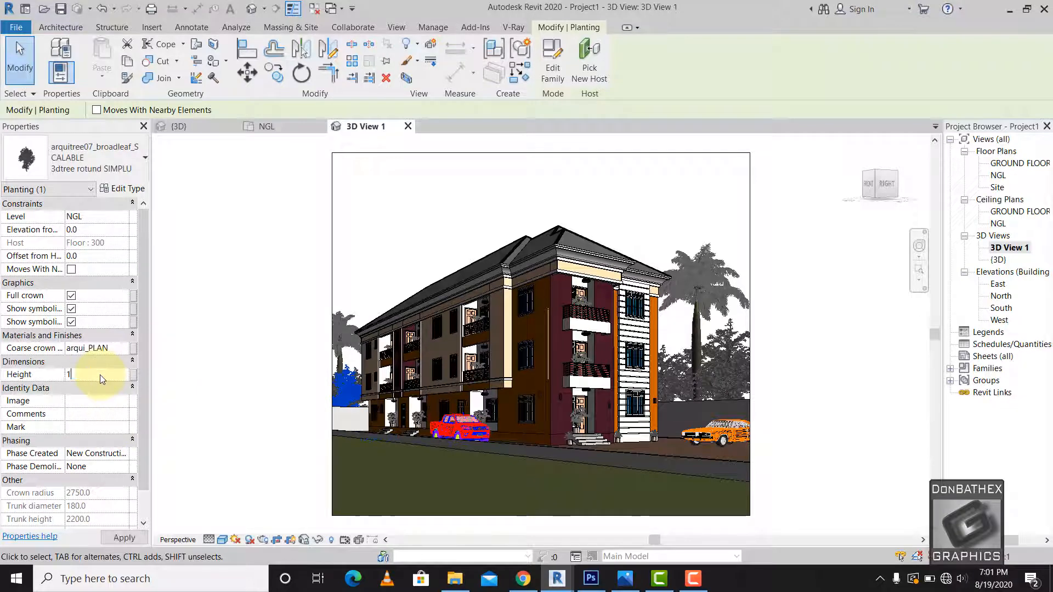
text(0000)
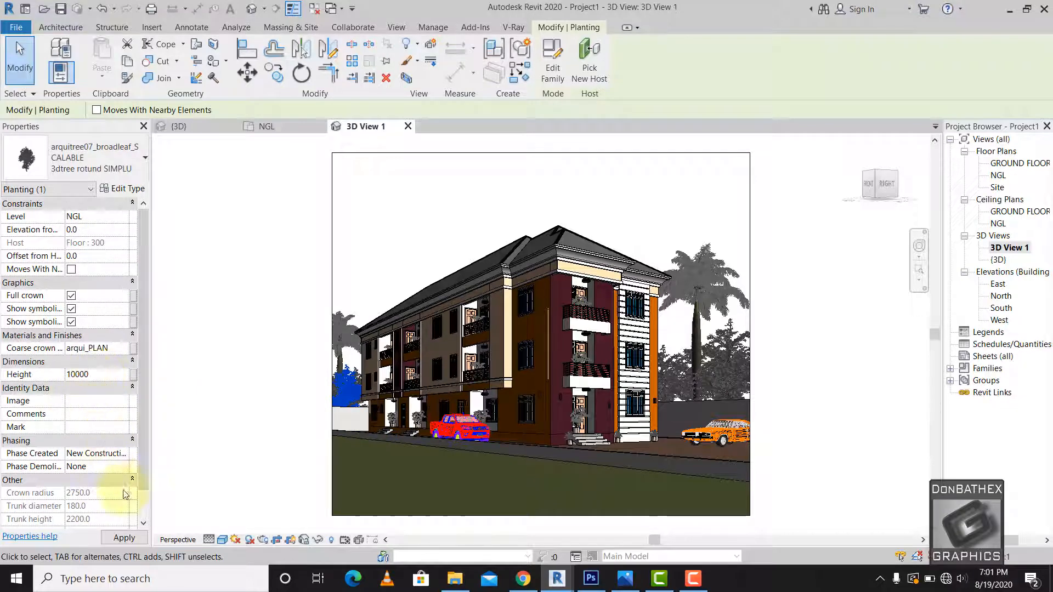
click(124, 538)
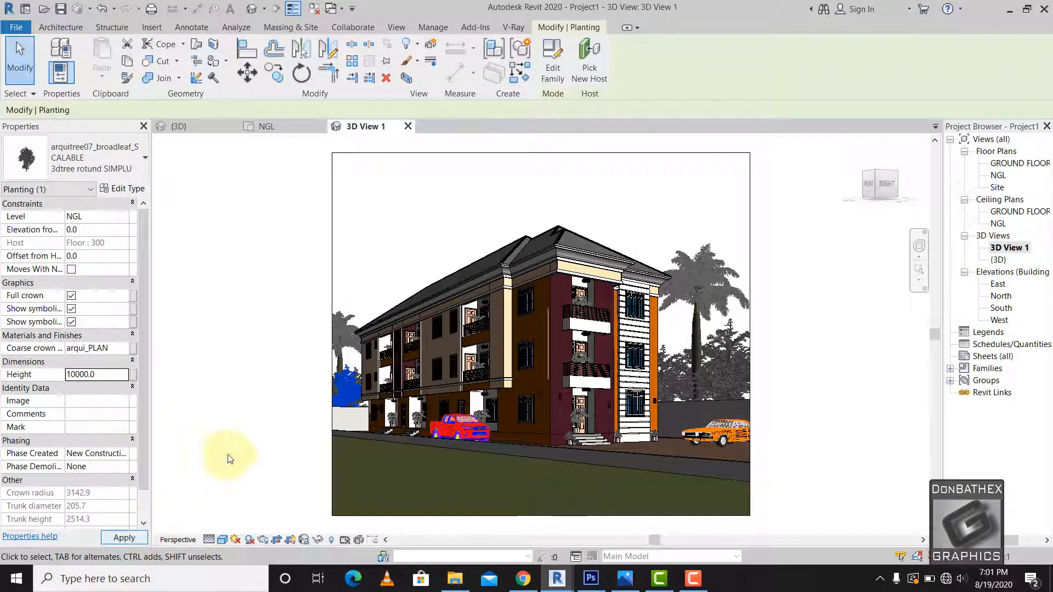
click(246, 428)
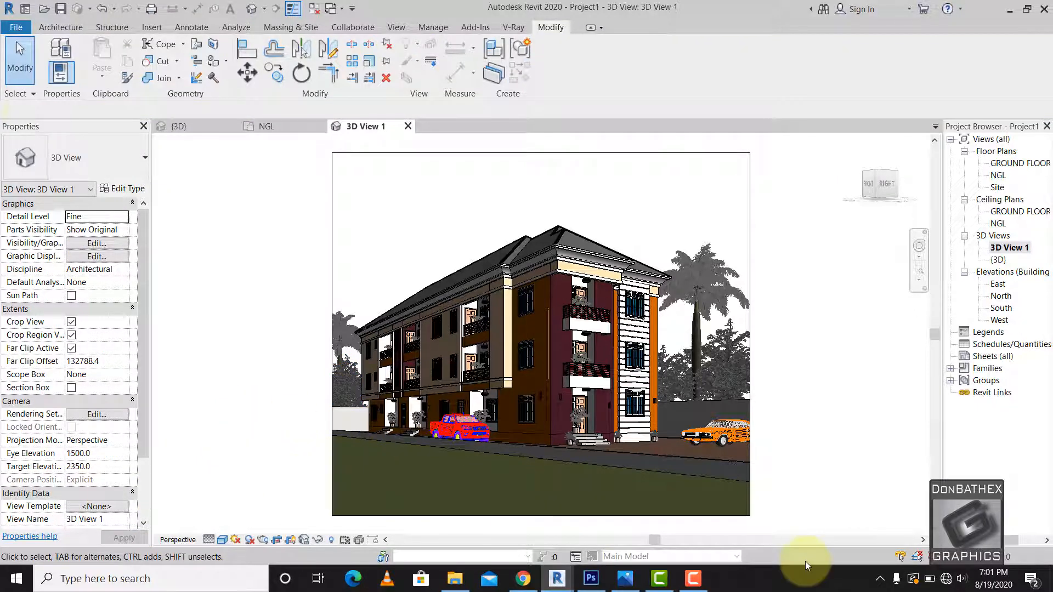
Bring arquihedge01_SCALABLE.rfa from the plant library folder into 3D View 1 and place one hedge on the lawn before the entrance.
click(705, 580)
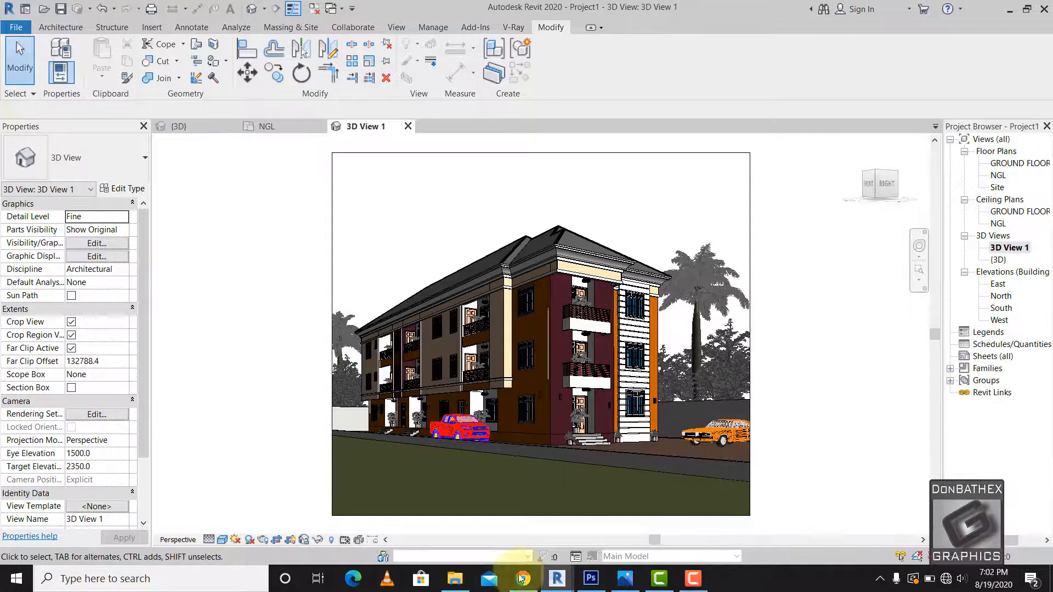
click(455, 578)
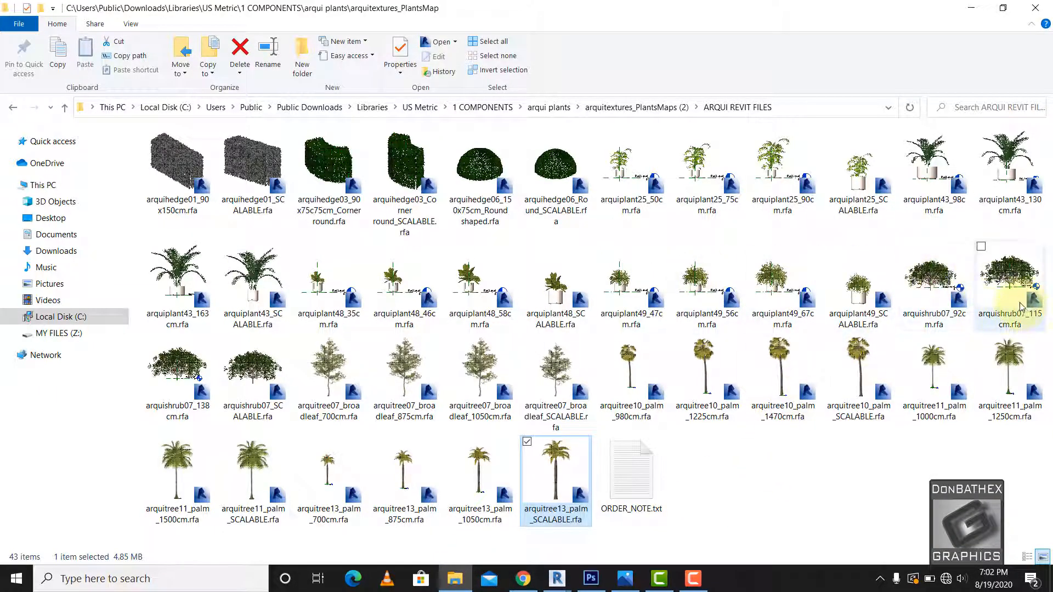
click(248, 376)
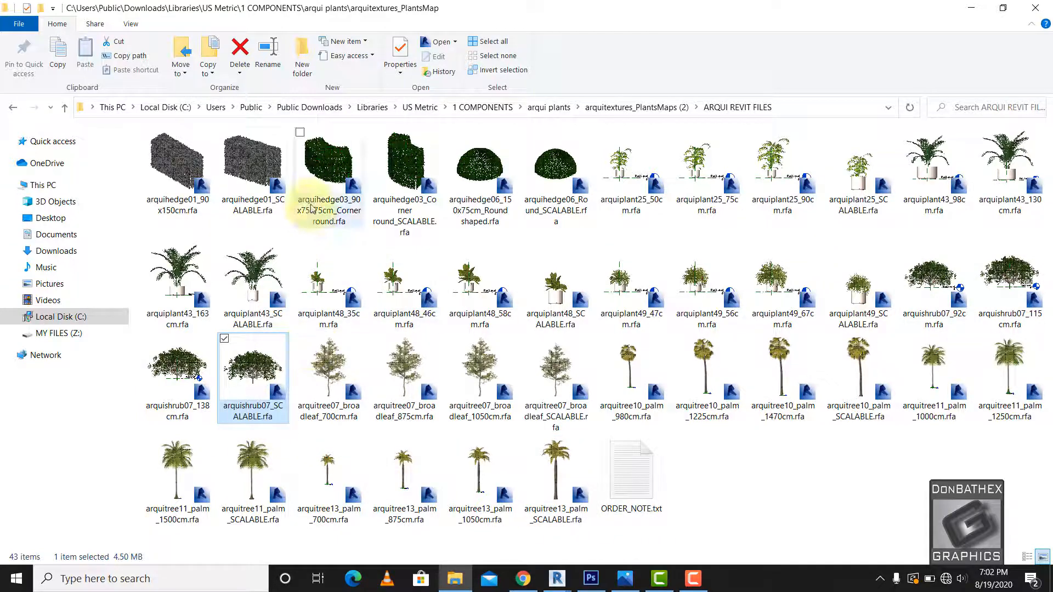
drag(242, 175, 617, 390)
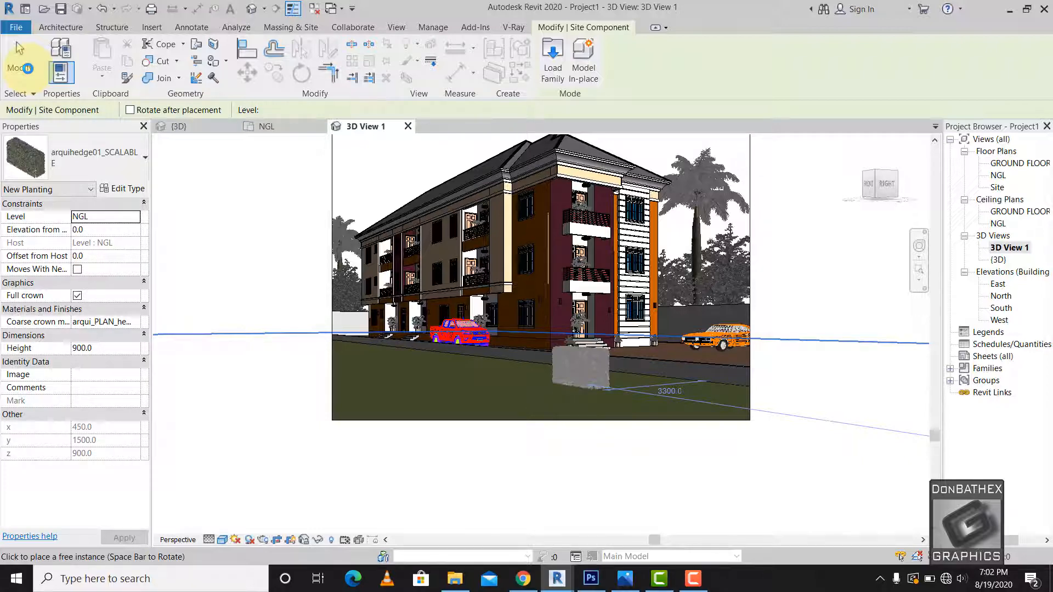
click(19, 48)
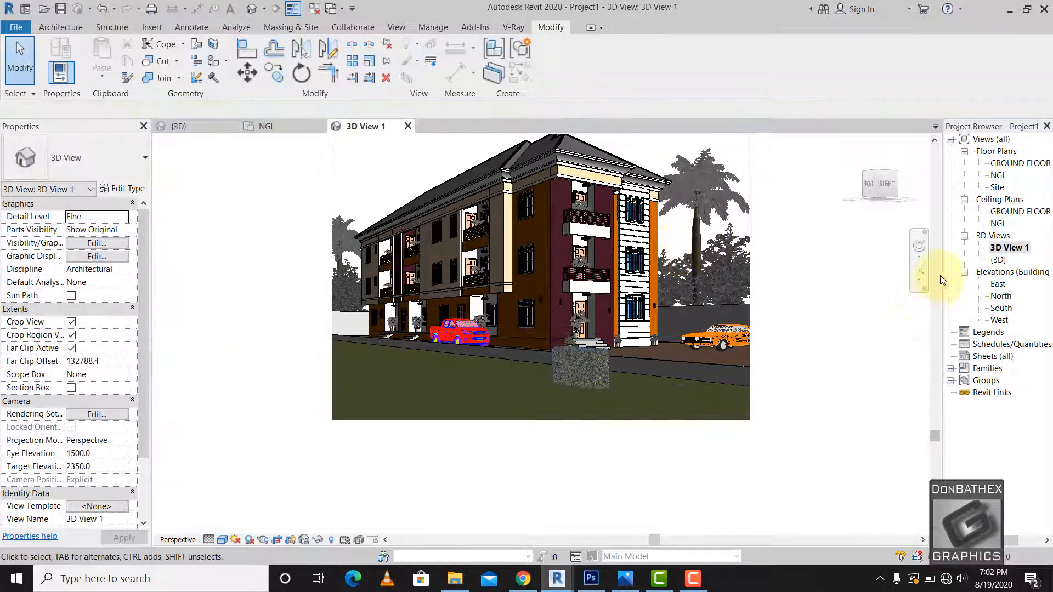
Move the hedge in the NGL plan onto the narrow strip along the front boundary wall and check it in 3D View 1.
double_click(998, 175)
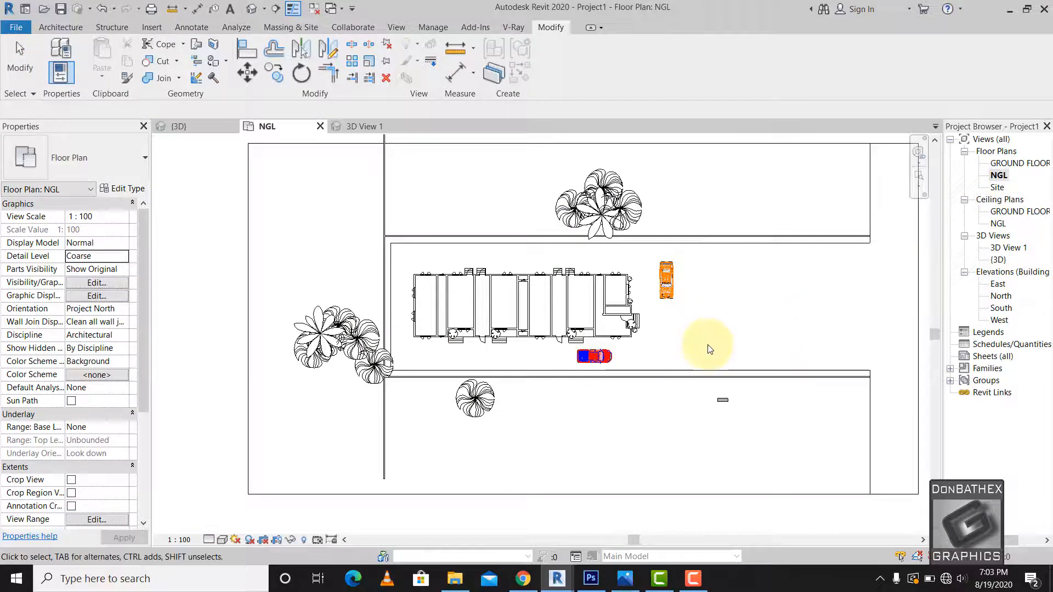
scroll(743, 428, up, 2)
click(712, 434)
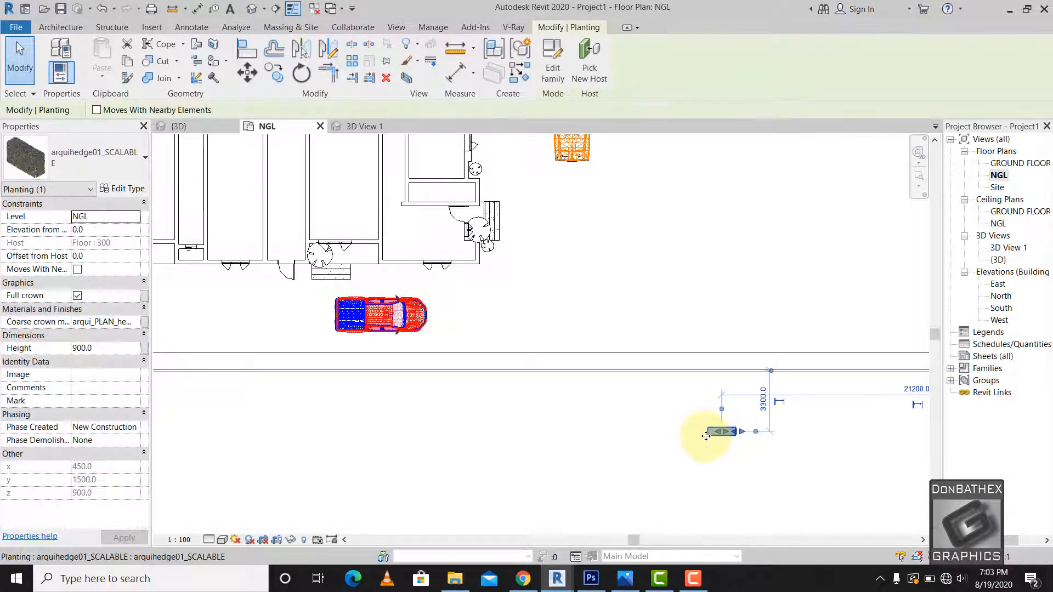
drag(708, 432, 684, 365)
double_click(1007, 249)
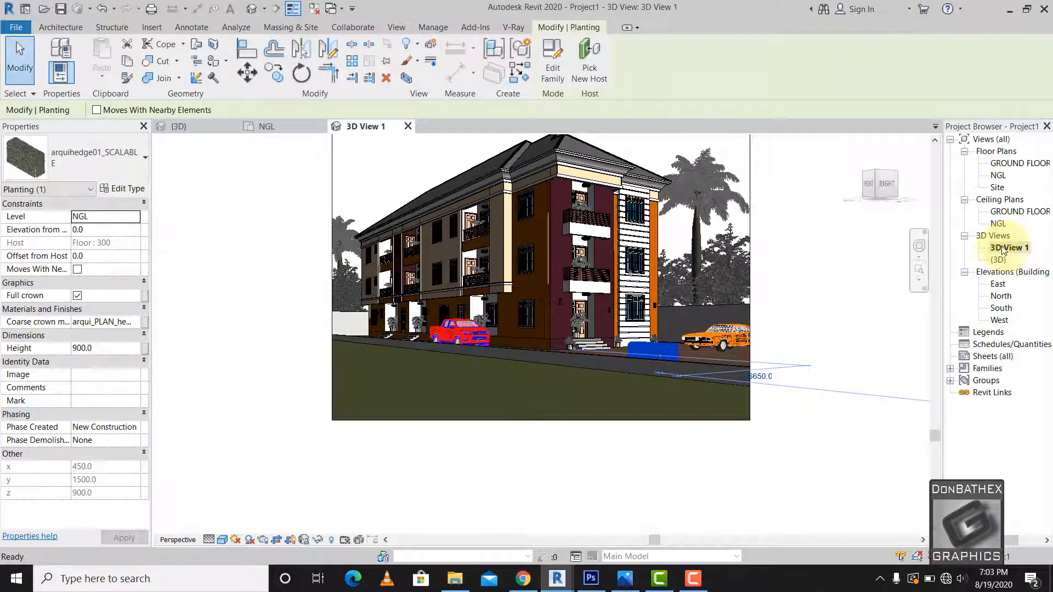
Copy the hedge eight times along the front strip in the NGL plan, spacing the copies out along the building's length.
double_click(1000, 177)
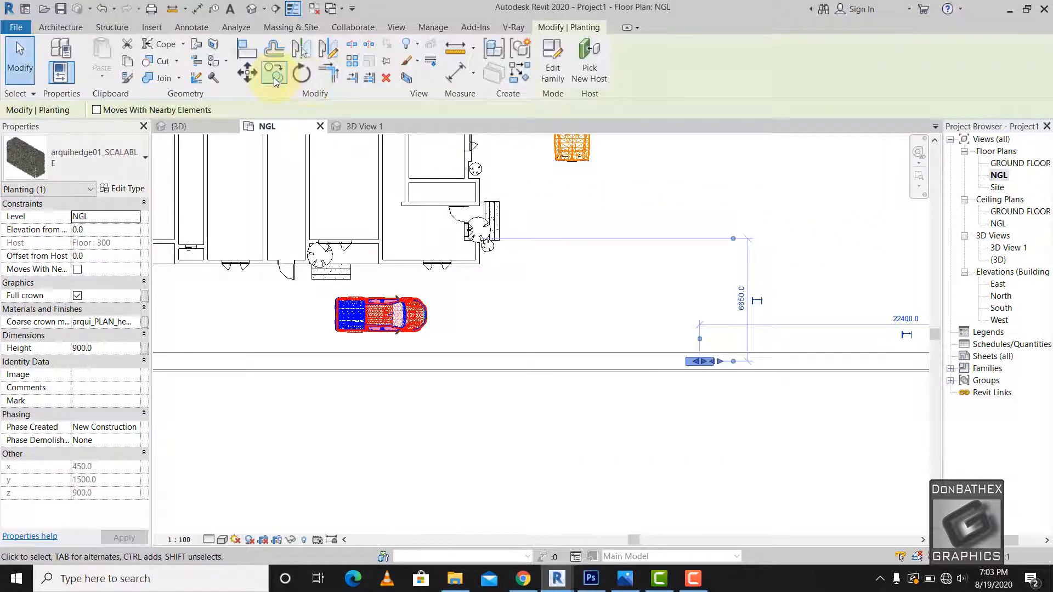
key(c)
key(o)
scroll(702, 379, up, 2)
click(712, 368)
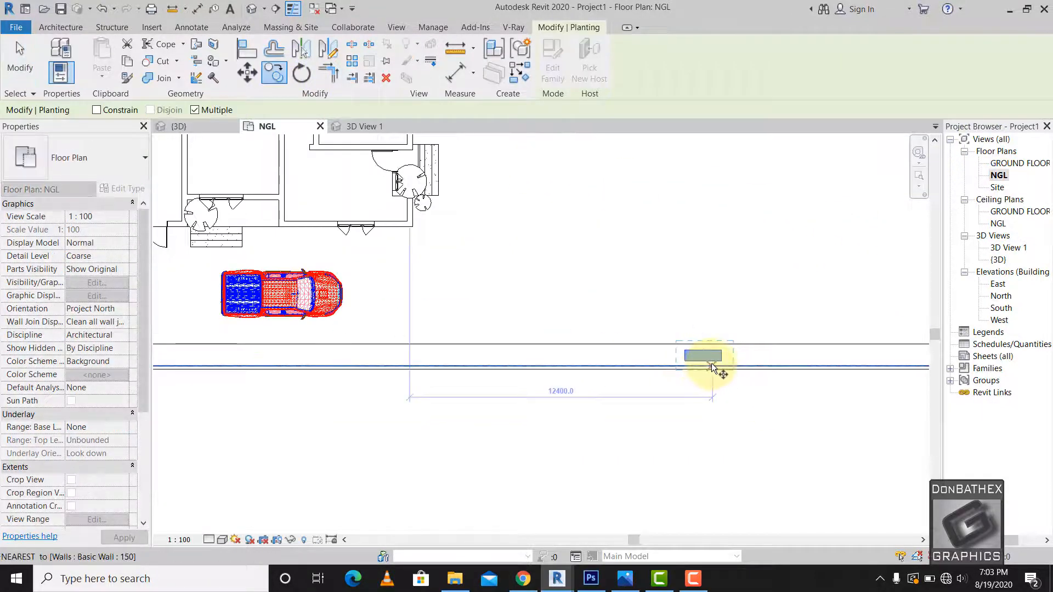
click(653, 363)
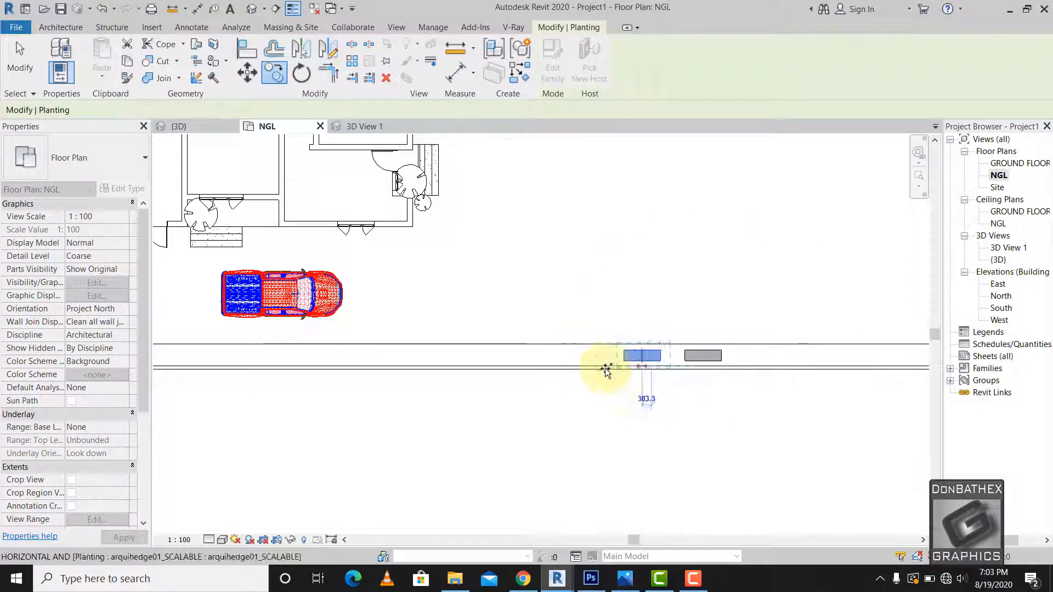
click(448, 362)
scroll(621, 402, down, 3)
scroll(433, 390, up, 2)
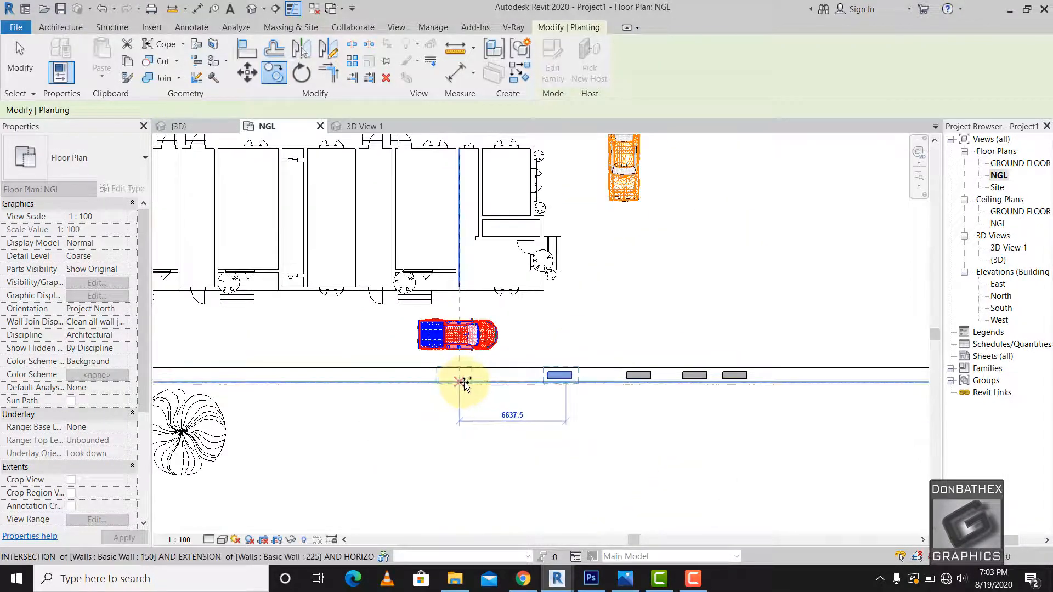
click(463, 383)
click(358, 381)
scroll(301, 400, down, 2)
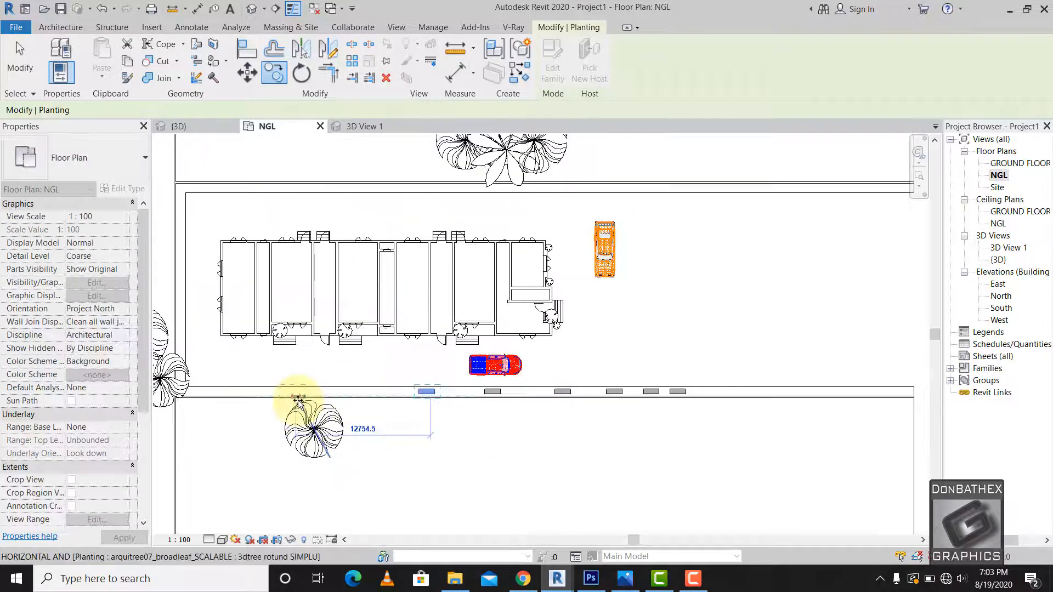
scroll(411, 405, up, 2)
click(418, 388)
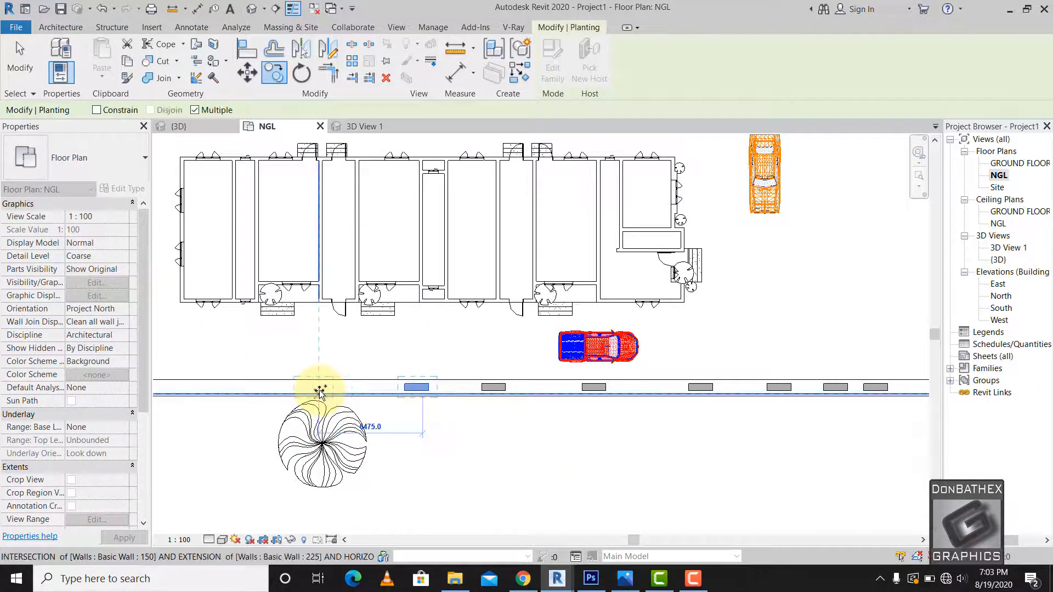
click(319, 390)
click(216, 389)
Copy the hedge four times along the strip by the rear boundary wall, between the palm cluster and the area behind the orange car.
scroll(459, 446, down, 4)
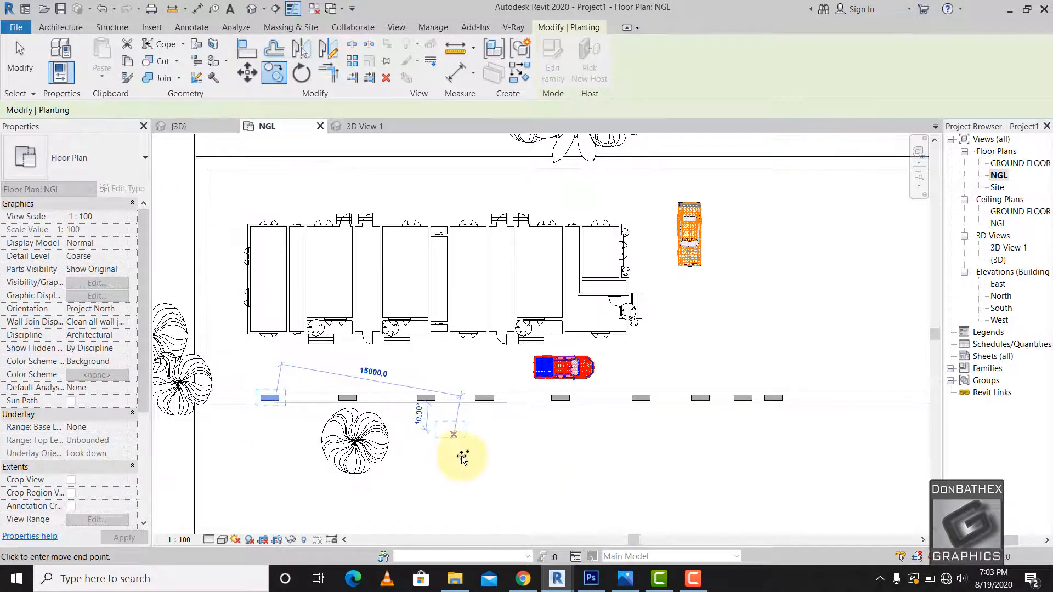
scroll(675, 266, up, 2)
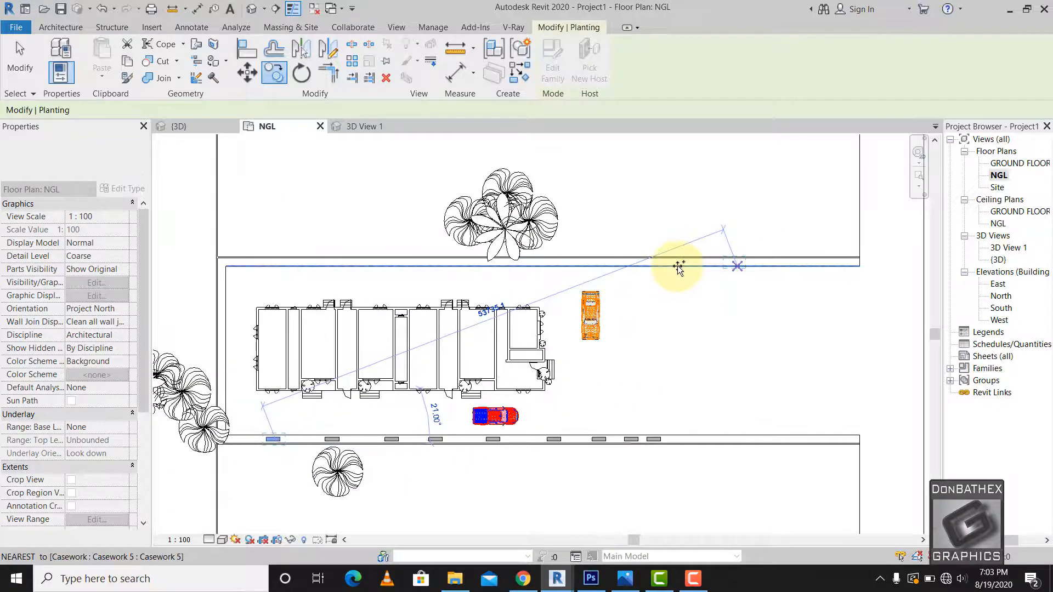
click(678, 264)
click(635, 266)
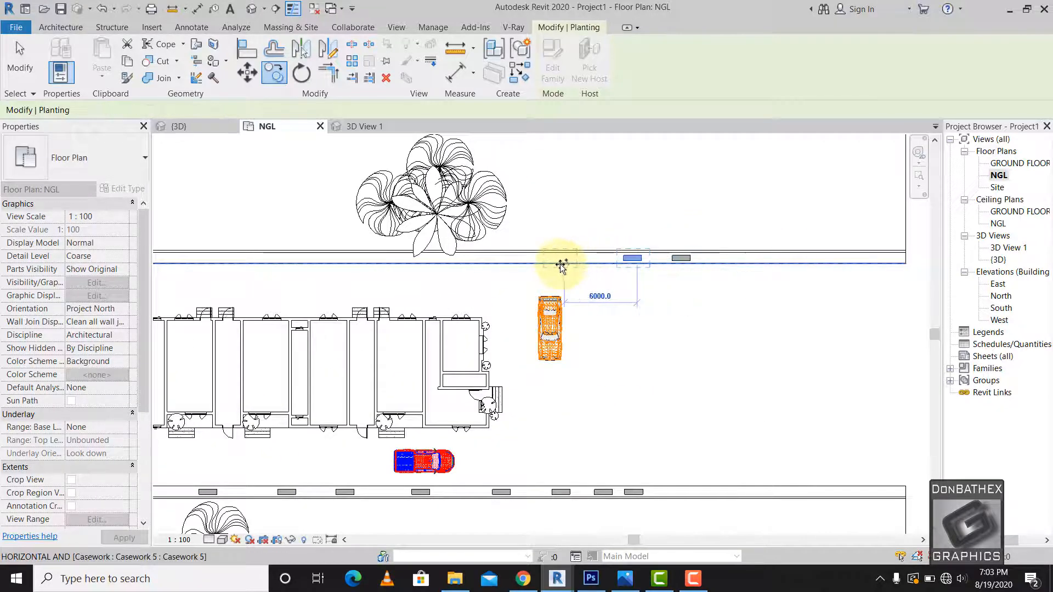
click(560, 264)
click(502, 264)
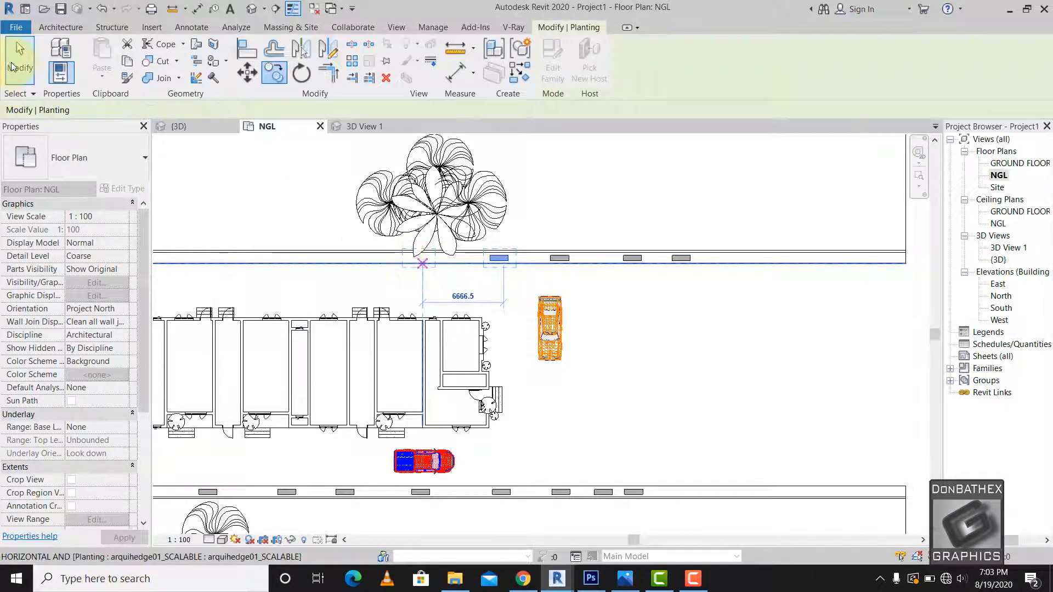
click(19, 66)
Render 3D View 1 in the V-Ray frame buffer, stop the render partway and inspect the landscaping.
double_click(1011, 248)
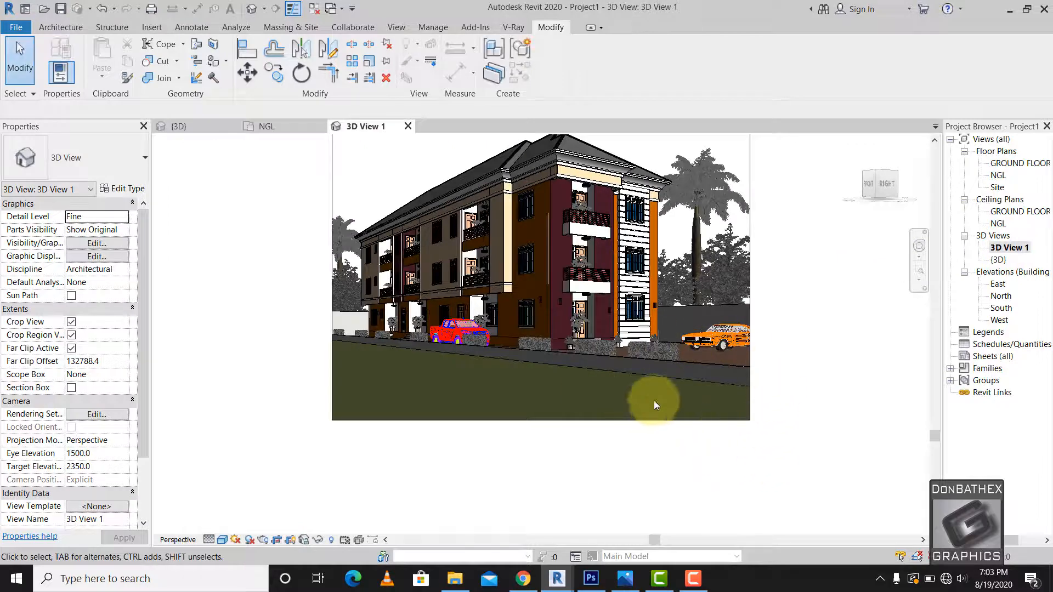
scroll(611, 534, down, 1)
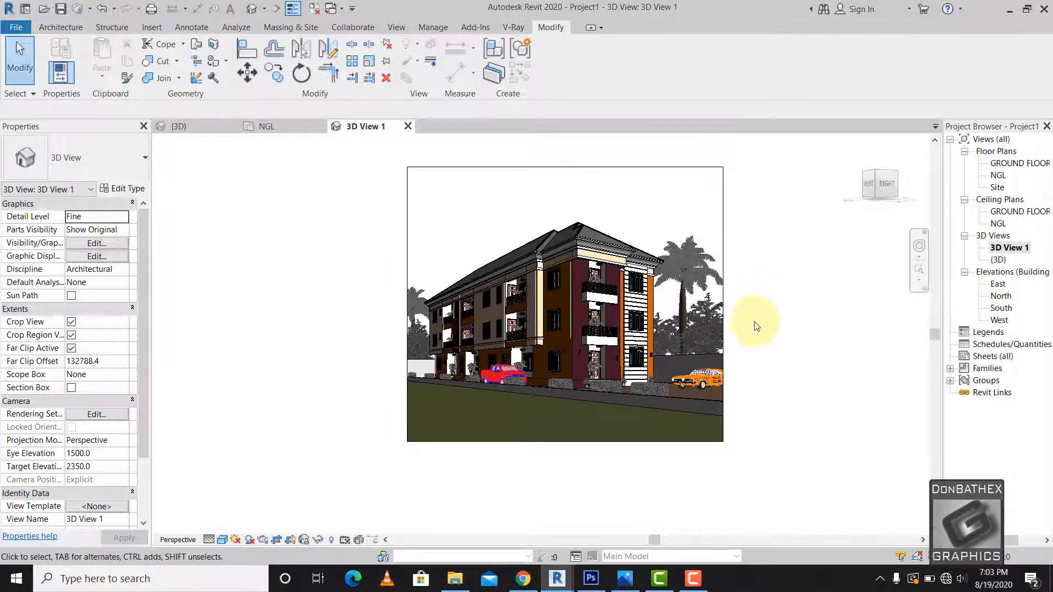
scroll(773, 258, up, 1)
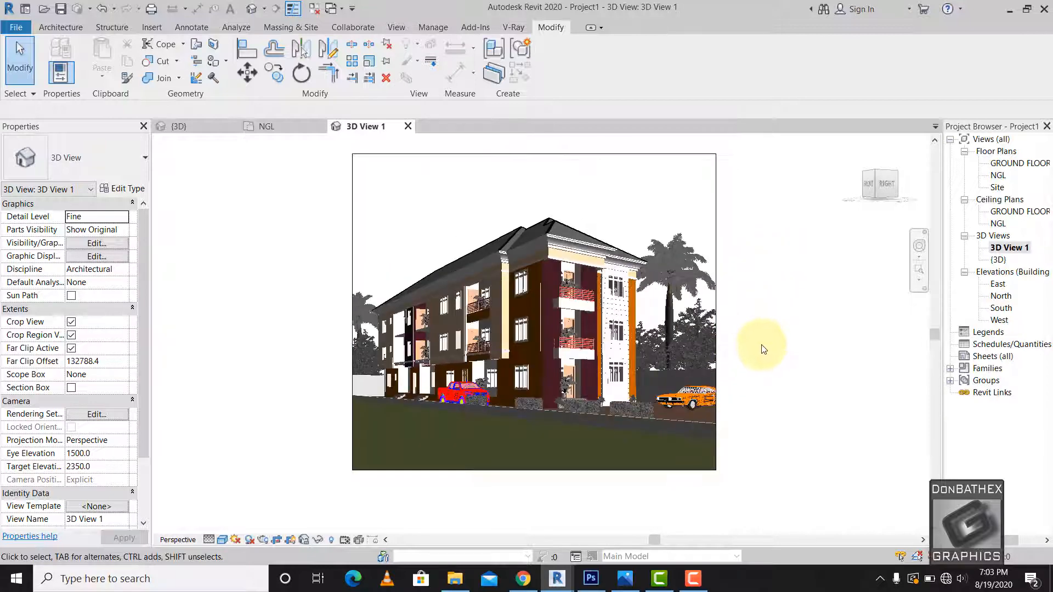
scroll(746, 296, up, 1)
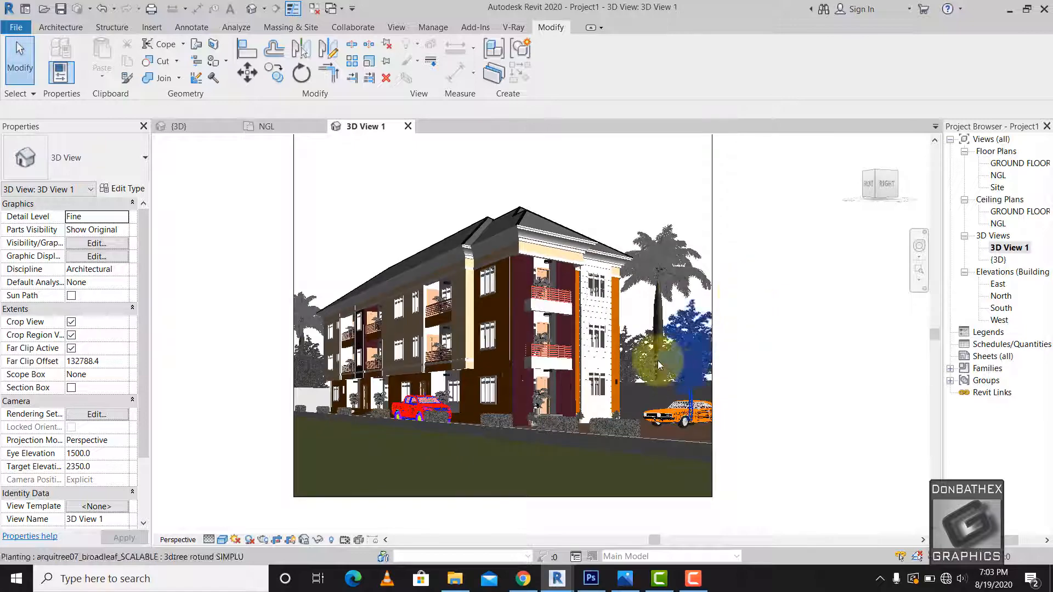
click(512, 27)
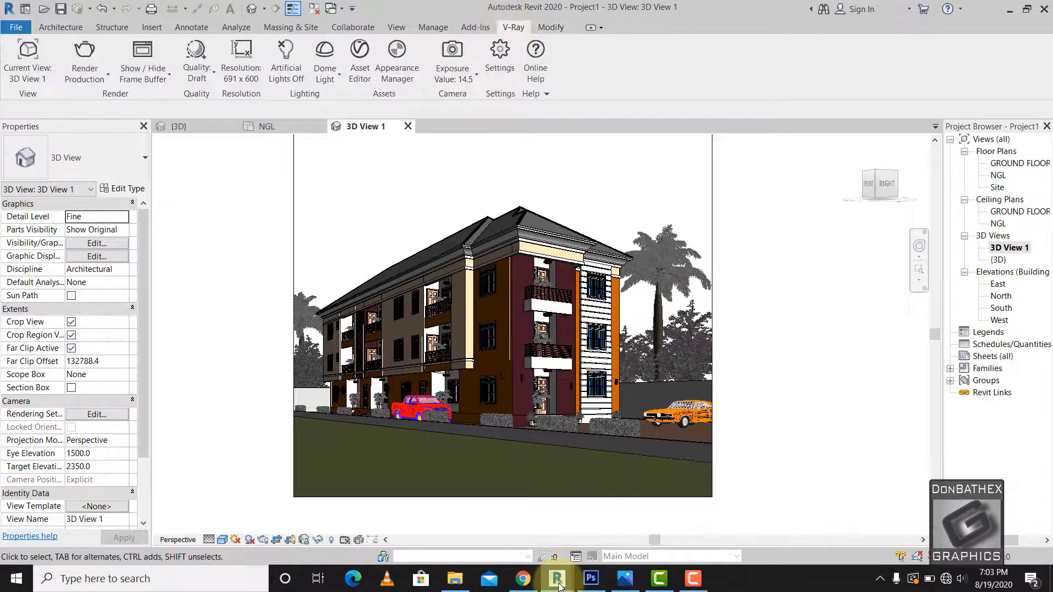
mouse_move(557, 578)
click(496, 505)
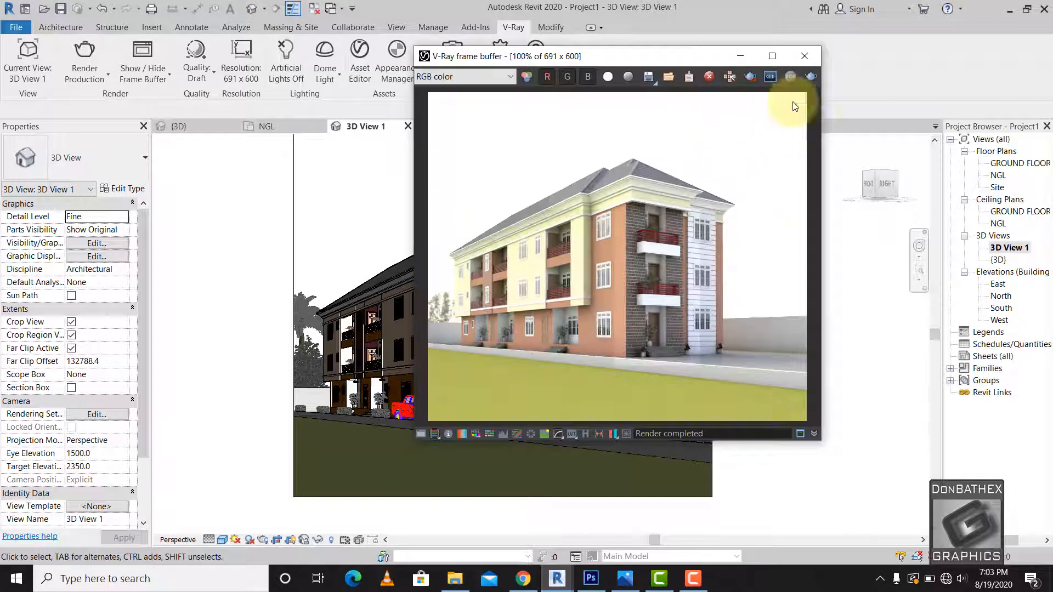
click(811, 76)
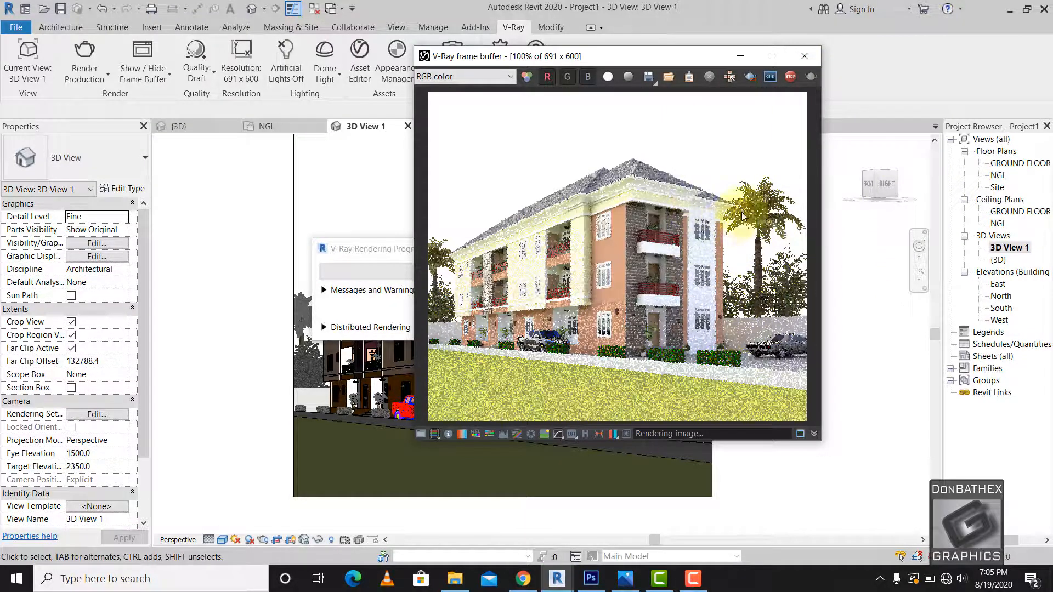
click(791, 82)
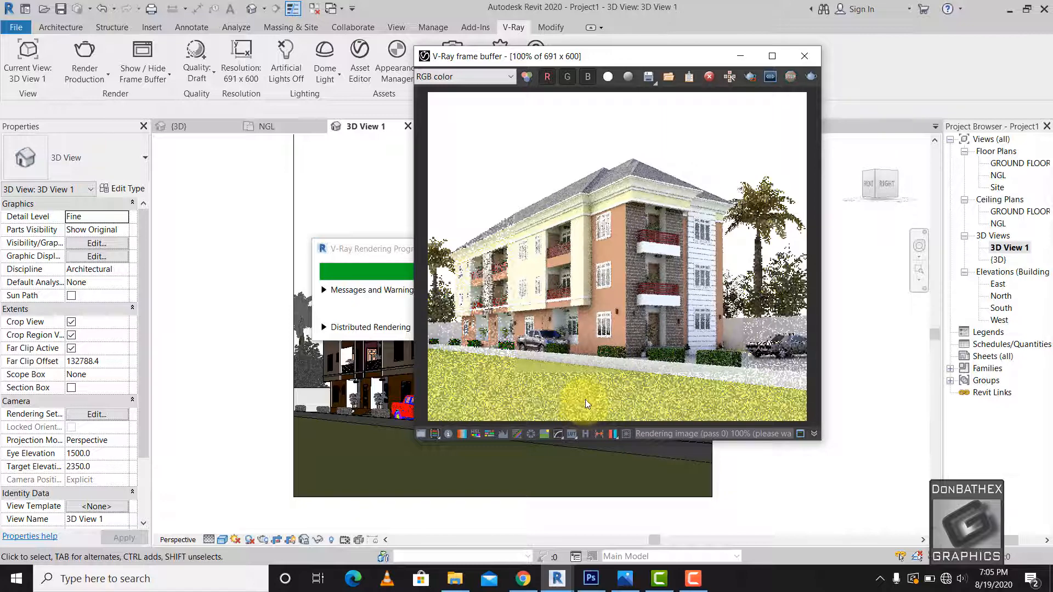
scroll(585, 400, up, 1)
scroll(551, 375, down, 1)
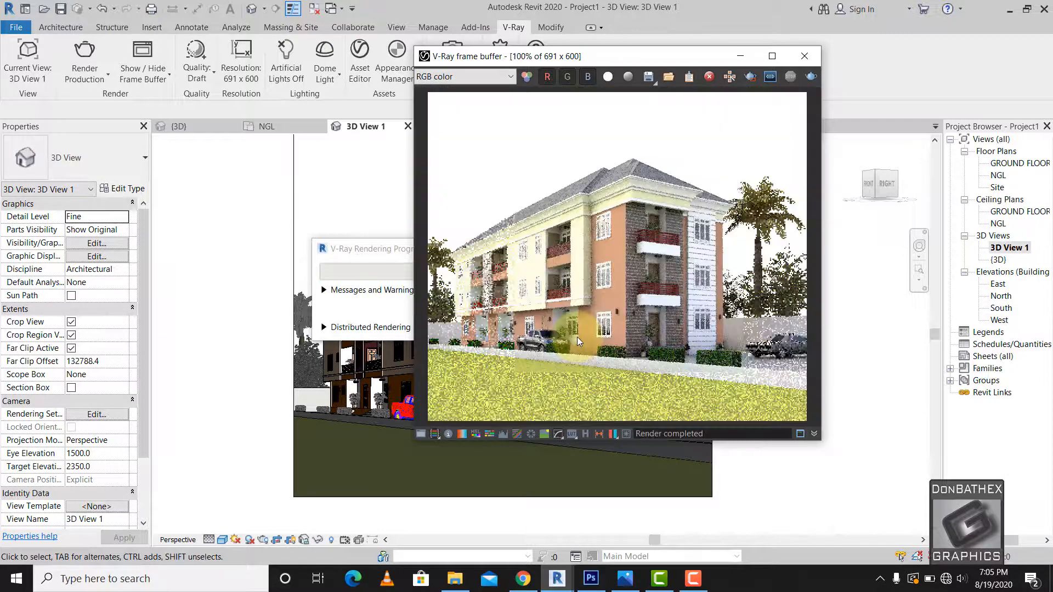
Region-render the central front lawn below the entrance, inspect the grass up close and minimize the frame buffer.
click(750, 77)
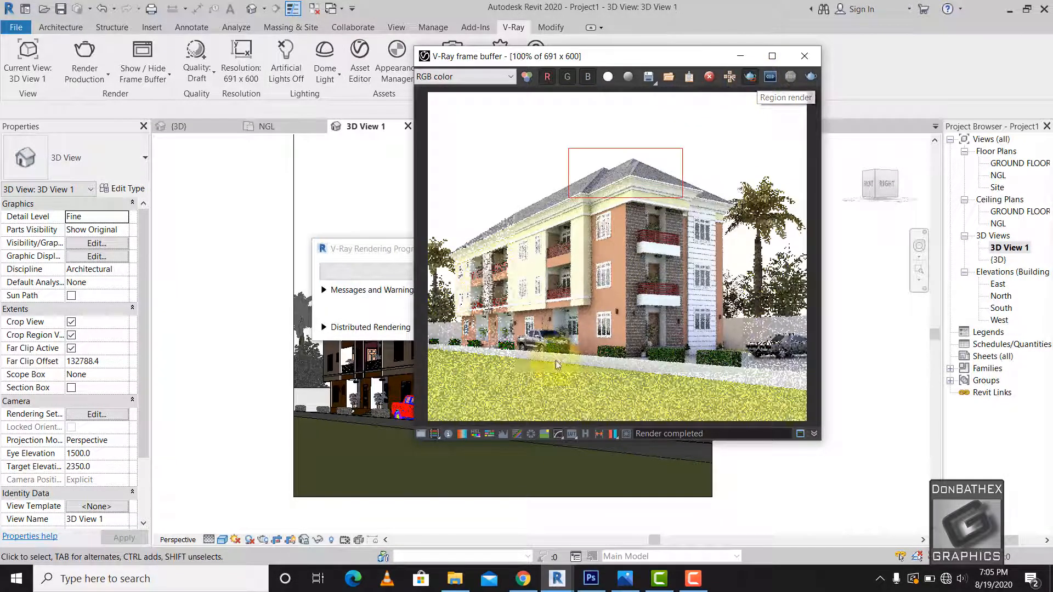
drag(540, 355, 687, 420)
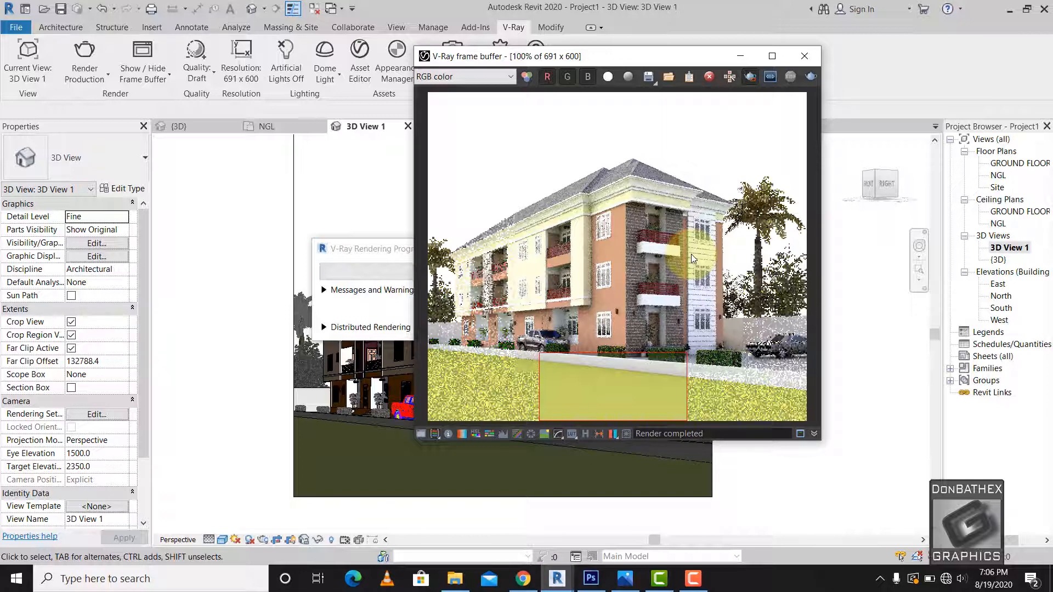
scroll(606, 402, up, 1)
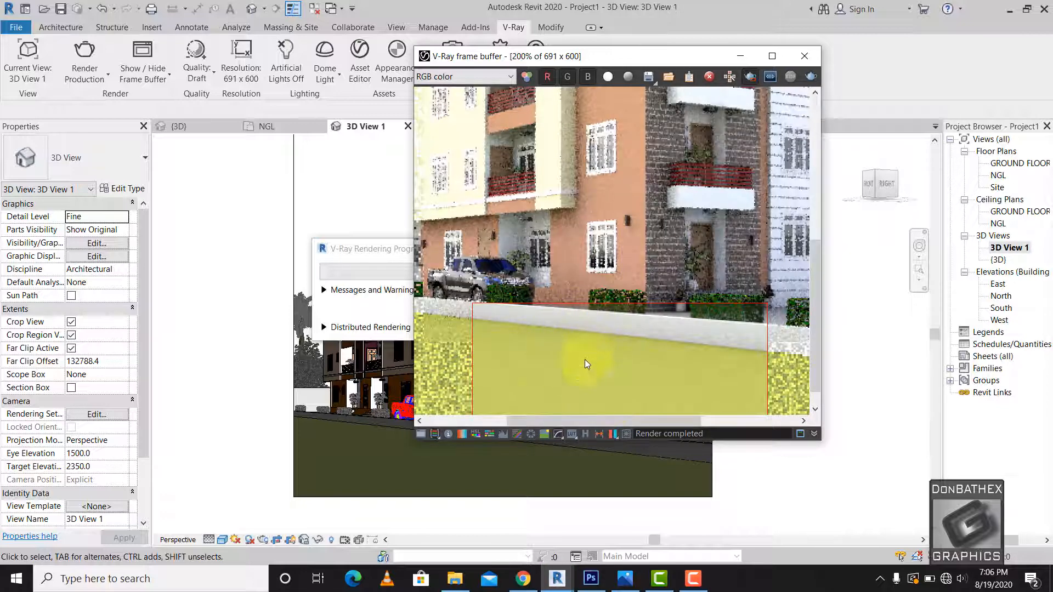
click(741, 56)
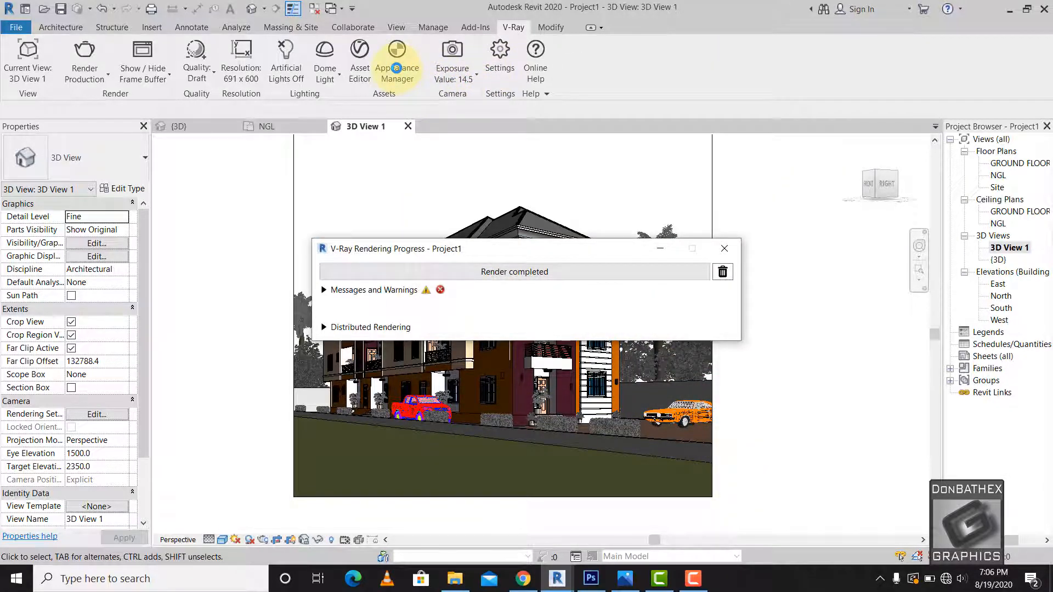
Add fur/grass to the GRASS material in the V-Ray Appearance Manager and set its length to 202 mm.
click(397, 61)
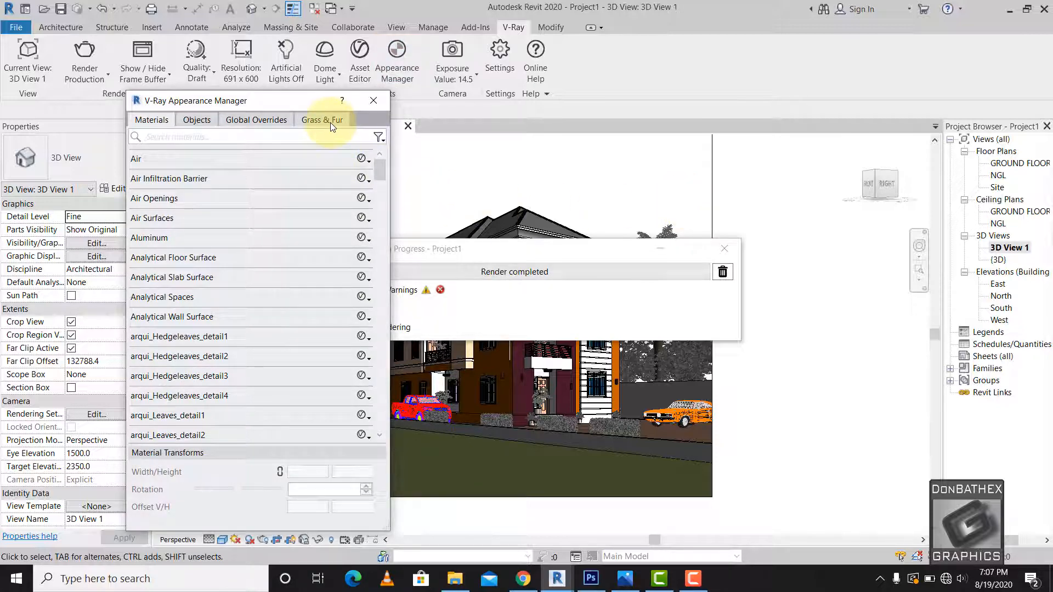
click(308, 121)
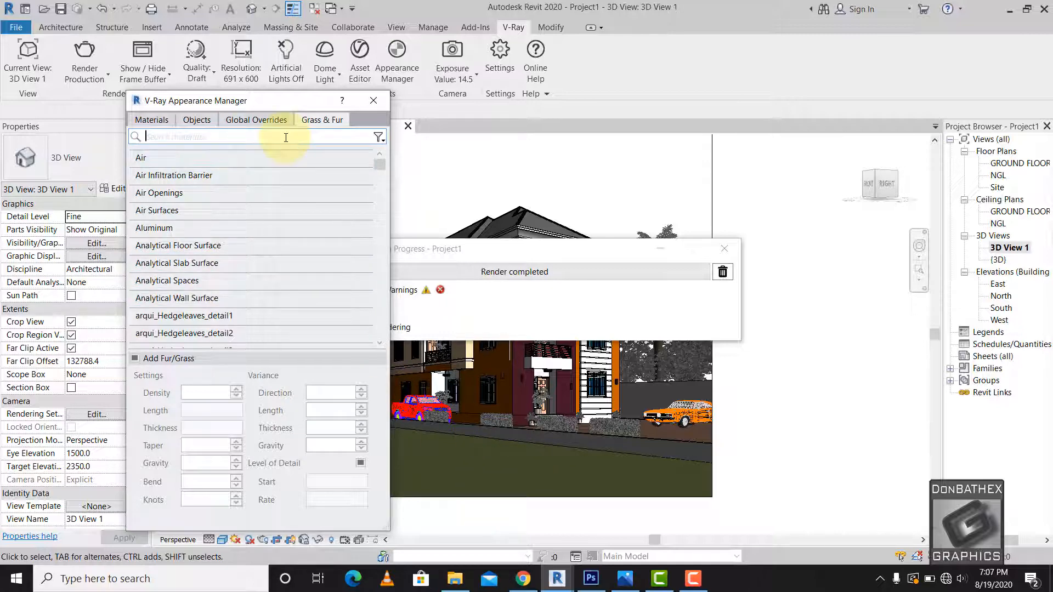
text(GRASS)
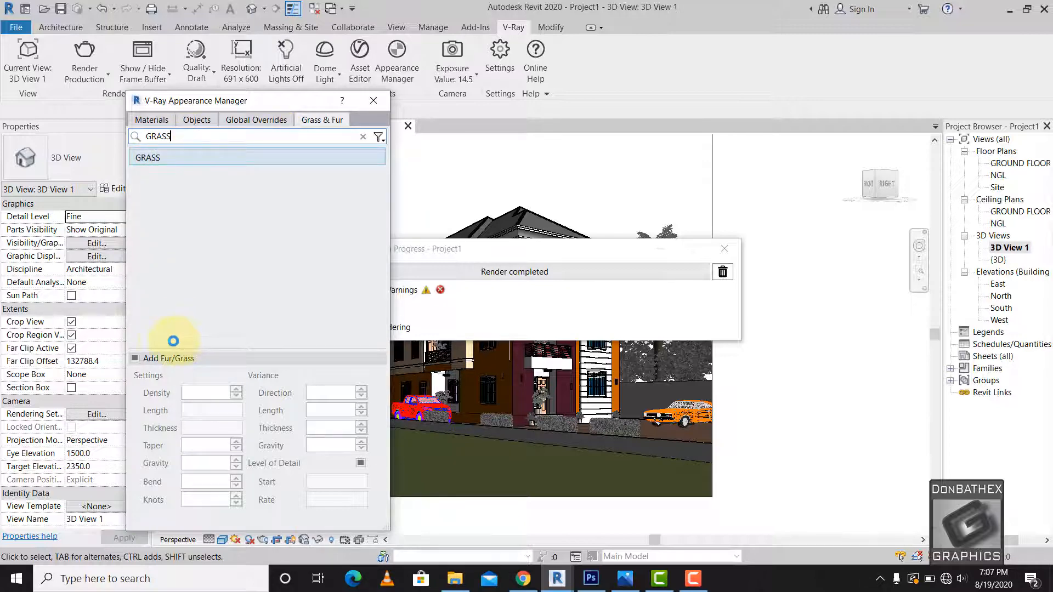
click(166, 160)
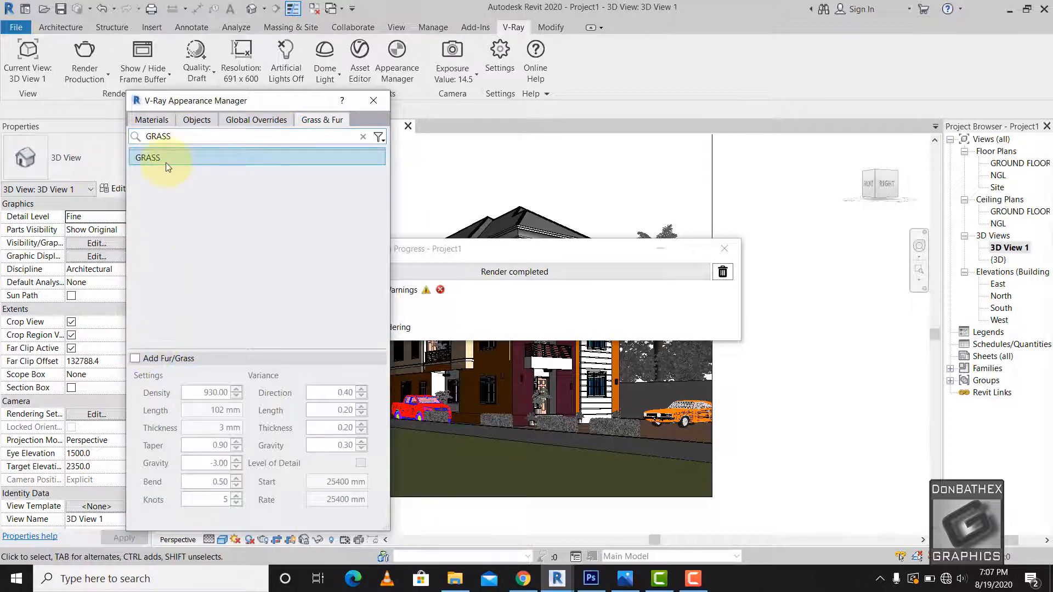
click(144, 360)
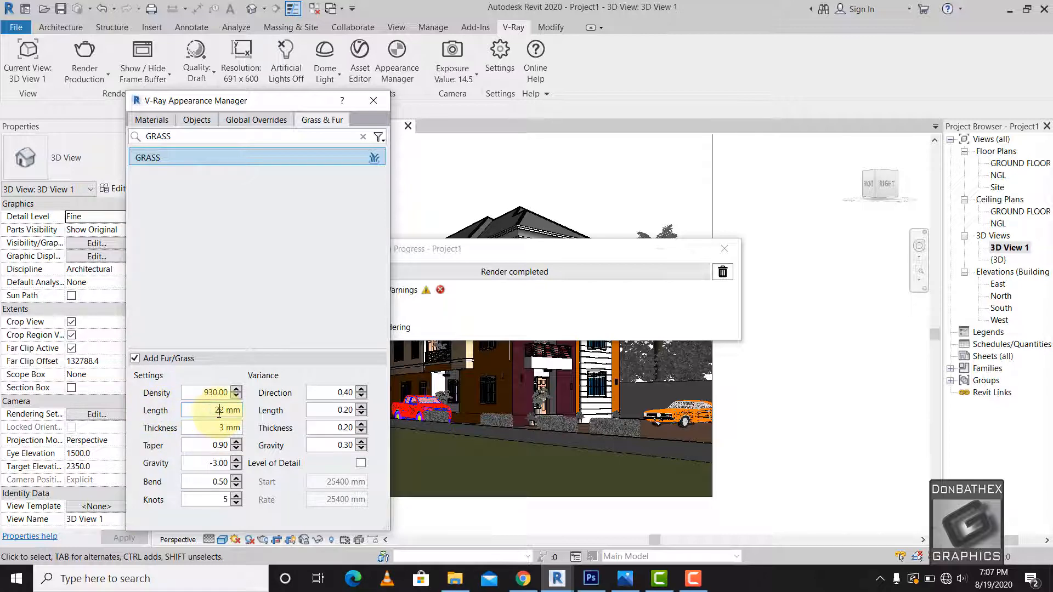
click(219, 411)
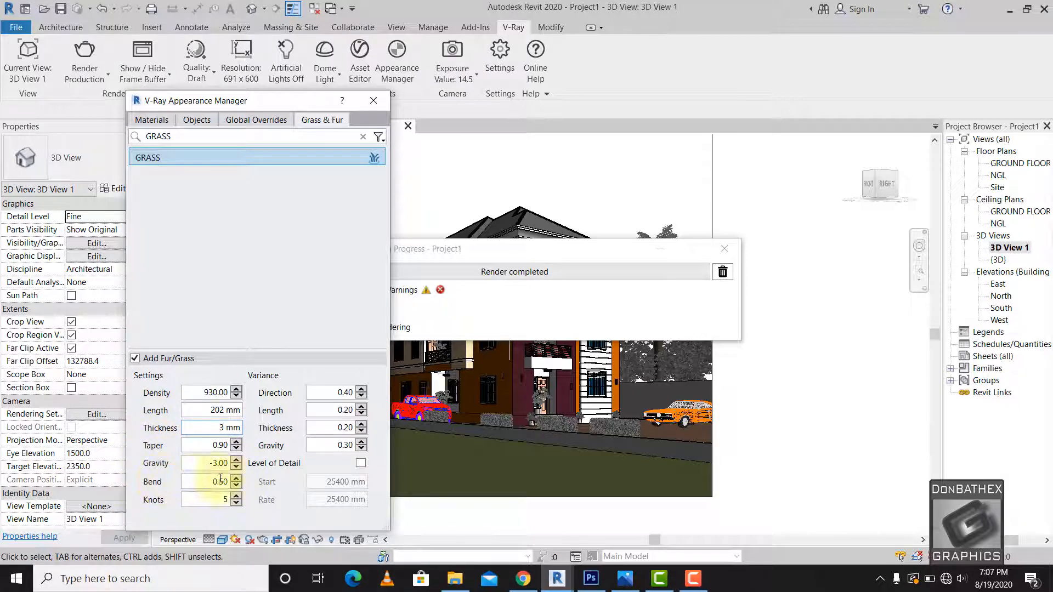
Set the GRASS material's direction, length, thickness and gravity variance to 1 each.
click(340, 392)
double_click(335, 395)
text(1)
key(Tab)
text(1)
key(Tab)
text(1)
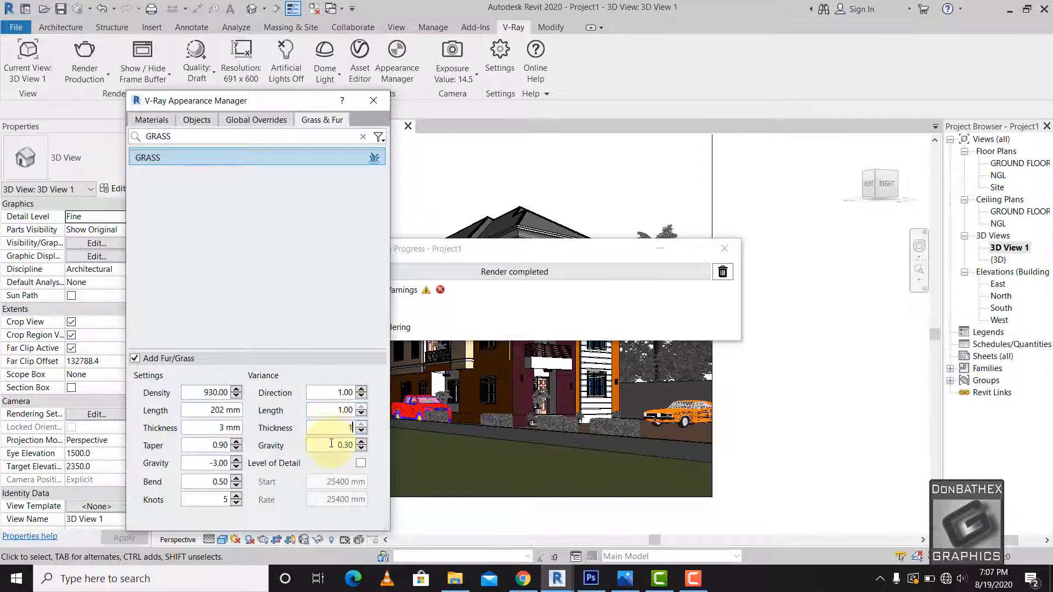
key(Tab)
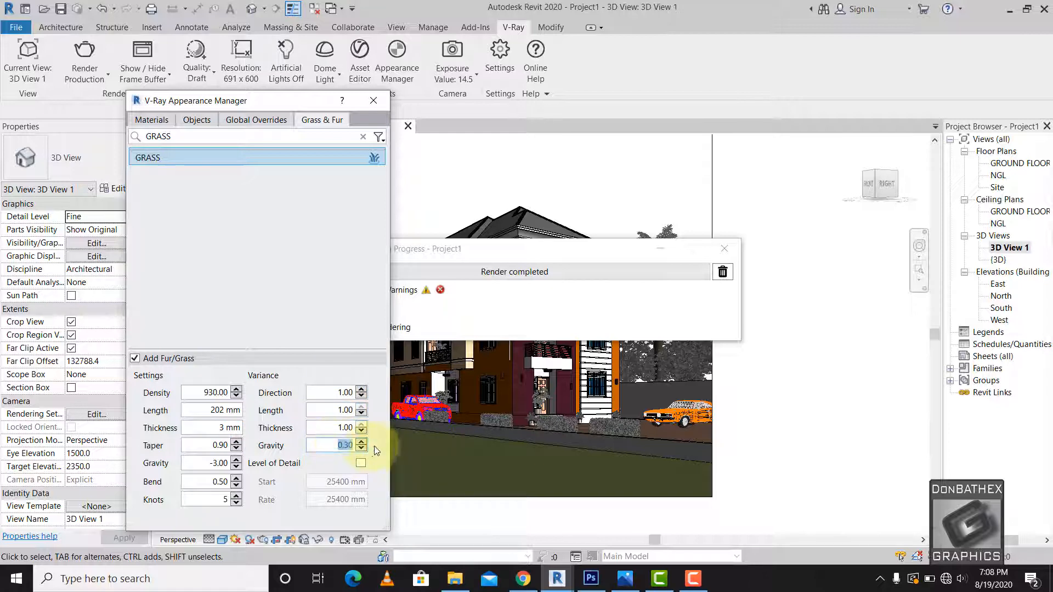
text(1)
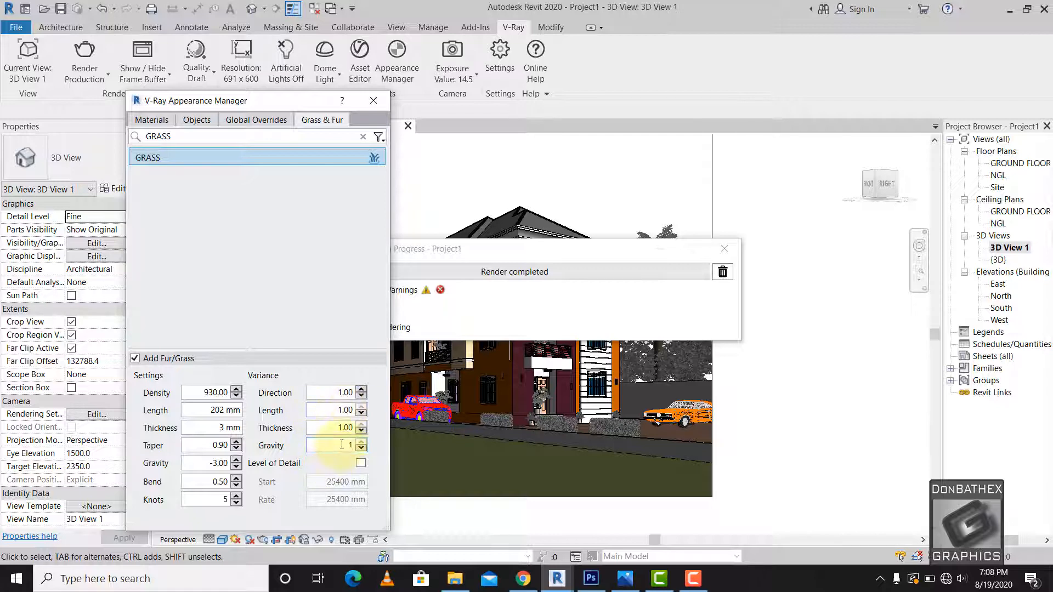
Close the V-Ray Appearance Manager, bring up the frame buffer and re-render the front lawn region with the updated grass settings.
click(328, 445)
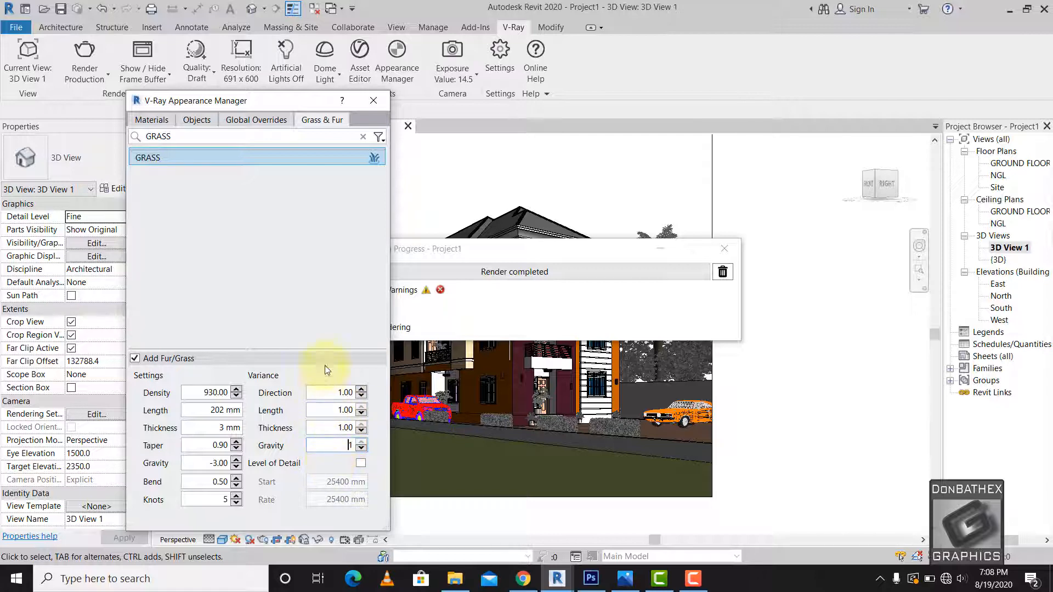
click(371, 102)
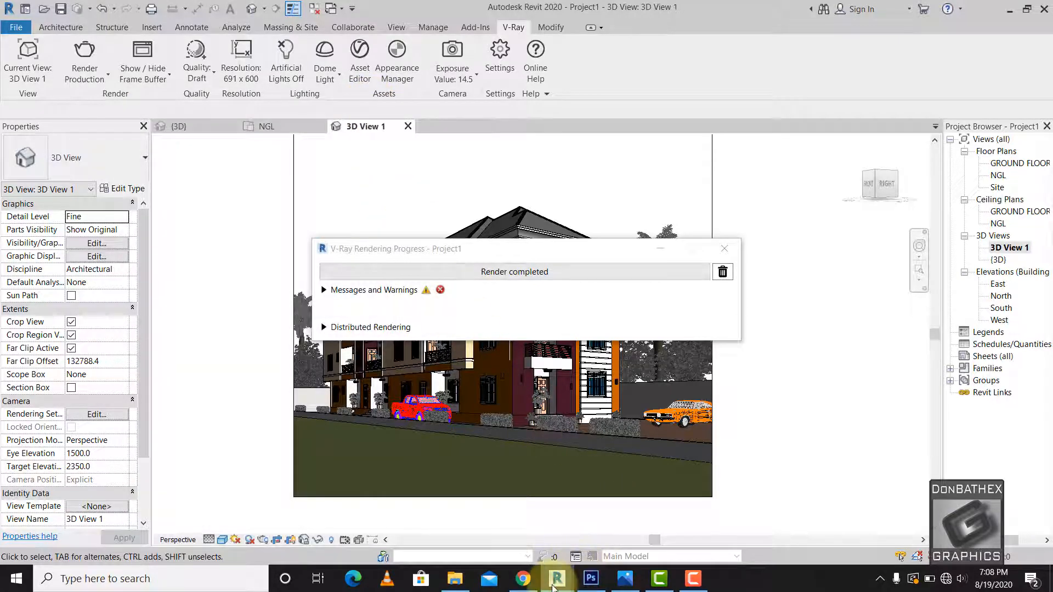
mouse_move(555, 582)
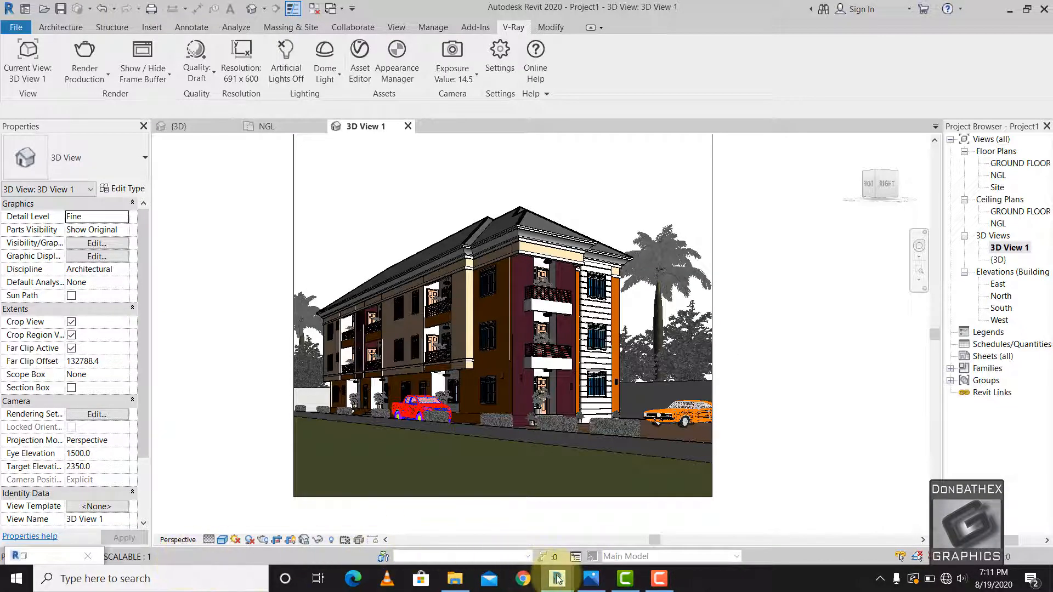
mouse_move(556, 579)
click(499, 519)
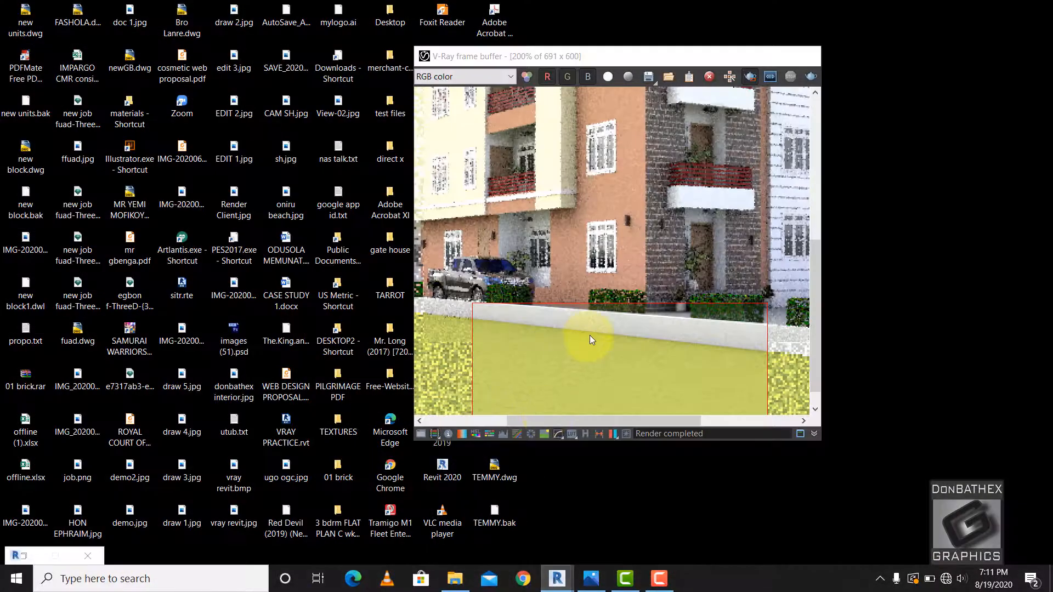
double_click(590, 331)
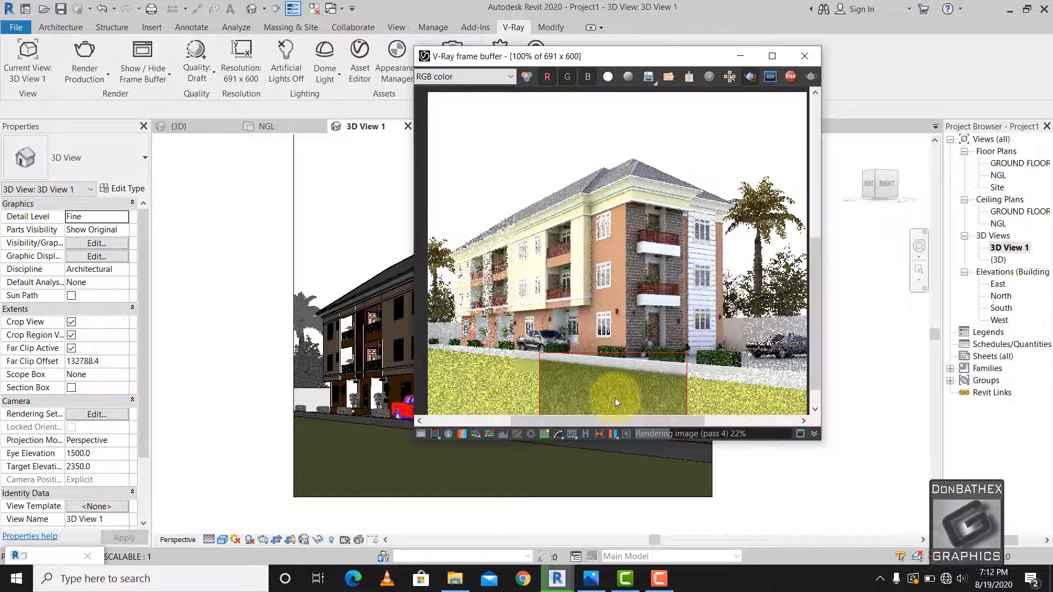
Inspect the rendered grass in the front lawn region up close and against the whole image.
scroll(614, 398, up, 2)
scroll(622, 331, down, 2)
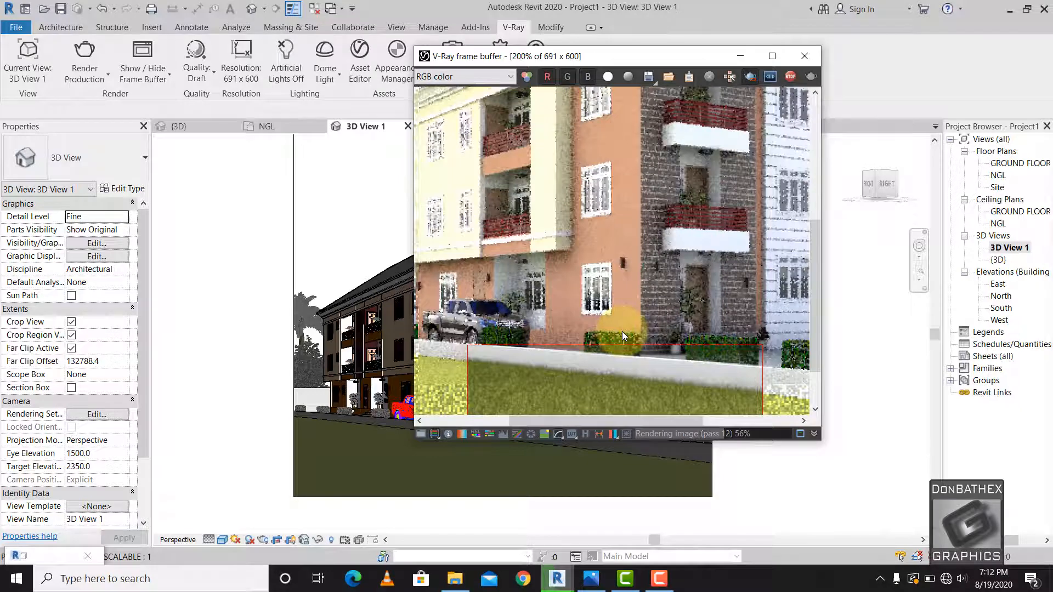
scroll(613, 416, up, 1)
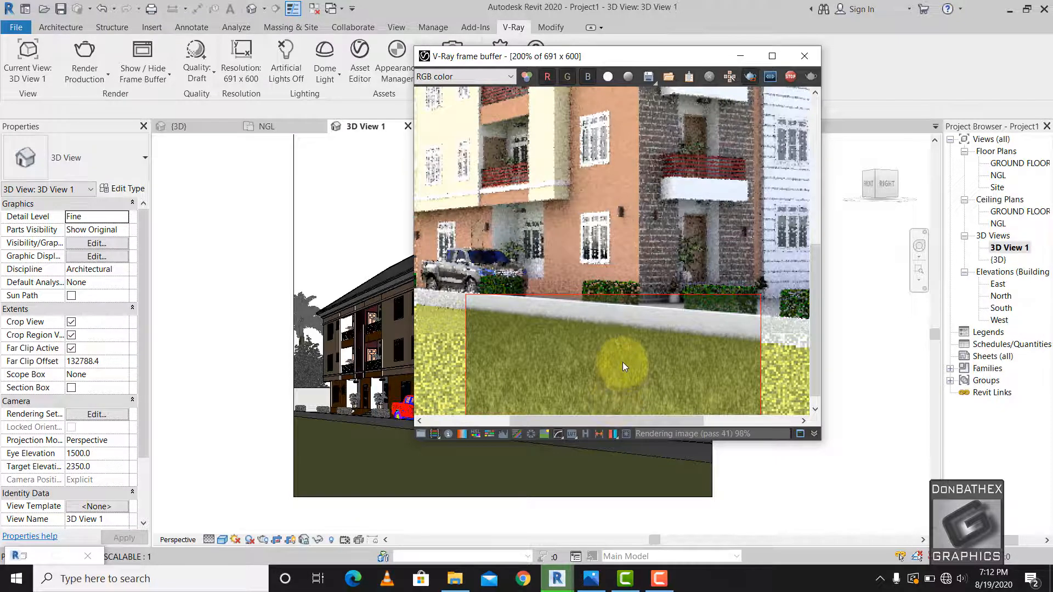
scroll(624, 366, down, 1)
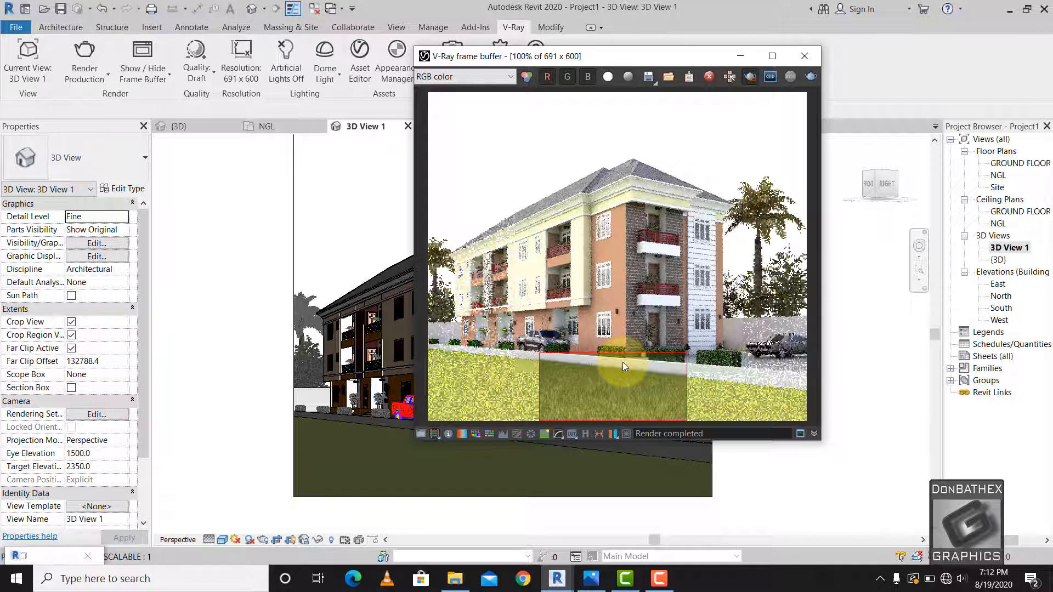
scroll(623, 362, up, 1)
scroll(613, 374, down, 3)
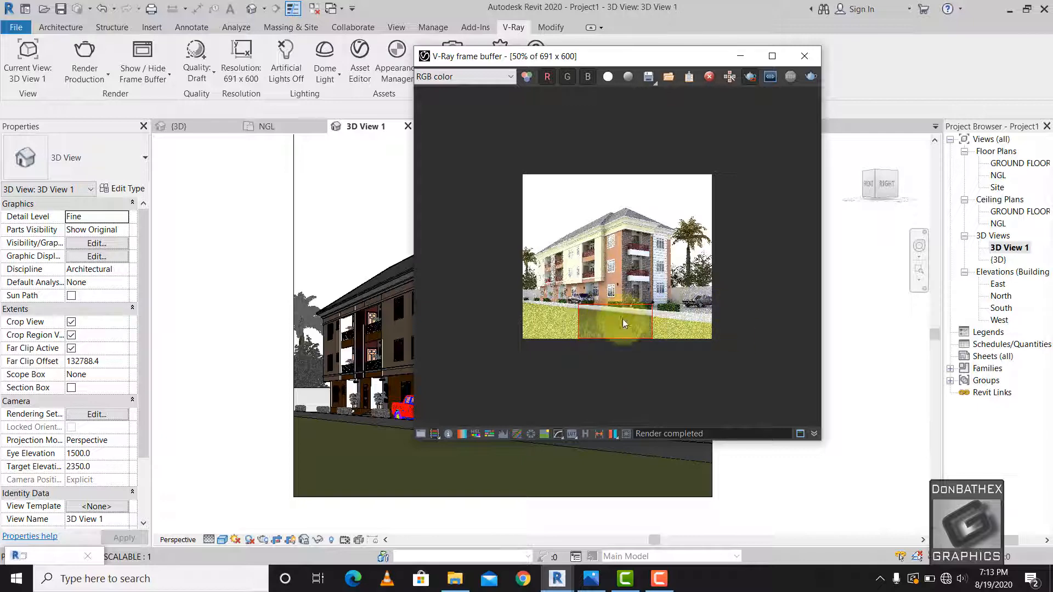
scroll(620, 333, up, 1)
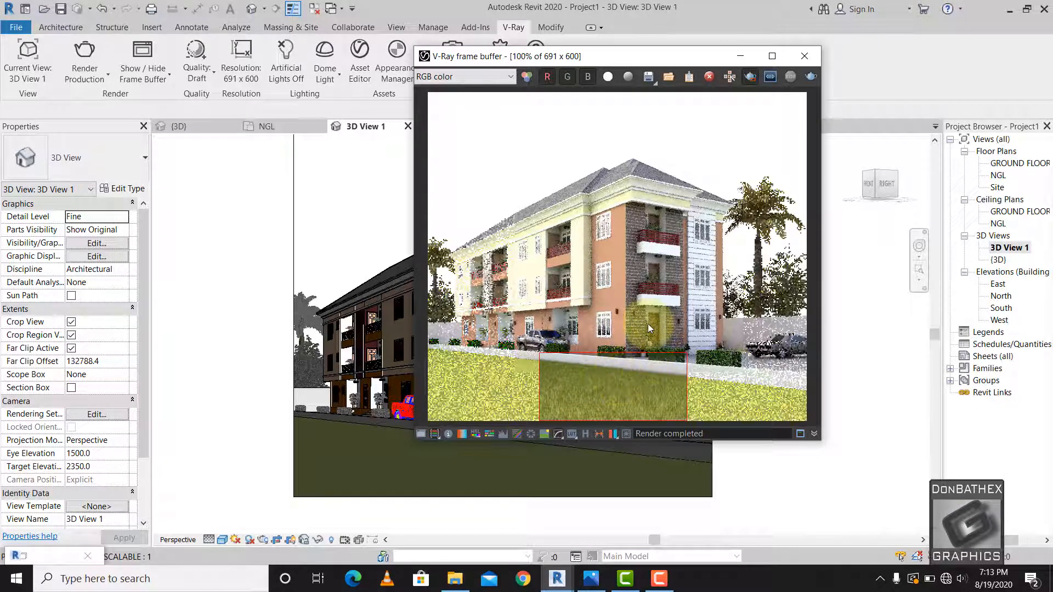
Replace the lawn render region with a new one around the ground-floor entrance and its adjacent windows.
click(749, 77)
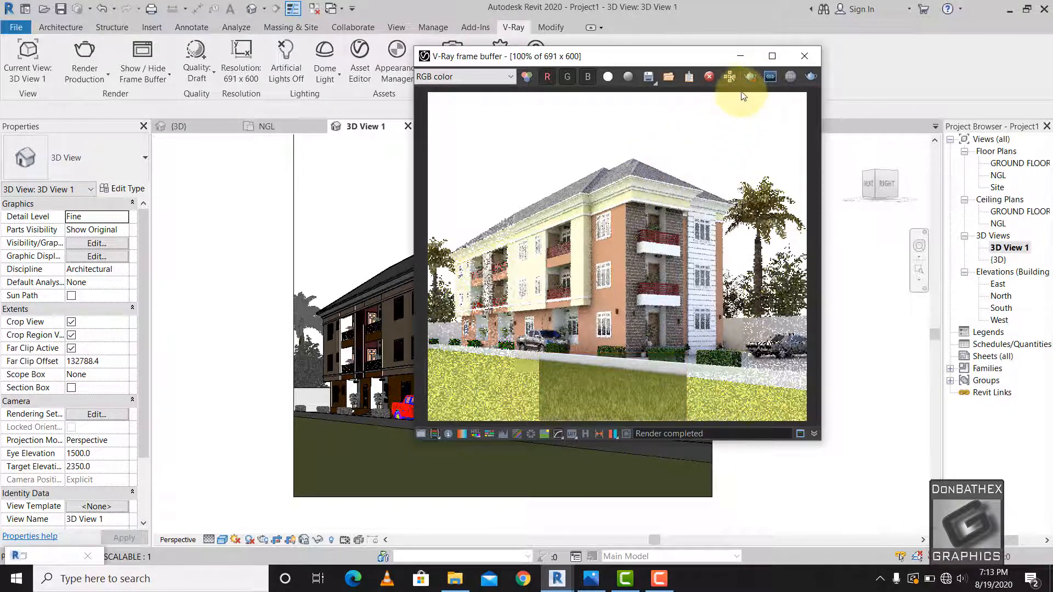
click(749, 76)
drag(601, 301, 706, 346)
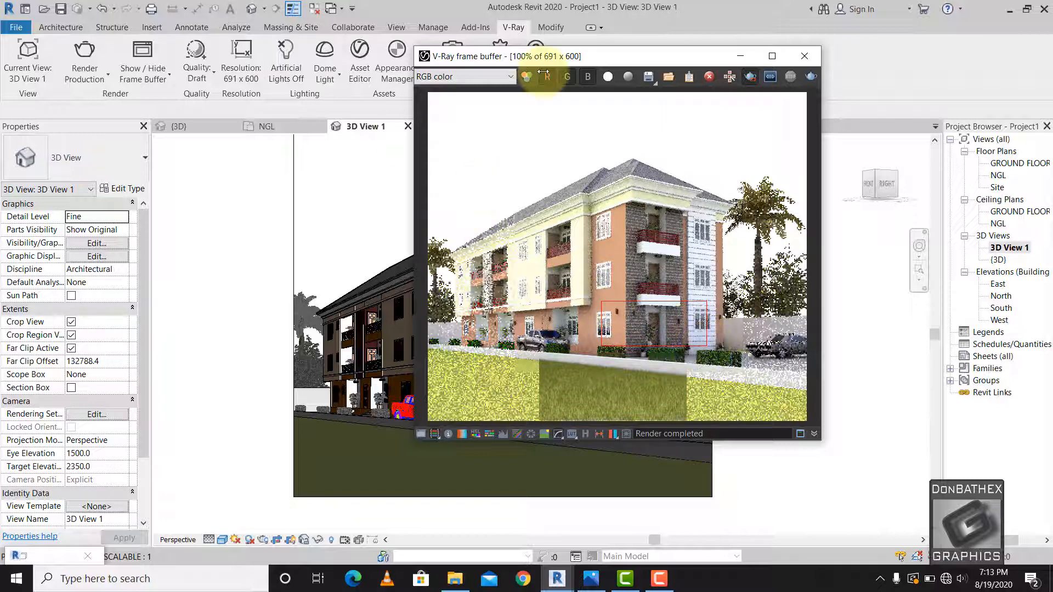
Turn the V-Ray artificial lights on and render the entrance region in the frame buffer.
click(286, 63)
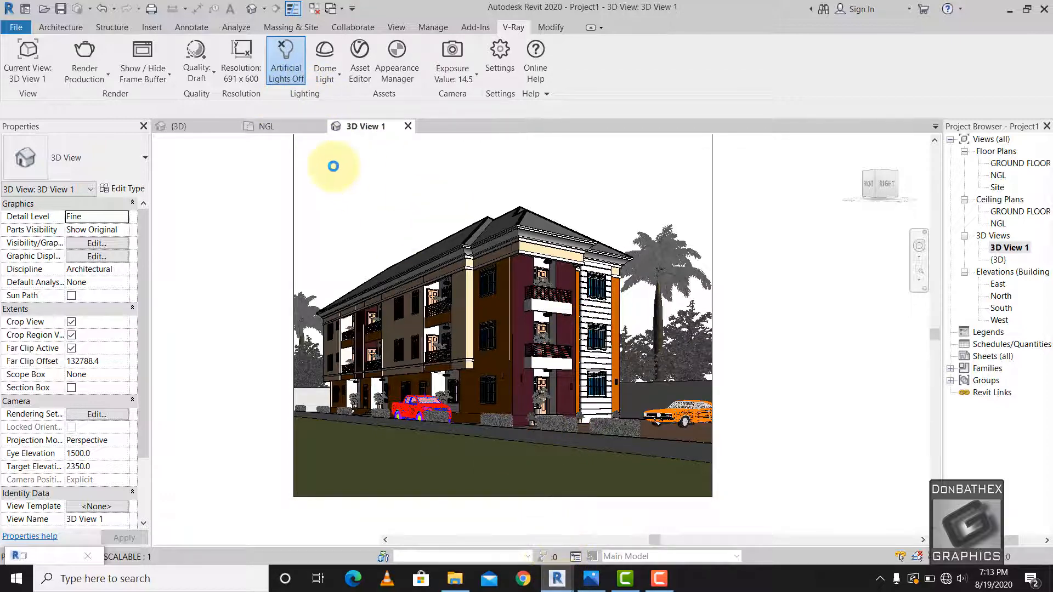
click(285, 55)
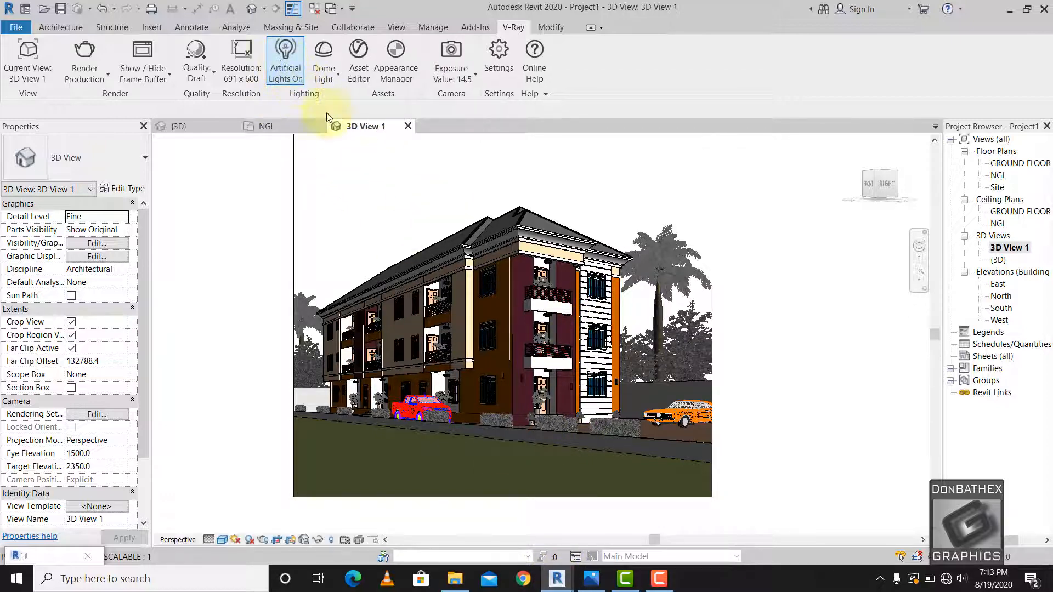
click(557, 578)
click(484, 519)
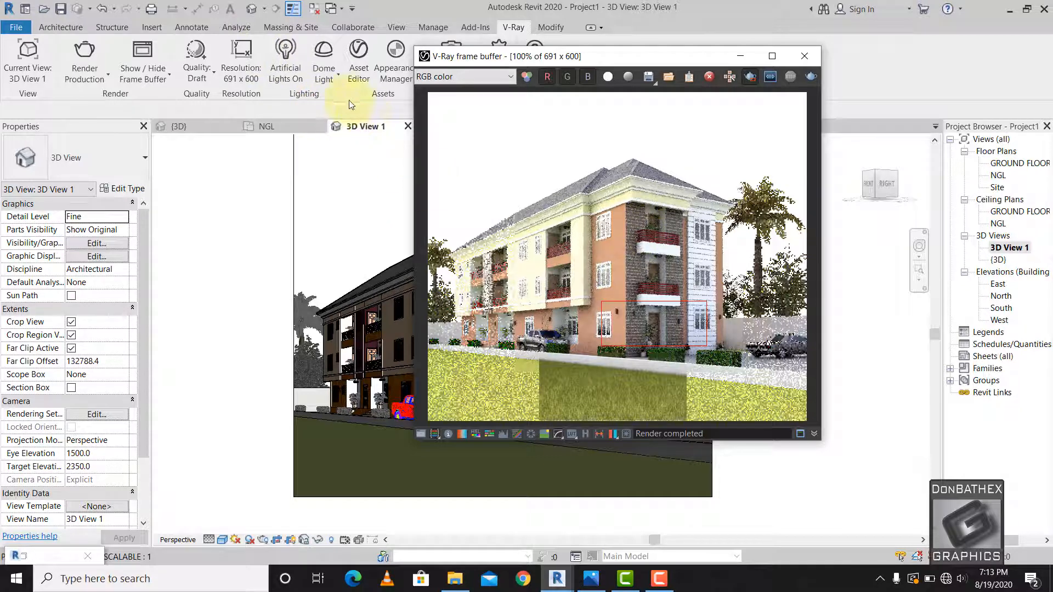
click(816, 78)
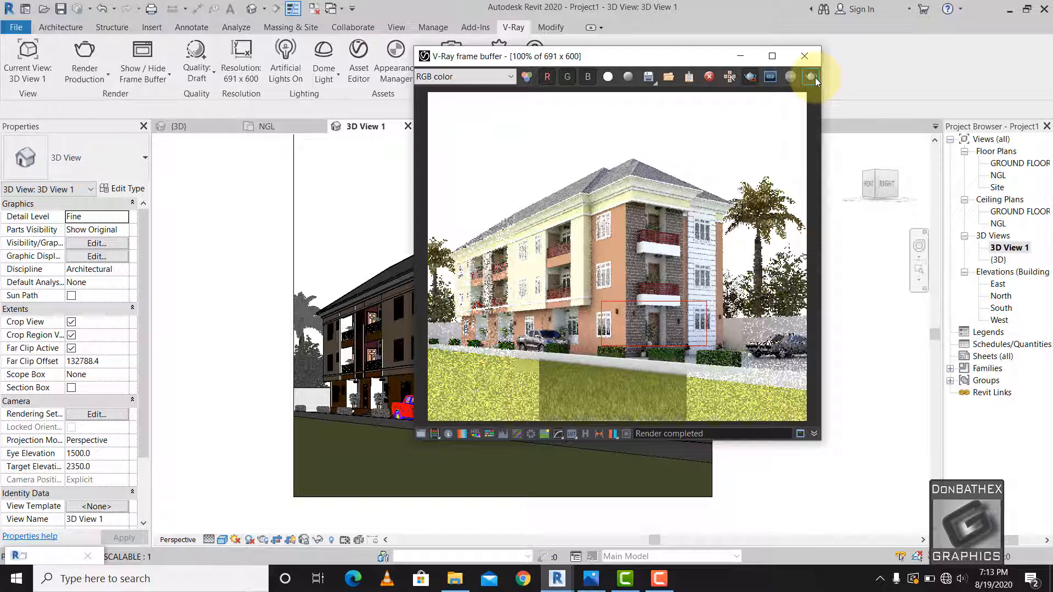
click(815, 78)
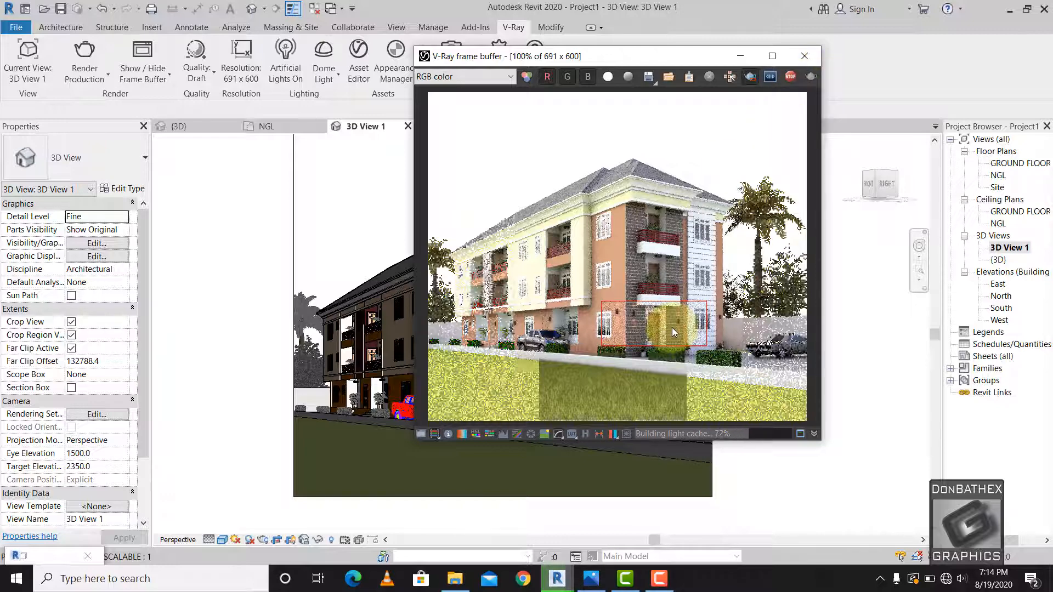
Examine the wall lights and the pendant around the entrance door in the render, and minimize the frame buffer.
scroll(673, 328, up, 2)
scroll(557, 328, down, 1)
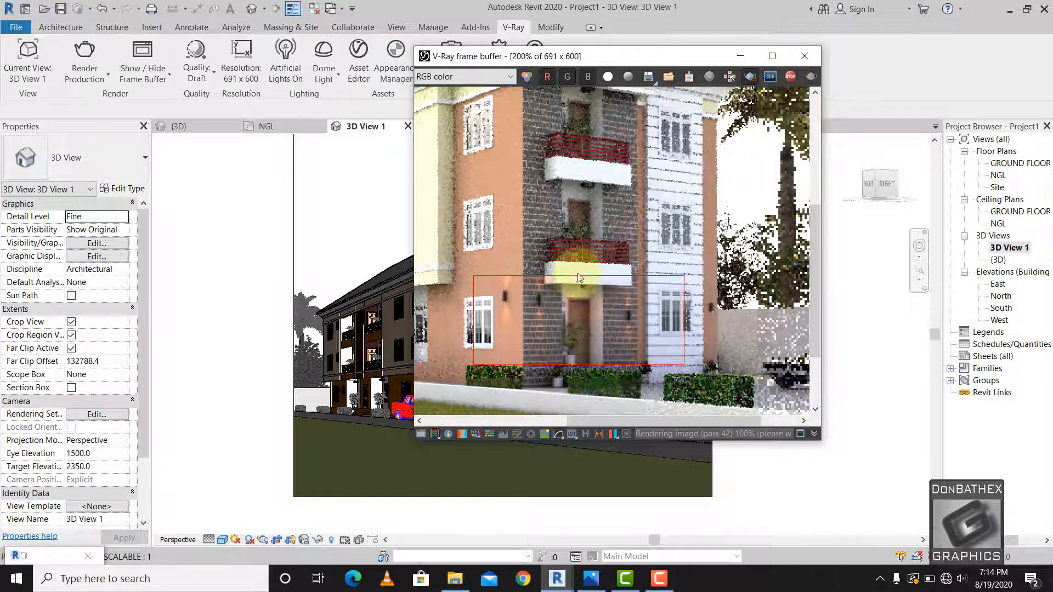
scroll(576, 278, up, 1)
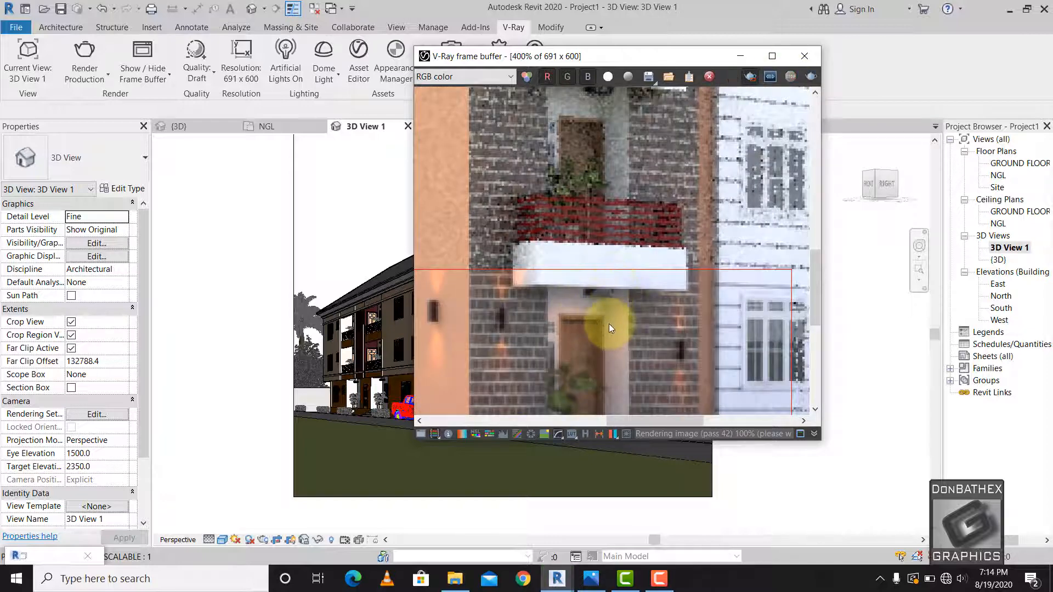
scroll(618, 307, down, 2)
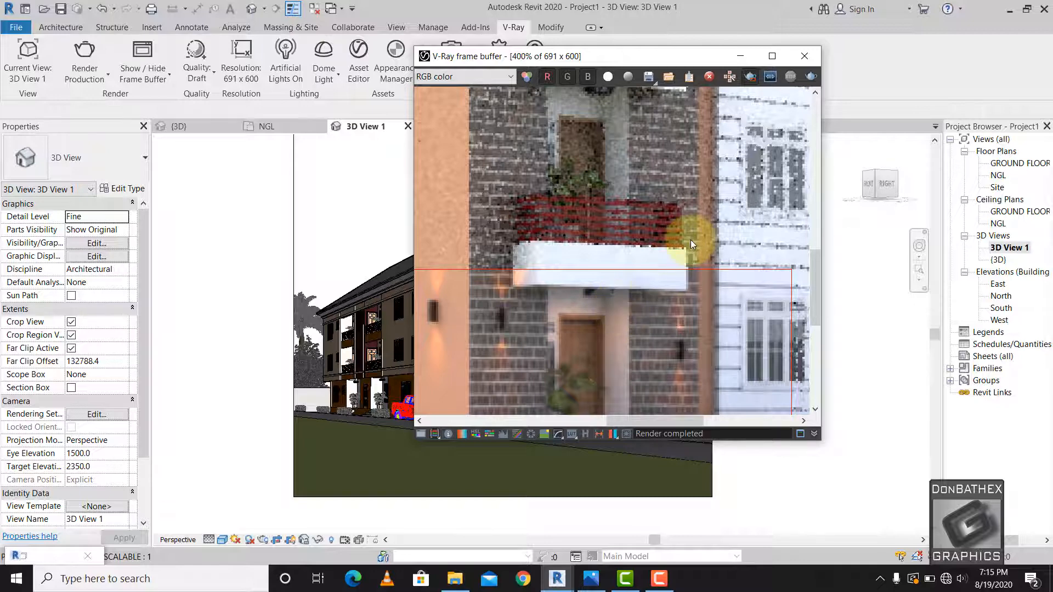
click(741, 57)
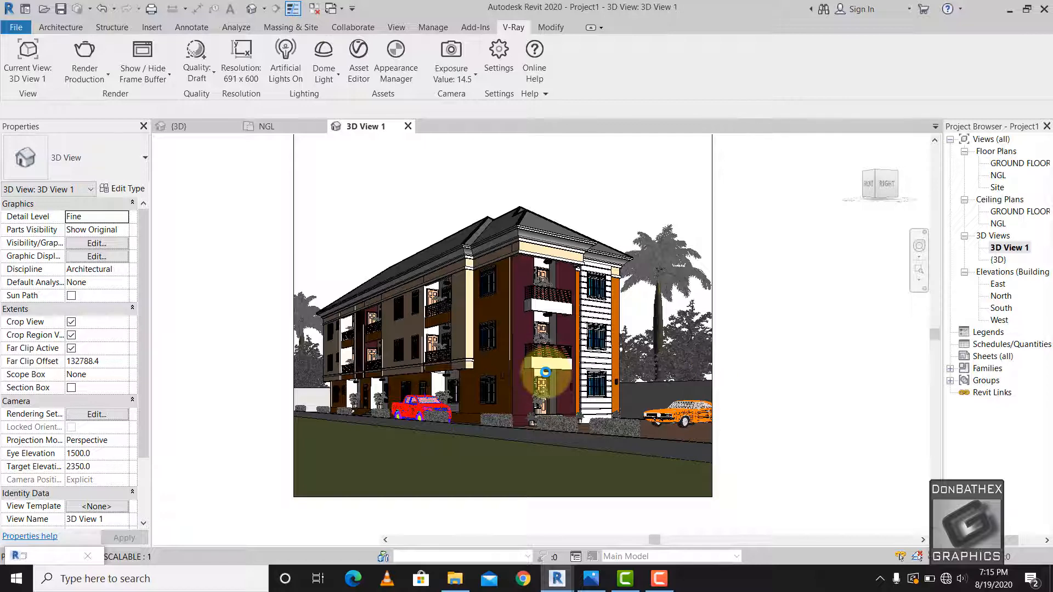
Check the finish materials in the type properties of the pendant light above the ground-floor entrance.
click(545, 372)
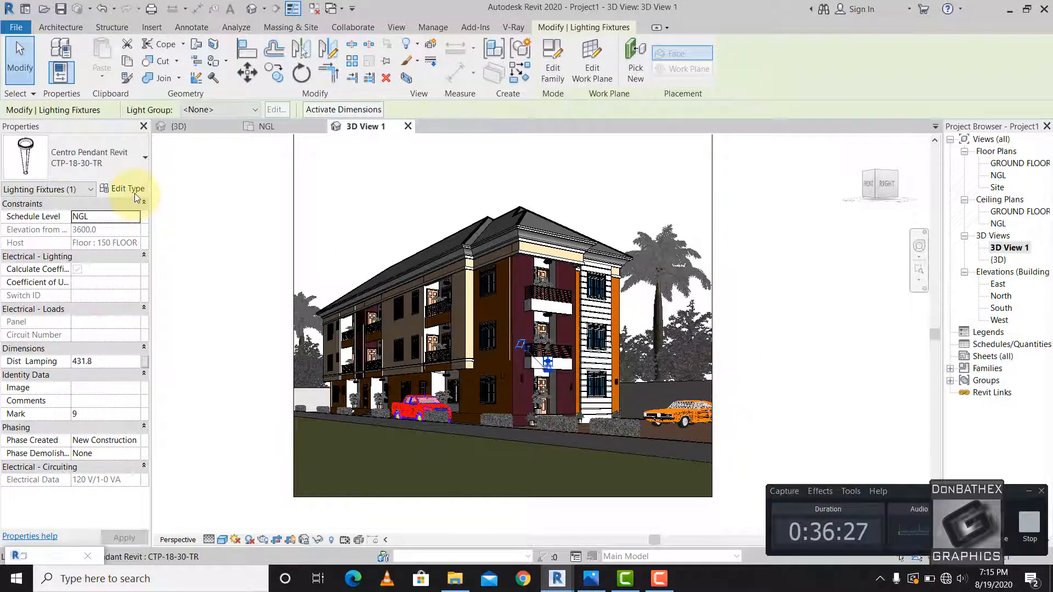
click(130, 189)
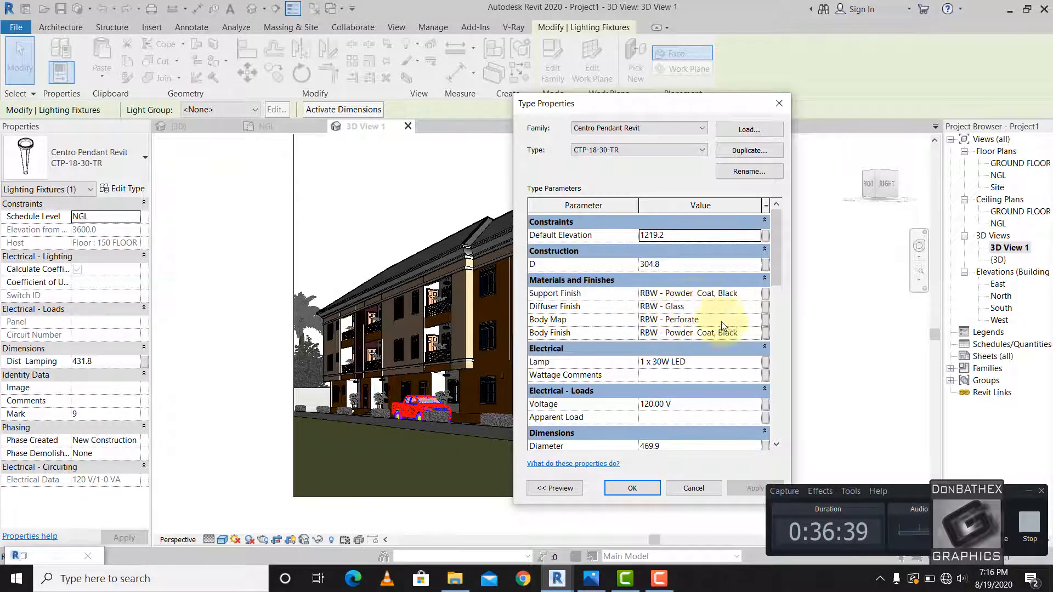
click(632, 489)
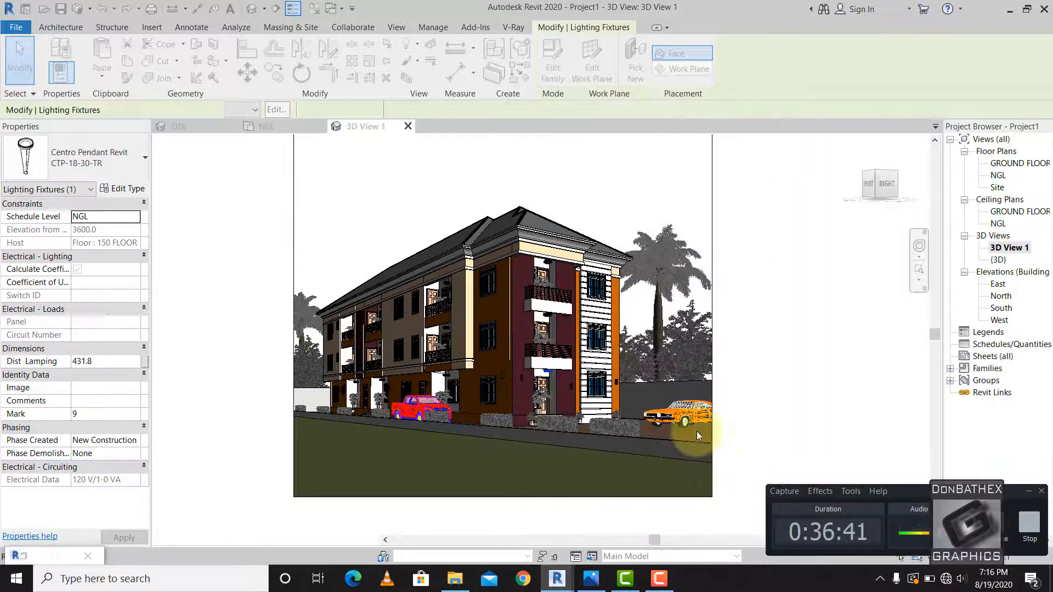
Find the RBW materials in the V-Ray Appearance Manager and assign LED_3200k.vrmat from the Emissive library folder to RBW - Glass.
click(513, 29)
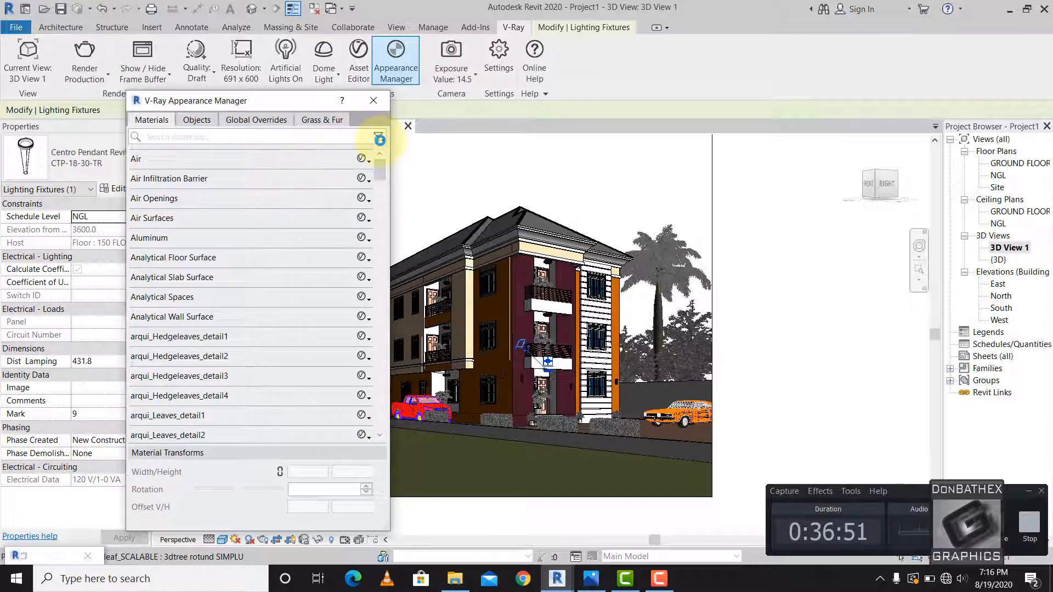
click(279, 138)
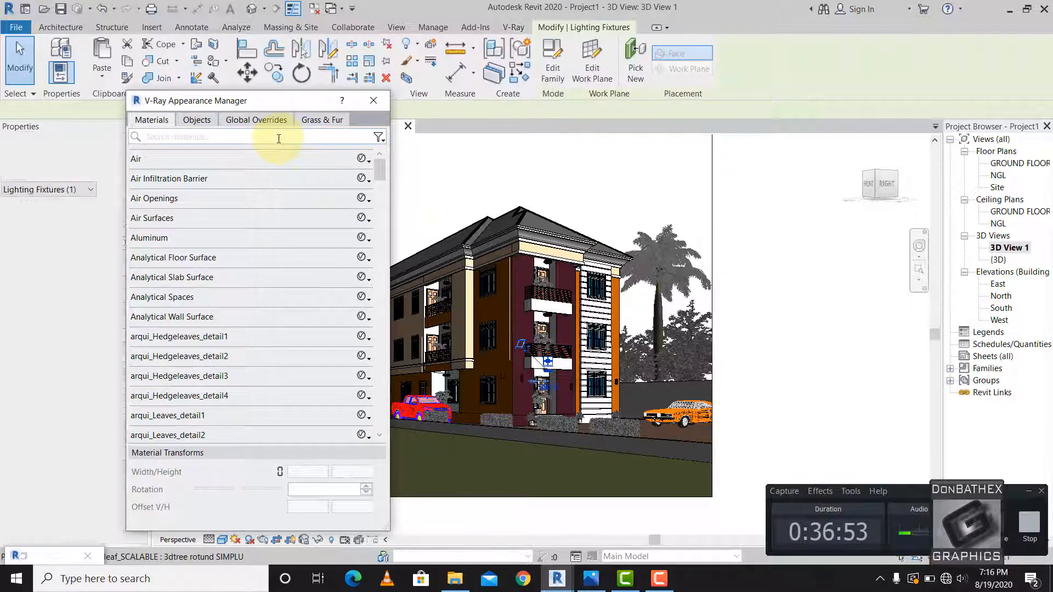
text(RBW)
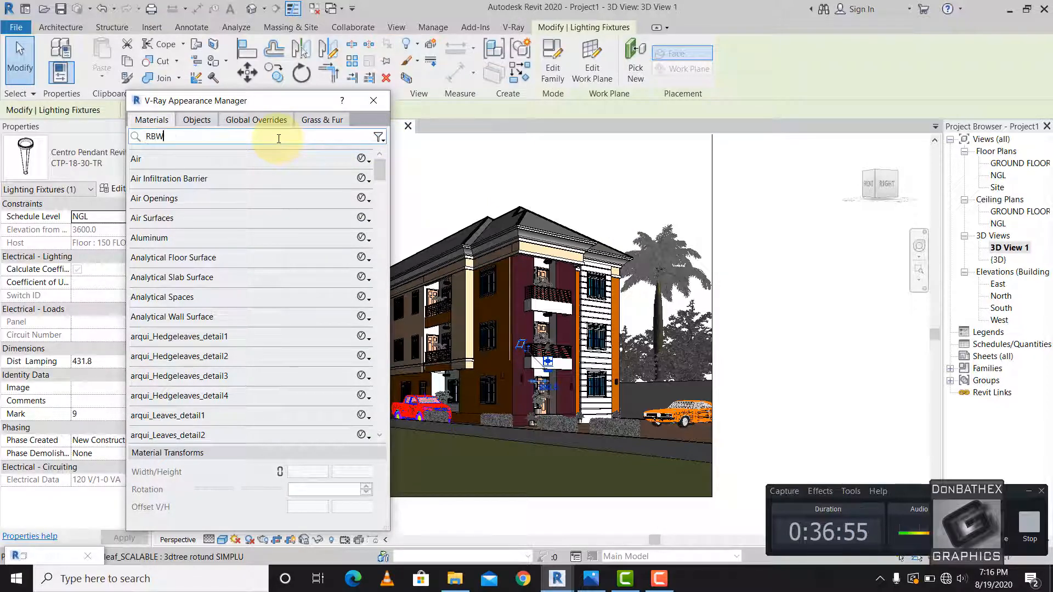
click(262, 159)
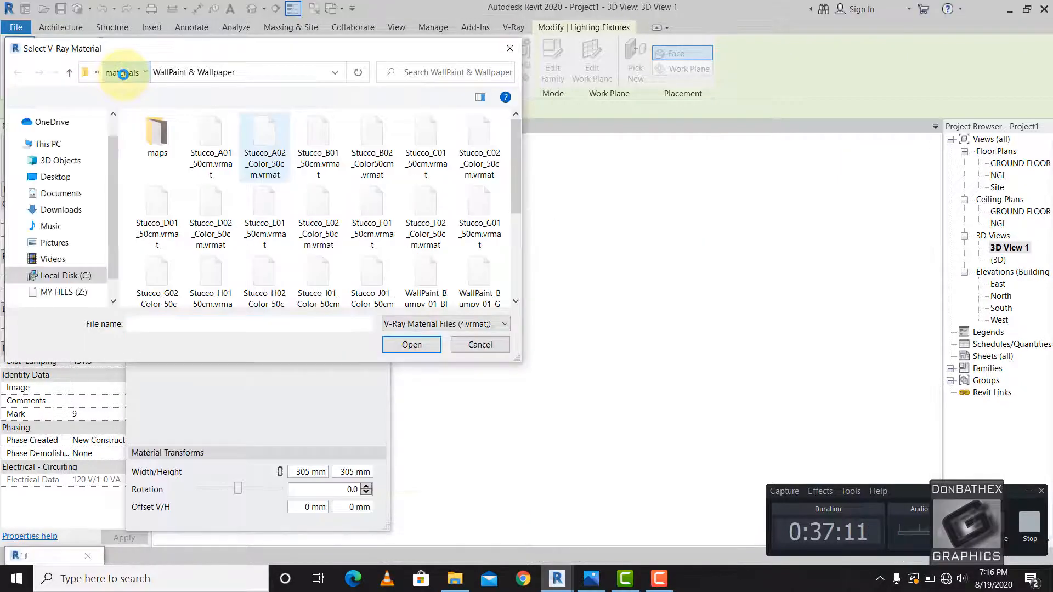
click(124, 74)
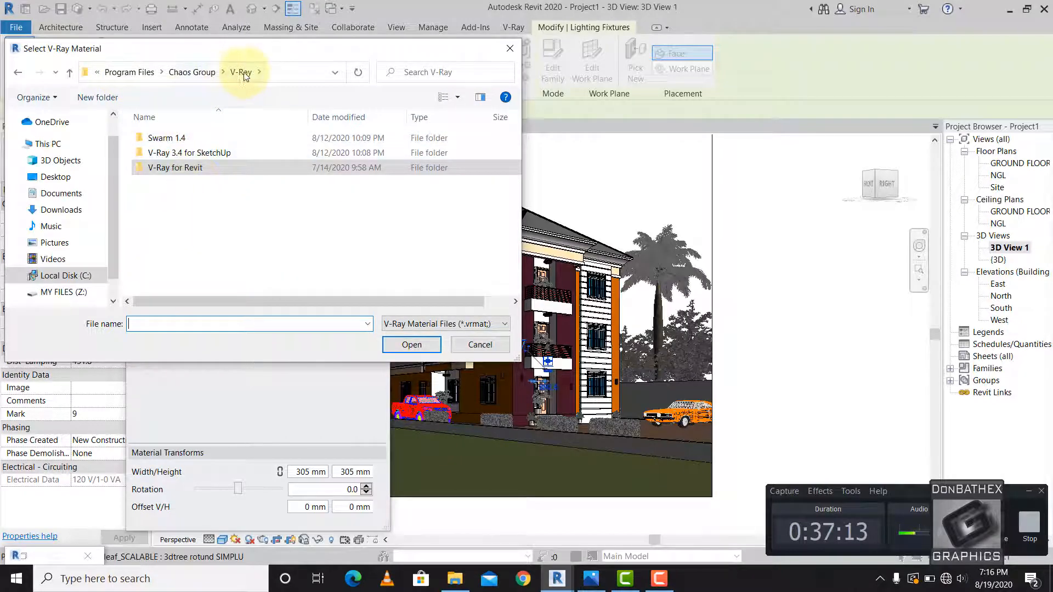
double_click(205, 165)
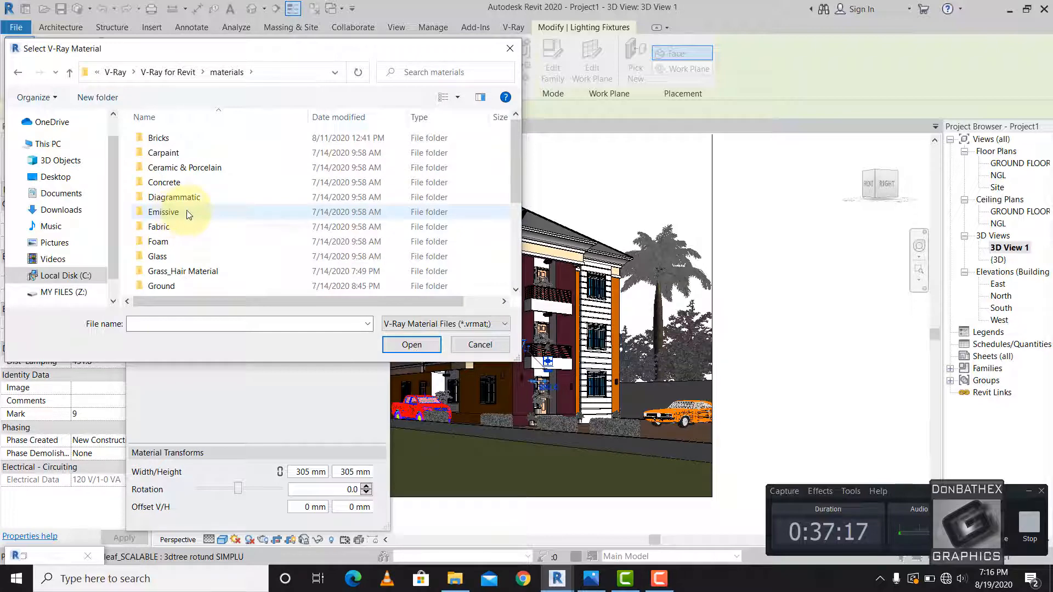
double_click(178, 215)
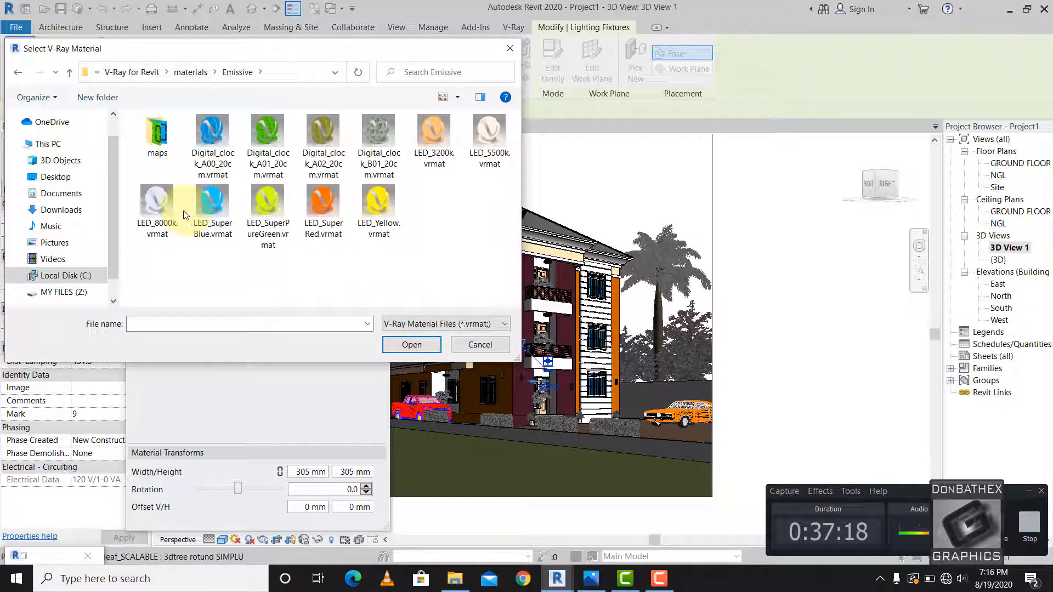
double_click(427, 130)
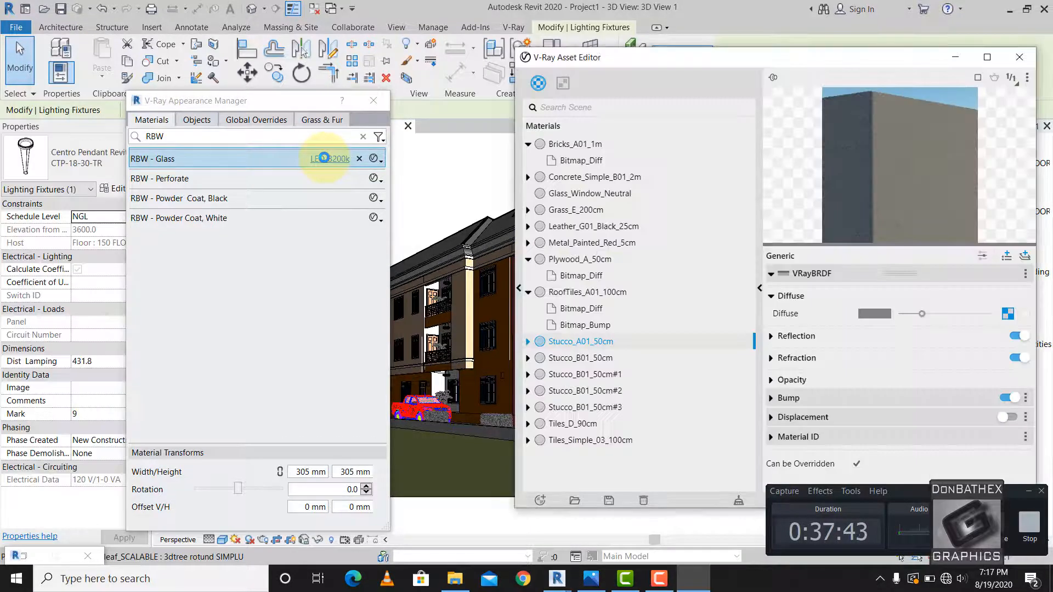
Reload the V-Ray Asset Editor from the LED_3200k link on RBW - Glass until that material is listed.
click(1019, 58)
click(330, 159)
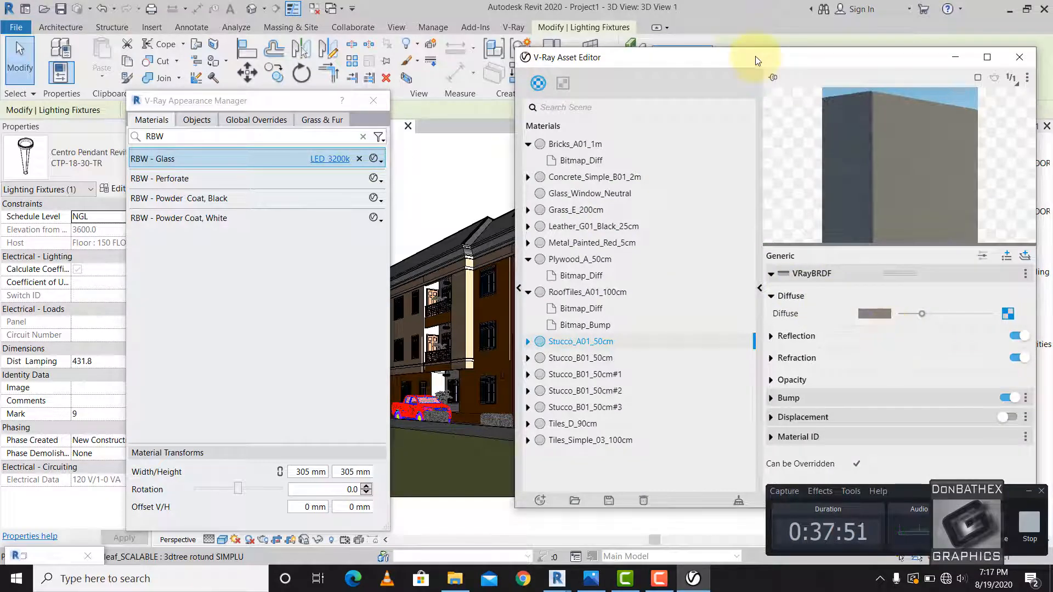
drag(666, 57, 628, 51)
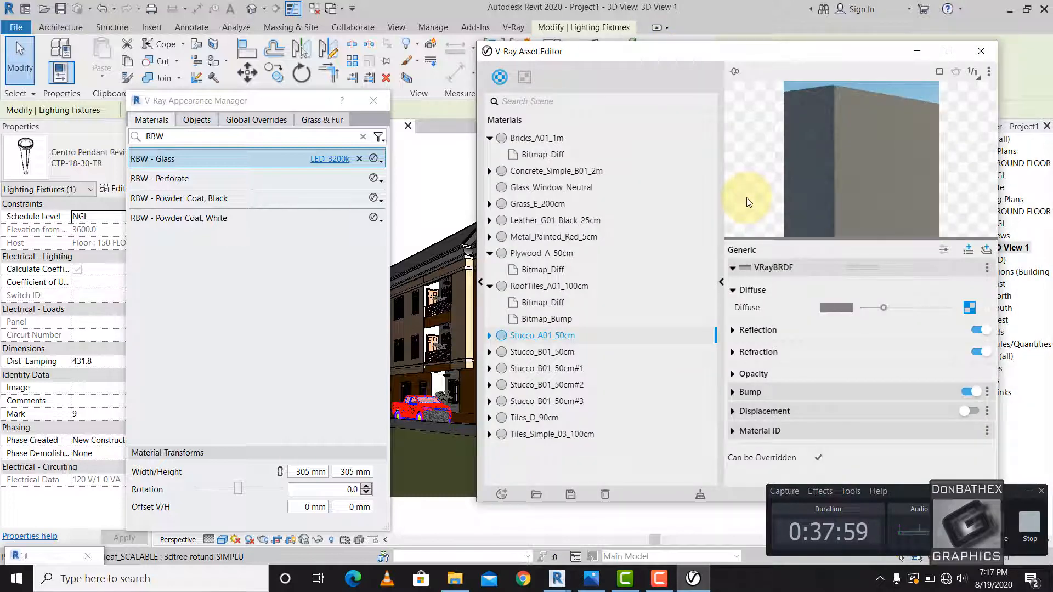
click(987, 52)
click(330, 159)
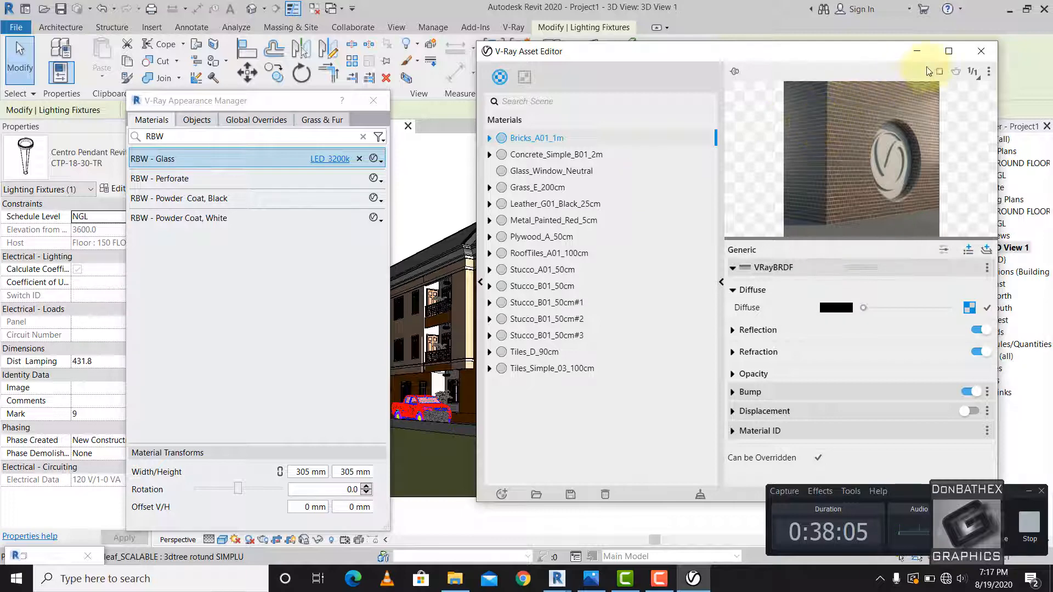
click(981, 52)
click(331, 159)
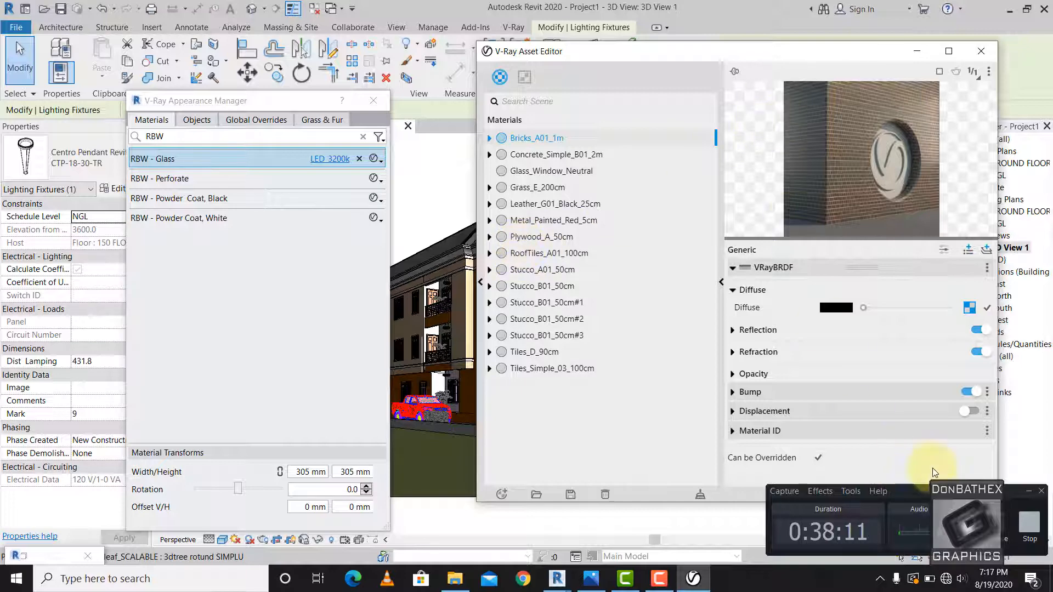
click(1006, 531)
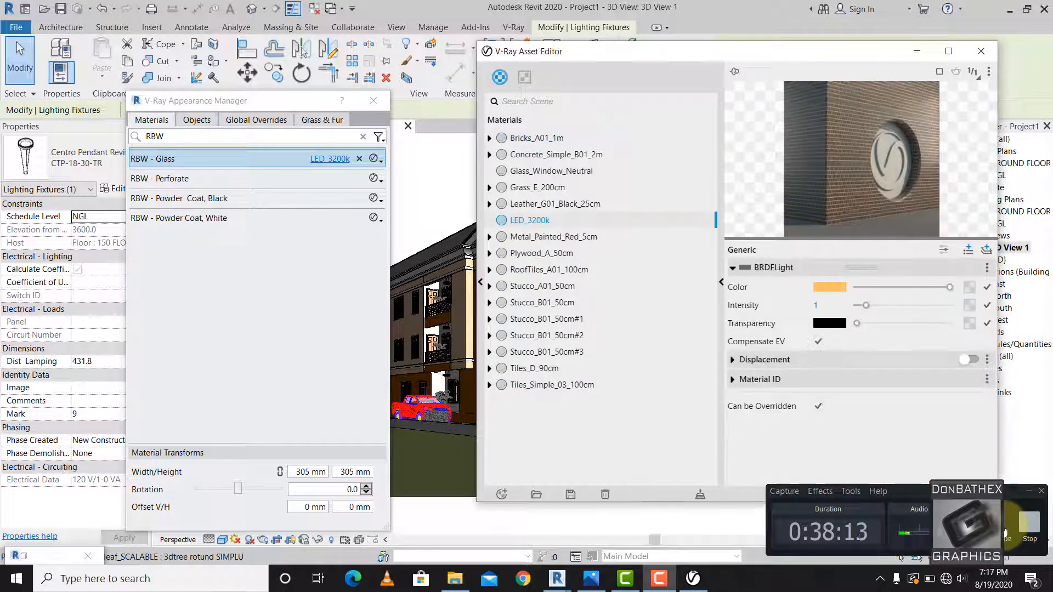
click(981, 51)
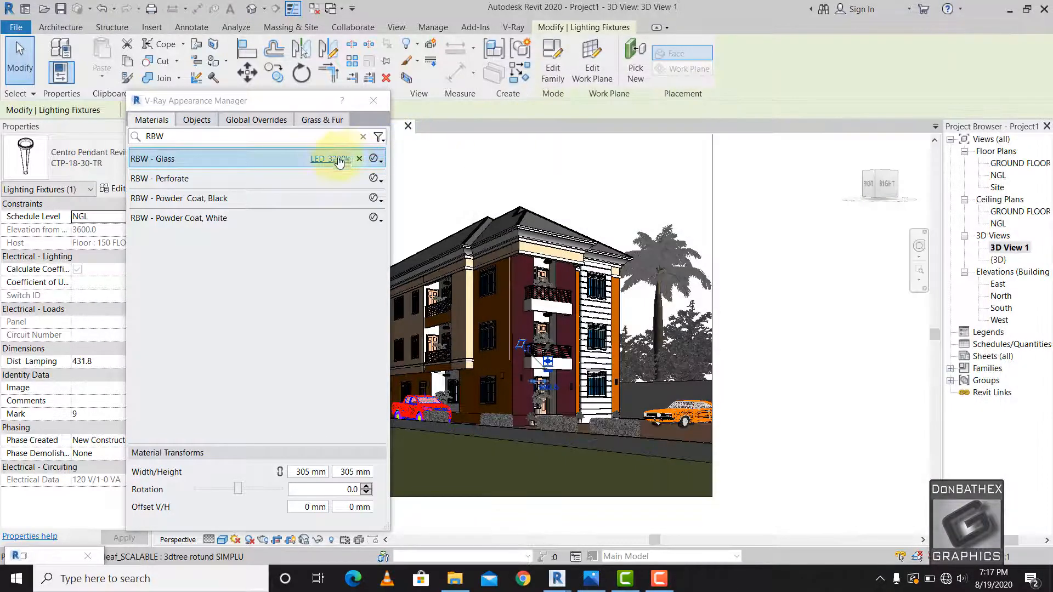
Set the LED_3200k material's intensity to 2 and darken its color to a deeper orange.
click(329, 158)
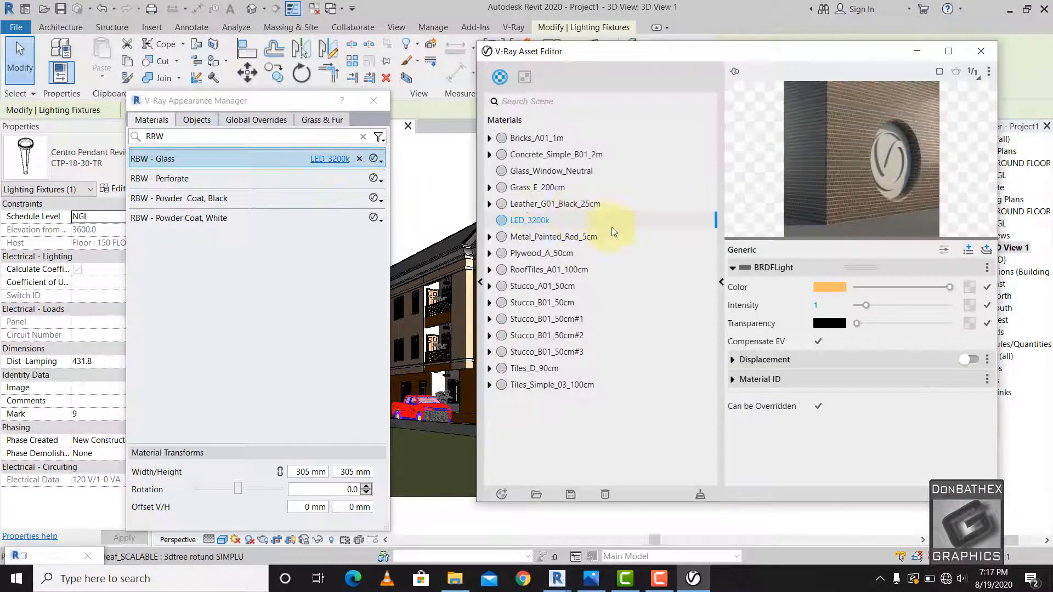
click(524, 208)
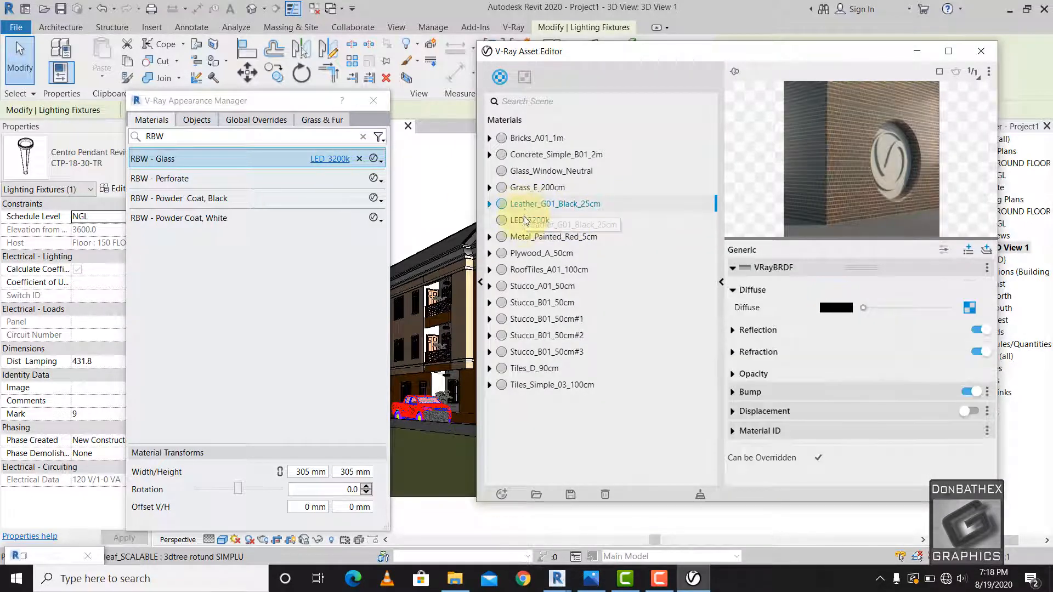
click(524, 222)
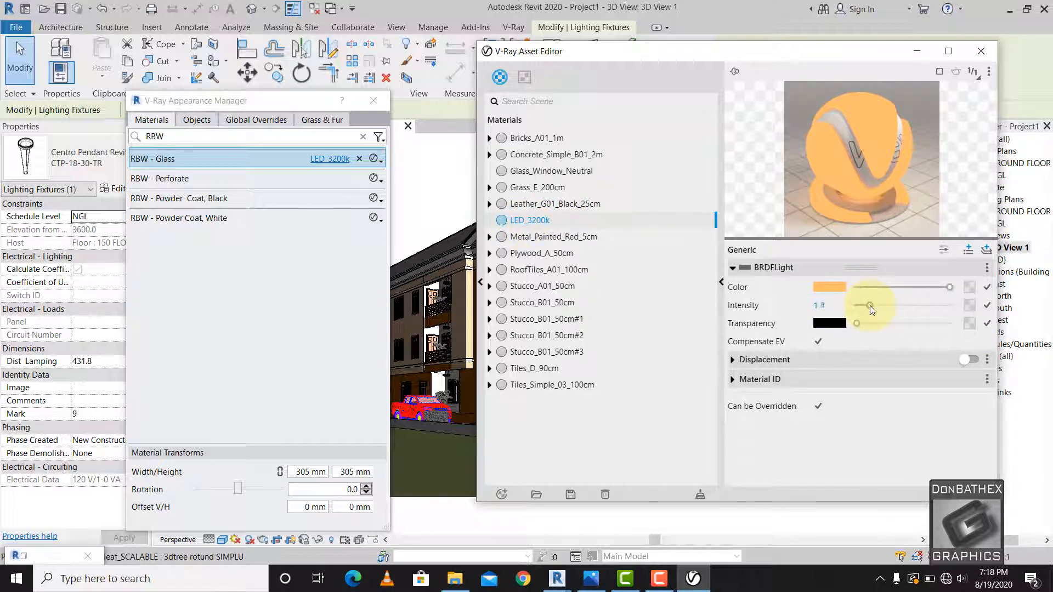
drag(870, 305, 874, 308)
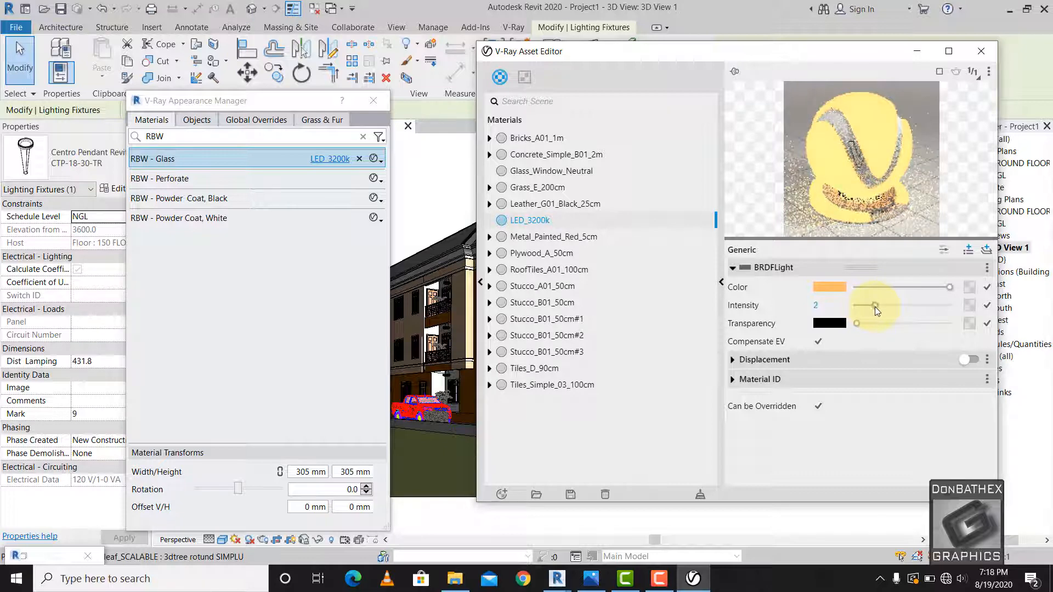
click(933, 287)
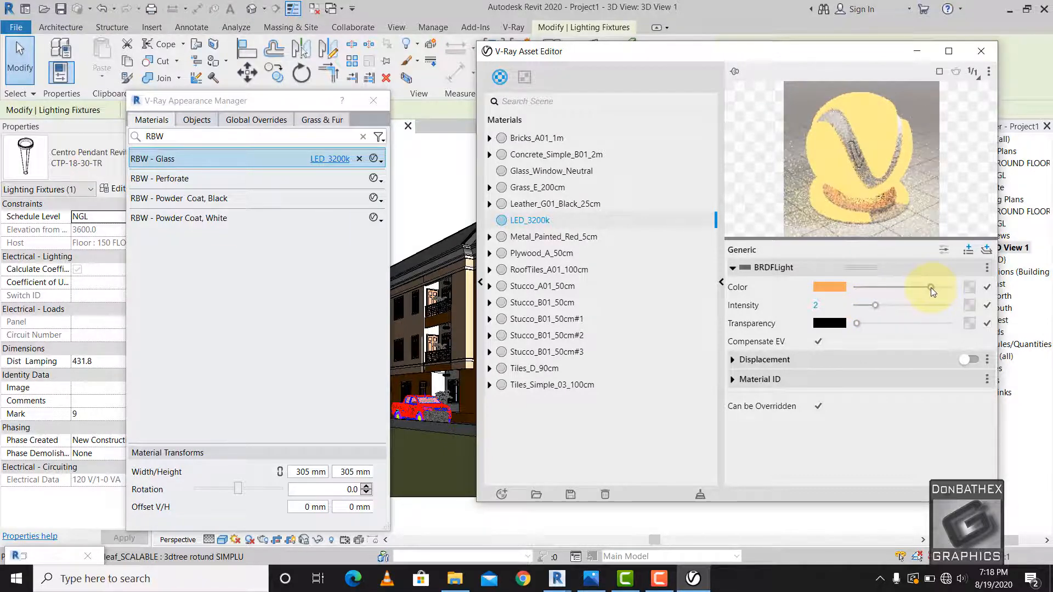
drag(930, 287, 930, 287)
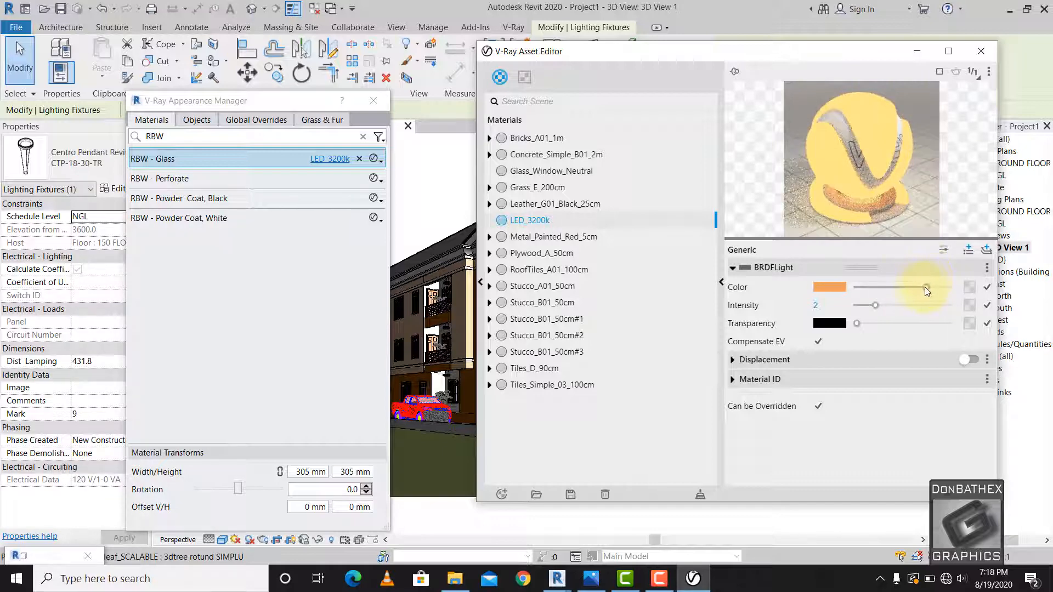
drag(925, 287, 919, 288)
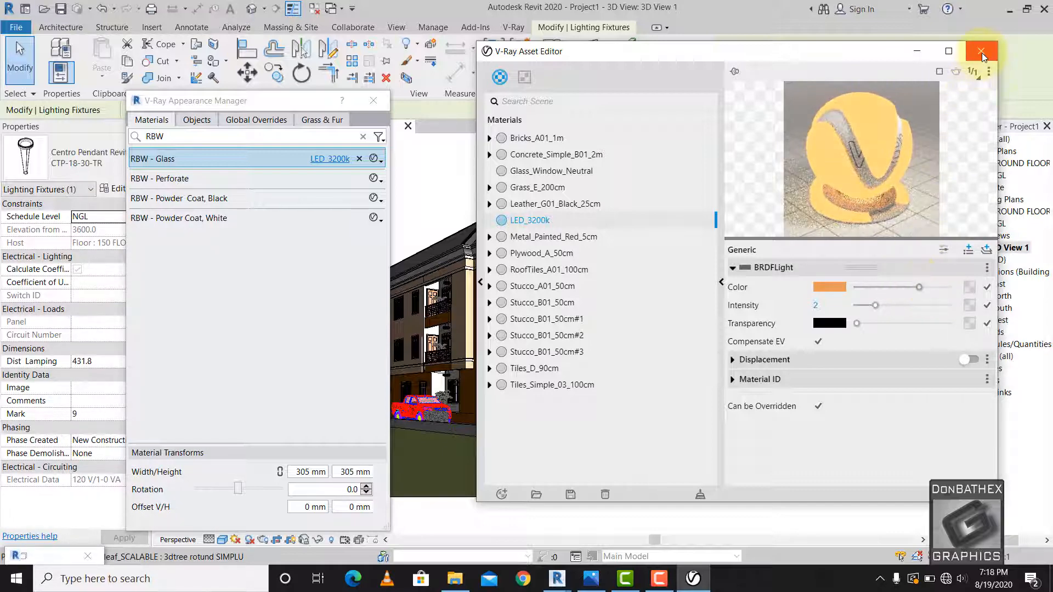
click(982, 53)
click(372, 99)
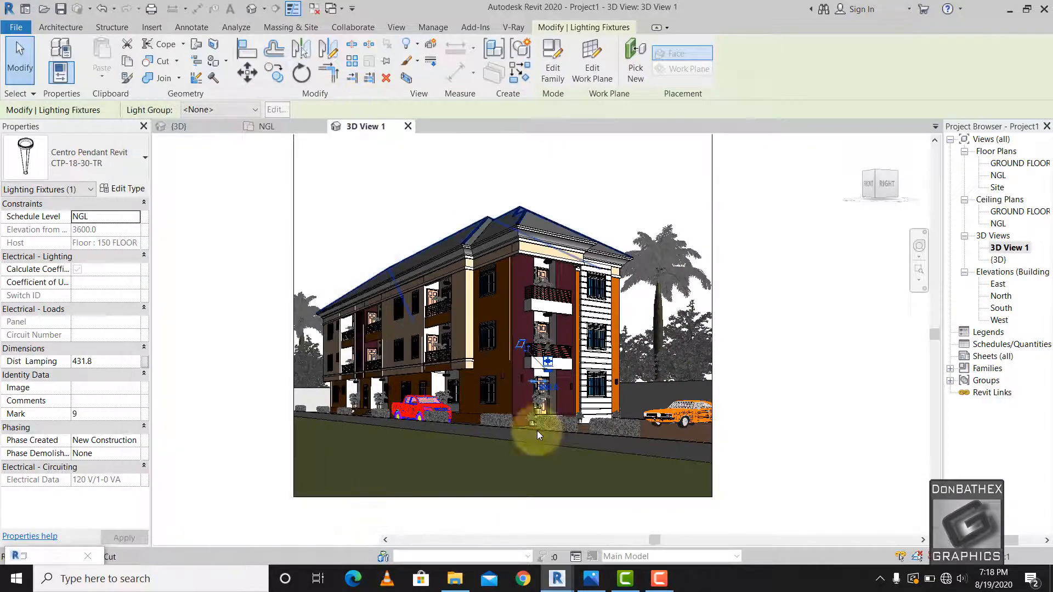
Render the entrance region again in the frame buffer and examine the pendant, the wall lights and the whole building.
mouse_move(558, 579)
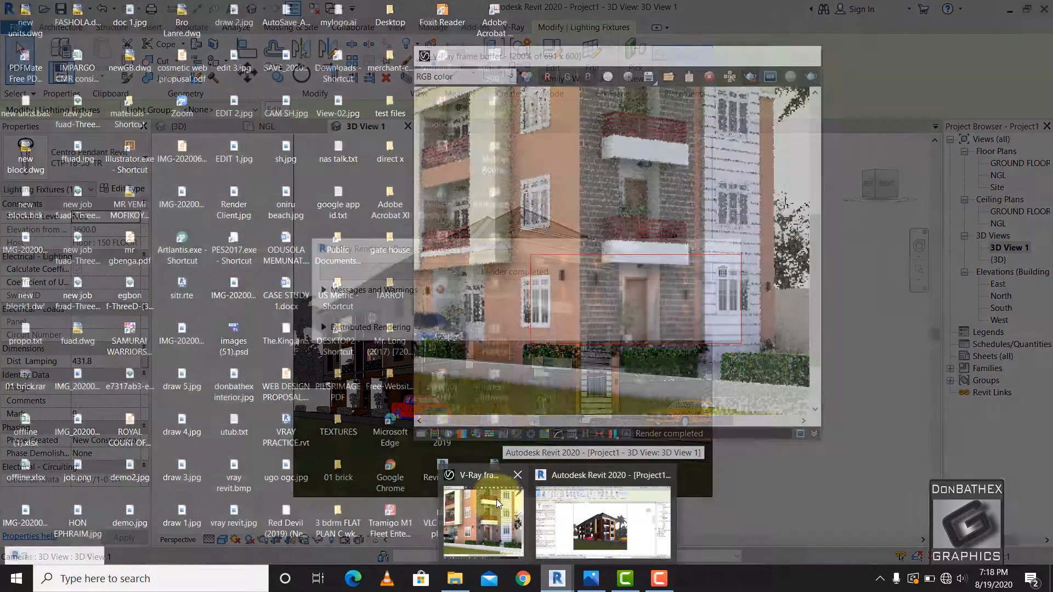
click(496, 499)
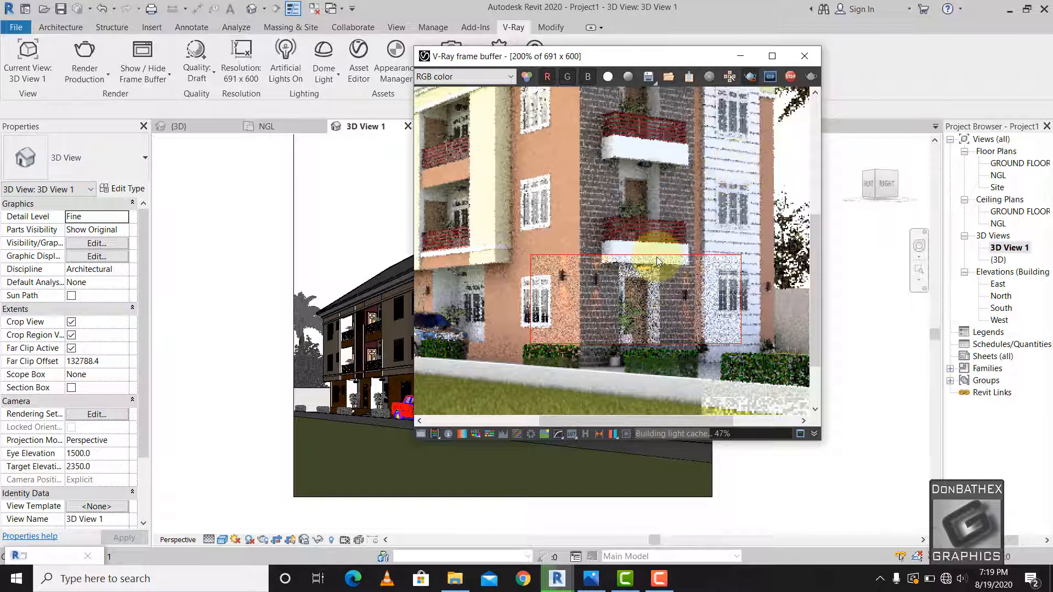
scroll(640, 272, up, 1)
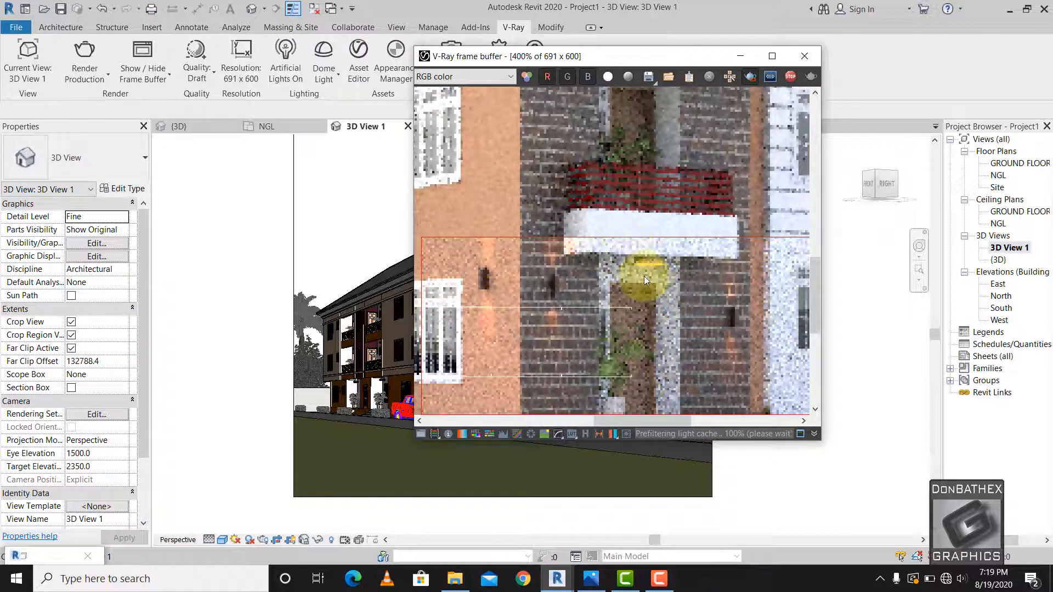
scroll(655, 269, down, 1)
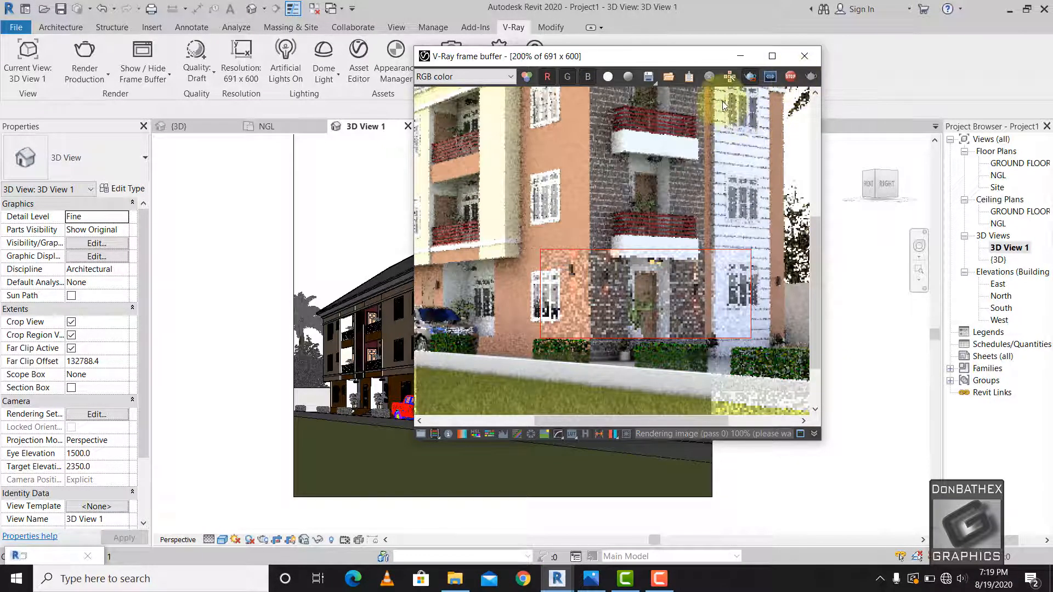
scroll(661, 237, down, 1)
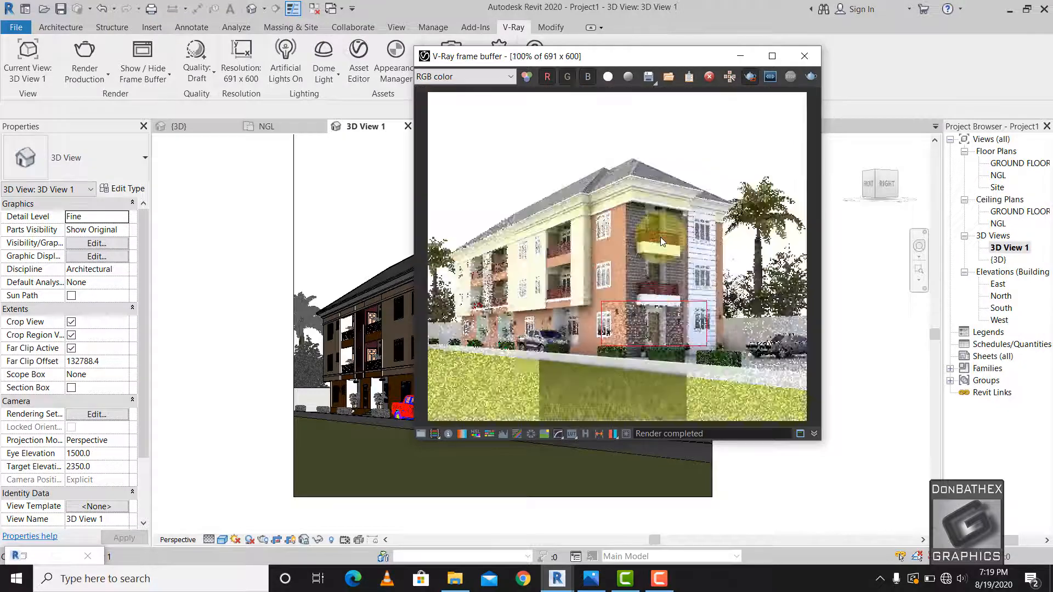
scroll(660, 237, down, 1)
scroll(660, 247, up, 1)
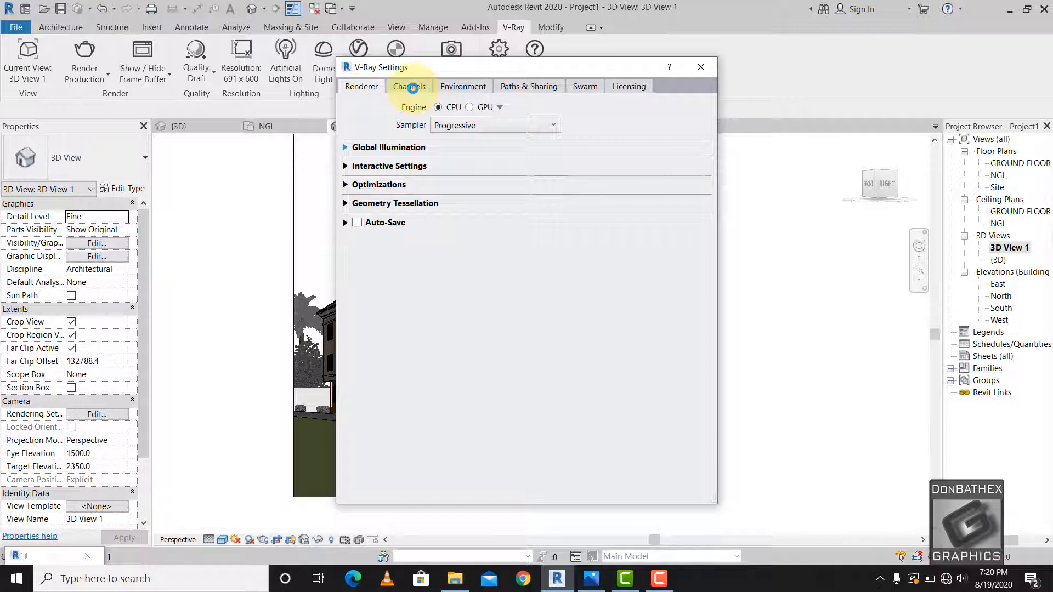
Enable the Denoiser in the V-Ray render channel settings.
click(413, 88)
click(356, 274)
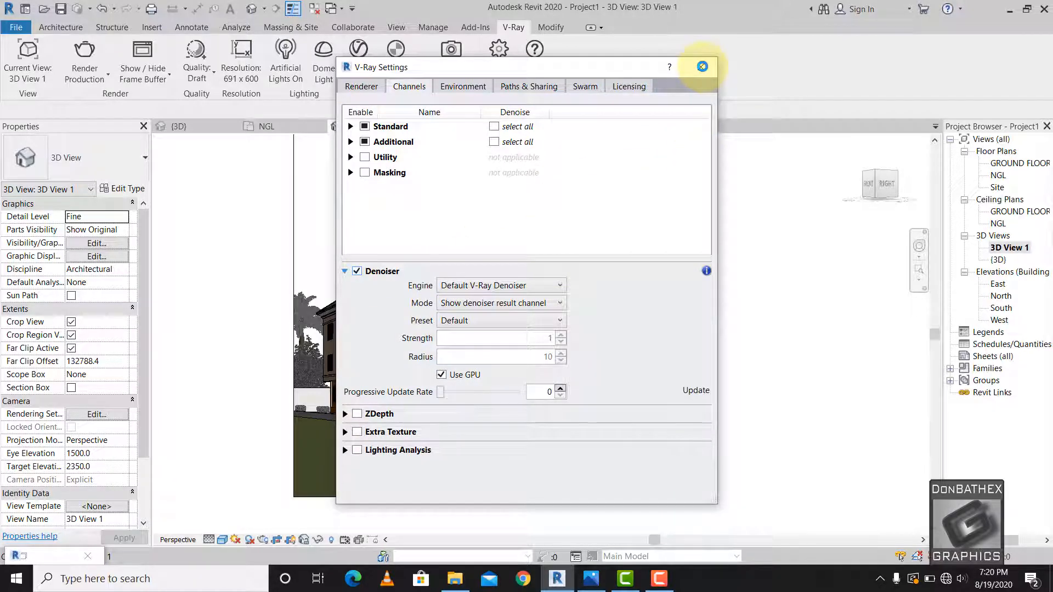
click(703, 66)
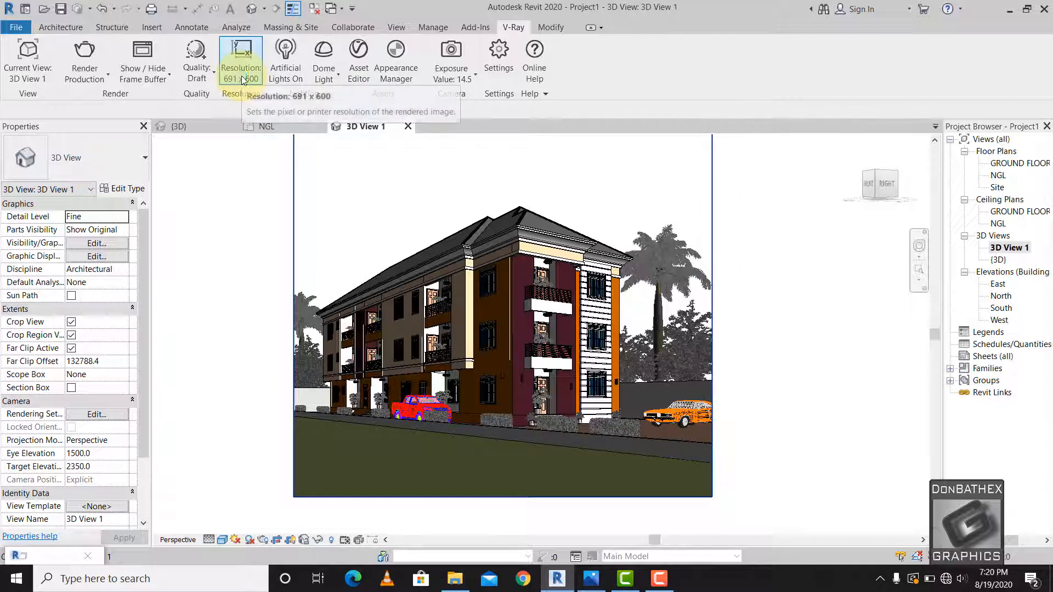
Set the V-Ray render resolution to 1036 x 900 pixels at 96 DPI and the render quality to Low.
click(240, 74)
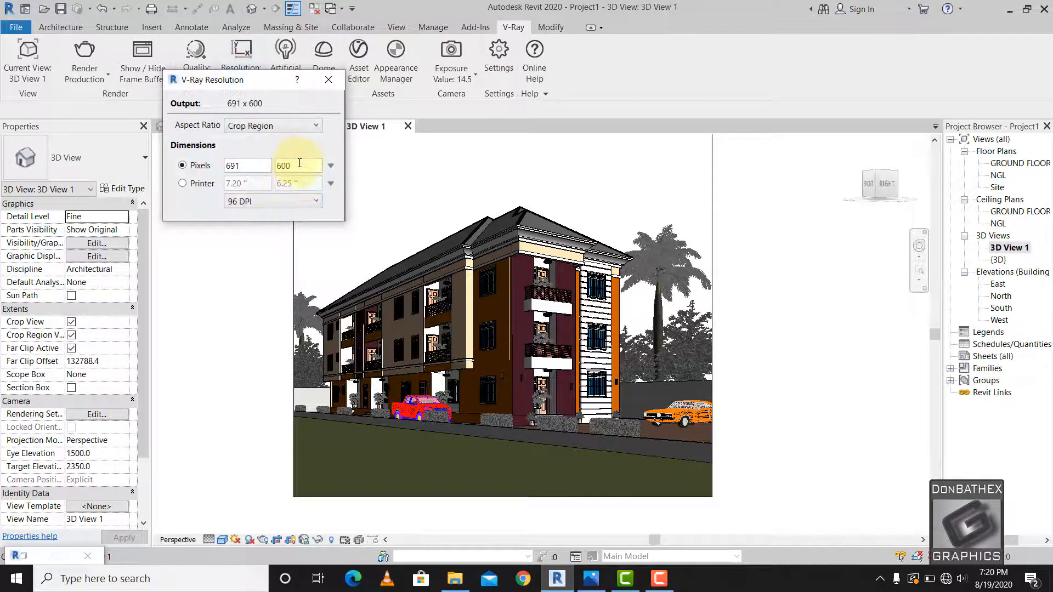
double_click(299, 166)
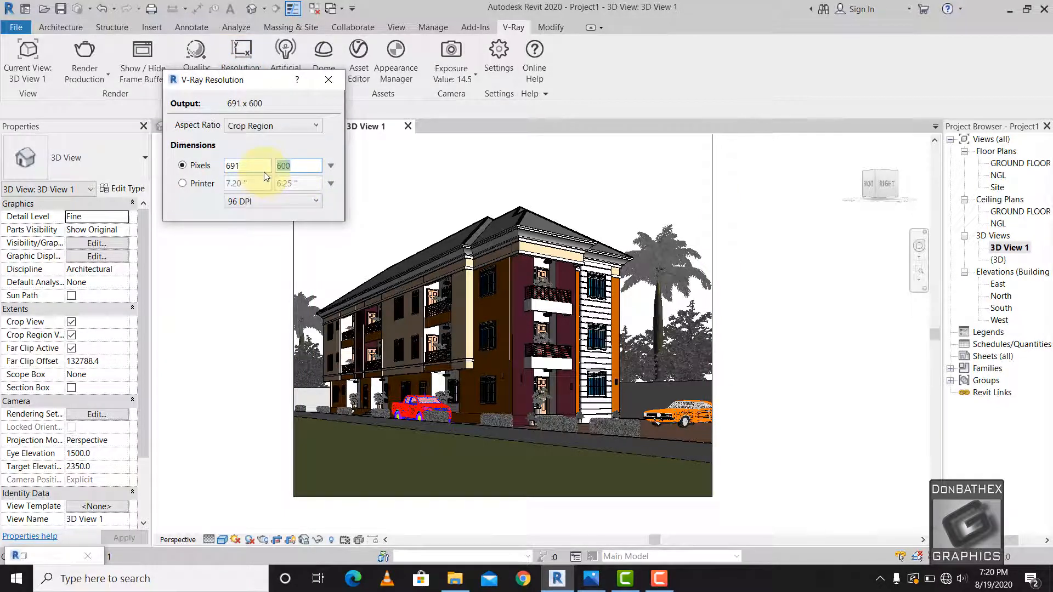
drag(254, 166, 209, 167)
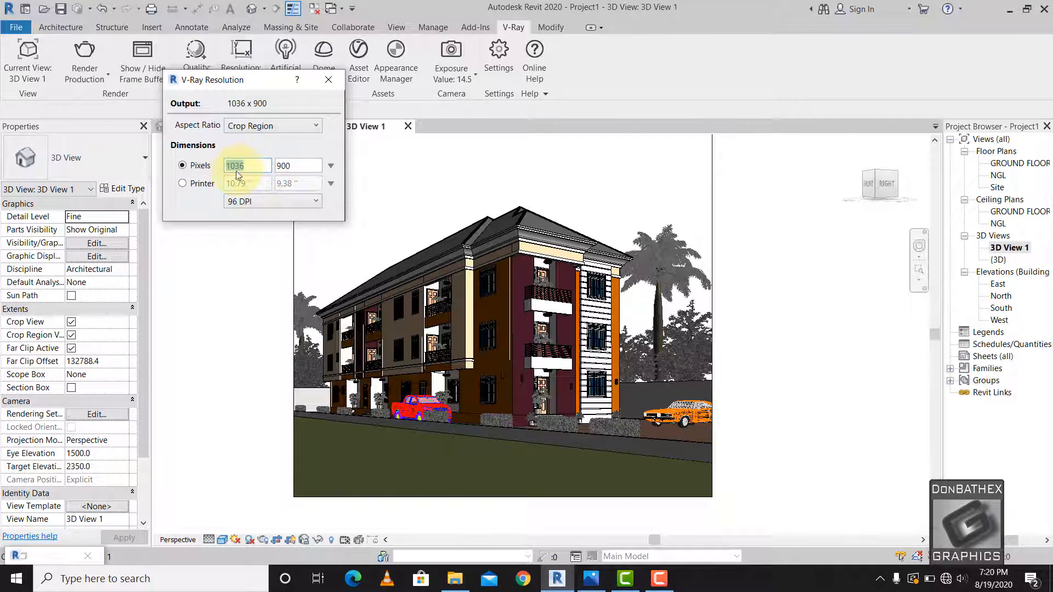
click(305, 168)
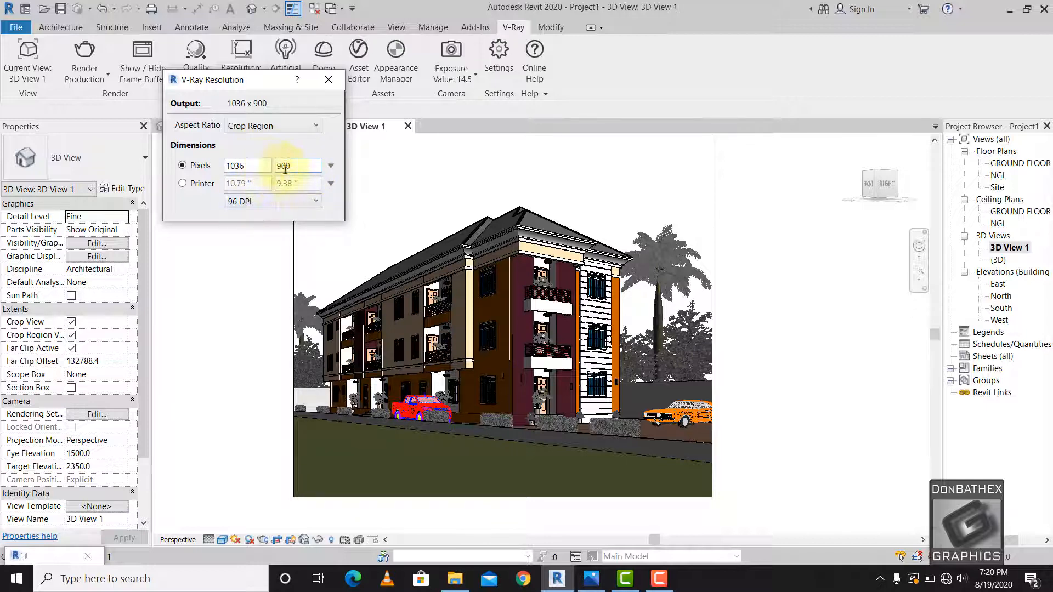
click(274, 201)
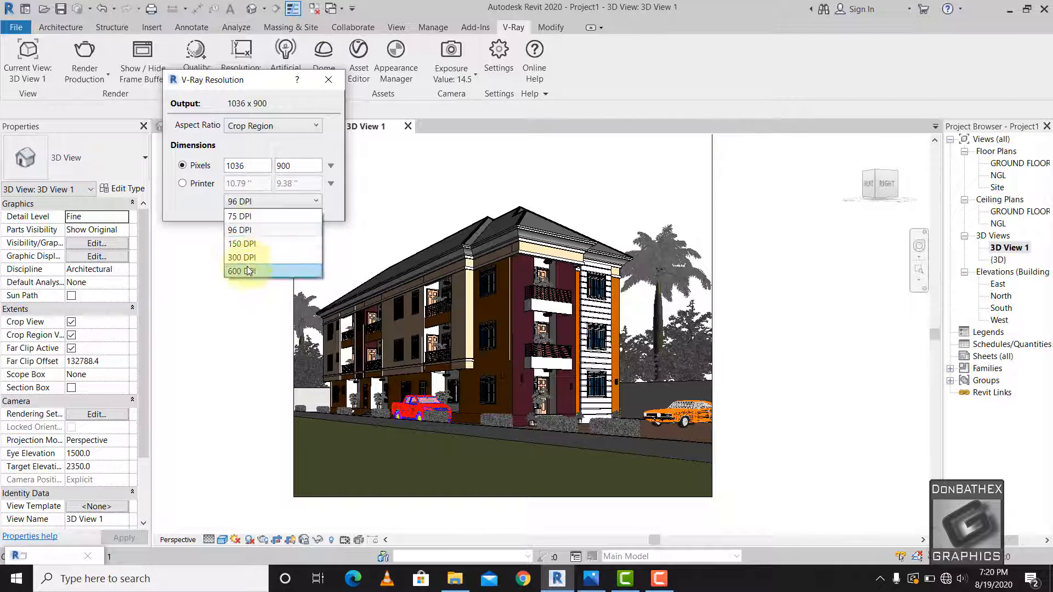
click(258, 232)
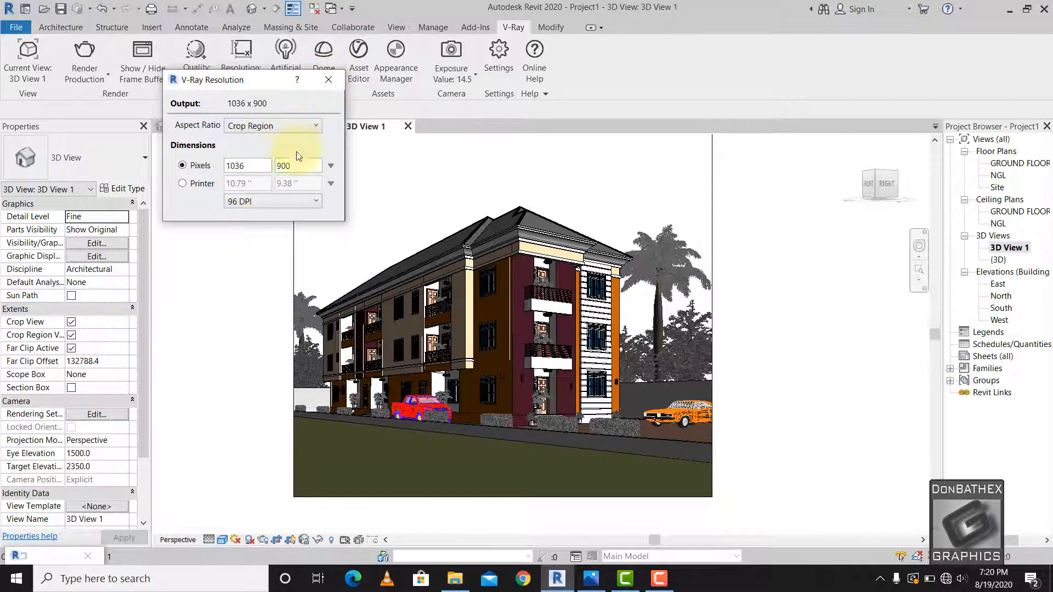
click(328, 79)
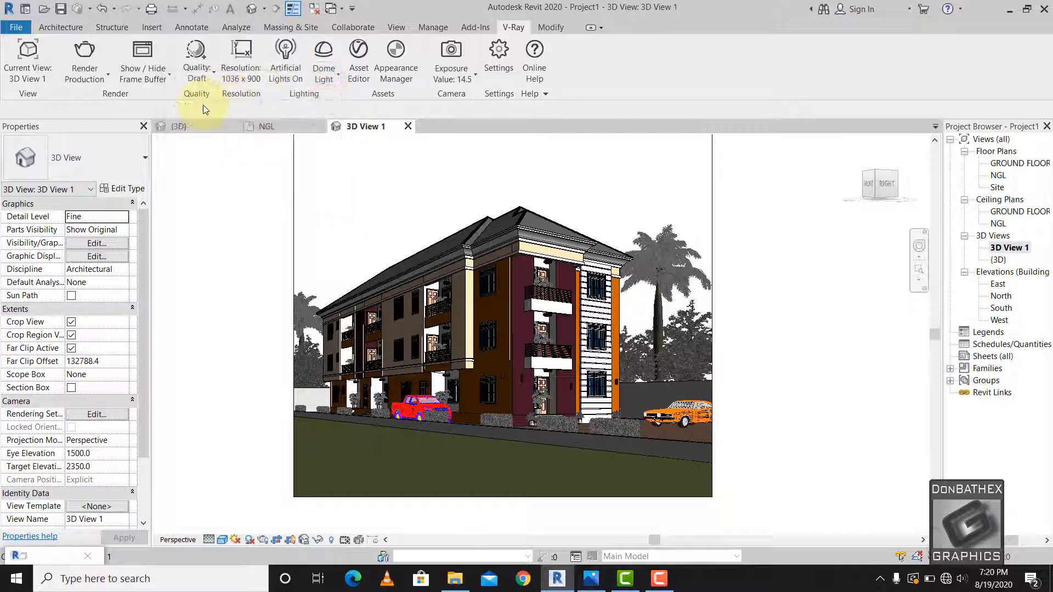
click(203, 77)
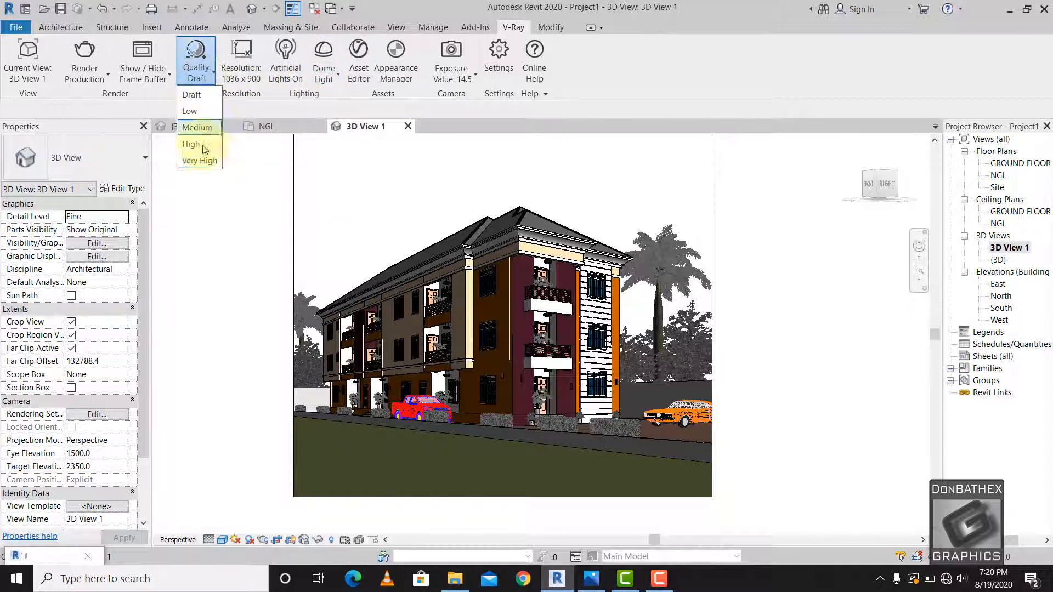
click(203, 111)
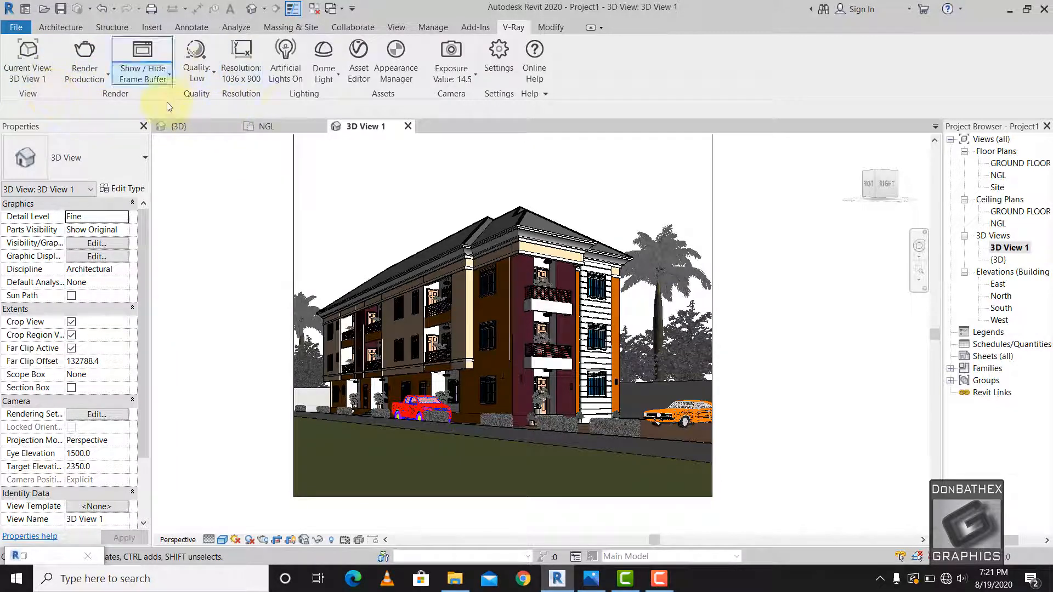
Open the NGL floor plan and render the full perspective of 3D View 1 in the V-Ray frame buffer.
double_click(1000, 176)
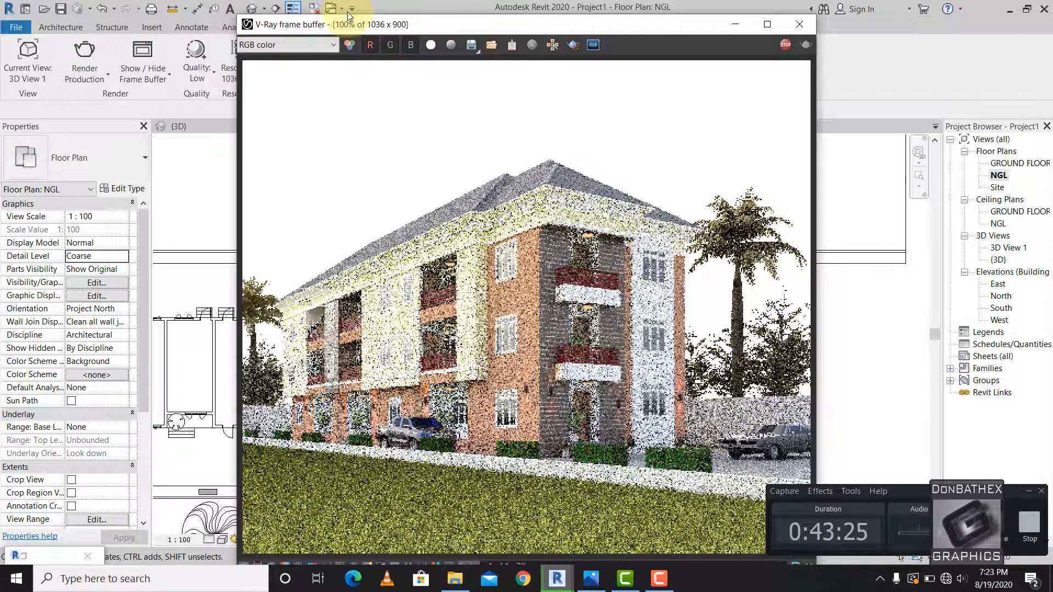
drag(348, 14, 346, 15)
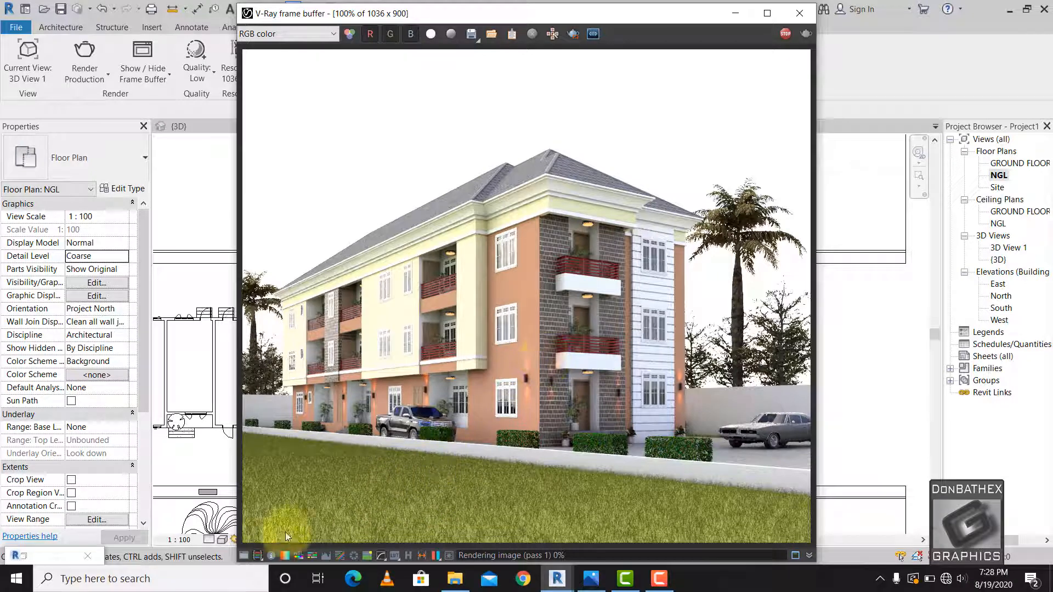
Show the frame buffer's color corrections, enable the Exposure correction and set its exposure to 0.28.
click(243, 557)
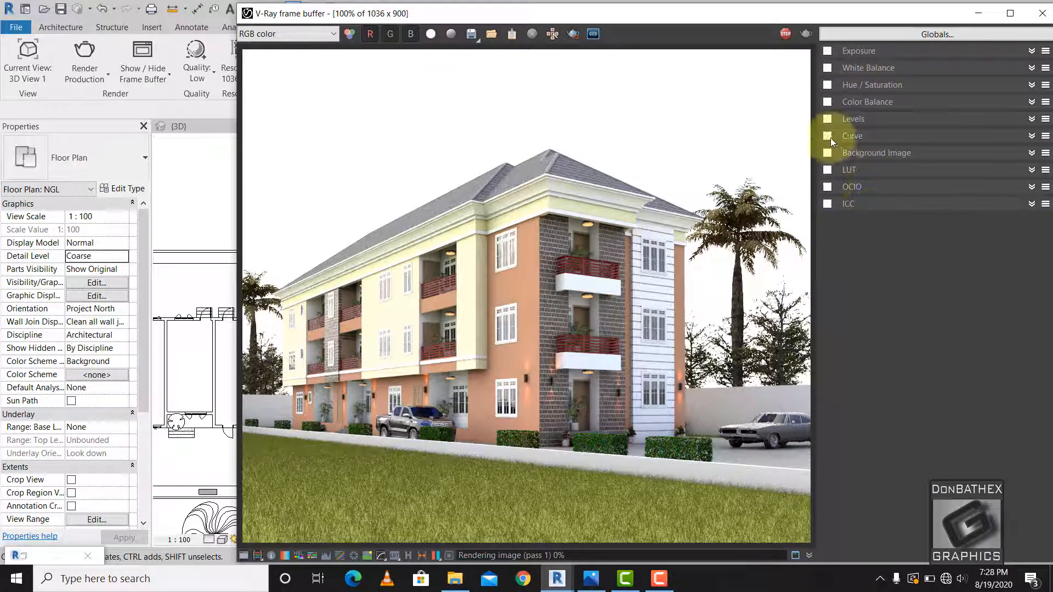
click(827, 51)
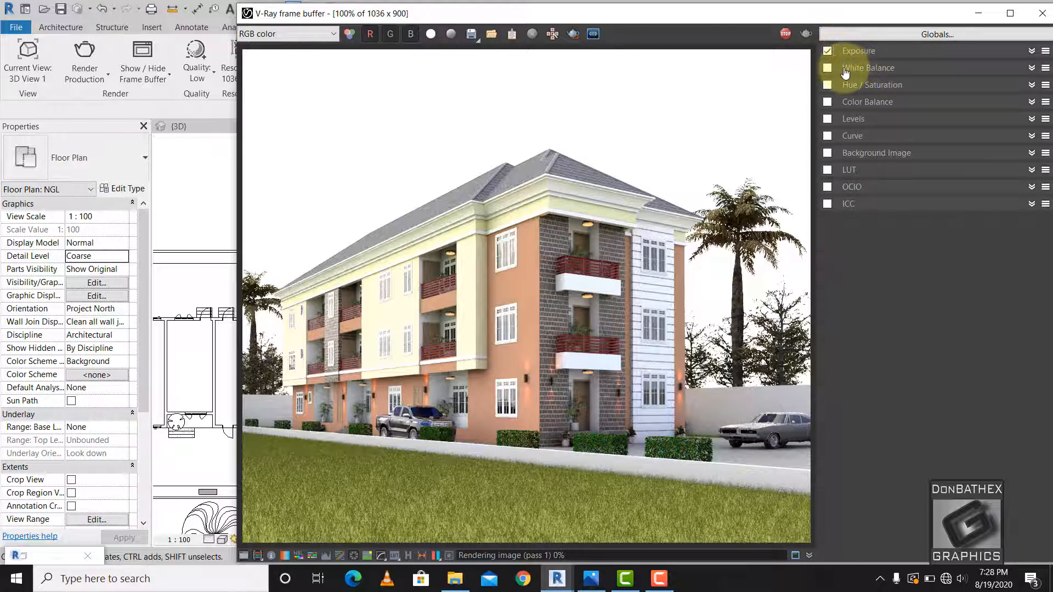
click(1034, 53)
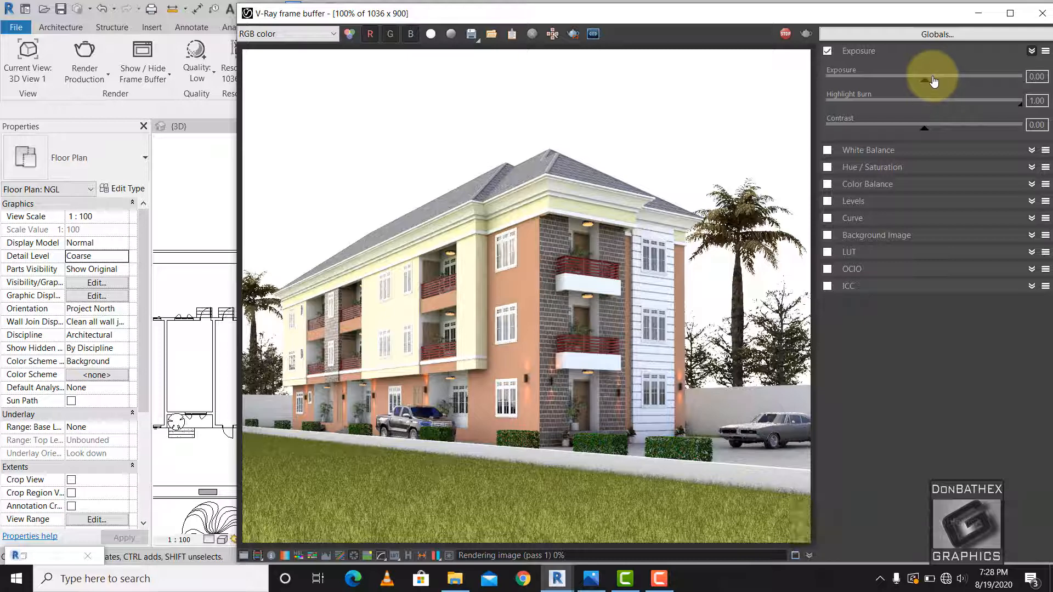
click(934, 81)
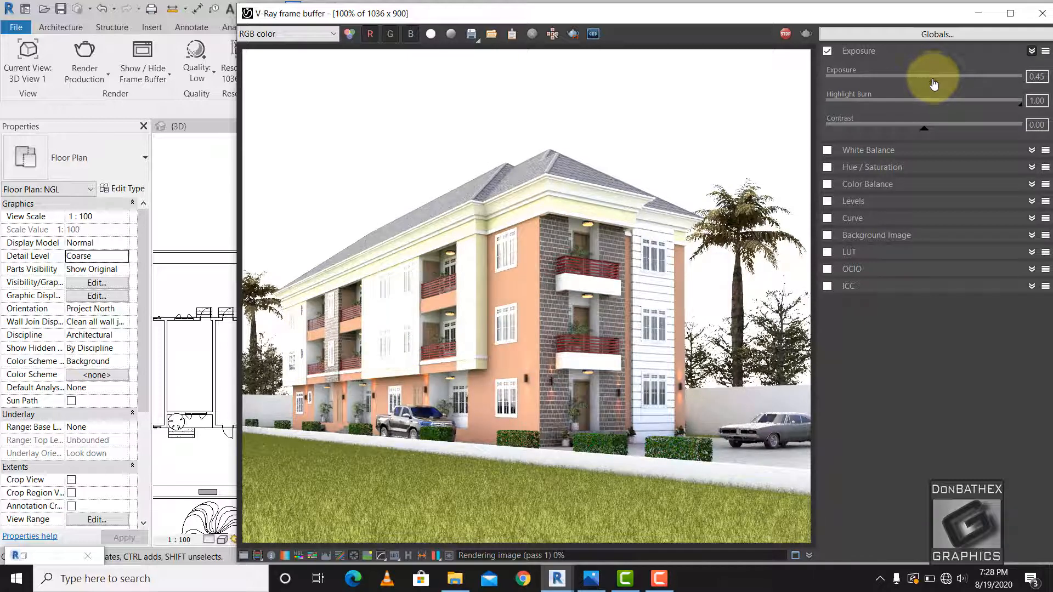
click(936, 77)
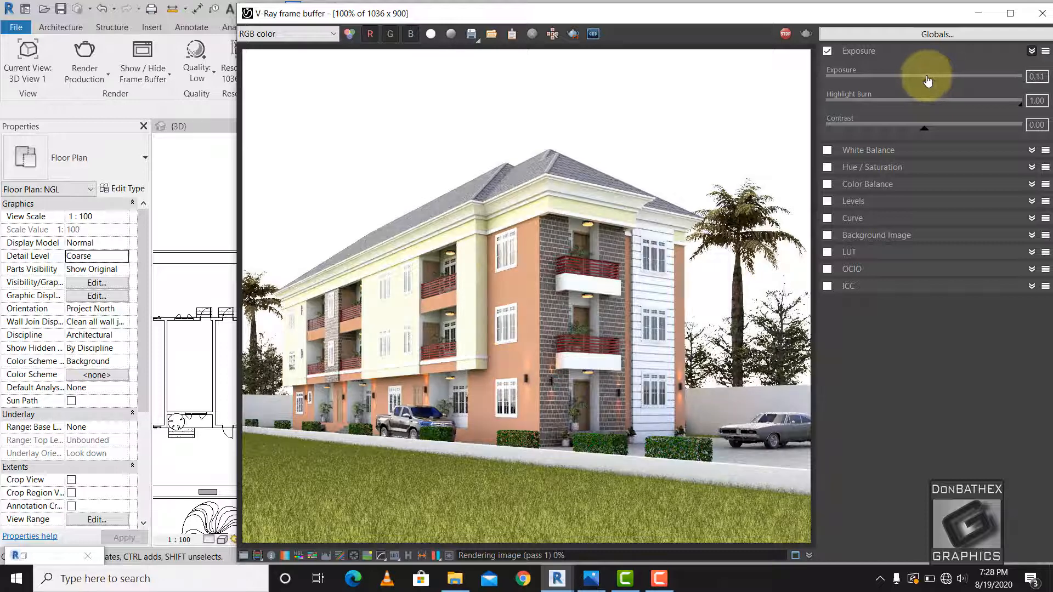
click(931, 82)
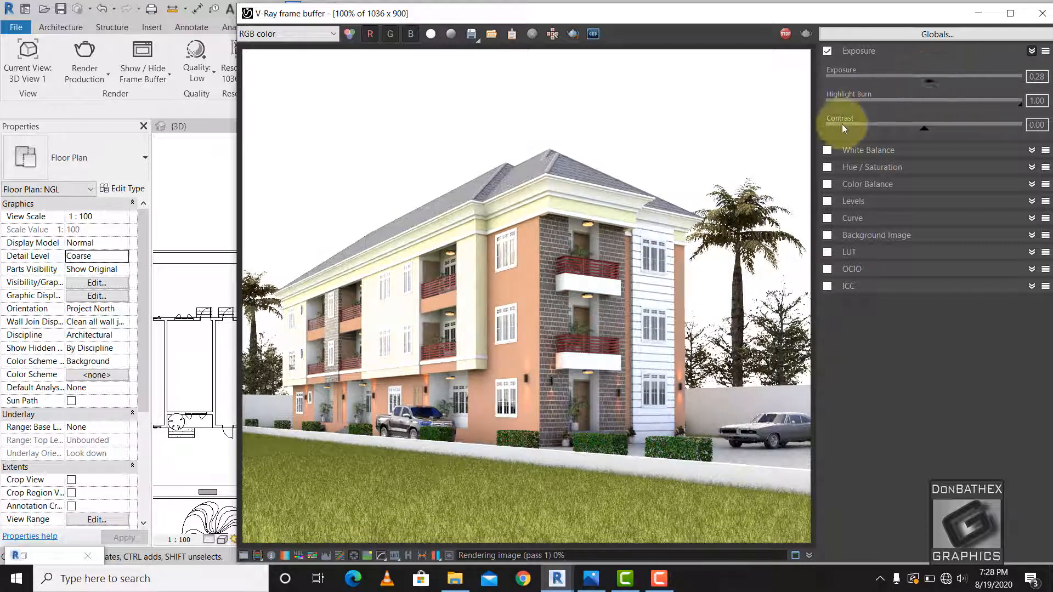
Enable the White Balance correction, set its temperature to 6852, and hide the color corrections.
click(848, 152)
click(848, 152)
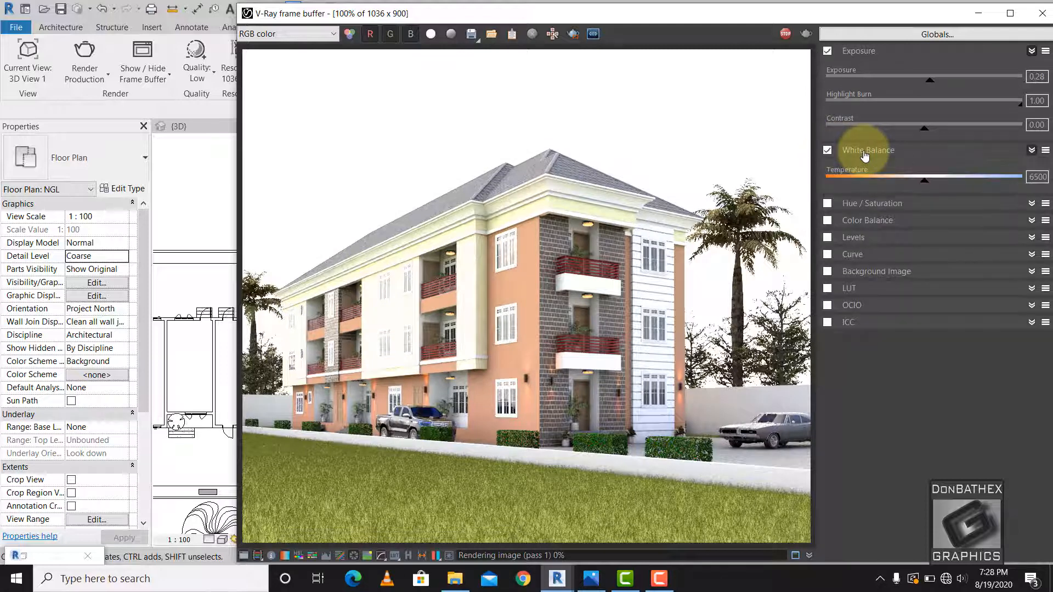
mouse_move(929, 181)
mouse_down()
mouse_move(941, 181)
mouse_move(905, 183)
mouse_move(937, 184)
mouse_up()
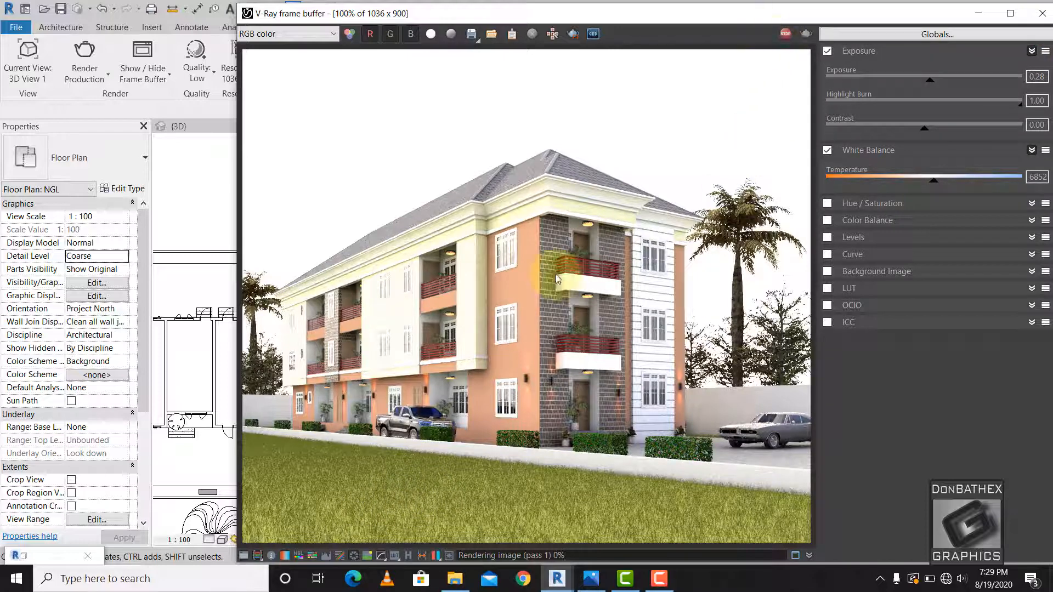
click(243, 556)
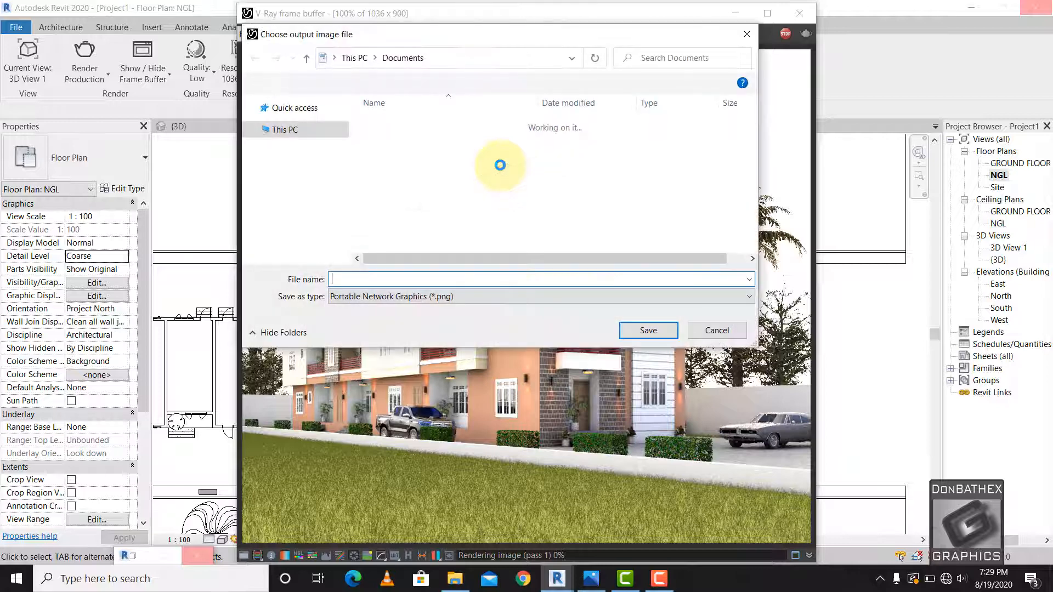
Review the file formats available for saving the rendered image, and leave the output dialog without saving.
click(393, 301)
click(396, 301)
click(396, 297)
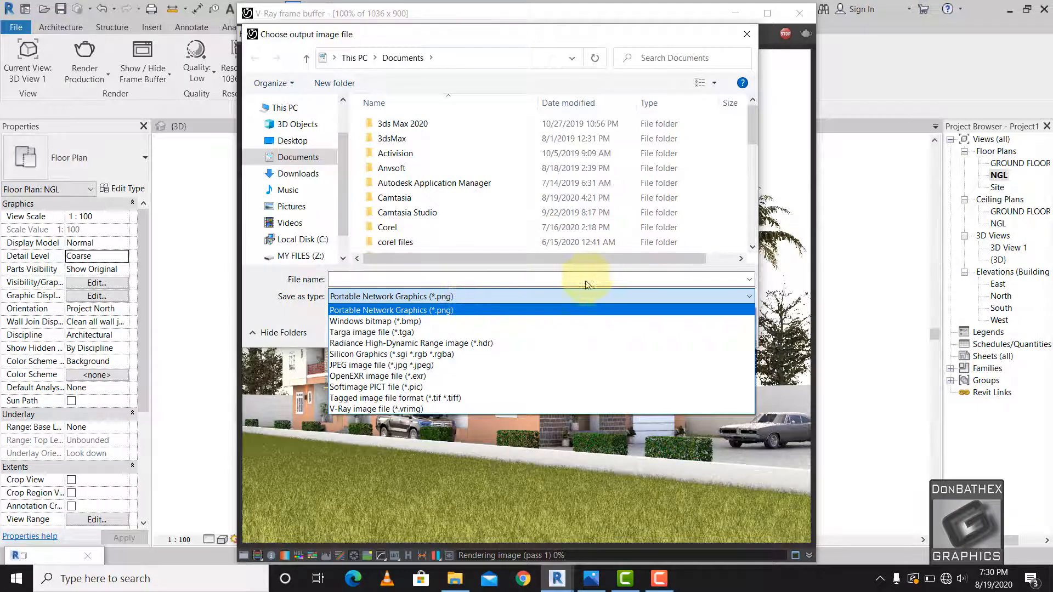
click(747, 33)
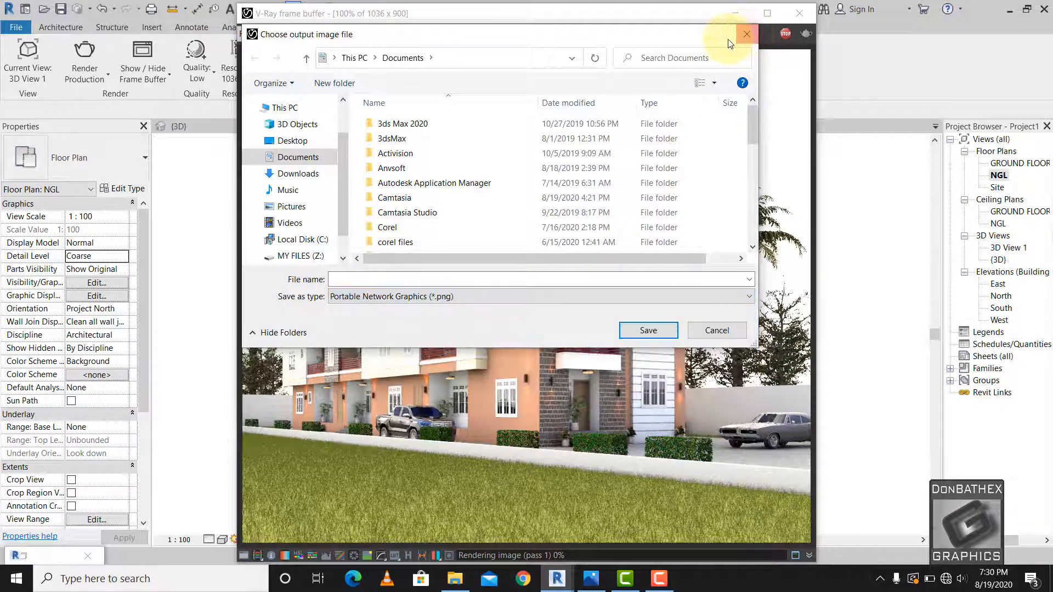
click(745, 35)
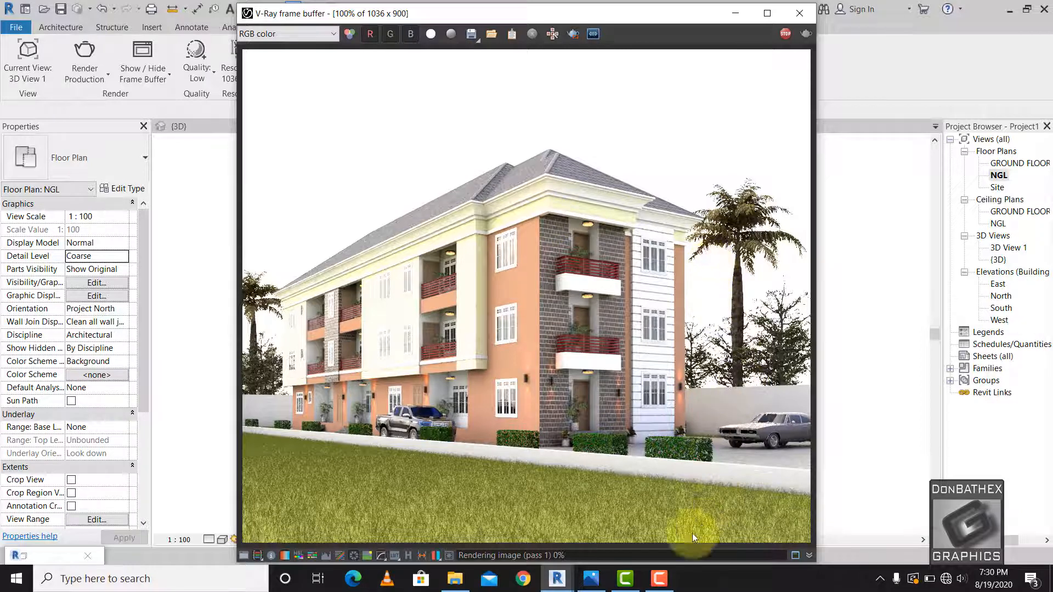
click(660, 581)
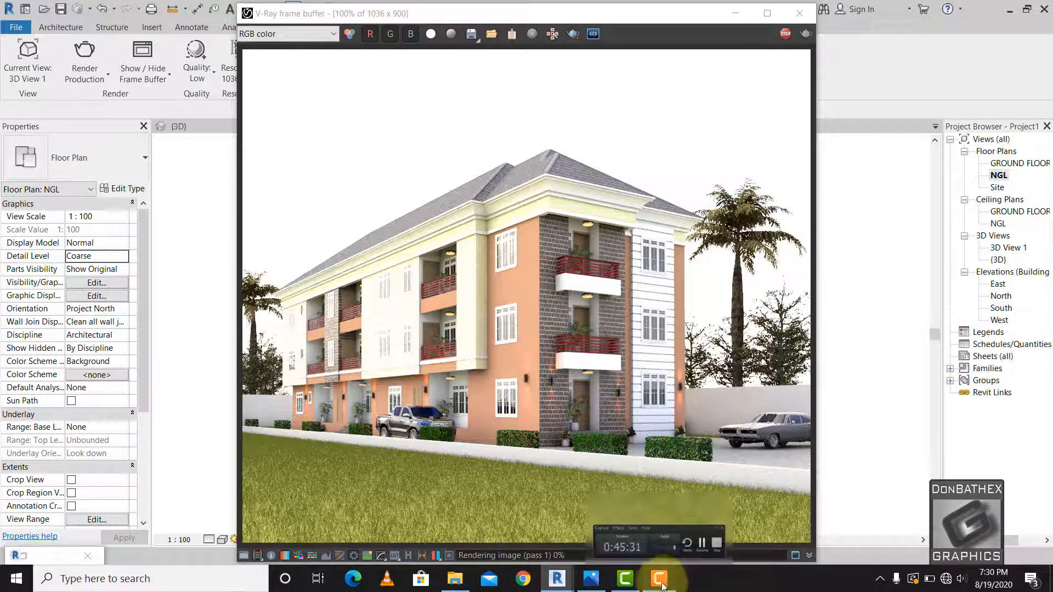
click(687, 558)
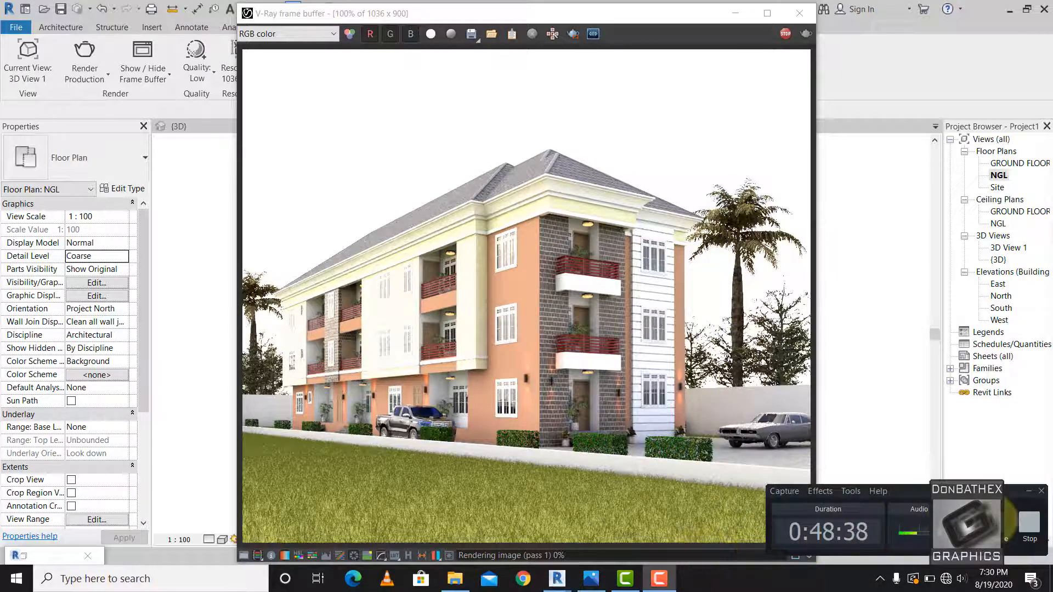